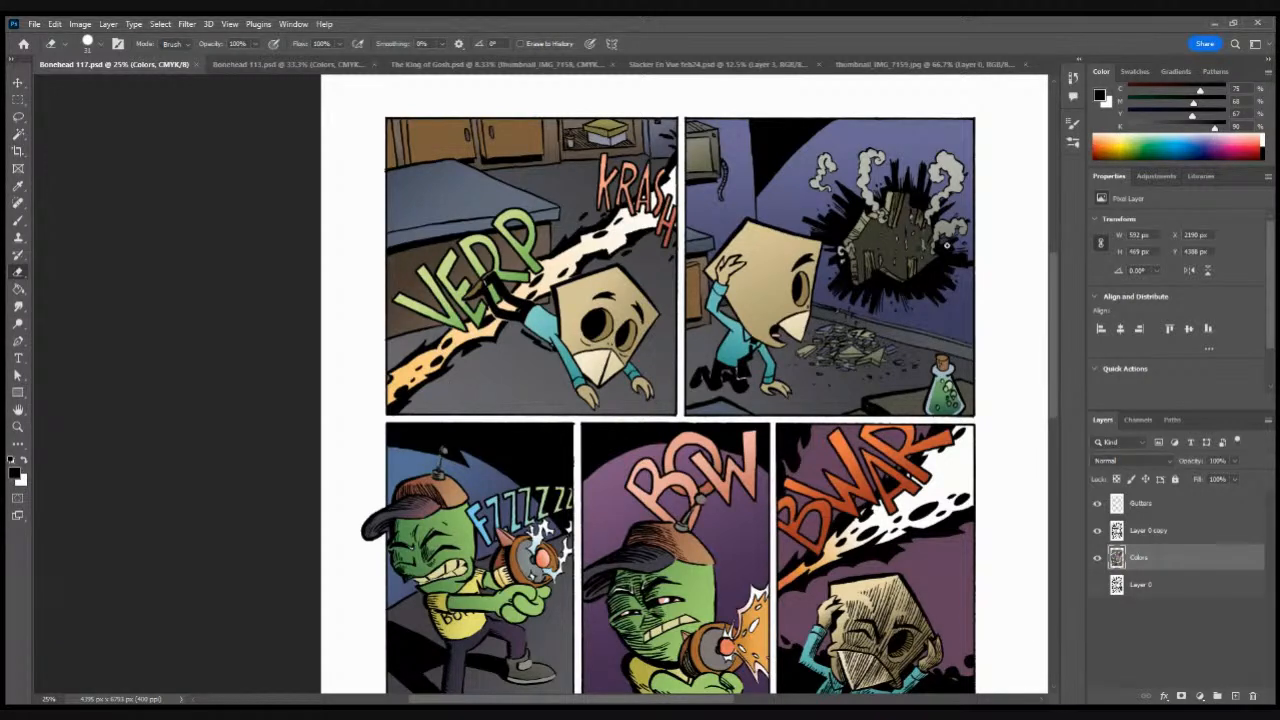
- Look over the coloured comic page, from the top row of panels to the bottom row
mouse_move(1055, 311)
mouse_down()
mouse_move(1060, 358)
mouse_move(1051, 314)
mouse_move(1055, 326)
mouse_move(1052, 310)
mouse_move(1065, 311)
mouse_up()
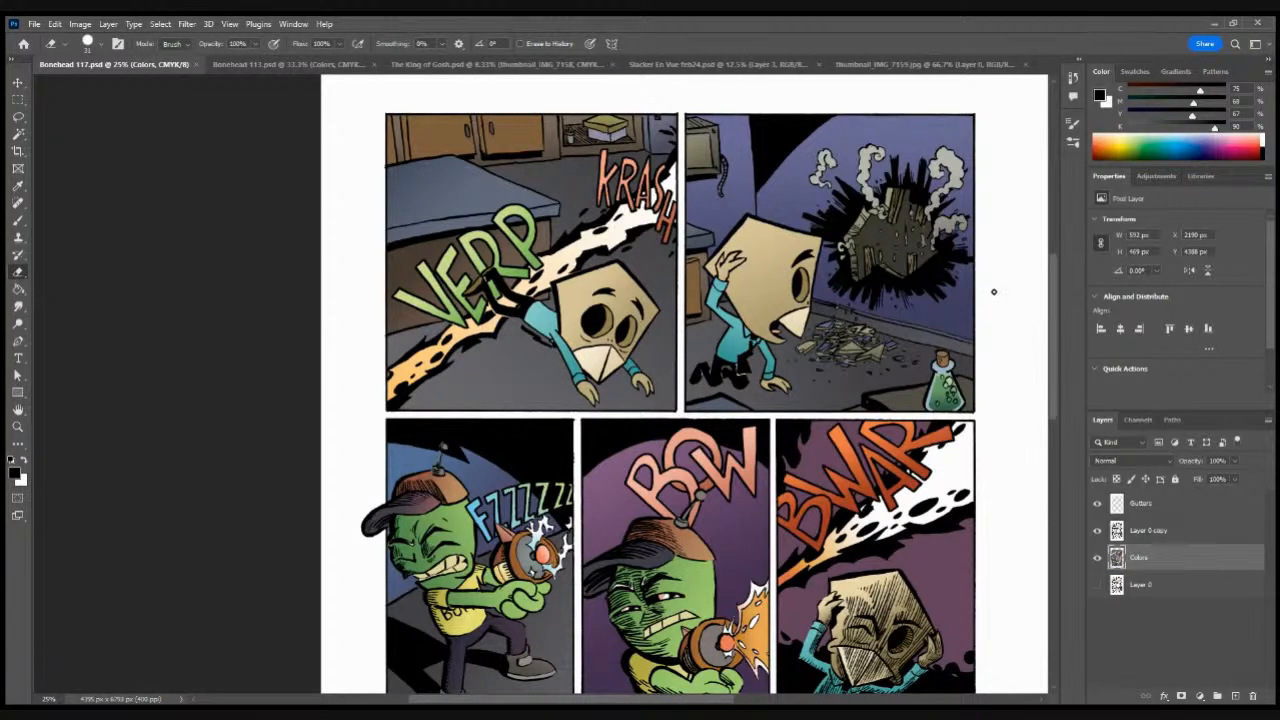
drag(1056, 306, 1056, 327)
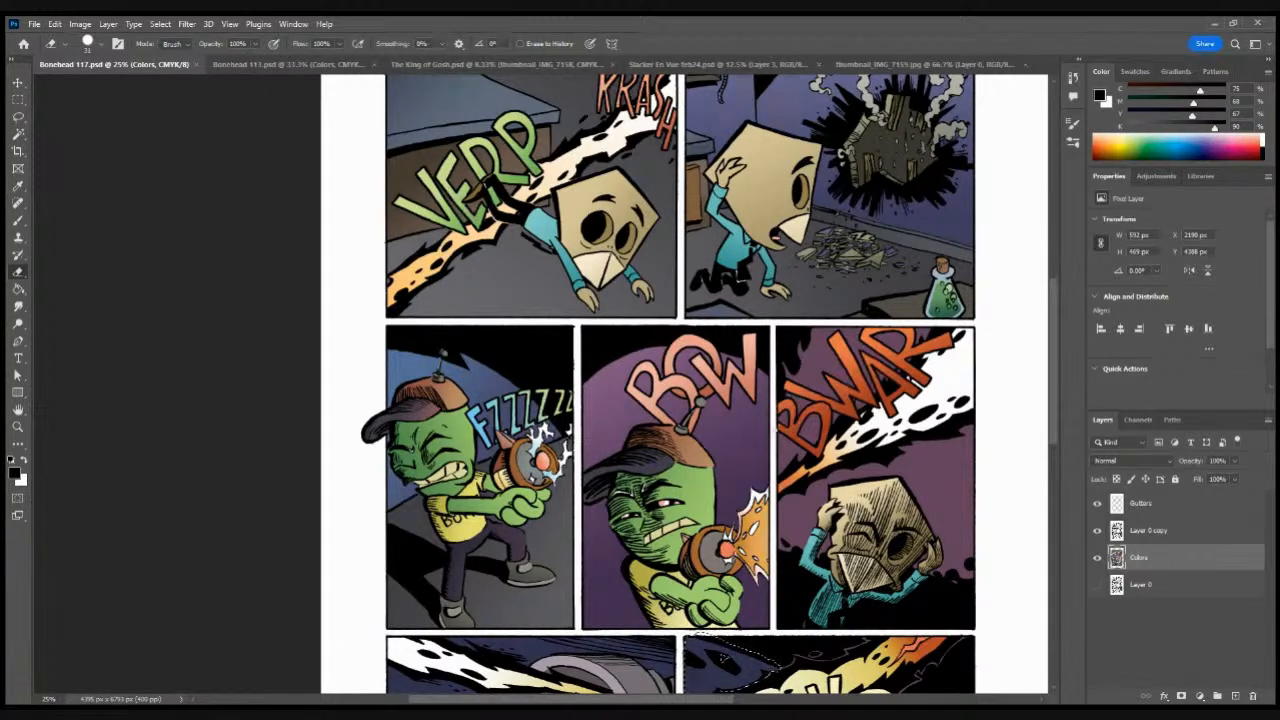
scroll(1055, 340, up, 3)
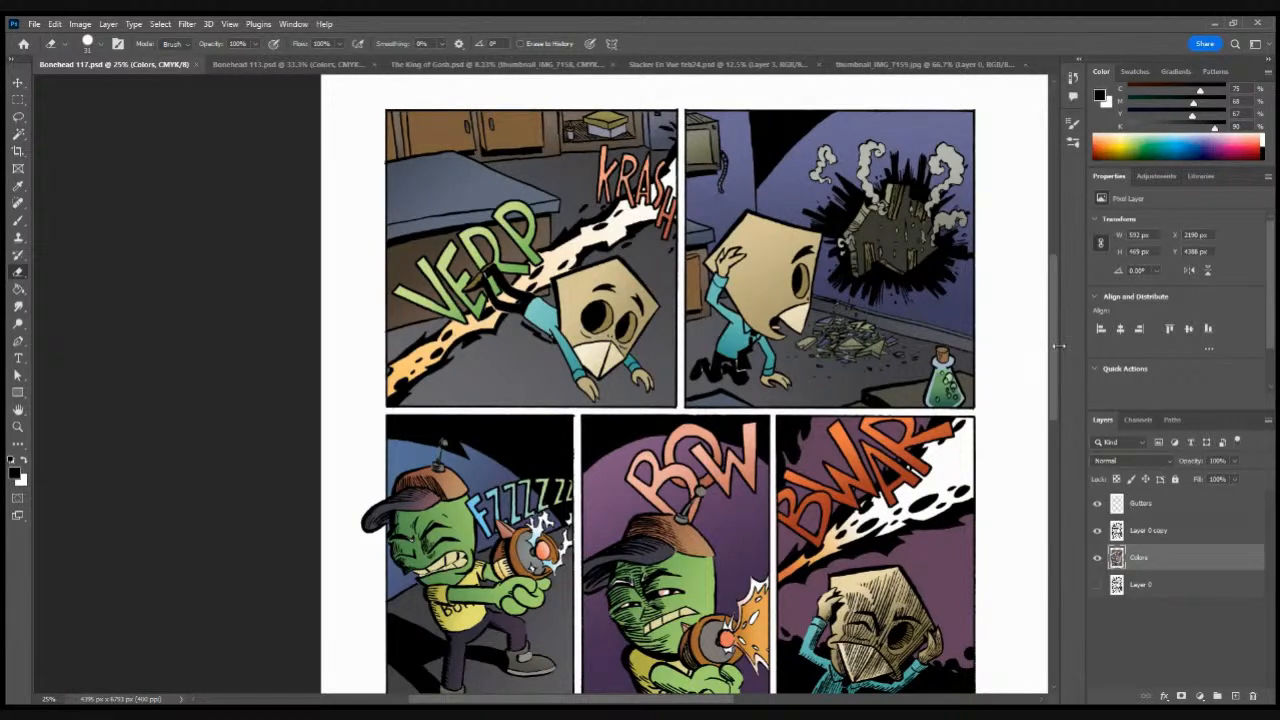
drag(1054, 351, 1058, 321)
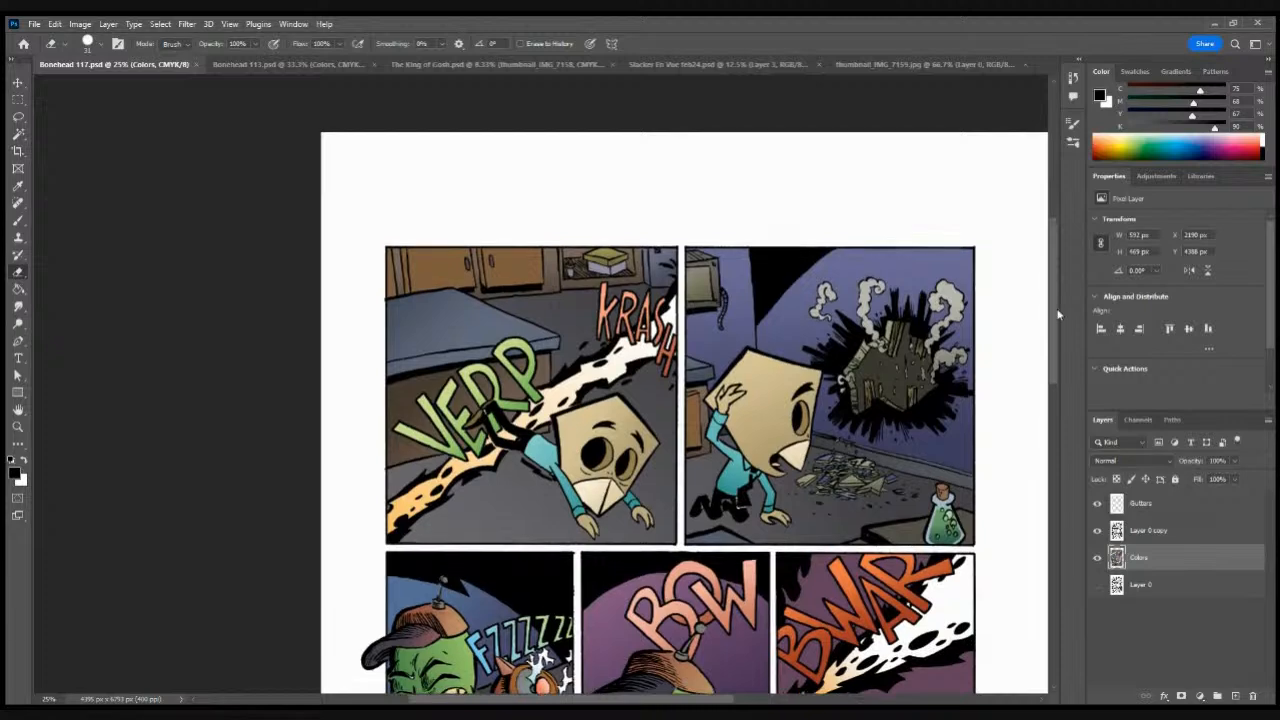
scroll(1058, 321, down, 2)
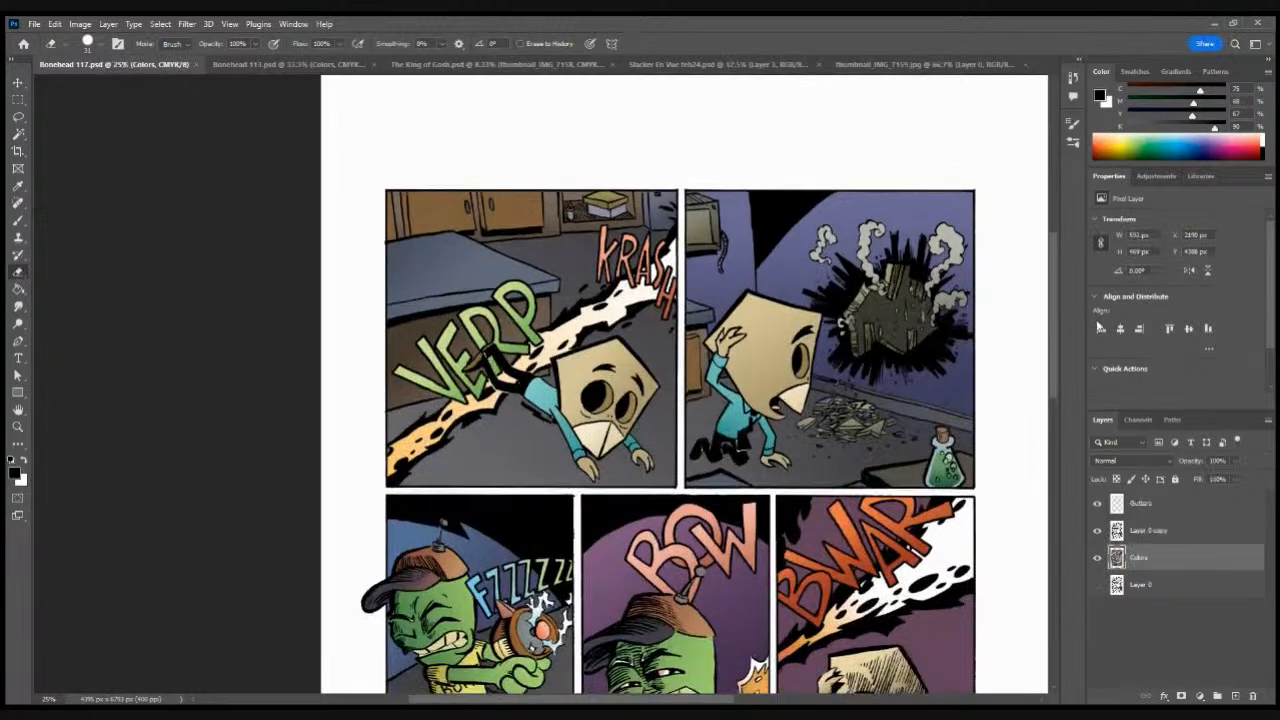
drag(1057, 355, 1064, 391)
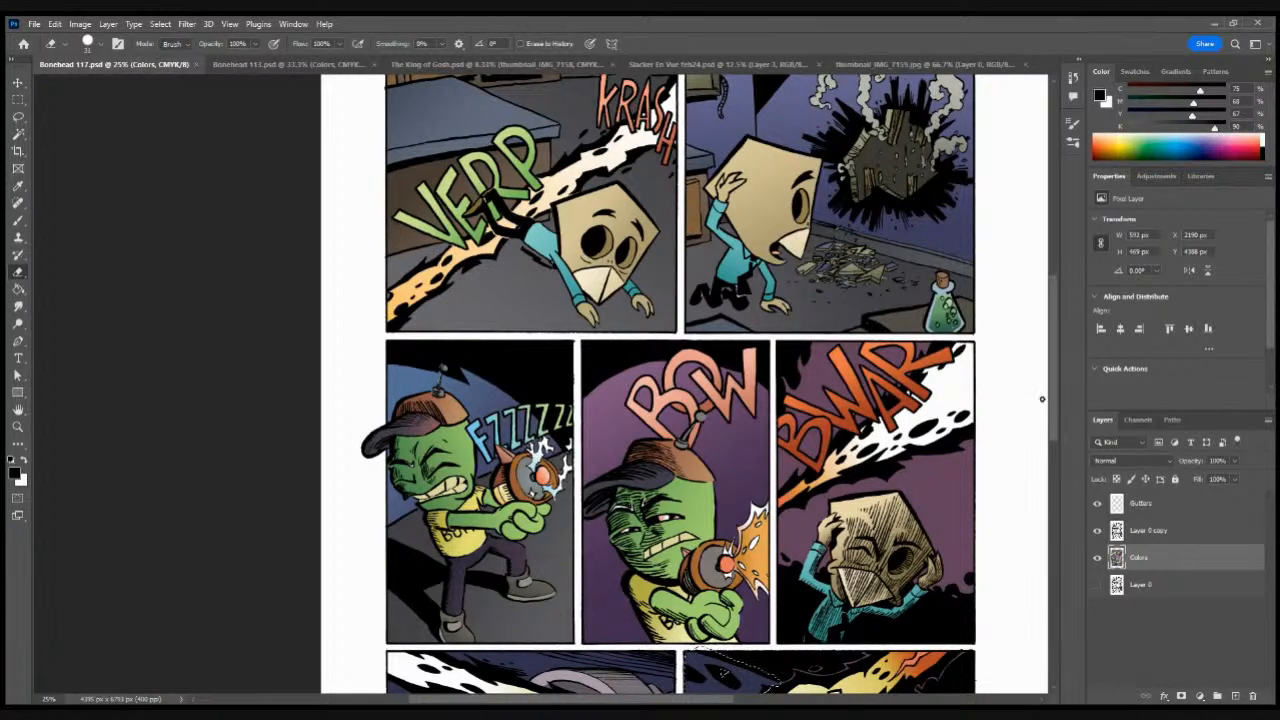
drag(1054, 400, 1062, 466)
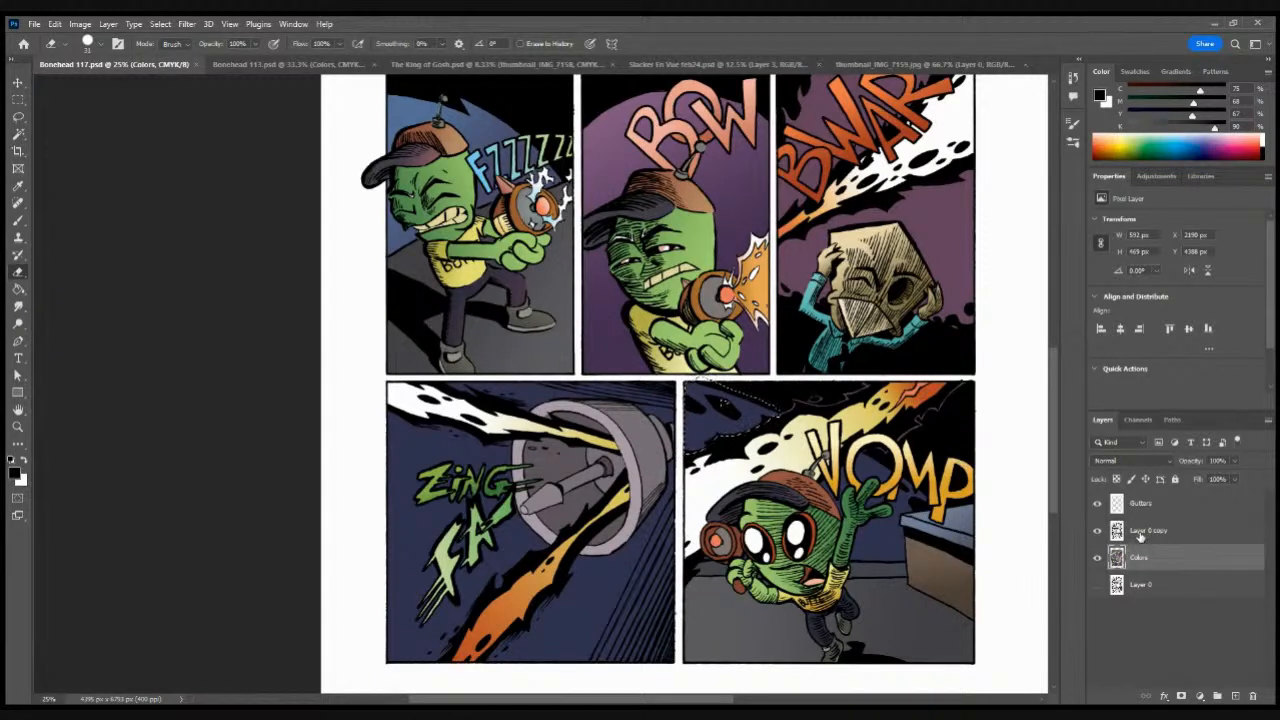
- Try a Magic Wand selection on the Colors layer at the outer edge of the VOMP panel, and clear it
click(1141, 537)
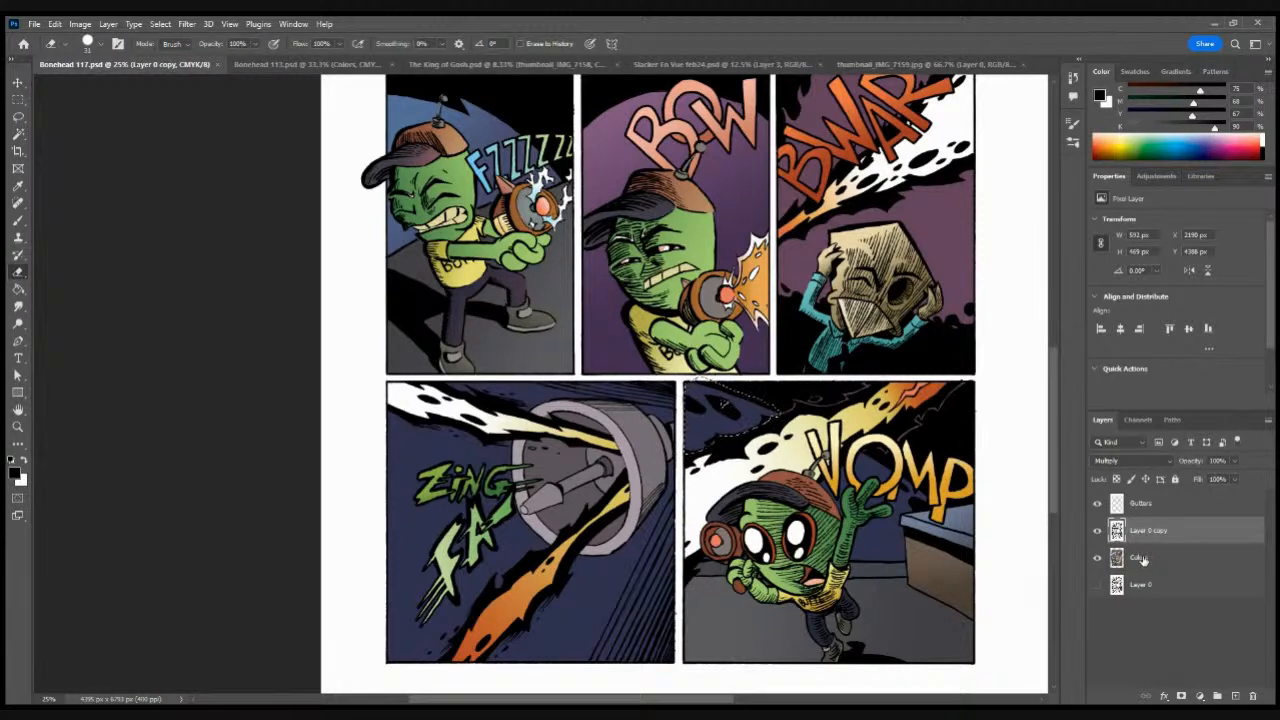
click(1134, 562)
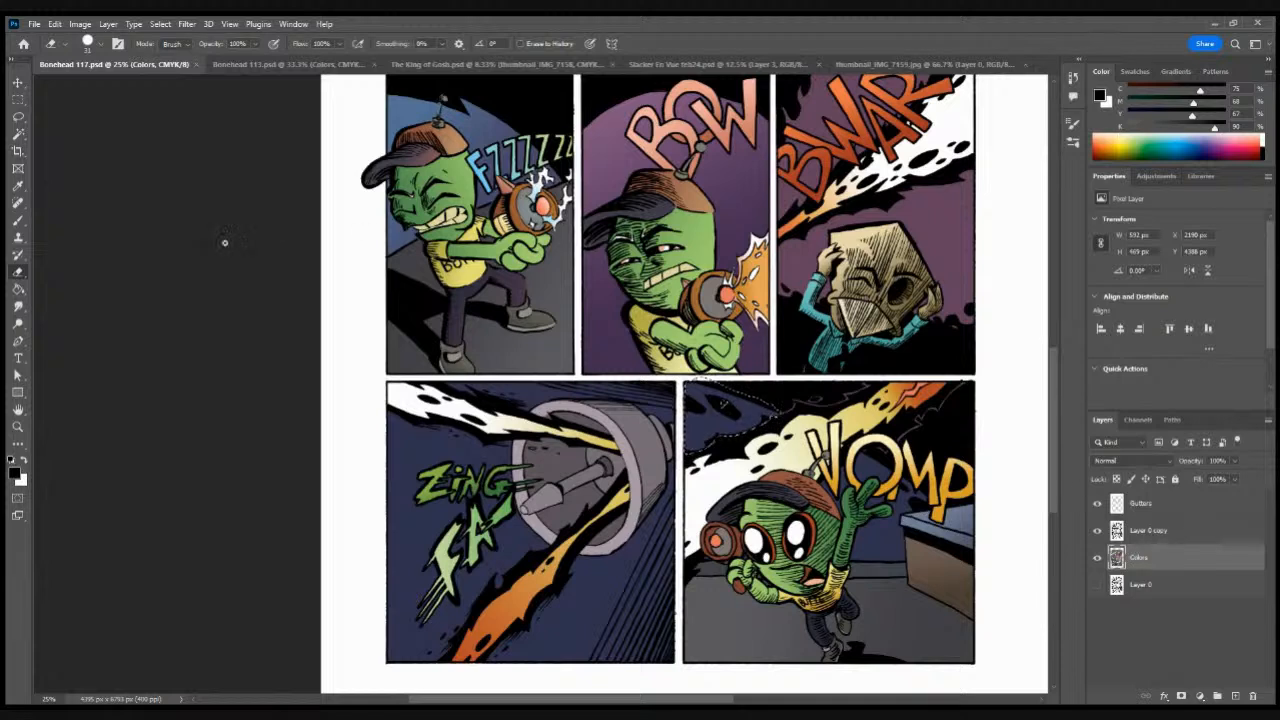
click(17, 136)
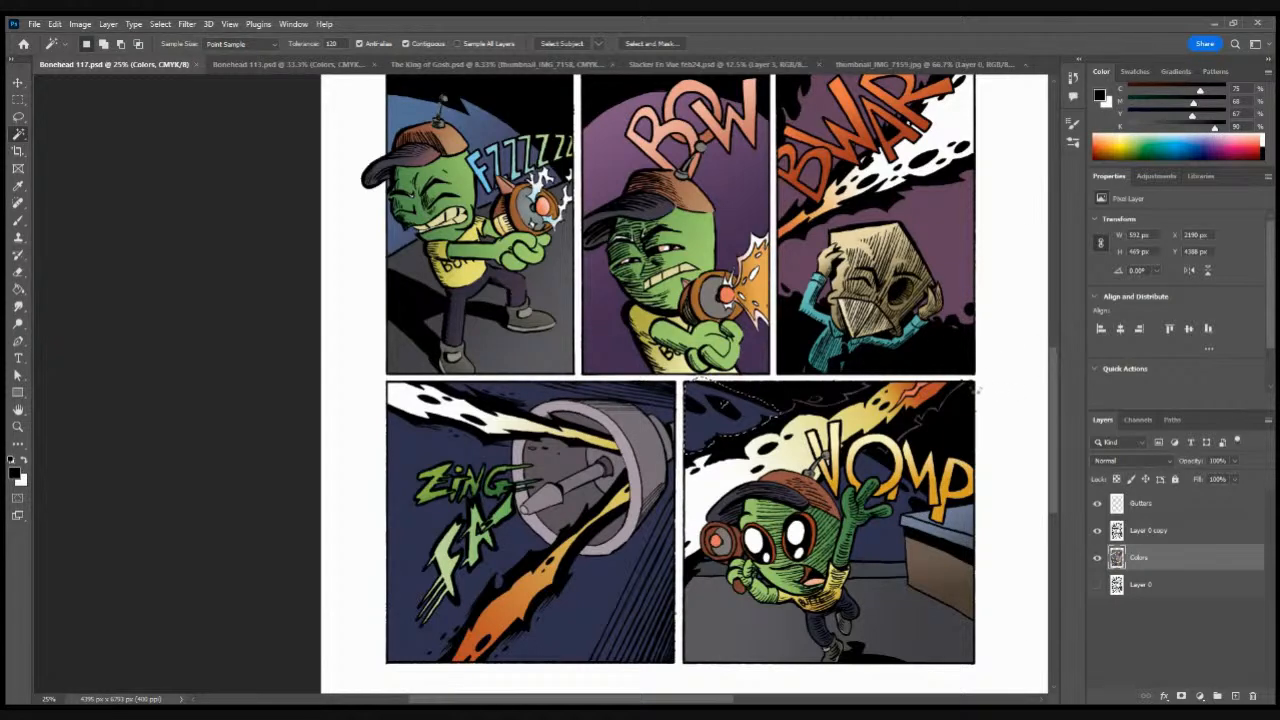
click(976, 386)
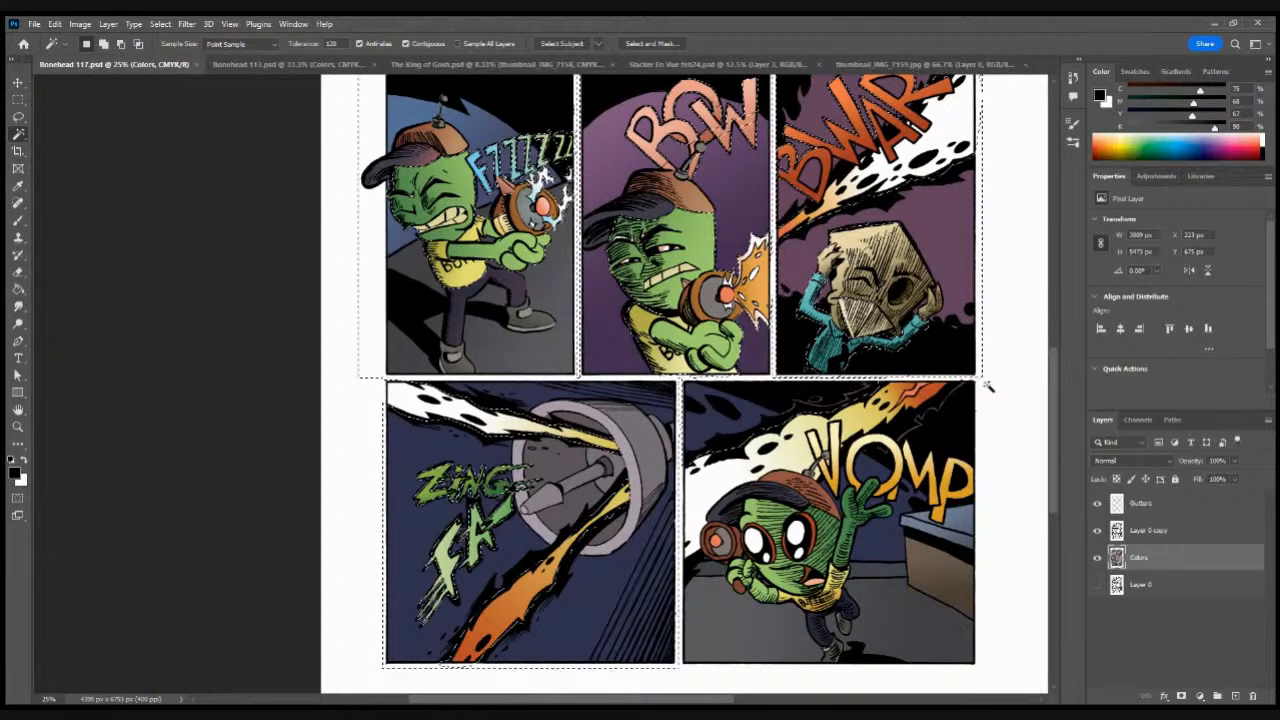
drag(1053, 391, 1061, 295)
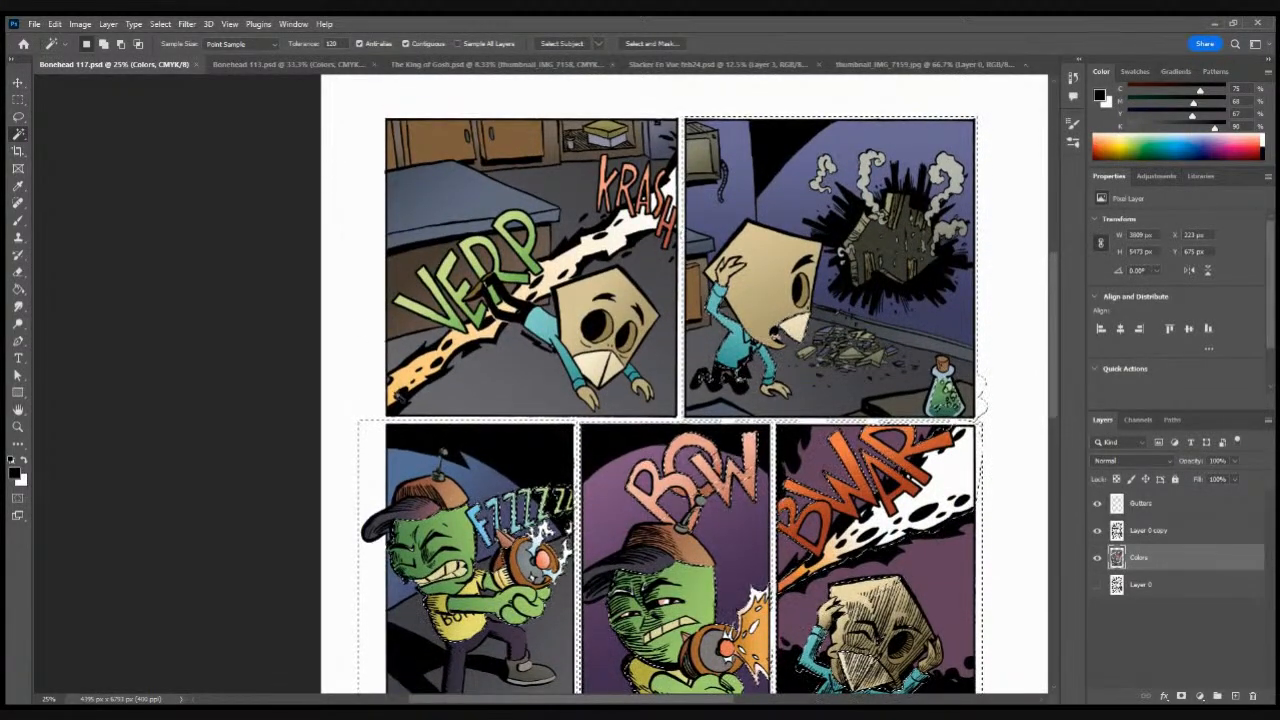
key(ctrl+d)
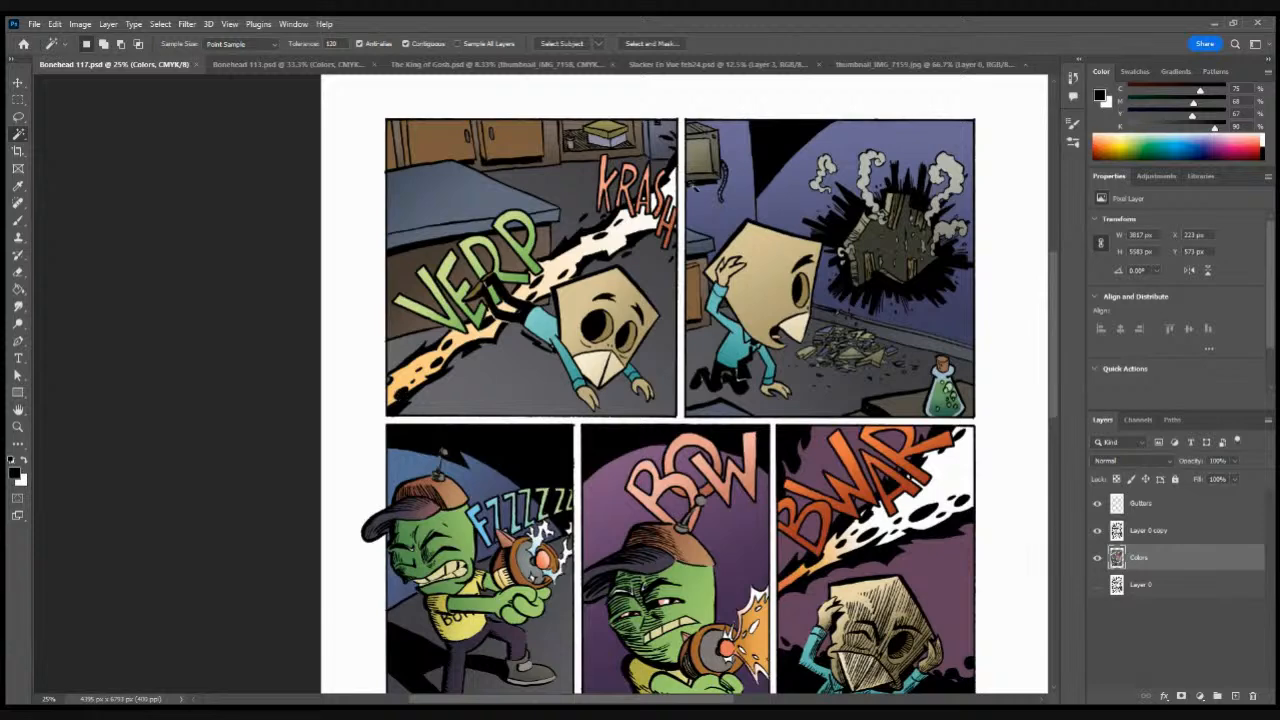
- Try a Magic Wand selection on the gray dish in the ZING FA panel, and clear it
drag(1055, 325, 1064, 429)
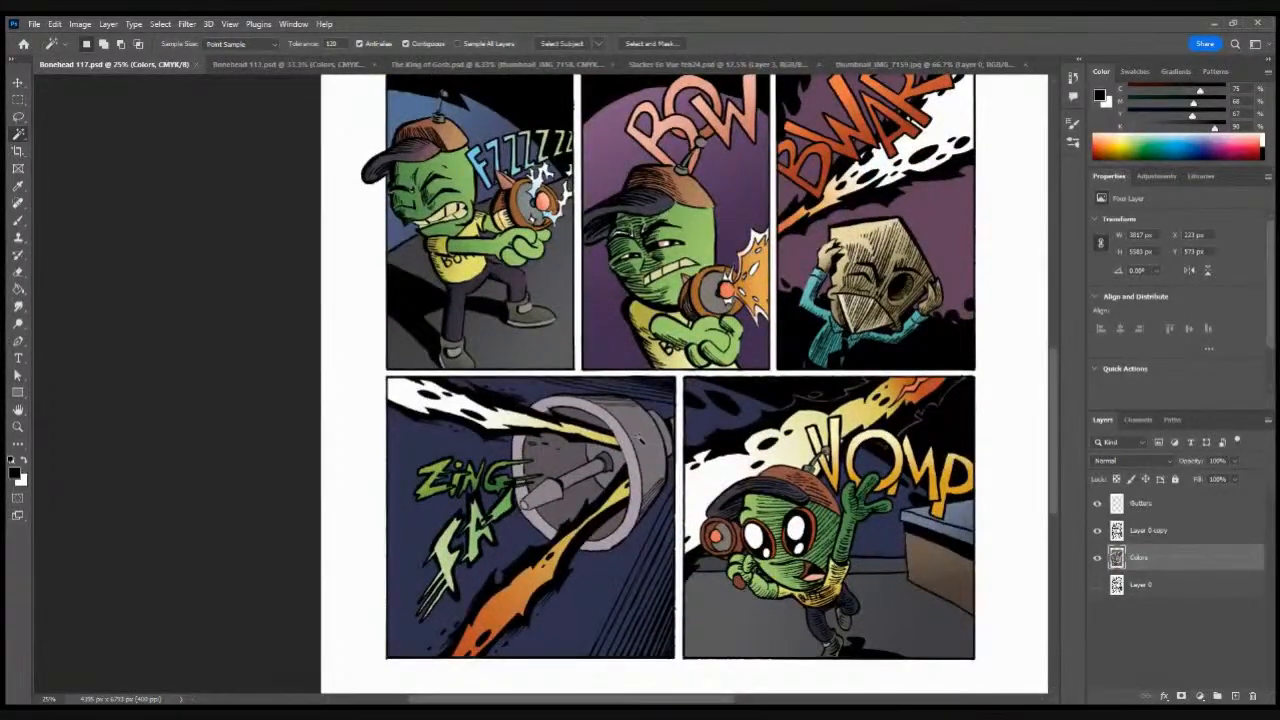
click(628, 404)
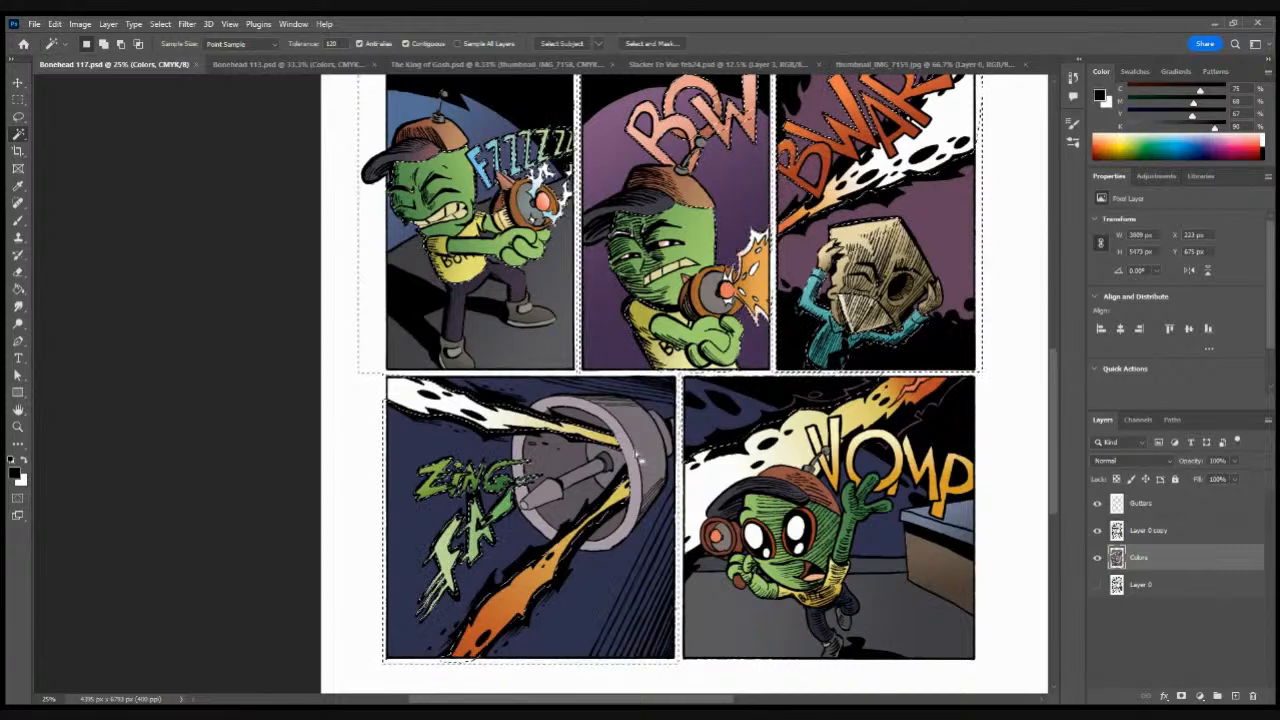
click(406, 44)
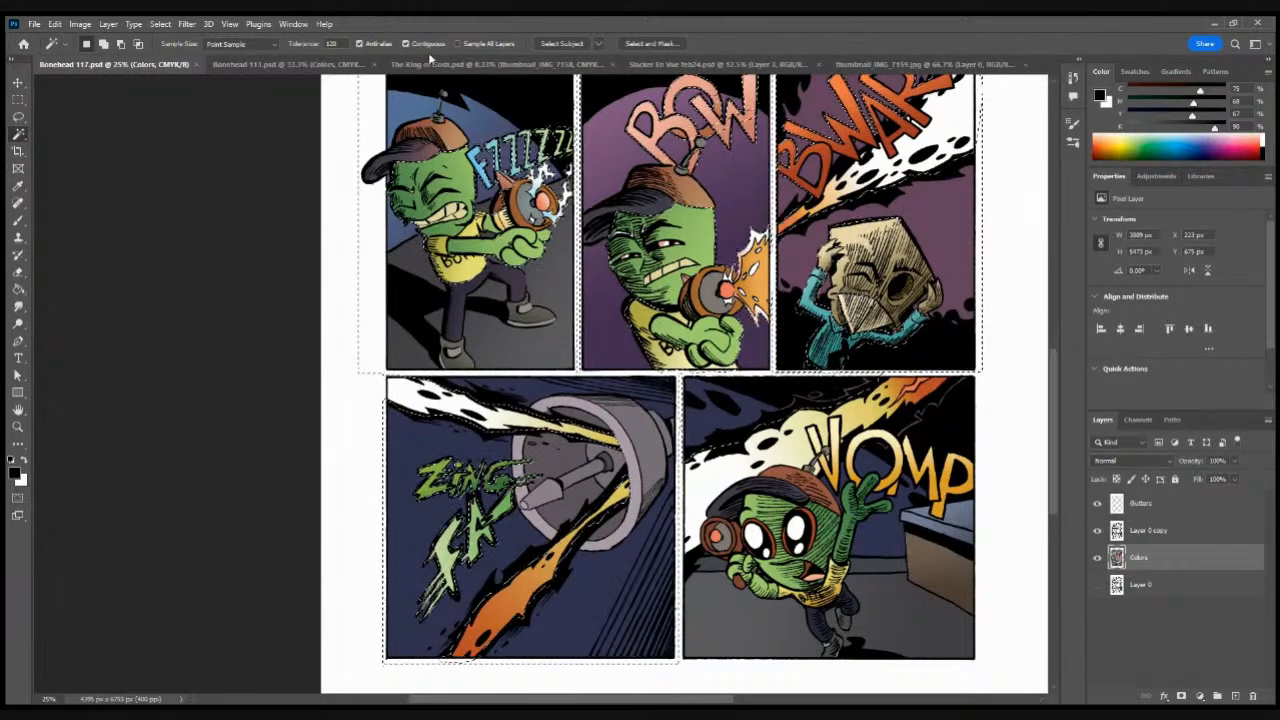
key(ctrl+d)
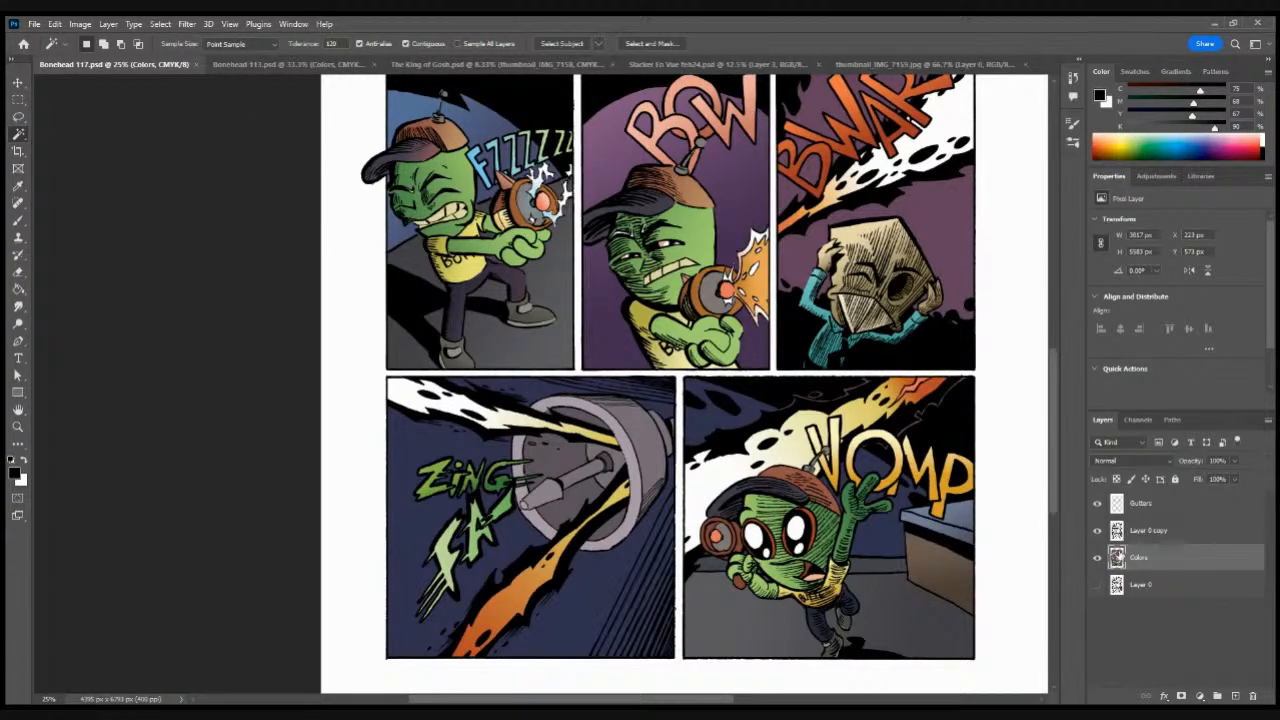
- Hide the Layer 0 copy and Gutters layers to view the flat colours alone, and make the Colors layer active
click(1138, 510)
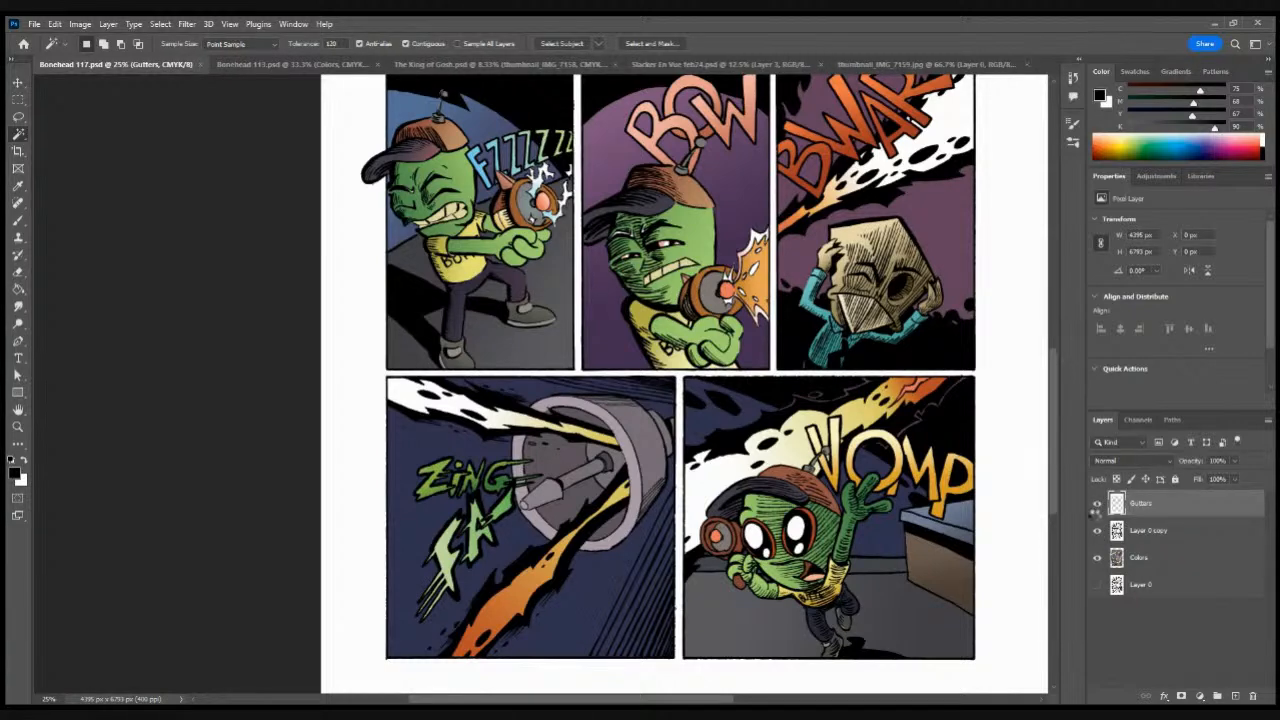
click(1096, 527)
click(1097, 507)
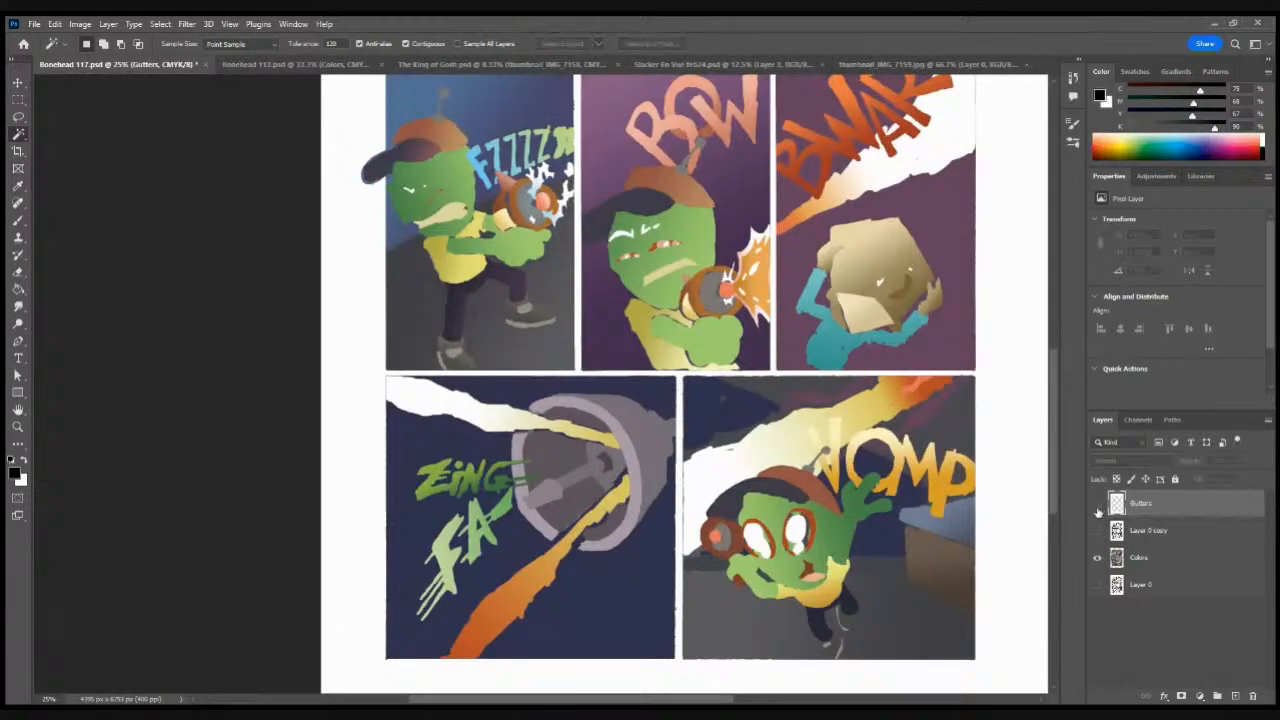
click(1138, 560)
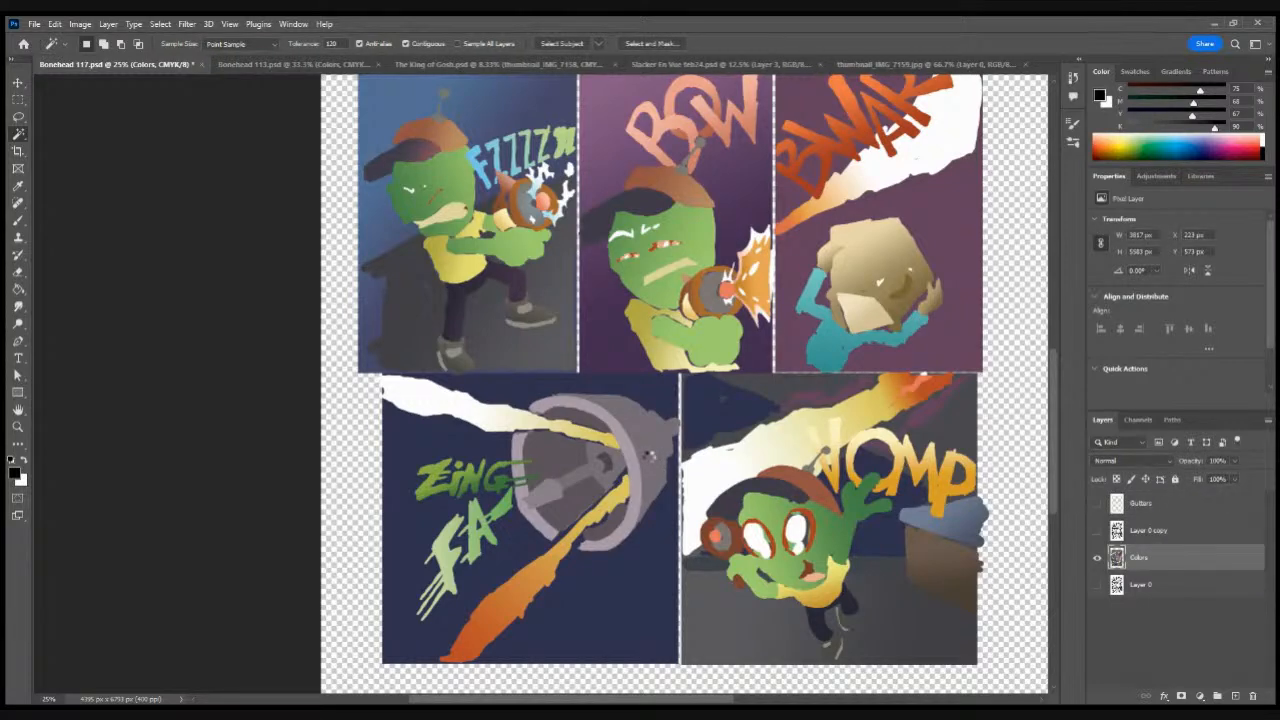
- Test the Magic Wand on the gray dish with only Colors visible, then deselect and show Layer 0 copy and Gutters again
click(651, 465)
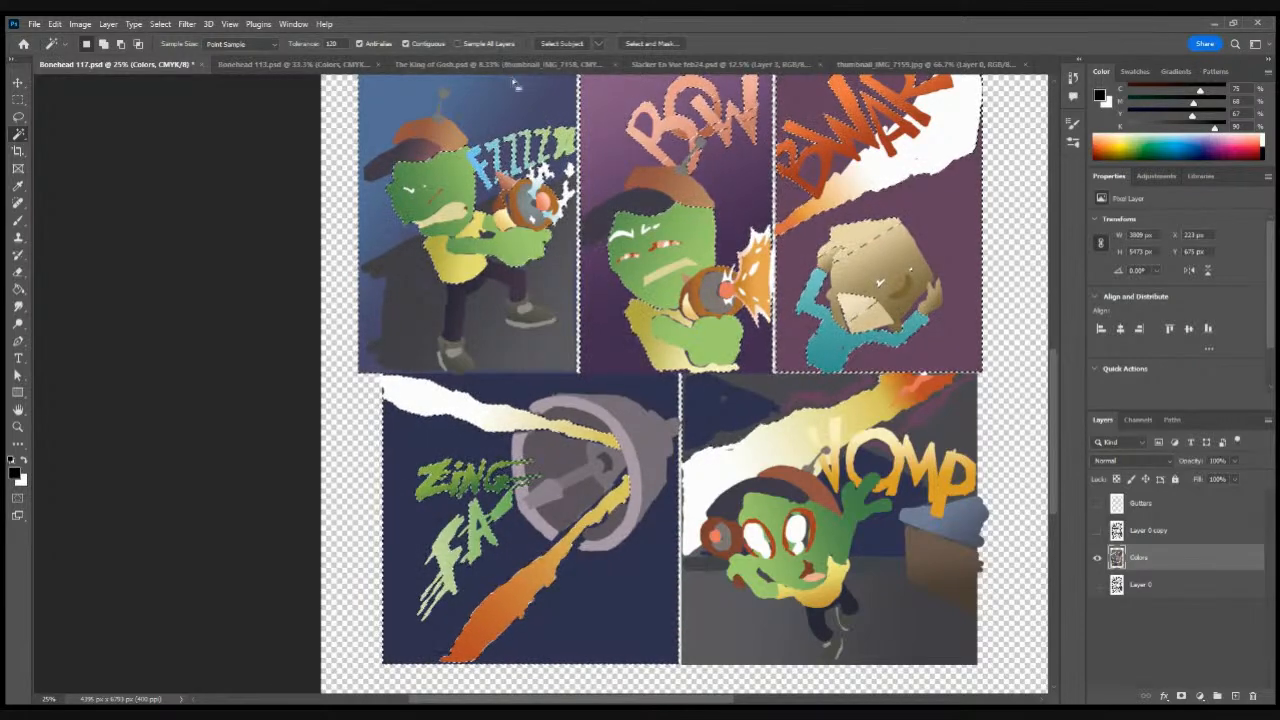
click(240, 418)
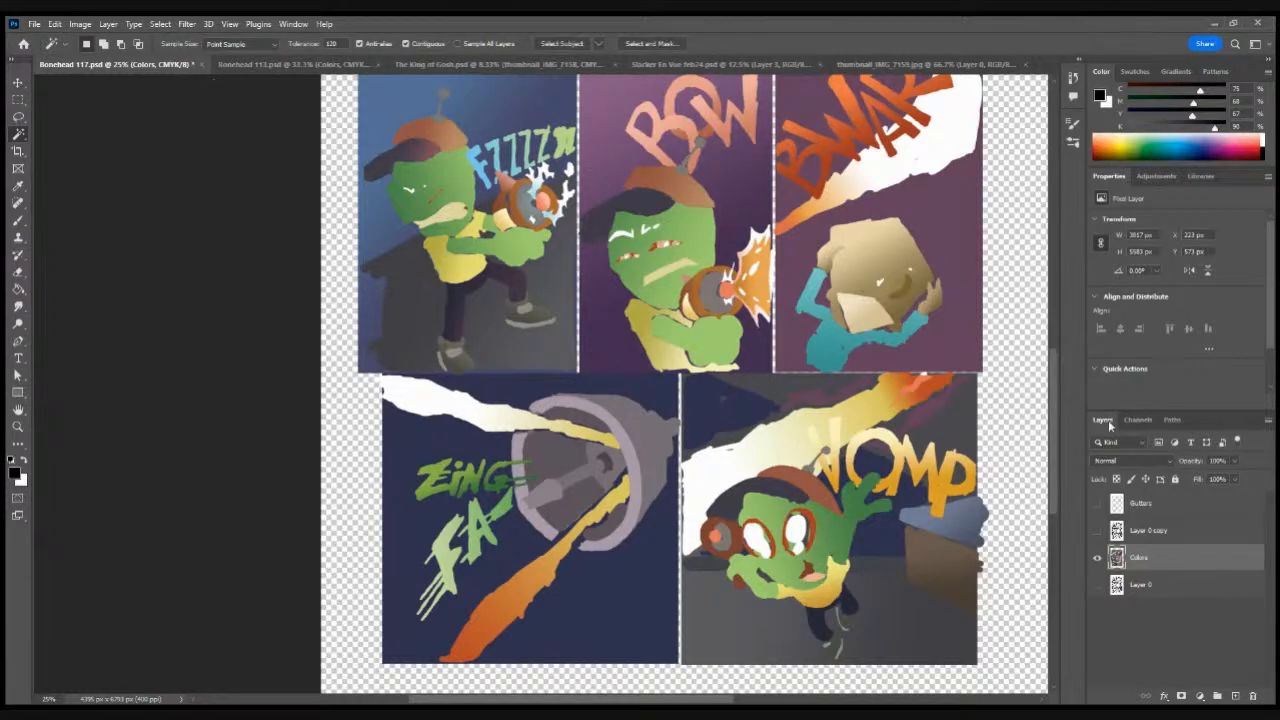
click(1097, 531)
click(1097, 503)
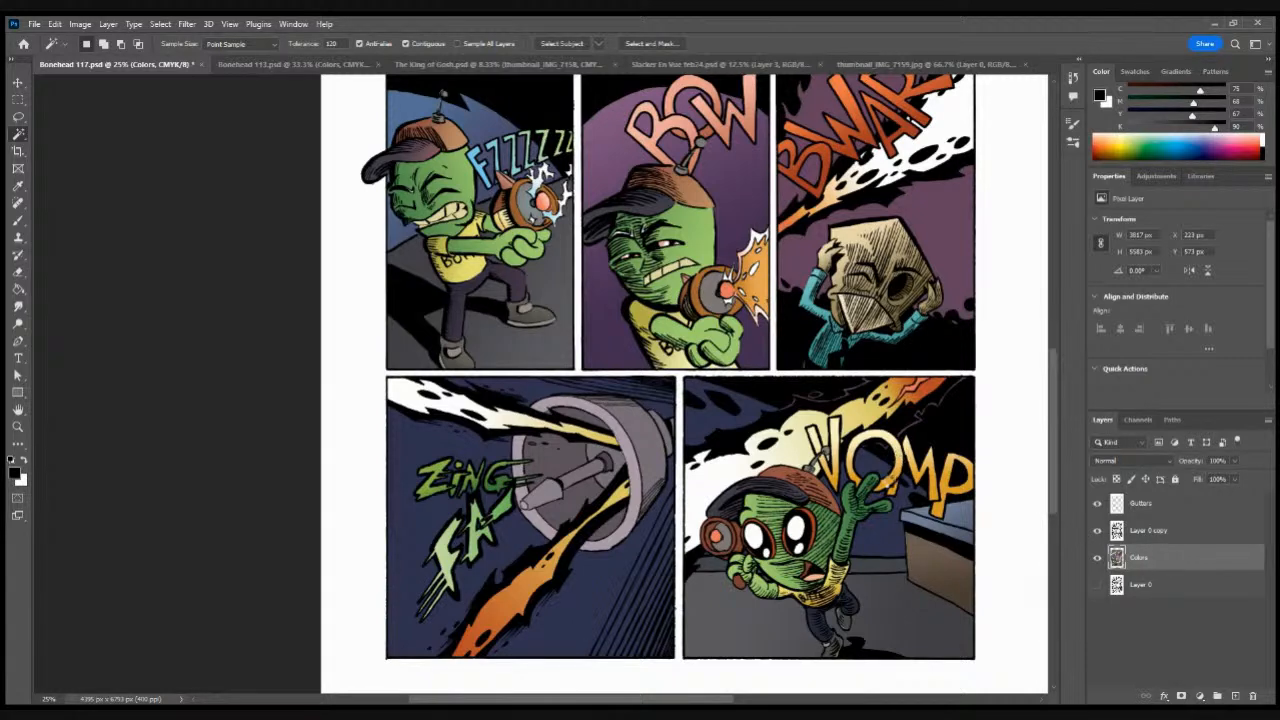
- Test Magic Wand selections on the VOMP panel, the bag-shaped head below BWAR, and the gray dish in the ZING FA panel
click(897, 489)
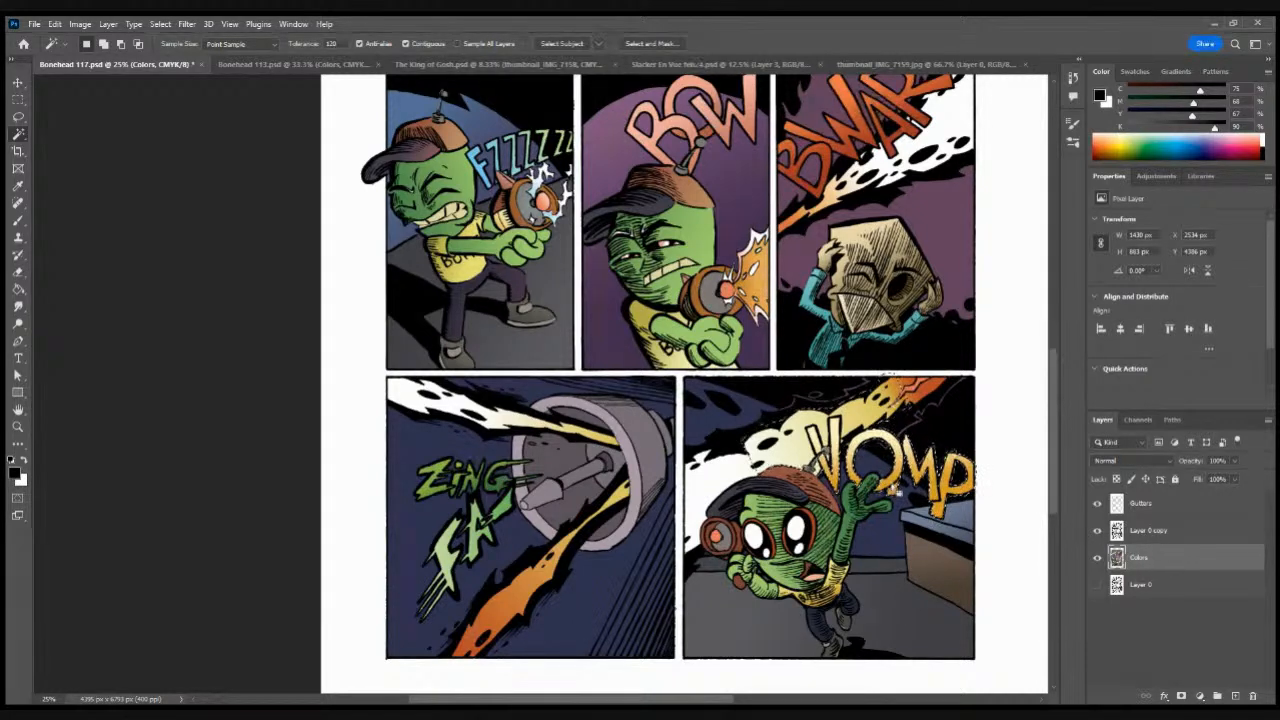
click(866, 262)
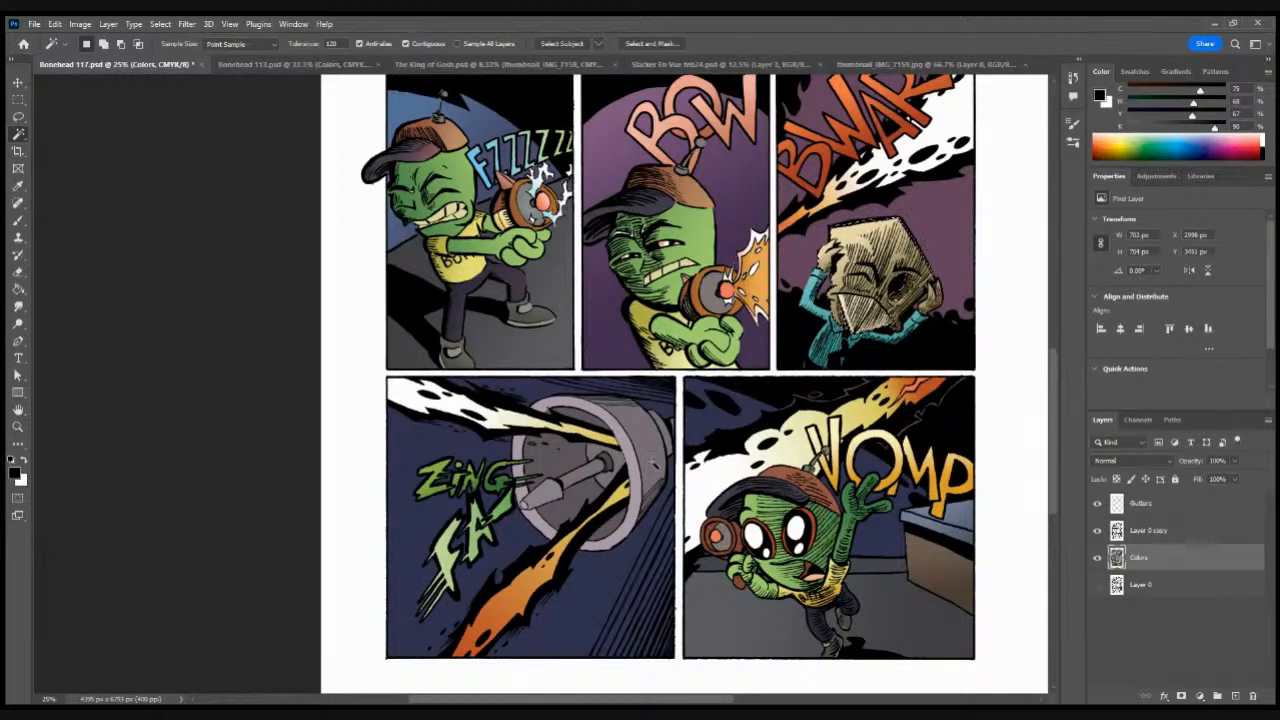
click(664, 467)
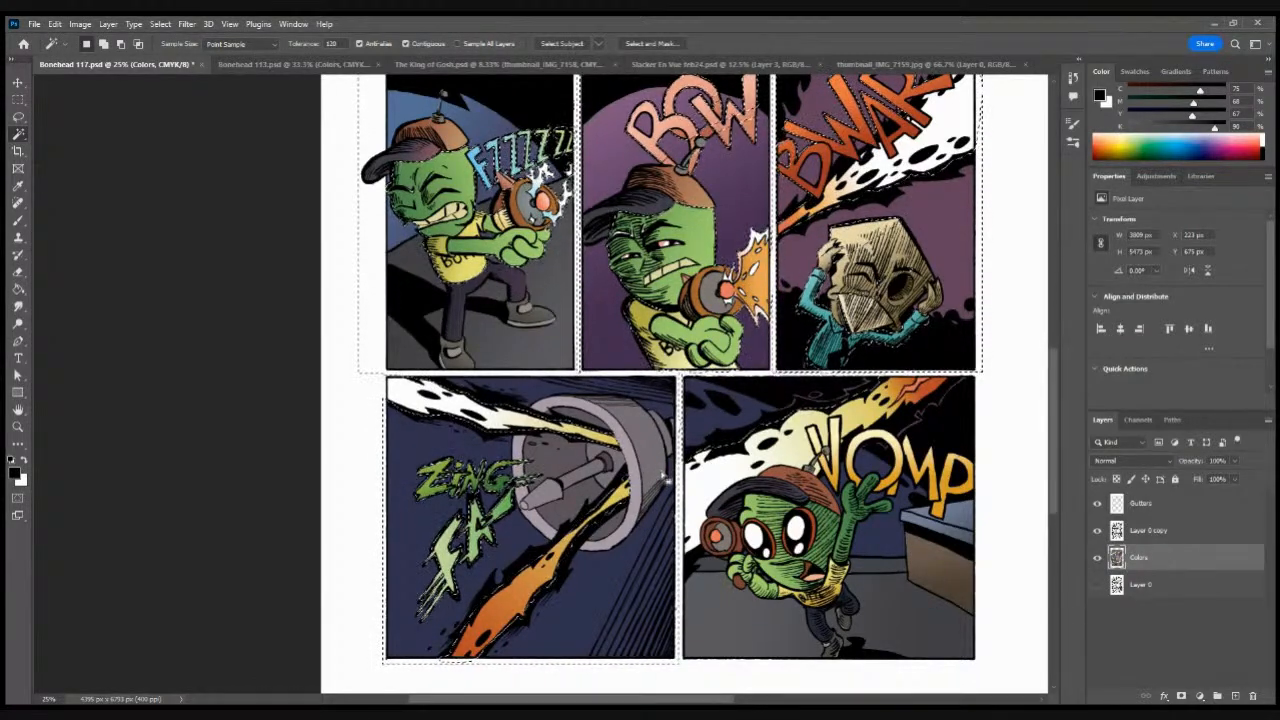
- Toggle the visibility of Layer 0 copy, Gutters and Colors to compare line art with colours, and clear the selection
click(1097, 531)
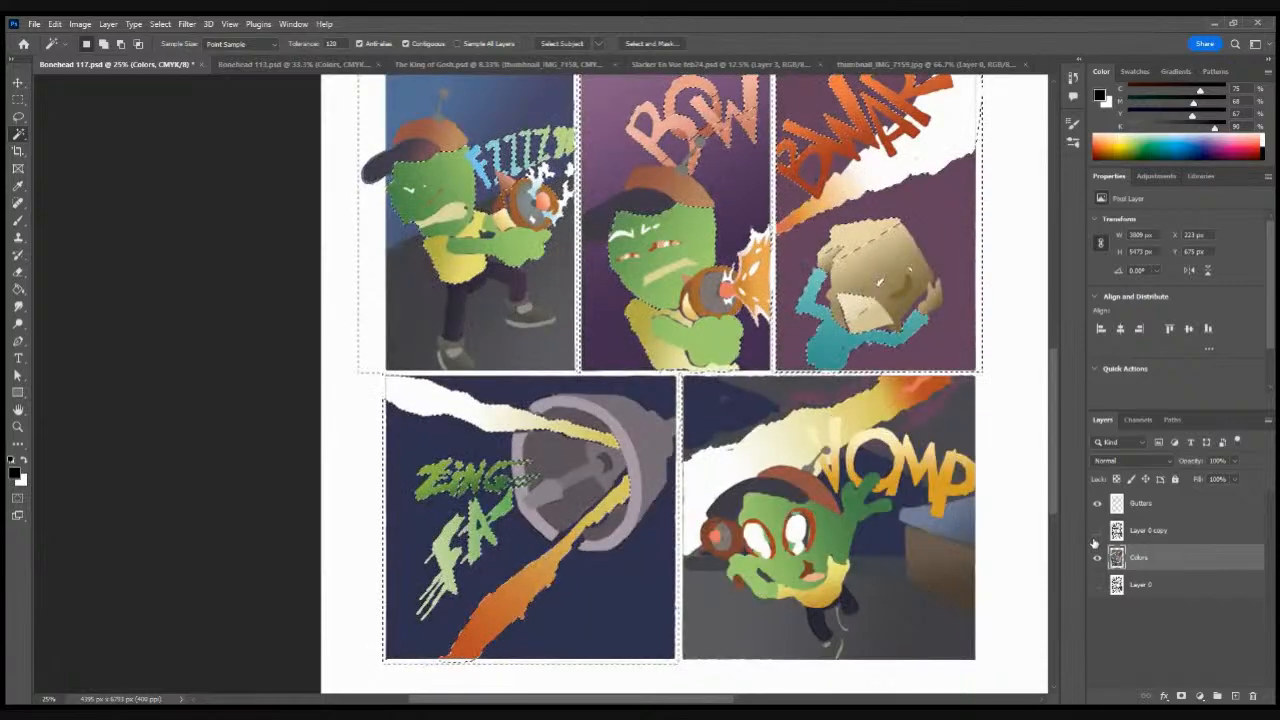
click(1097, 531)
click(1097, 503)
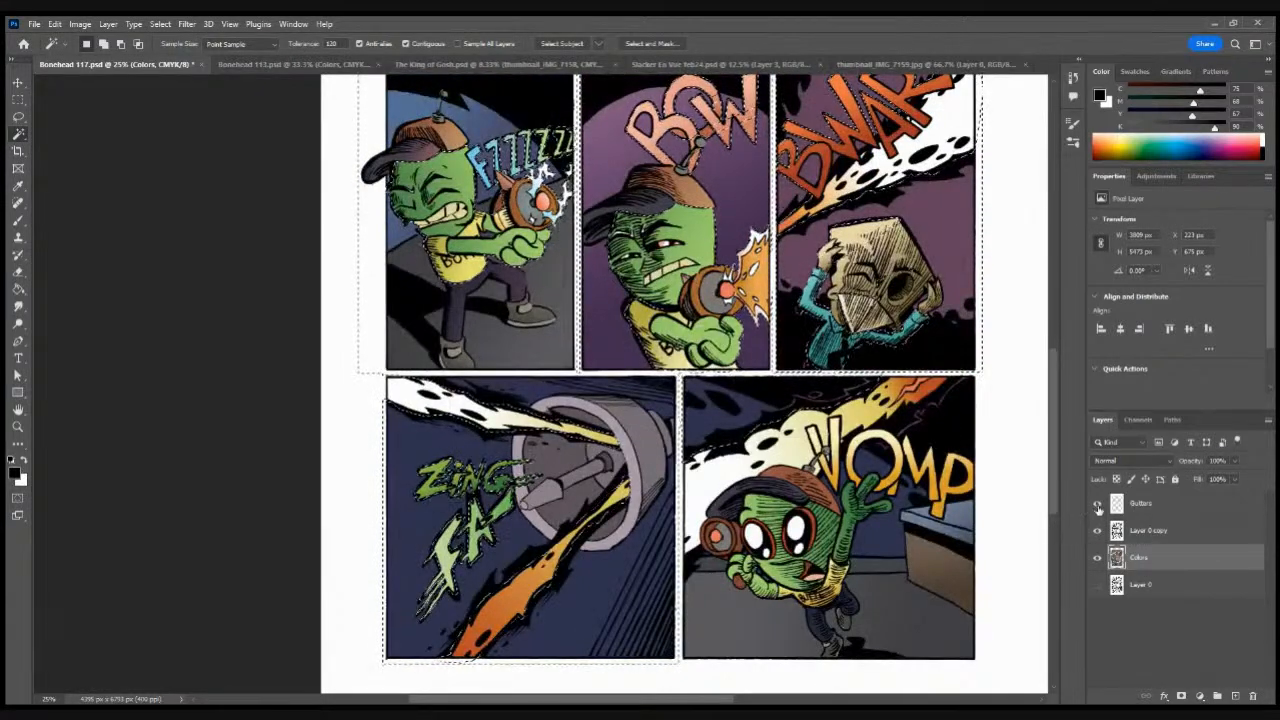
click(1098, 506)
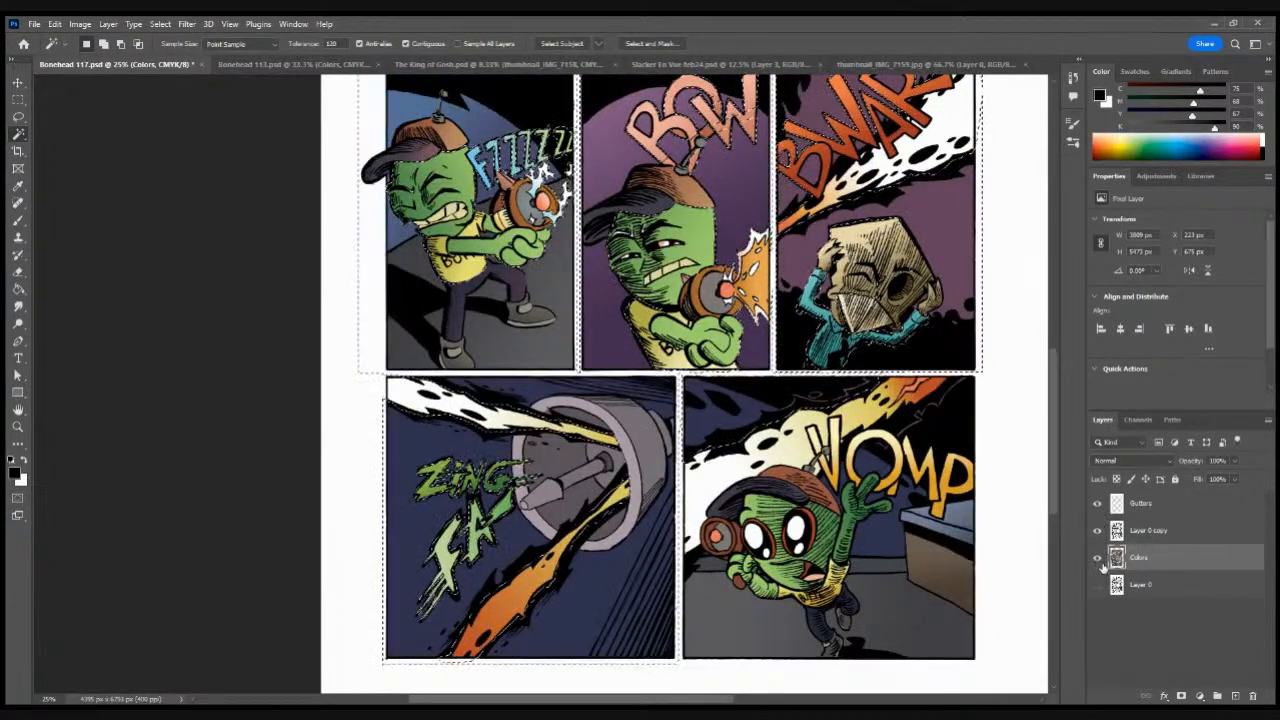
click(1098, 558)
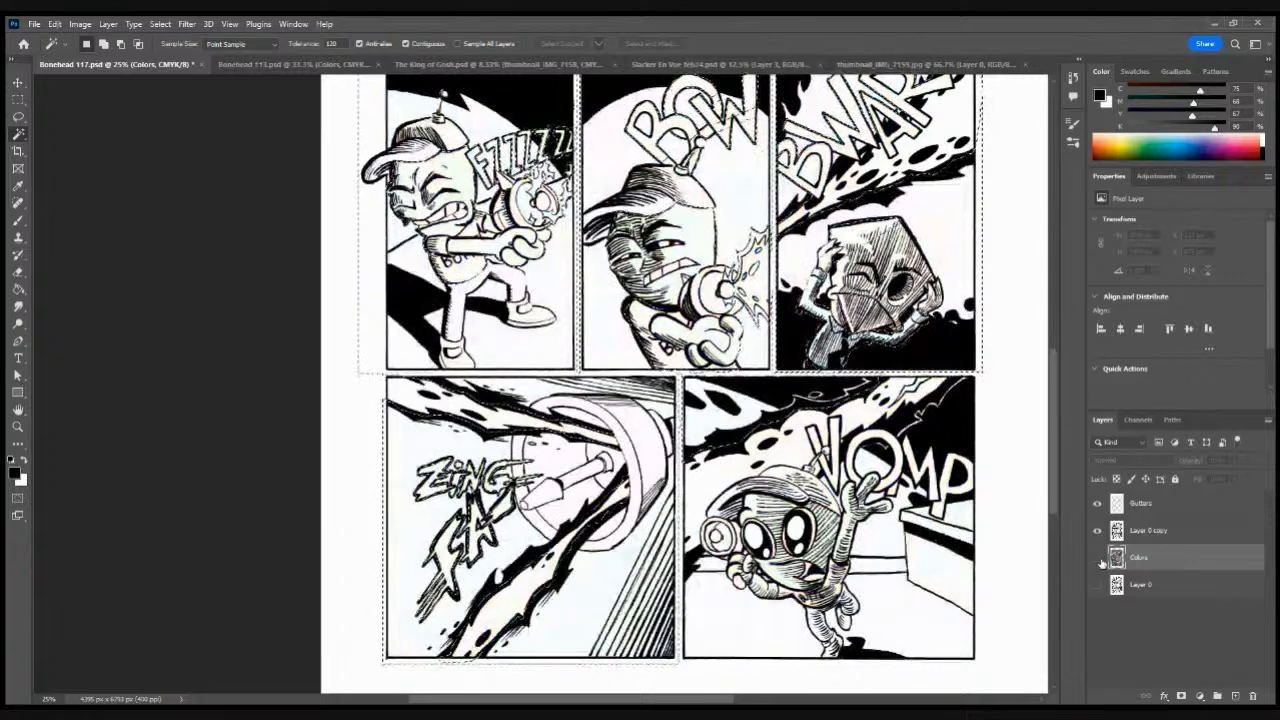
click(1098, 560)
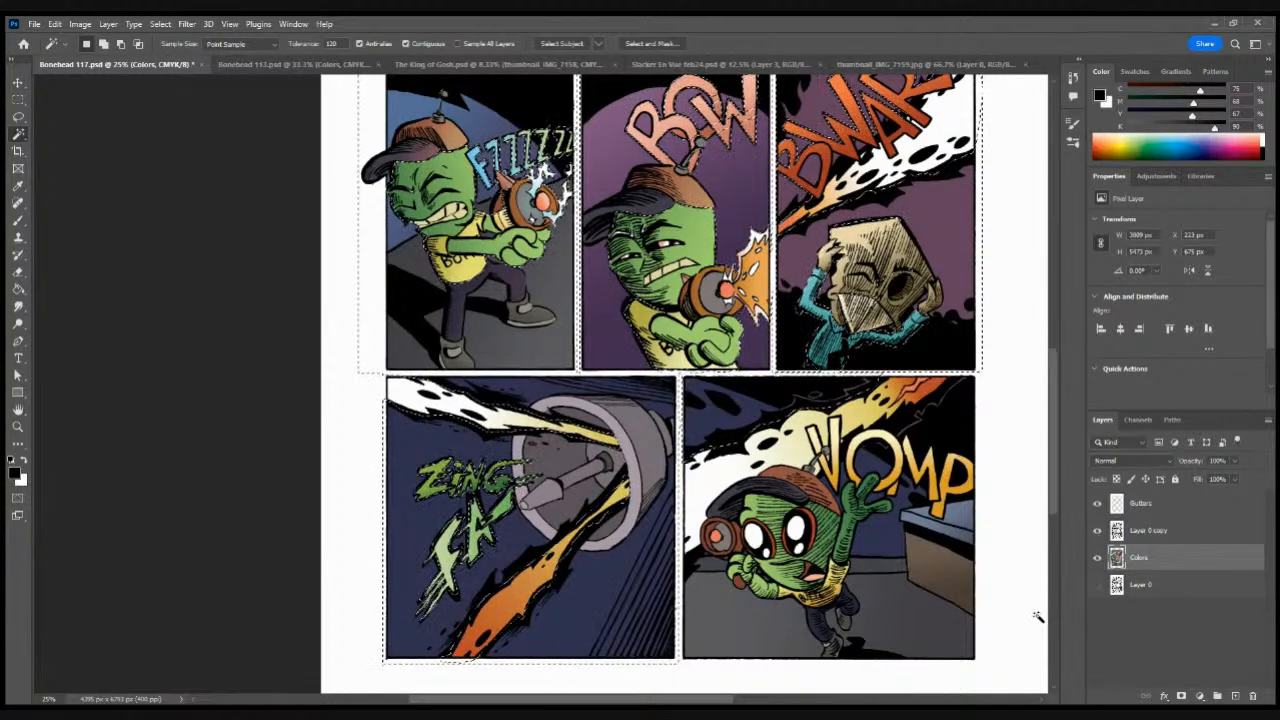
key(ctrl+d)
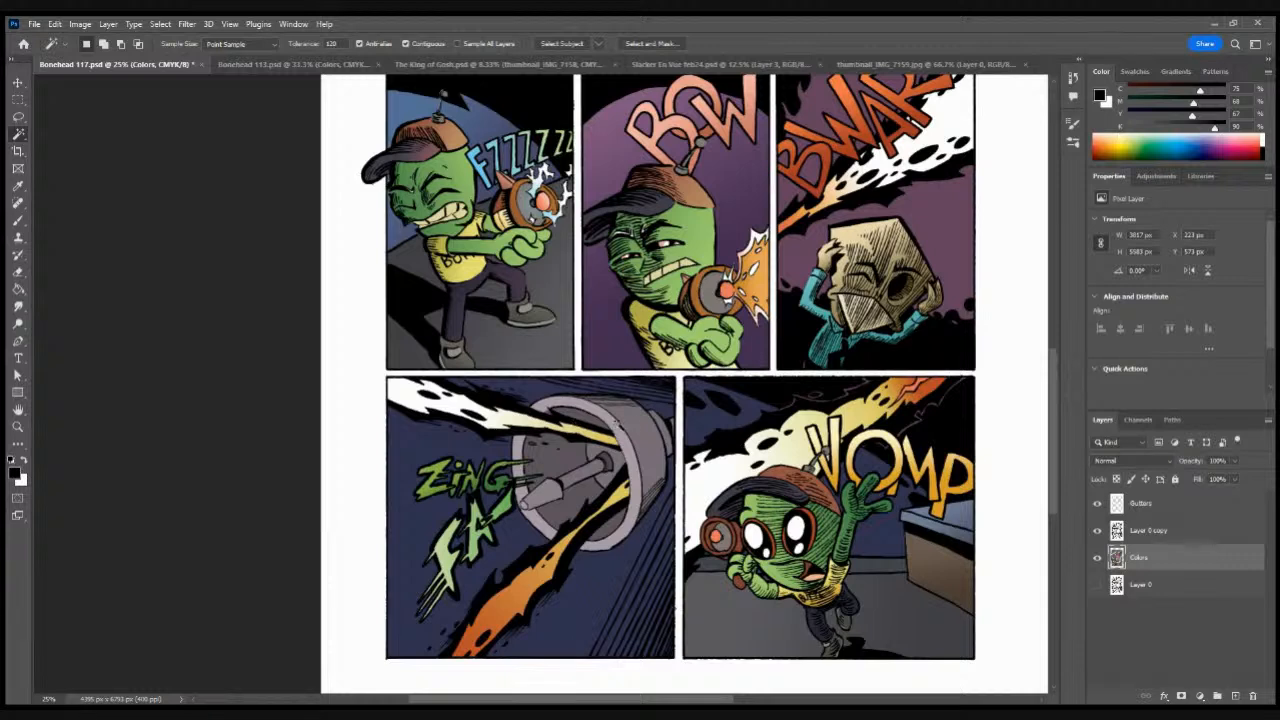
- Try a gray-purple classic gradient on a Magic Wand selection of the gray dish in the ZING FA panel, then undo the fill
click(632, 487)
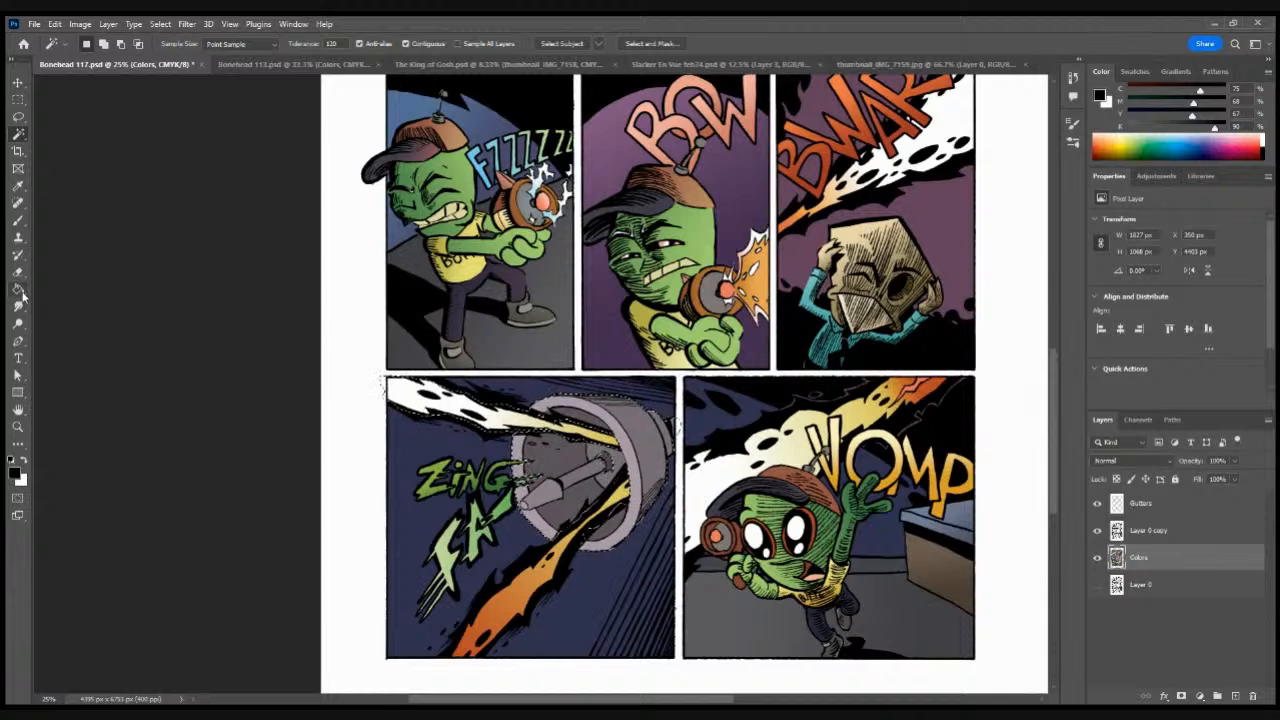
click(17, 291)
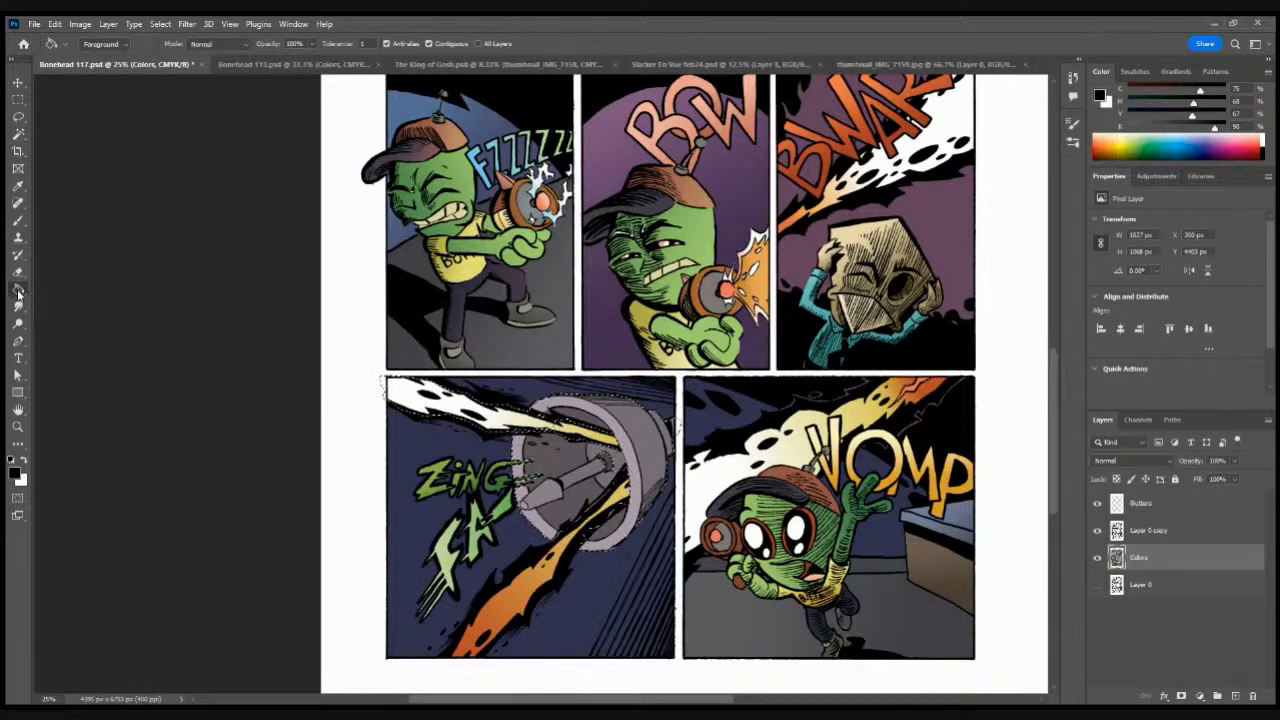
key(shift+g)
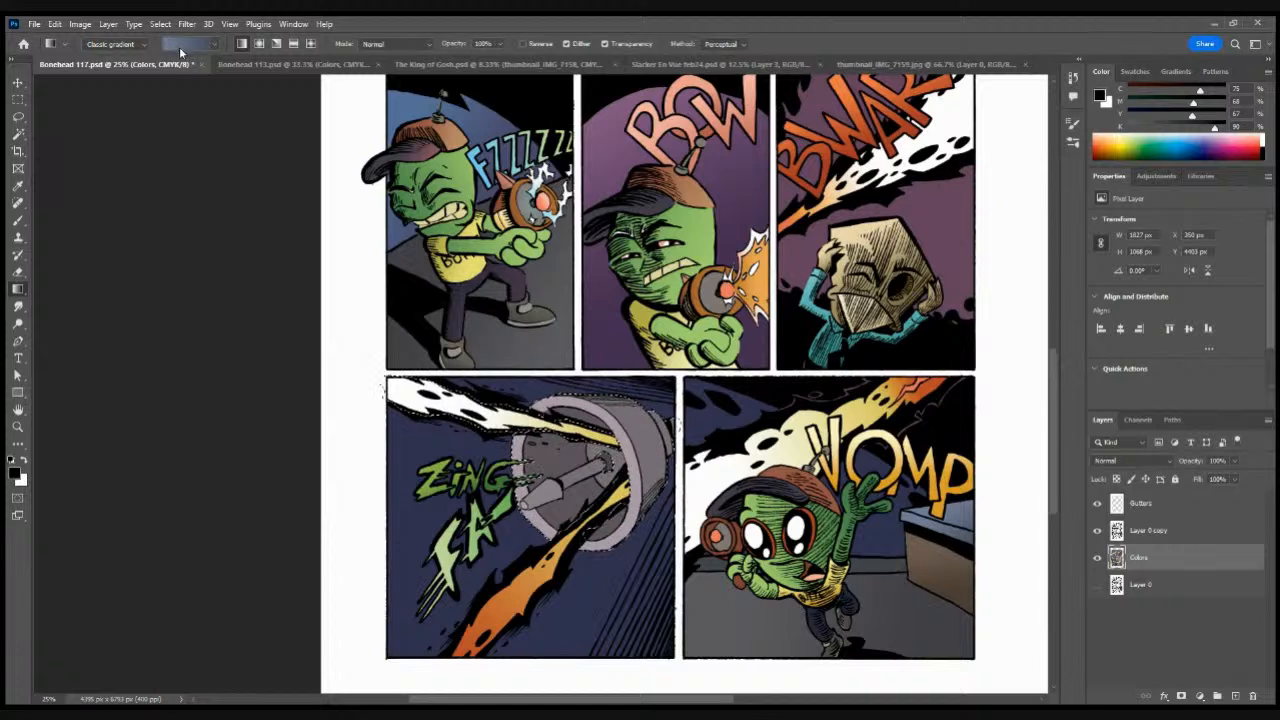
key(i)
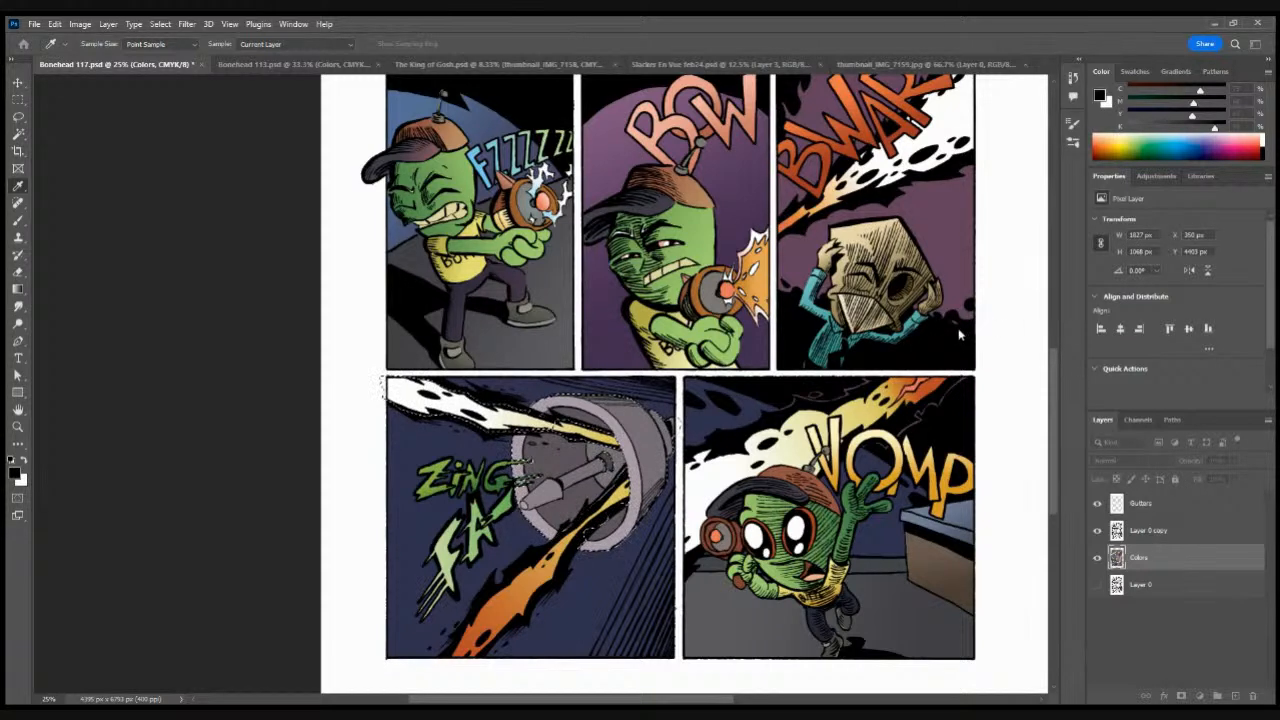
key(g)
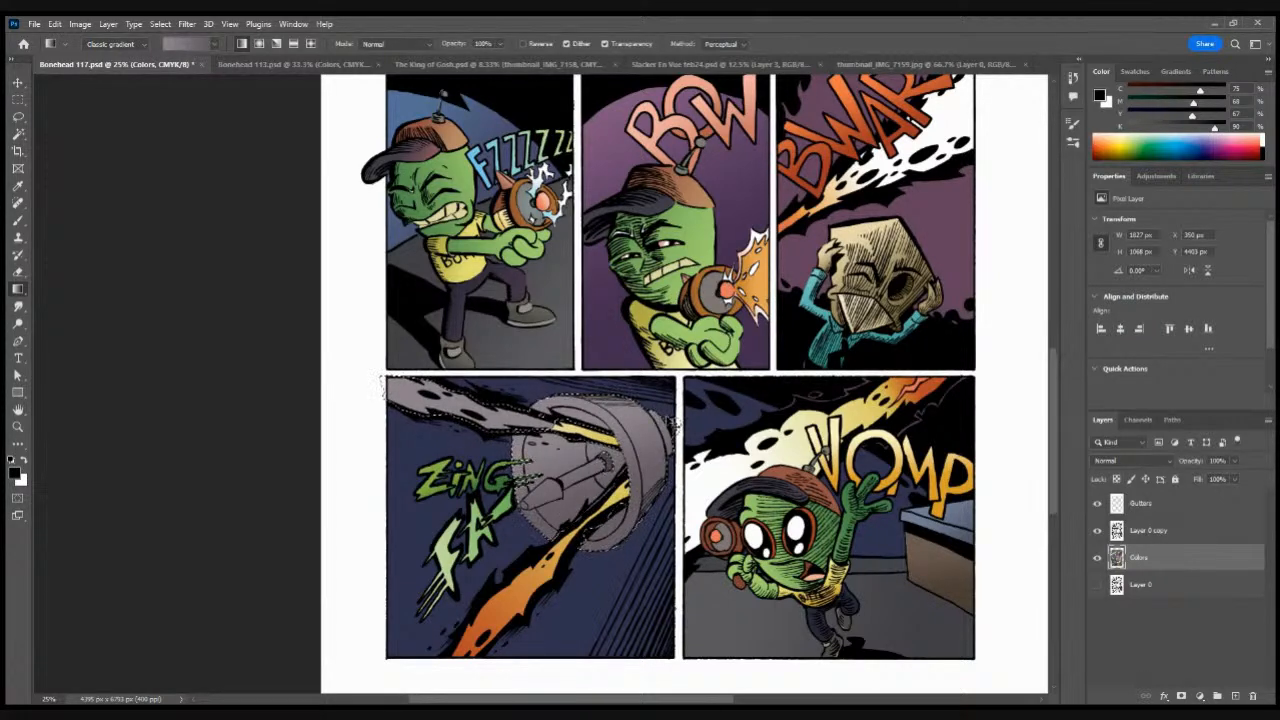
key(ctrl+z)
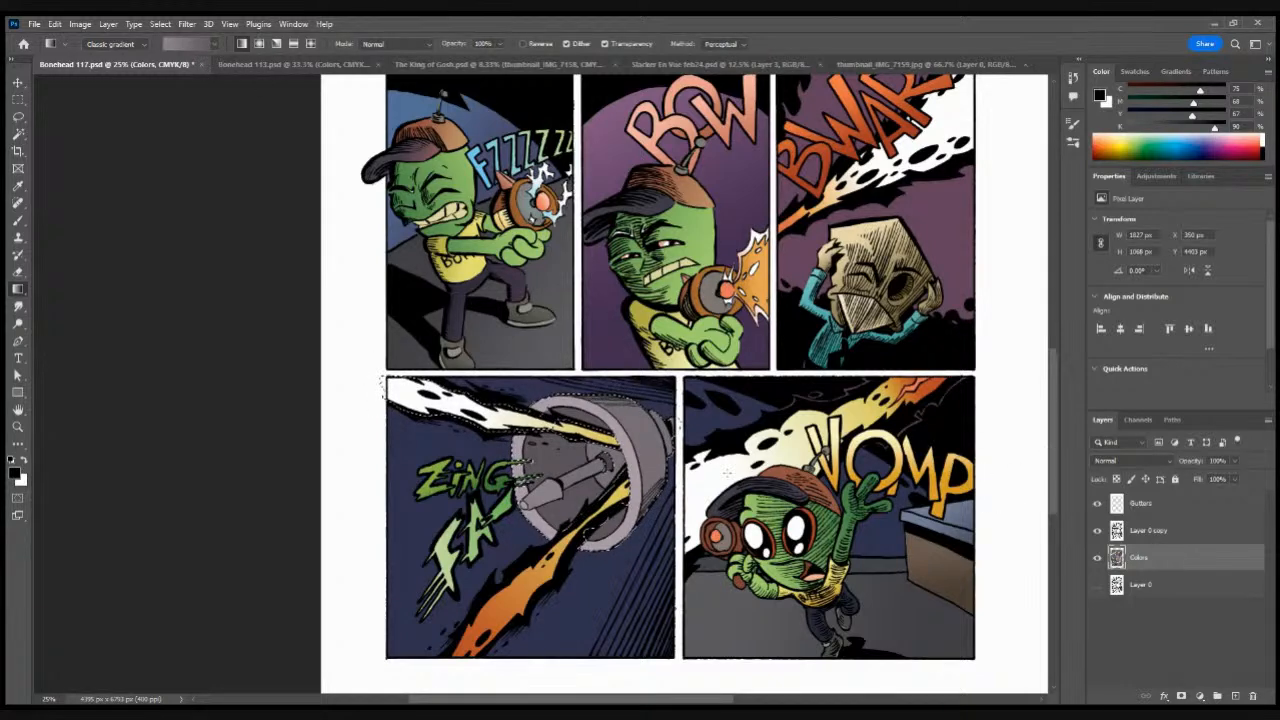
scroll(684, 380, up, 3)
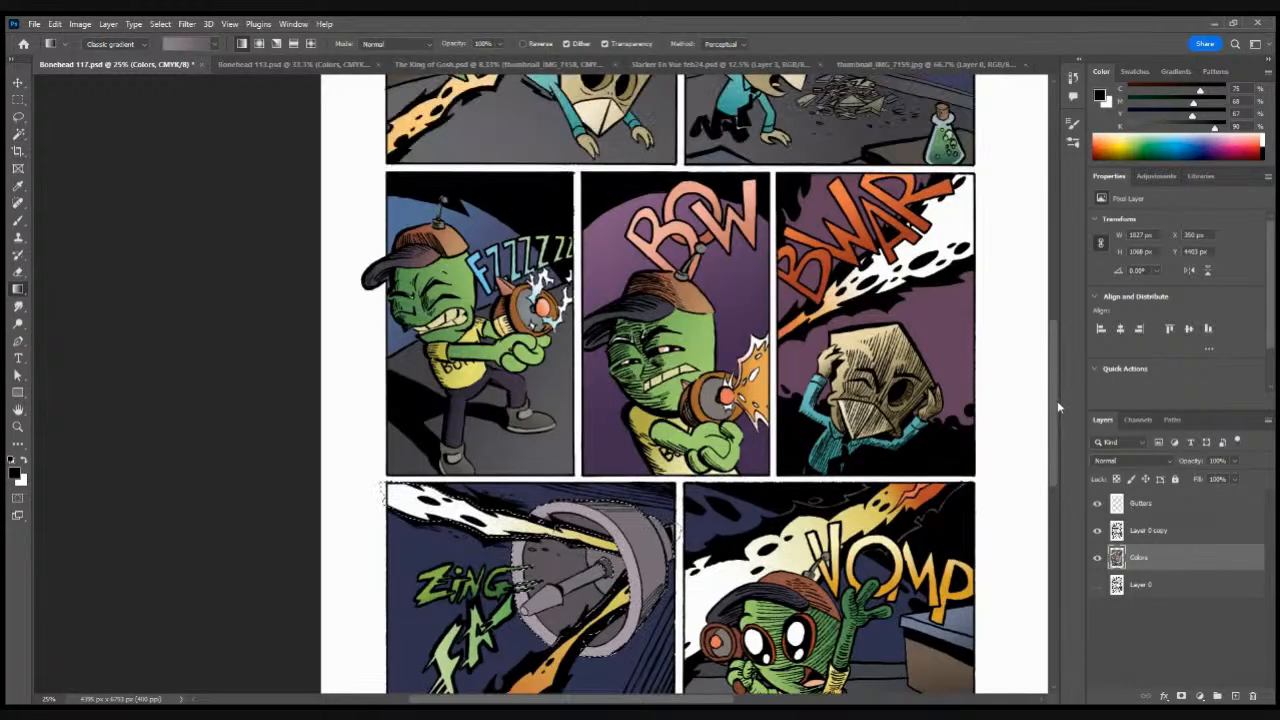
scroll(684, 380, down, 4)
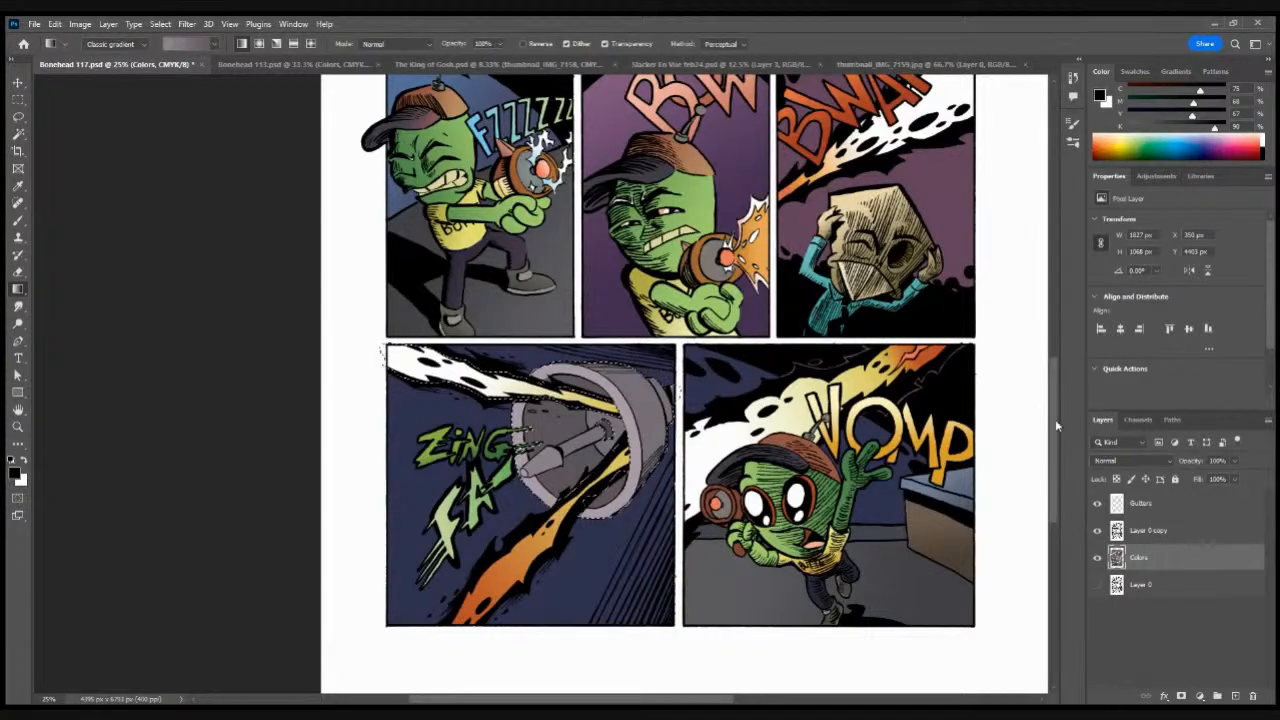
scroll(1057, 410, up, 1)
drag(1057, 407, 1077, 379)
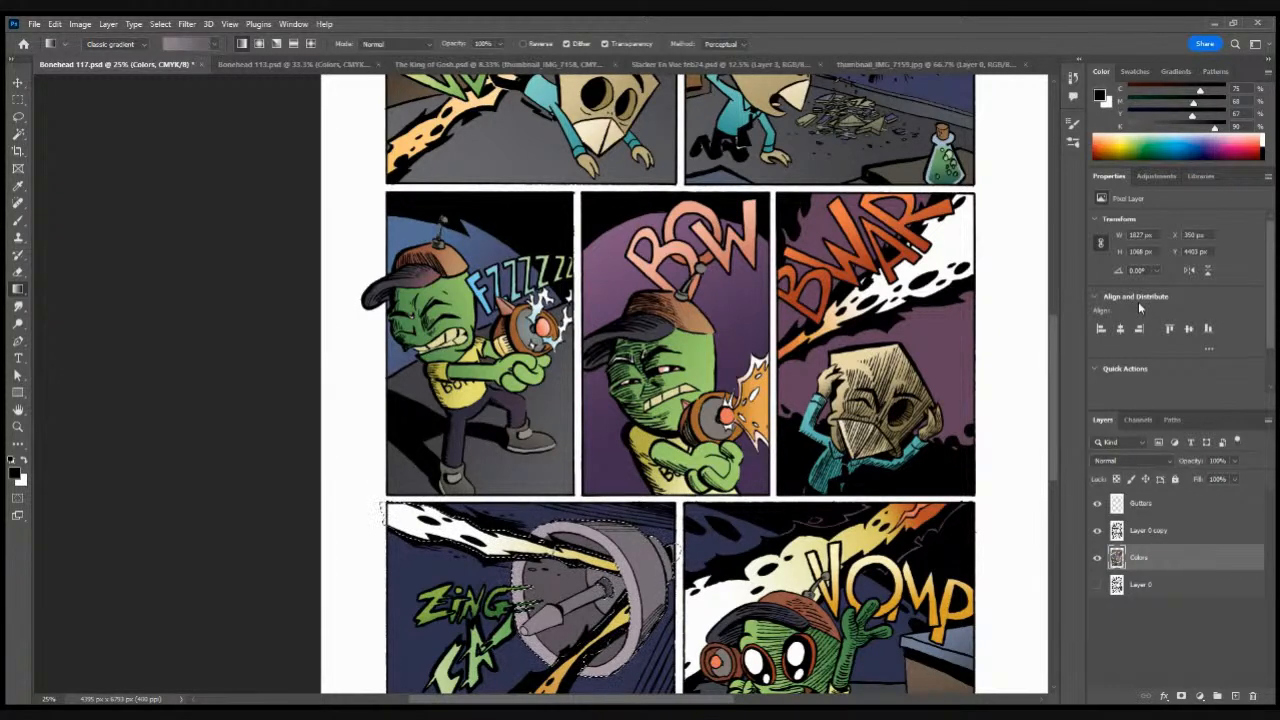
key(ctrl+d)
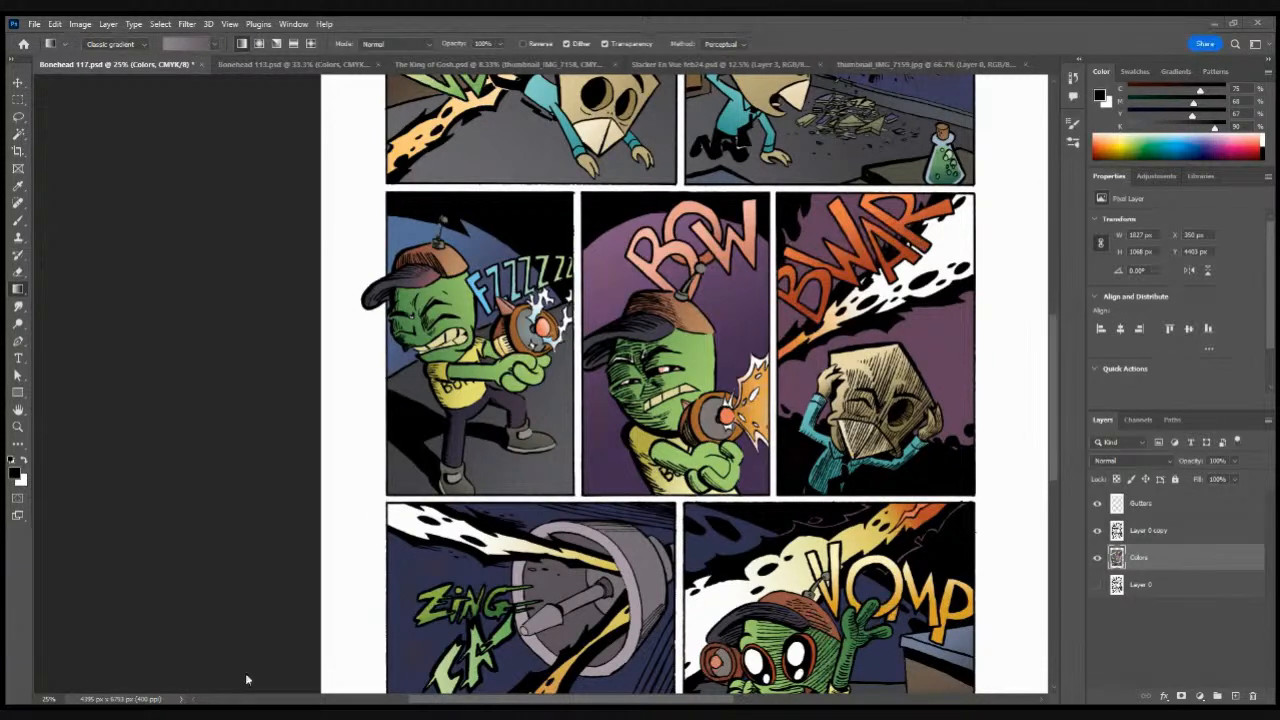
click(1233, 23)
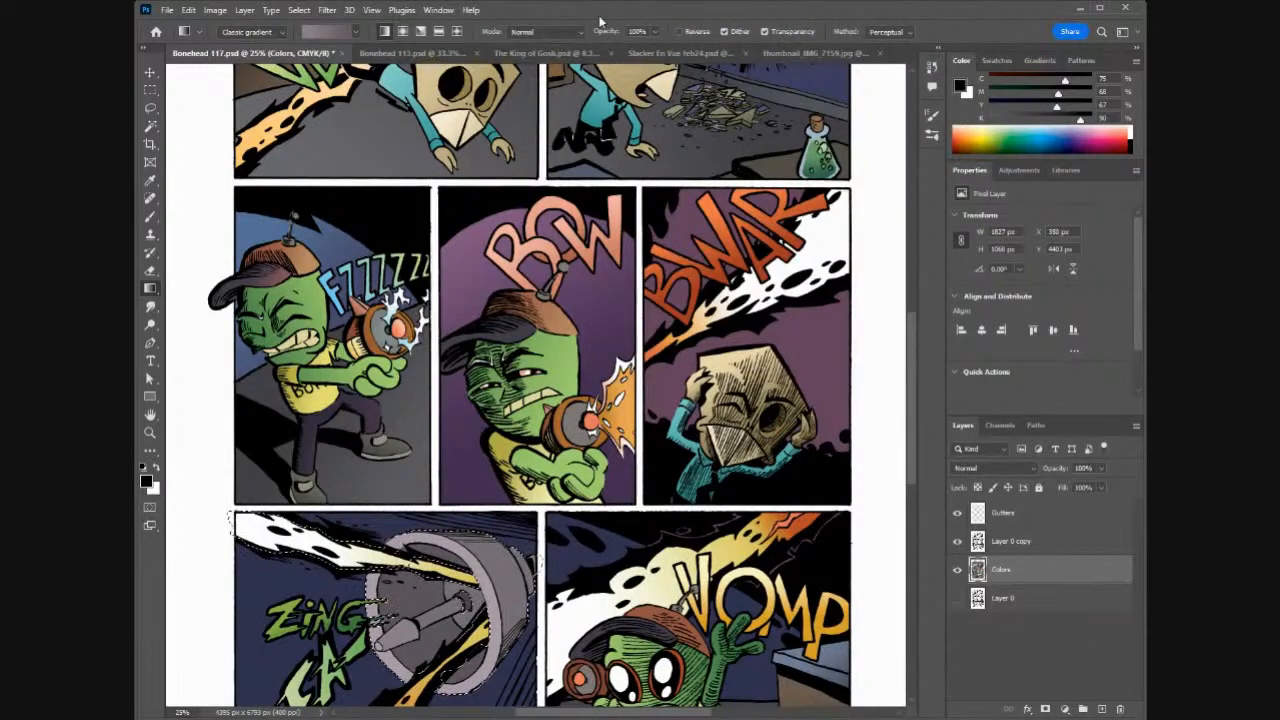
- Look at the coloured artwork in Slacker En Vue feb24.psd and thumbnail_IMG_7159.jpg
click(664, 53)
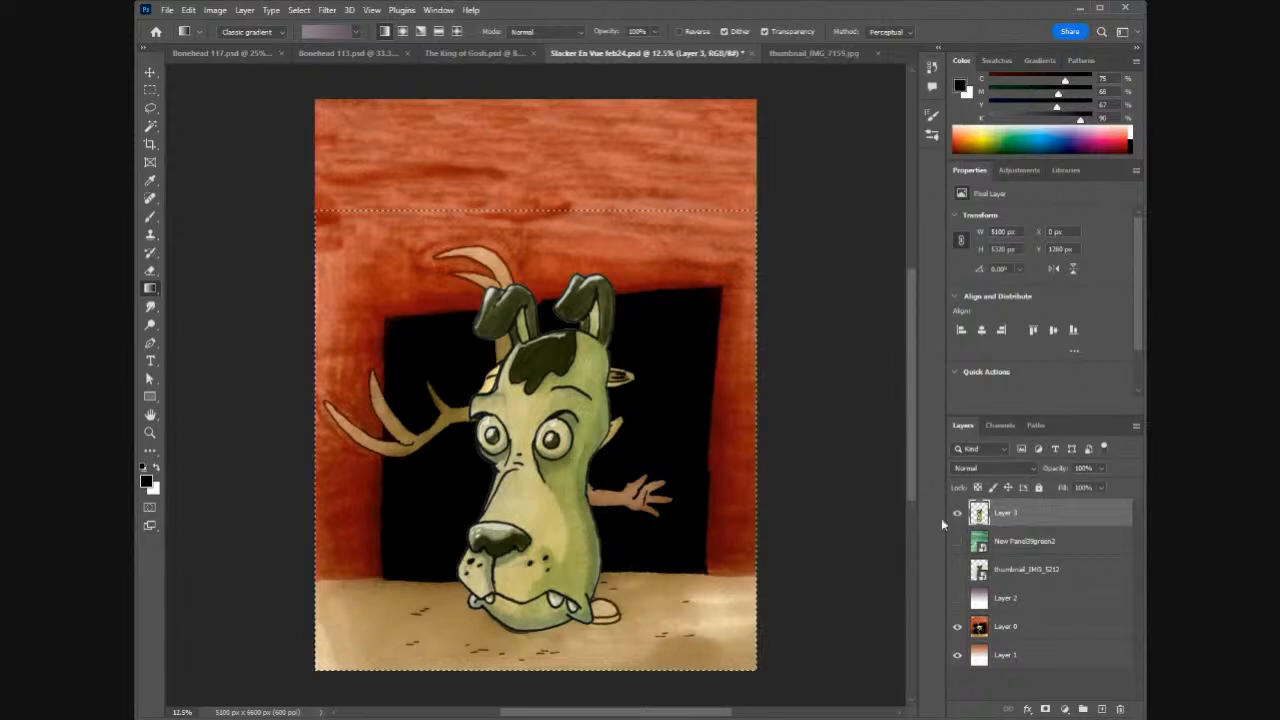
click(795, 52)
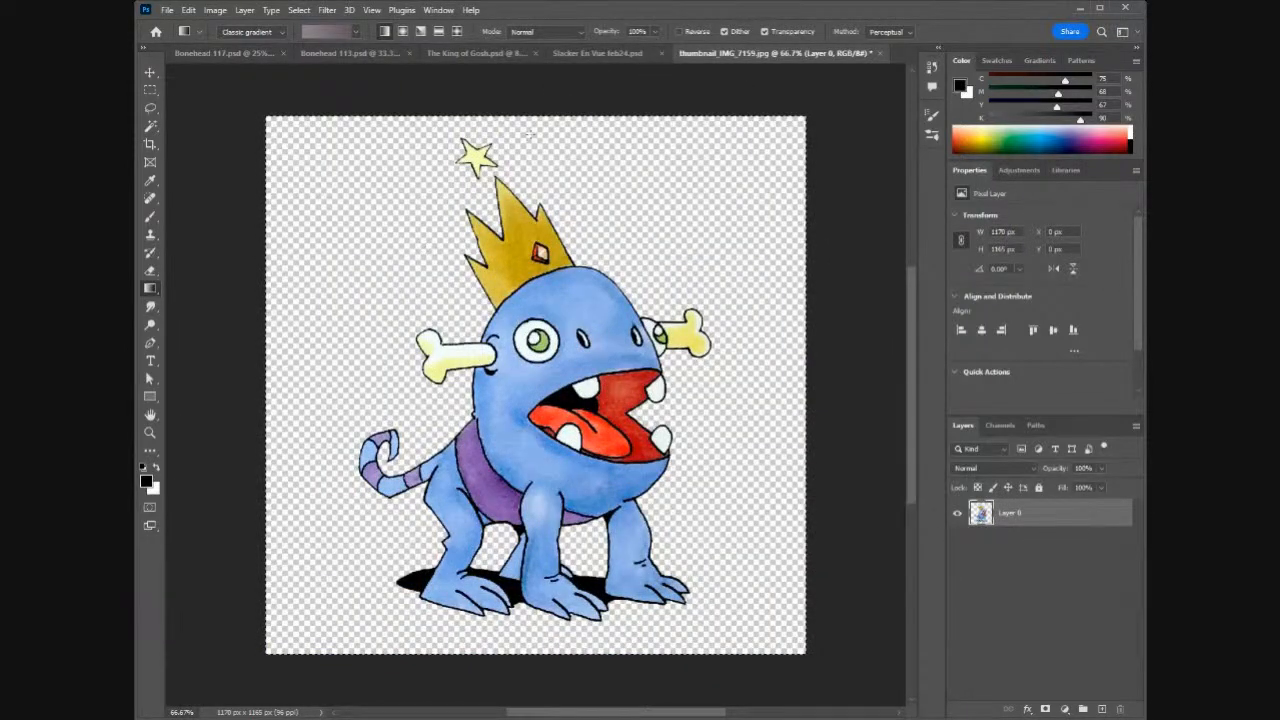
click(602, 54)
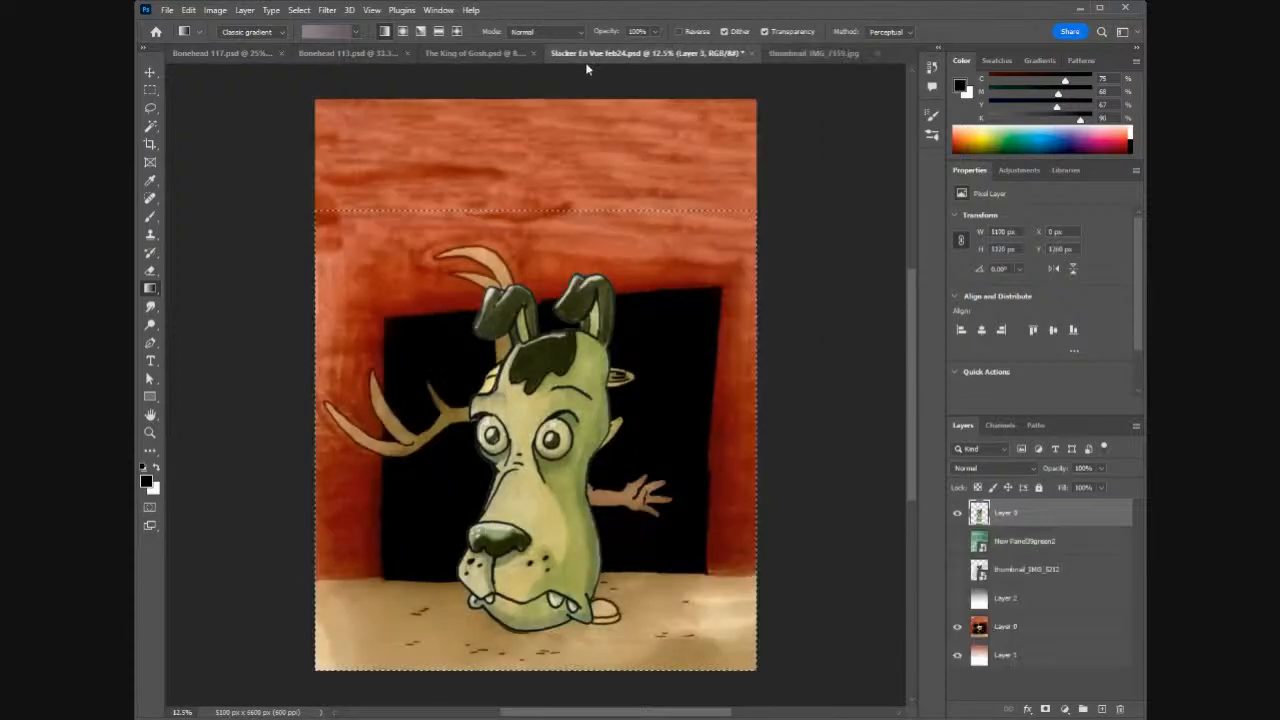
- In The King of Gosh.psd, show the thumbnail_IMG_7158 layer alone, followed by Layer 3 alone, to view each character
click(462, 55)
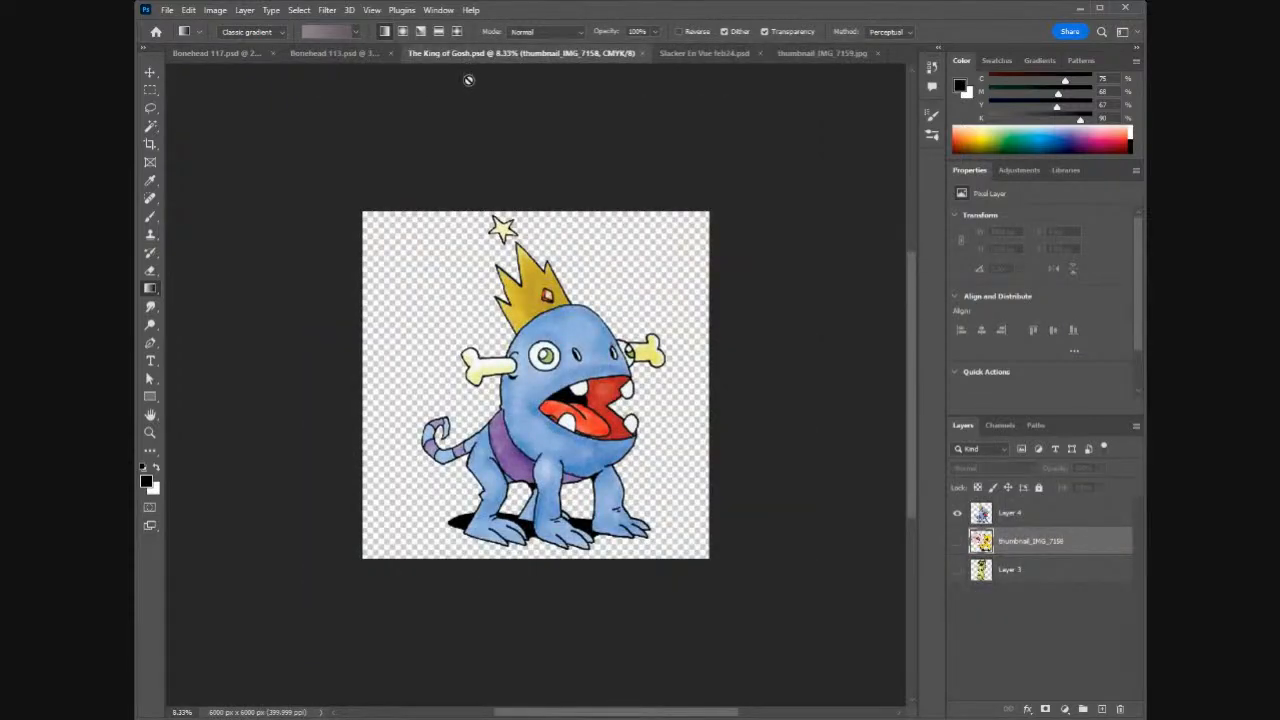
click(957, 541)
click(957, 513)
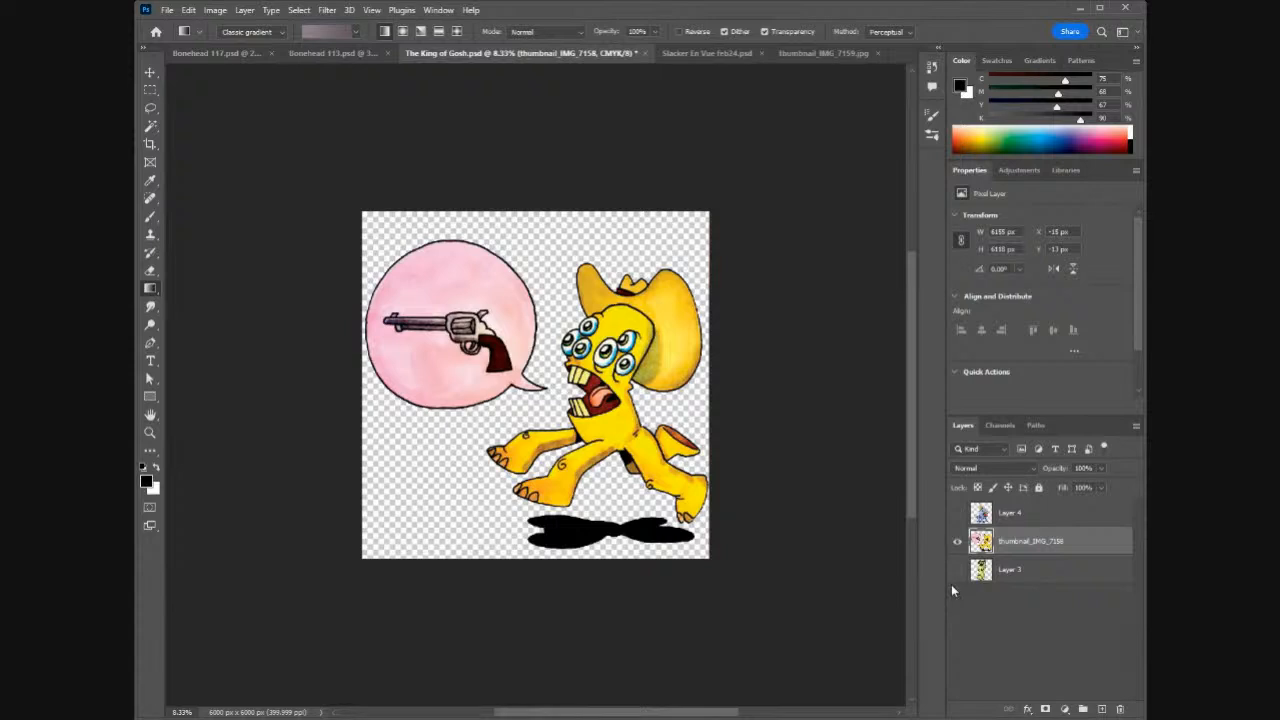
click(957, 569)
click(957, 541)
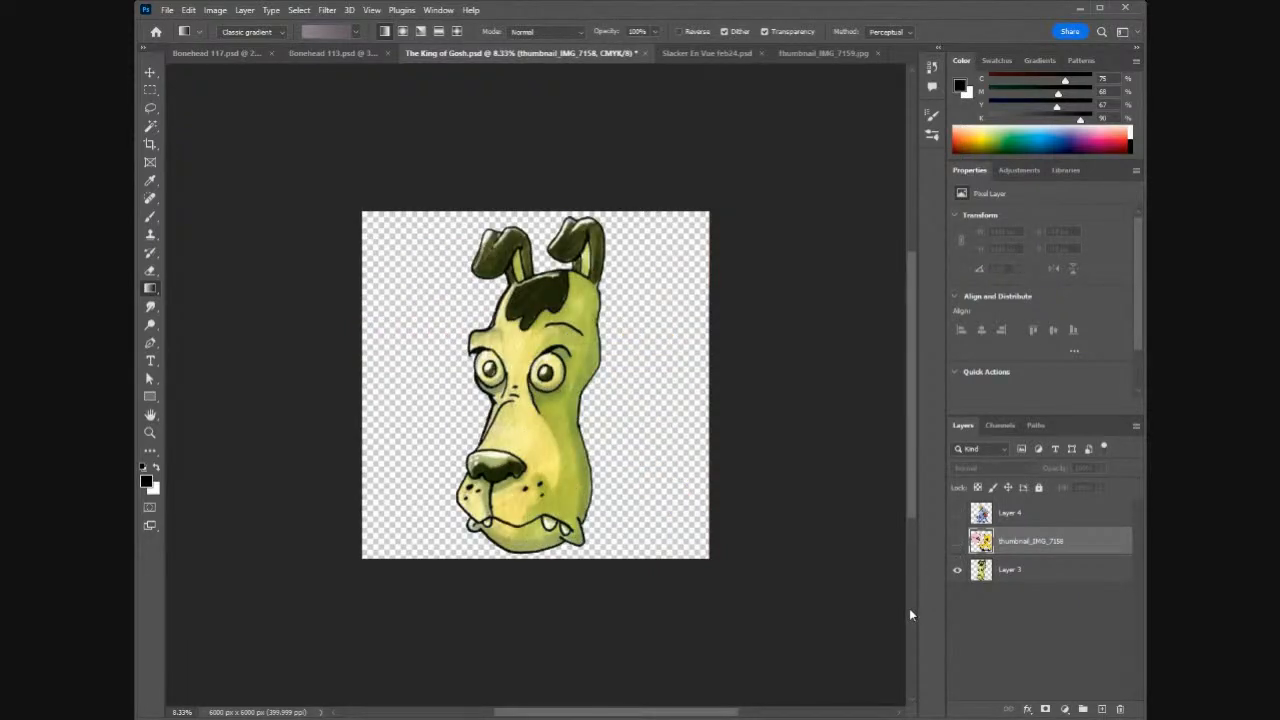
- Review thumbnail_IMG_7159.jpg and the Bonehead 113.psd page, then return to Bonehead 117.psd
click(806, 53)
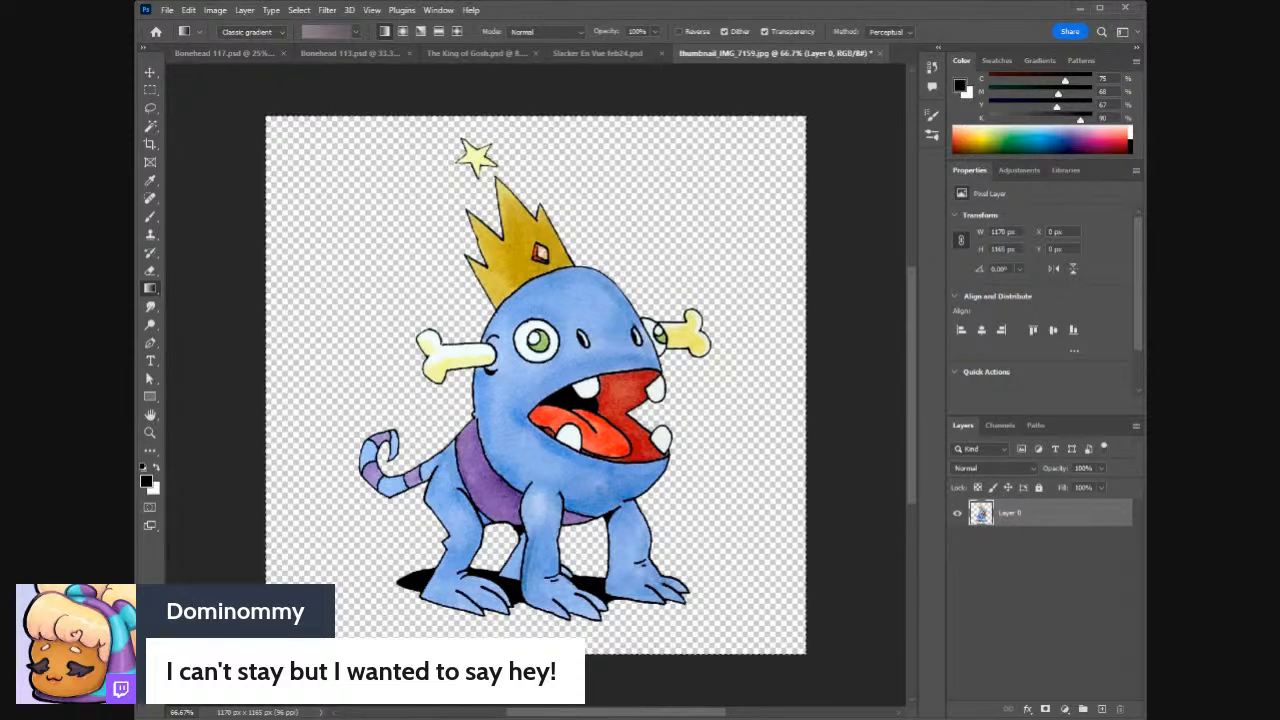
click(452, 55)
click(342, 57)
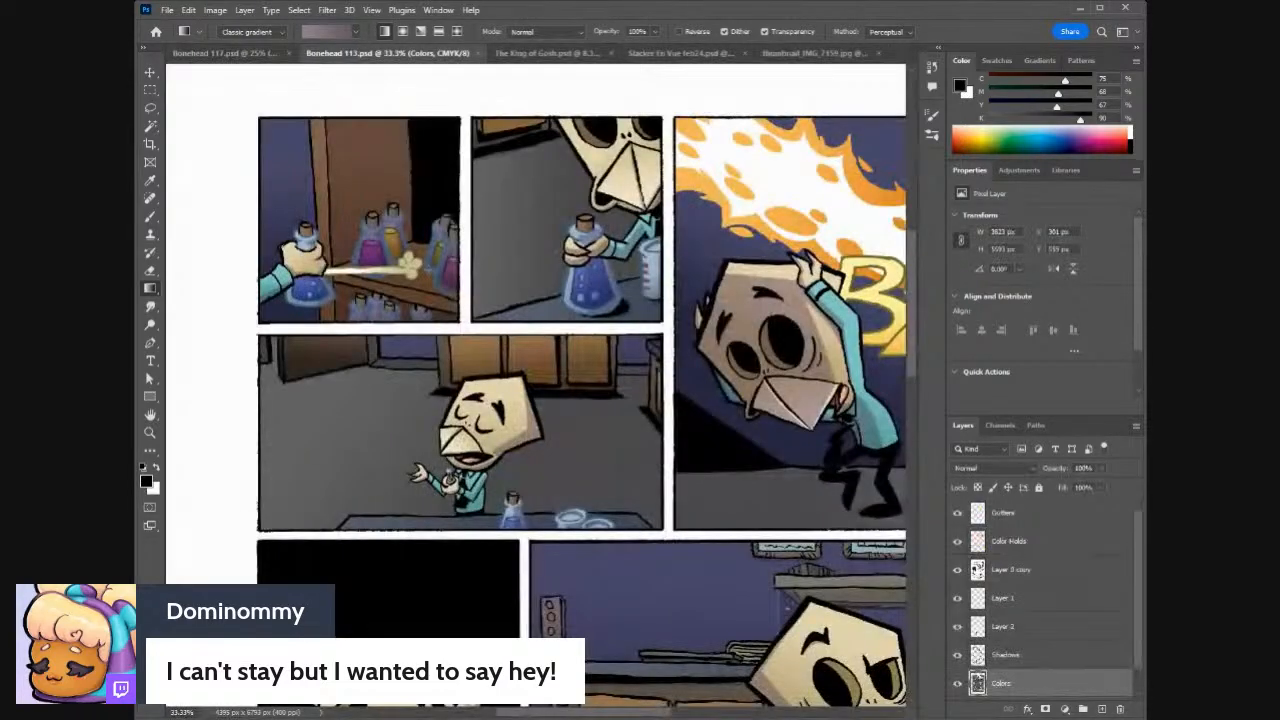
click(244, 54)
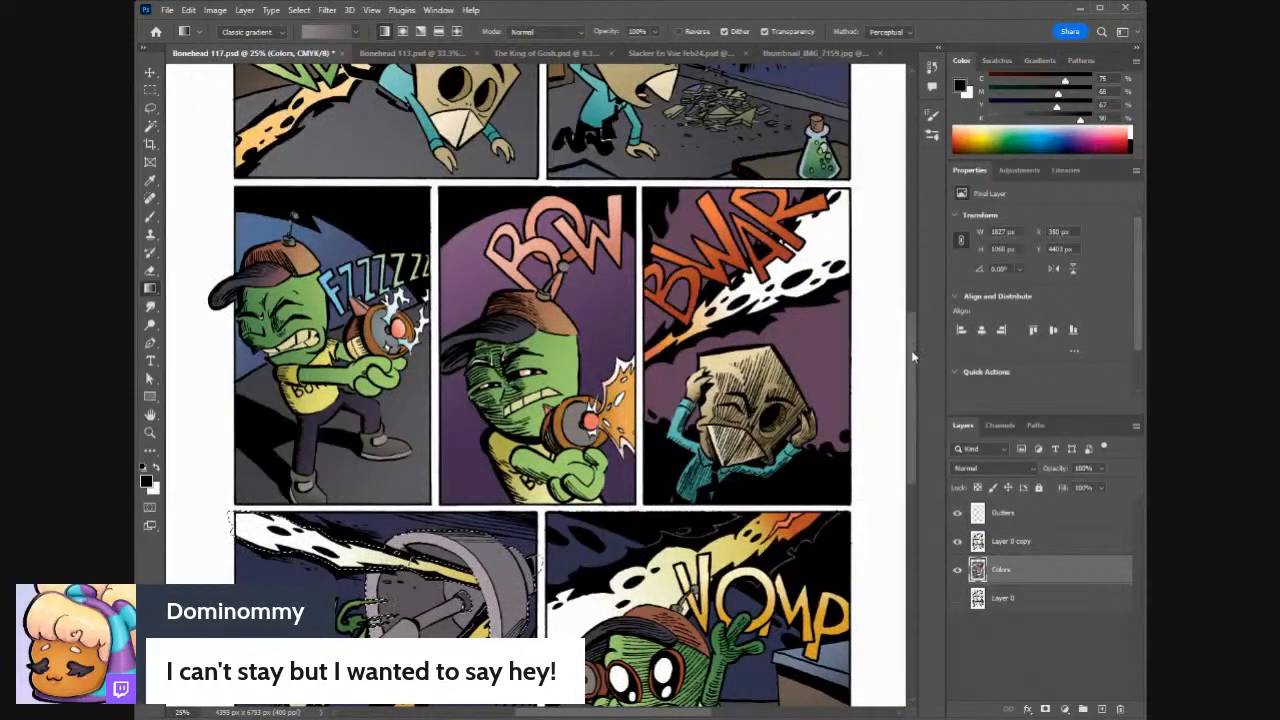
- Add a new layer directly above Colors in Bonehead 117.psd, with Multiply blending and 39% opacity
scroll(914, 300, up, 3)
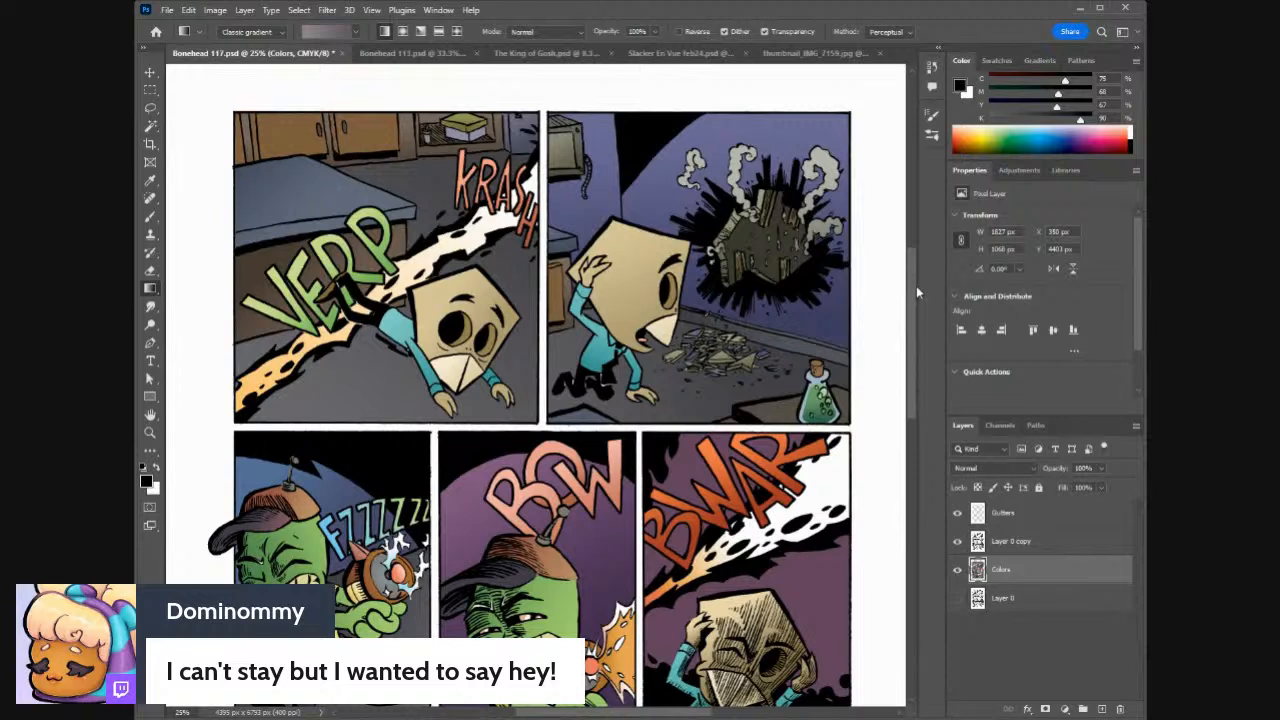
drag(916, 286, 916, 287)
click(1105, 710)
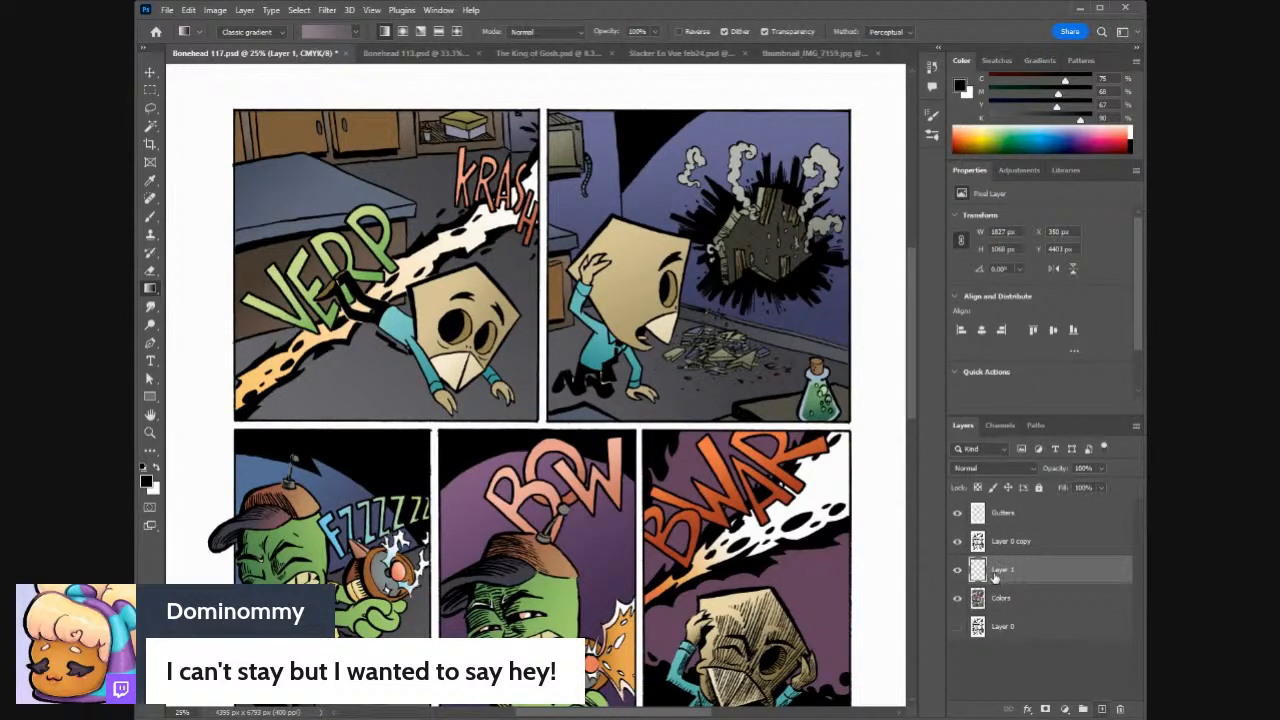
click(987, 471)
drag(1065, 486, 1061, 485)
drag(1062, 483, 1061, 485)
- Sample the purple shadow colour from the Shadows layer of Bonehead 113.psd as the foreground colour and return to Bonehead 117.psd
key(i)
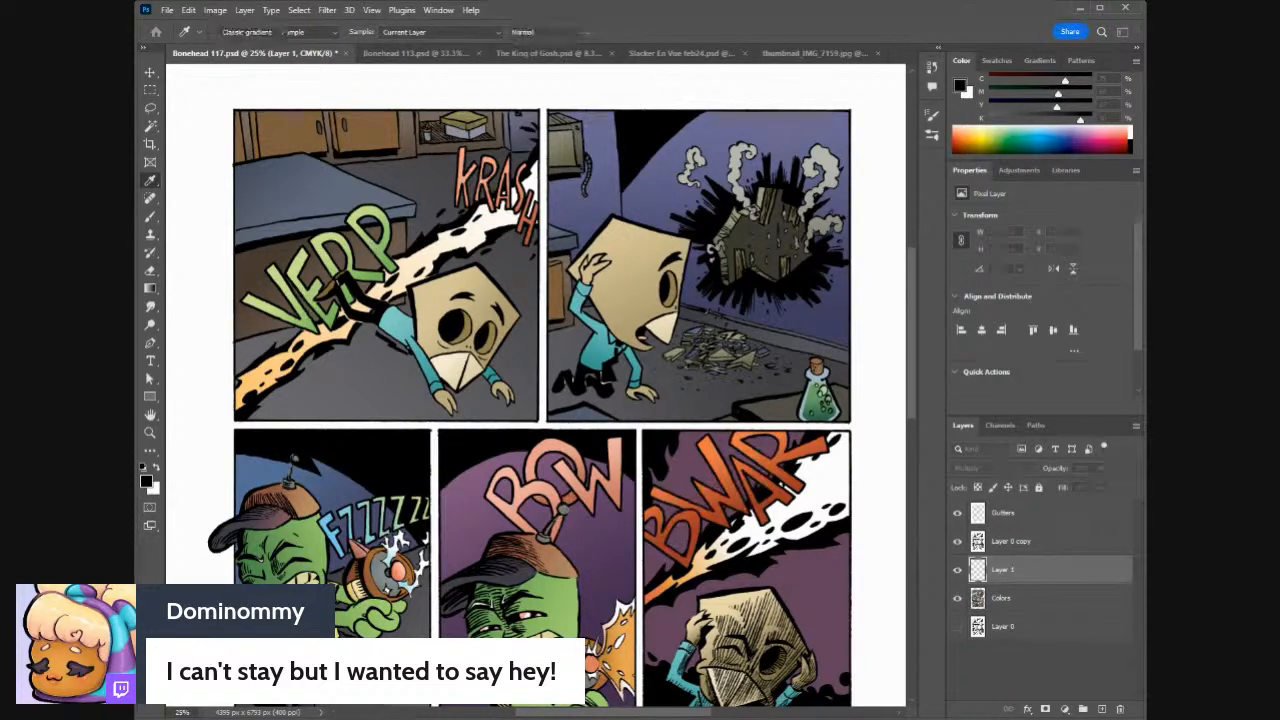
key(g)
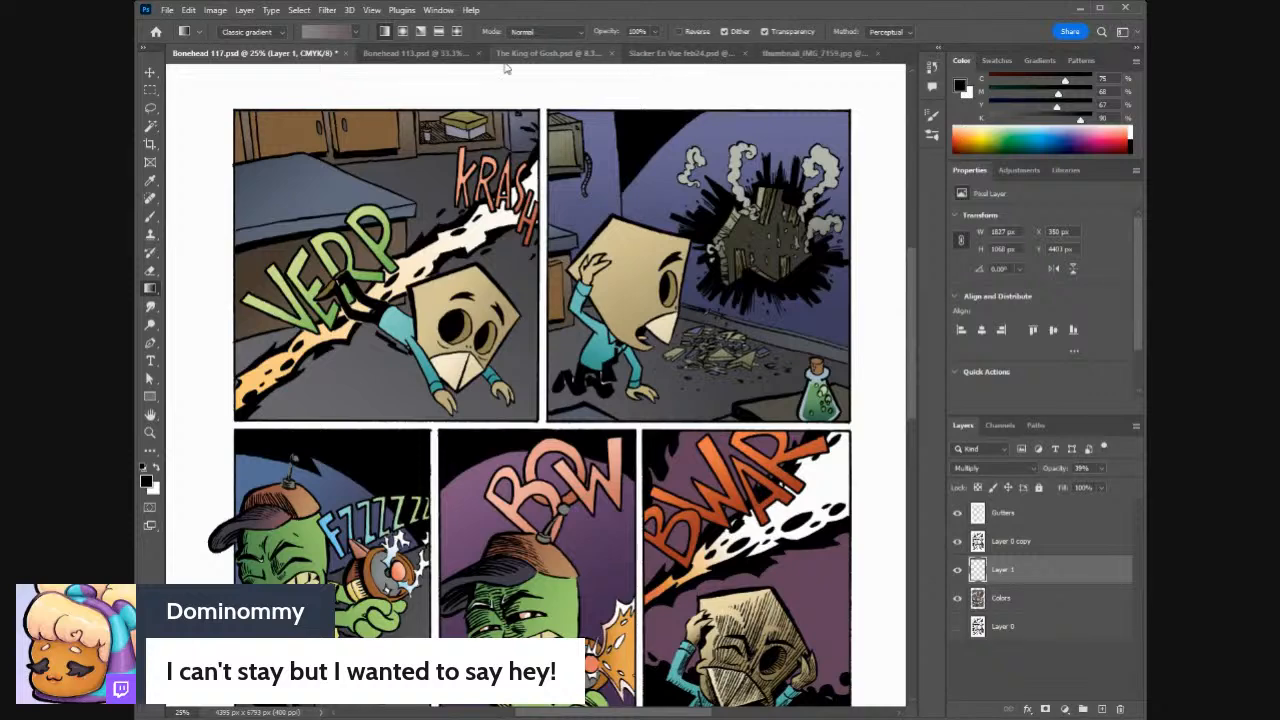
click(380, 64)
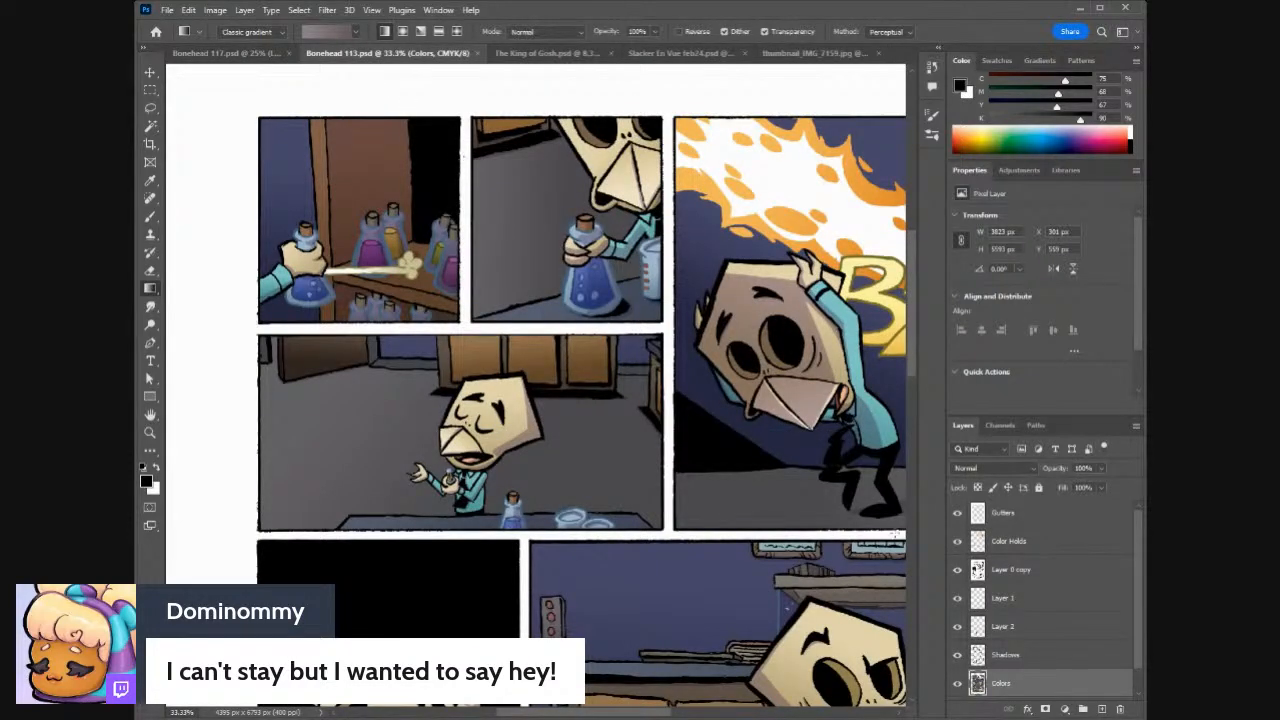
click(1022, 660)
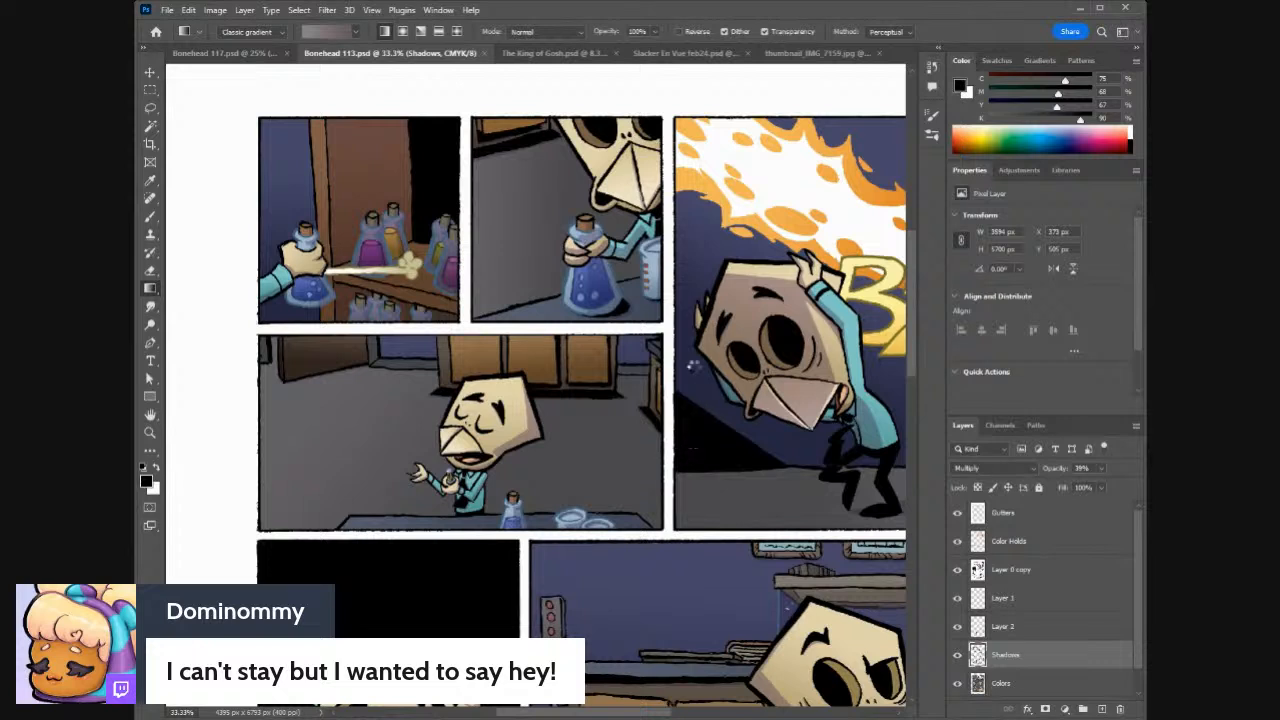
key(i)
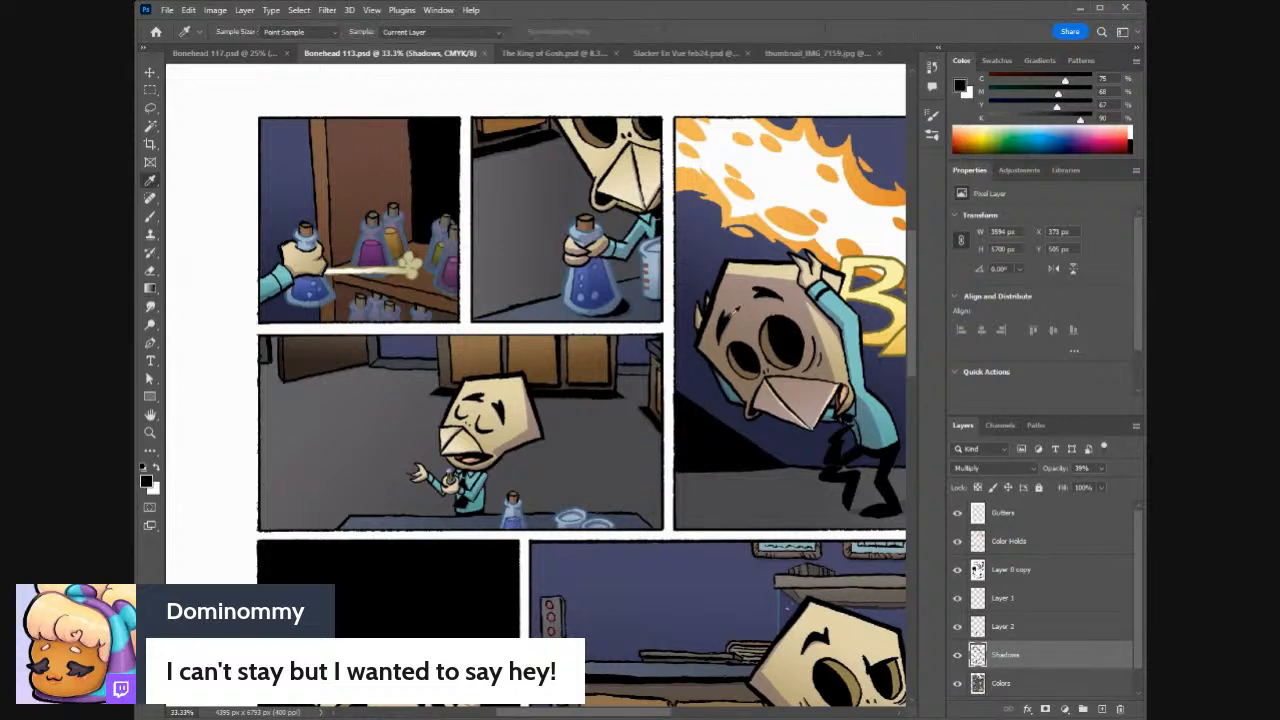
click(742, 316)
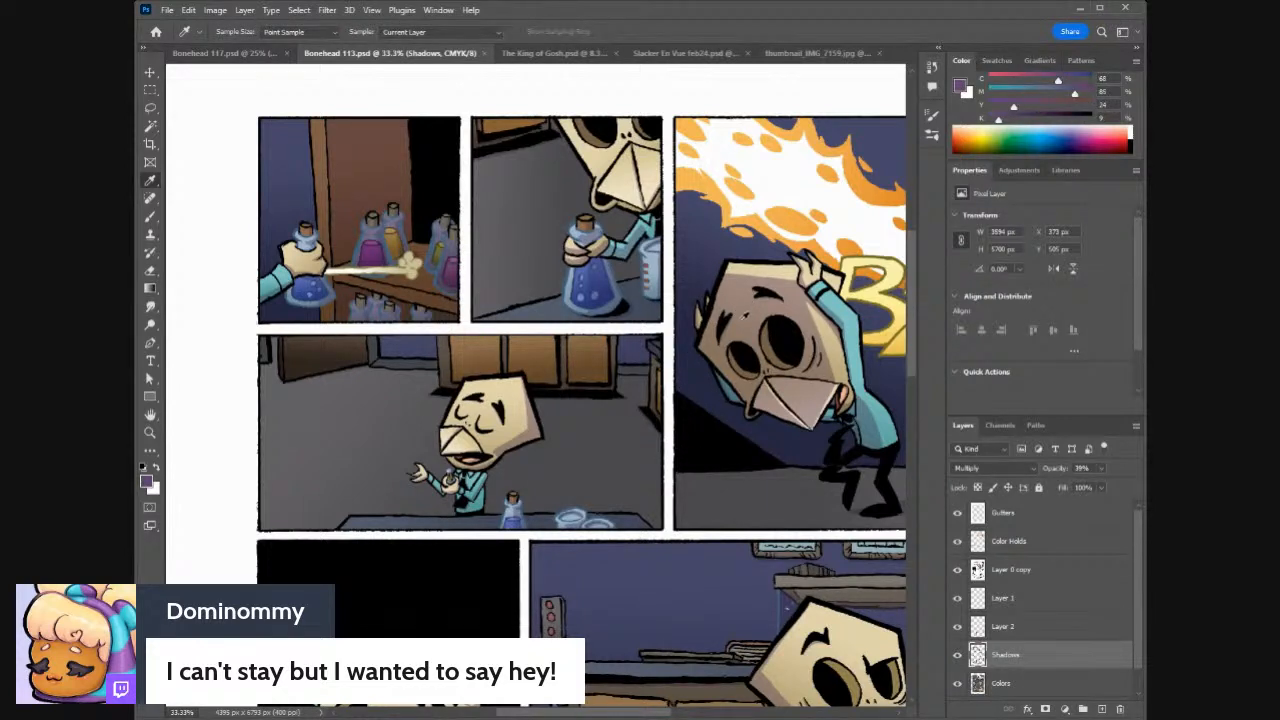
key(g)
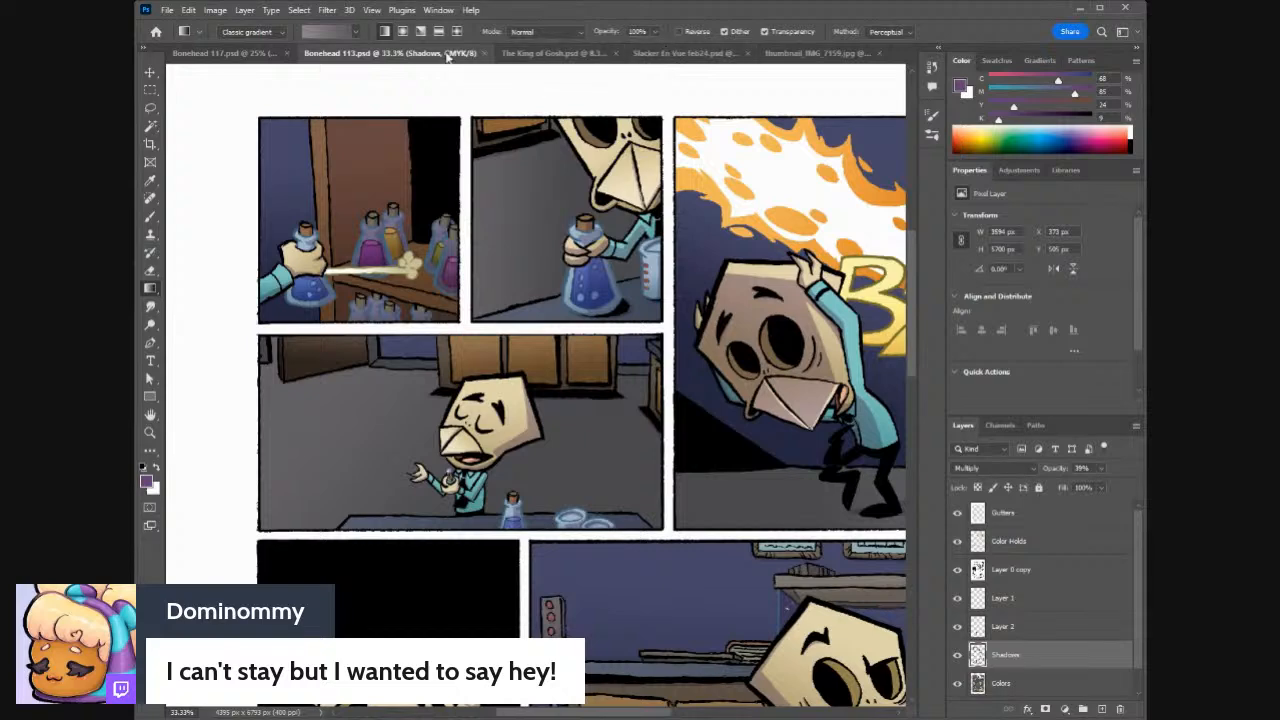
click(225, 53)
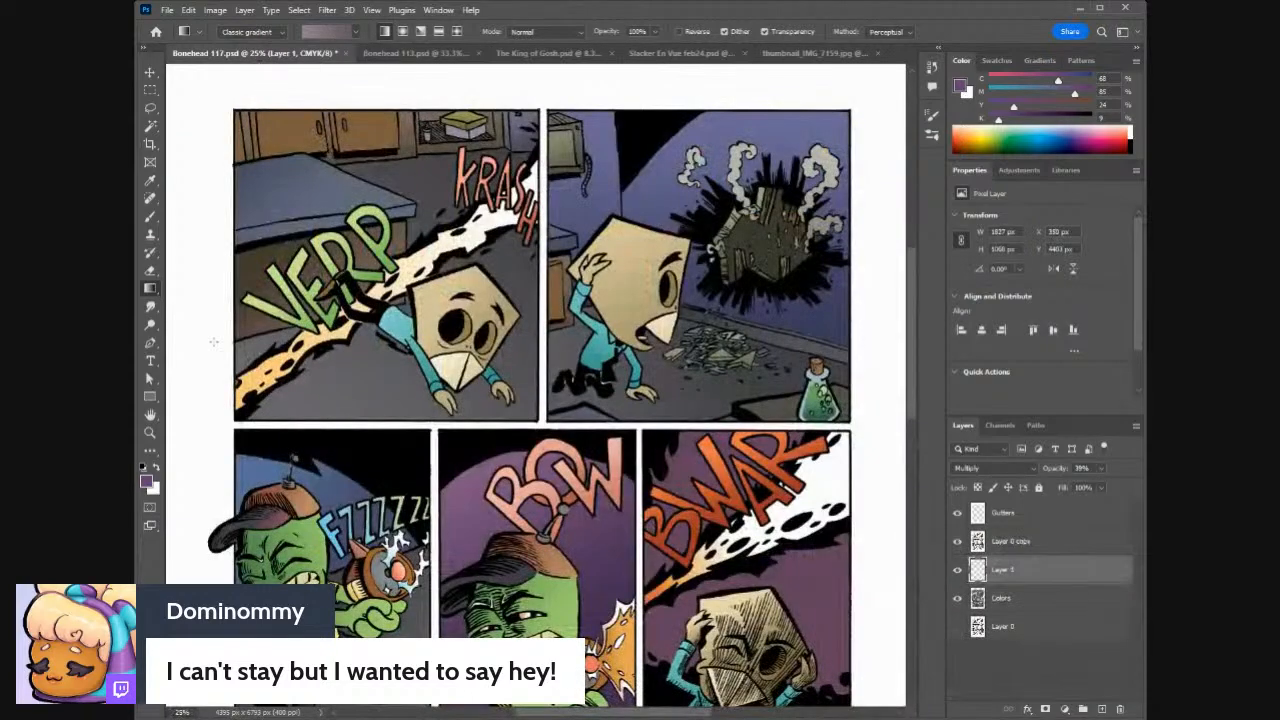
- Paint the purple shadow over the right half of the fallen character's beak in the first panel with the Brush on Layer 1
click(151, 218)
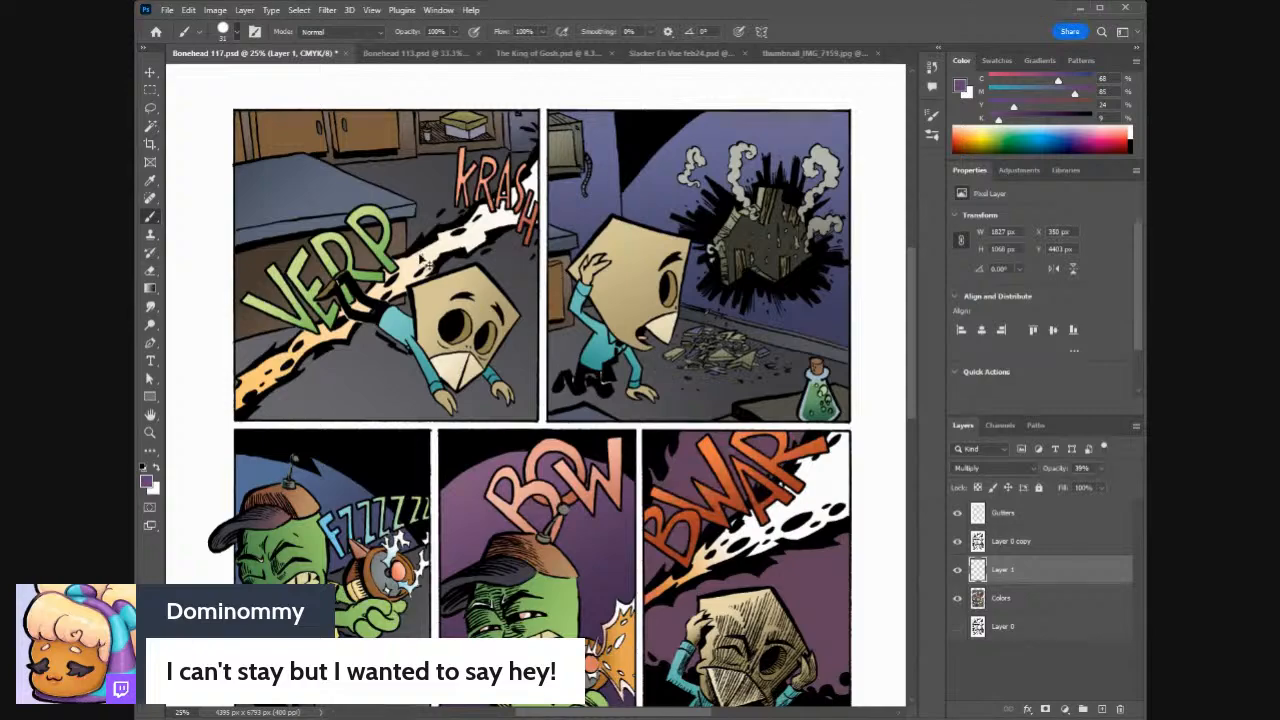
key(ctrl+minus)
key(ctrl+minus)
key(ctrl+plus)
key(ctrl+plus)
key(ctrl+plus)
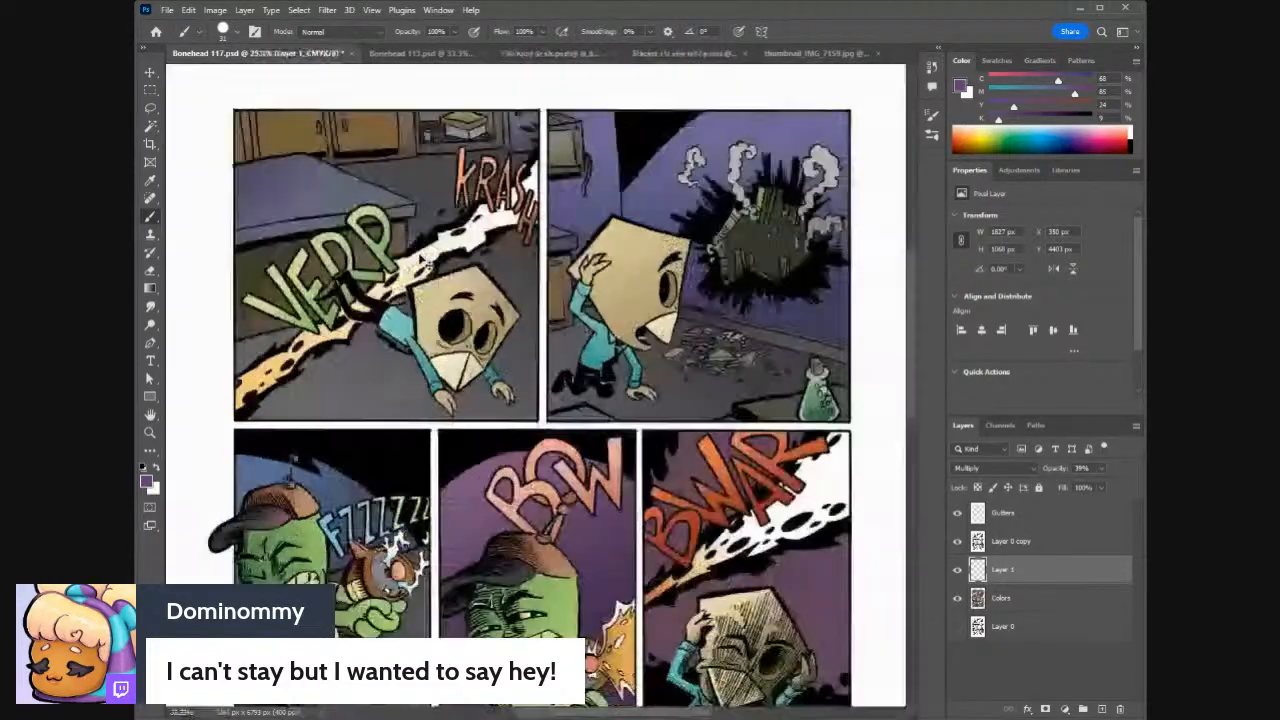
key(ctrl+plus)
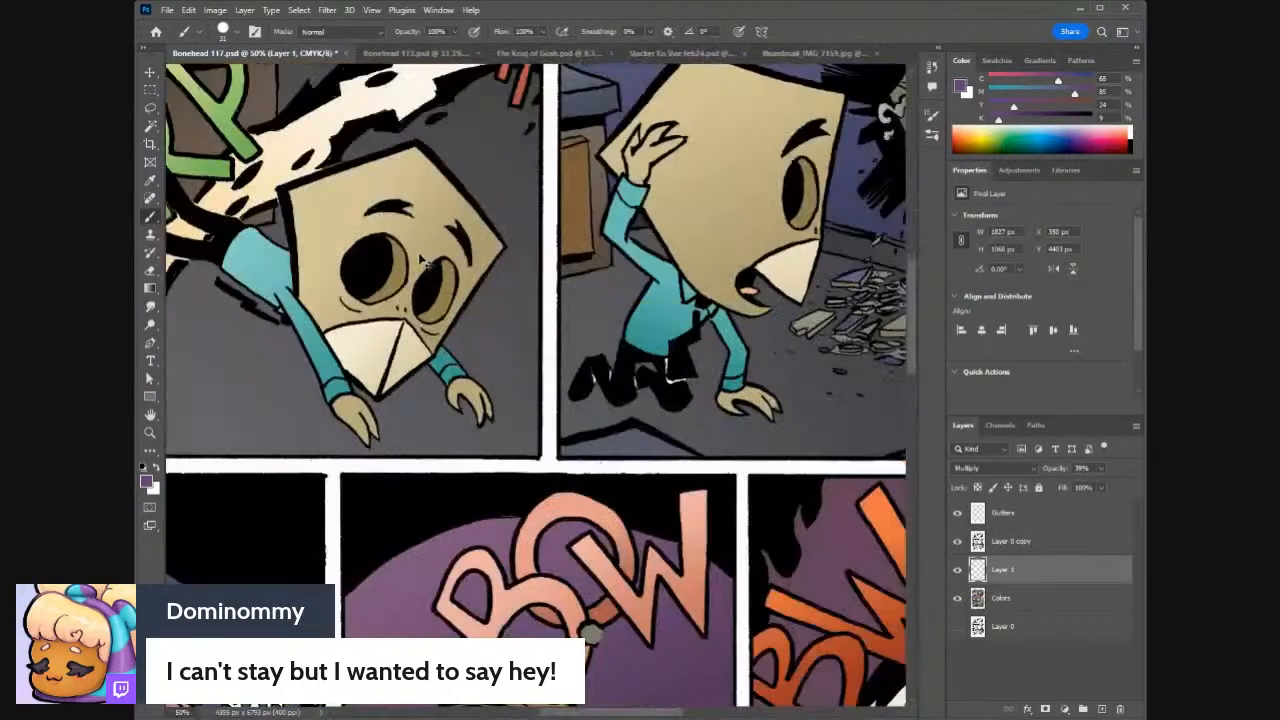
key(ctrl+plus)
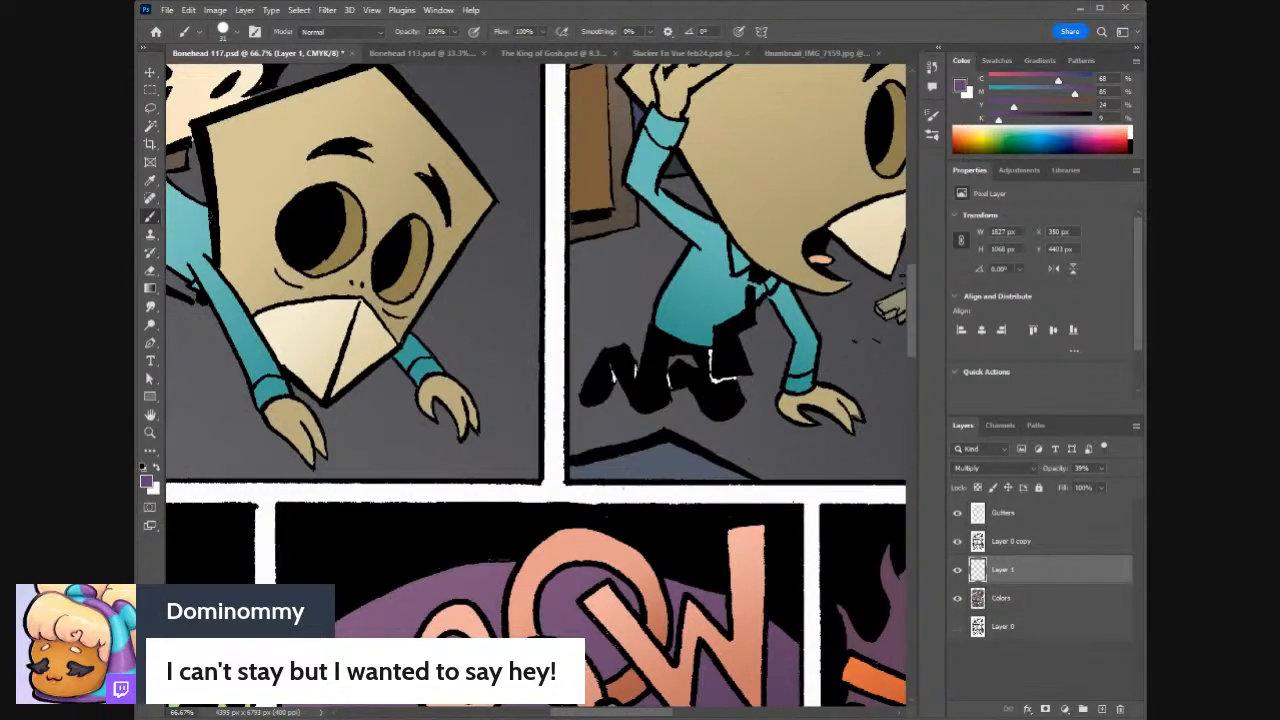
drag(645, 715, 570, 715)
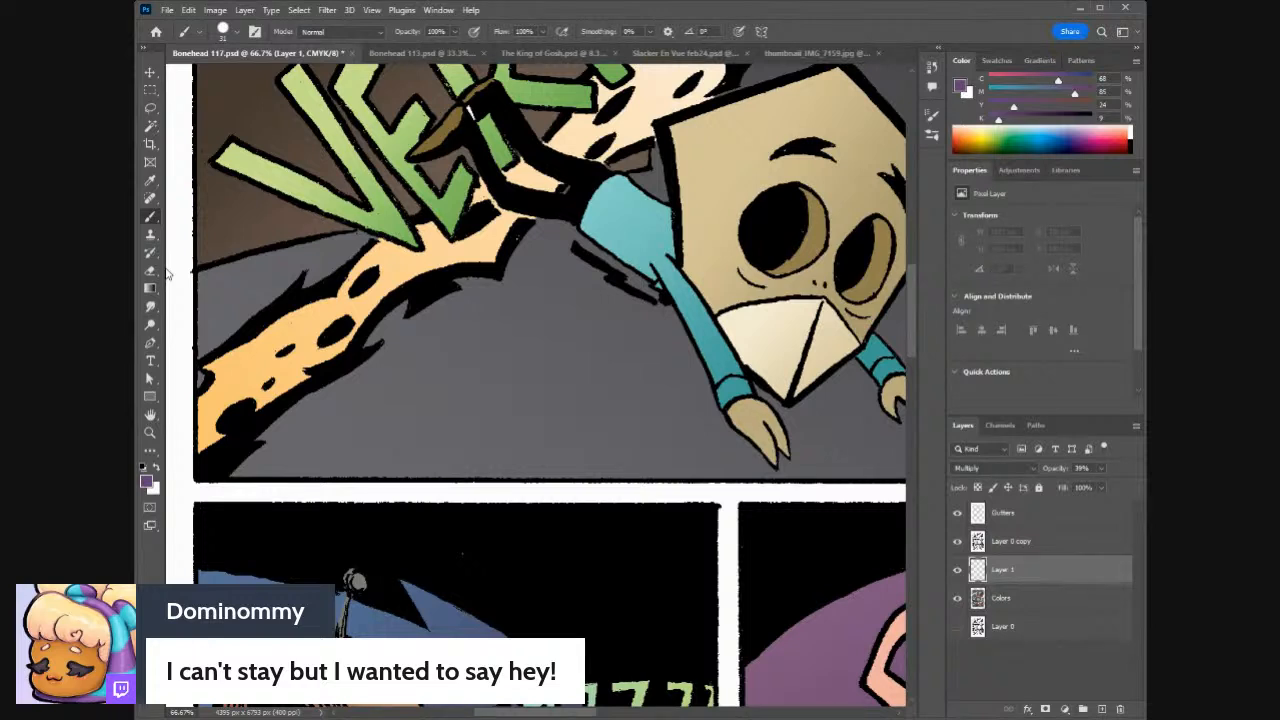
mouse_move(820, 332)
mouse_down()
mouse_move(792, 392)
mouse_move(853, 344)
mouse_move(820, 330)
mouse_up()
- Sample the tan eye-socket colour from the Colors layer, return to Layer 1 and resample the purple shadow colour
key(alt+[)
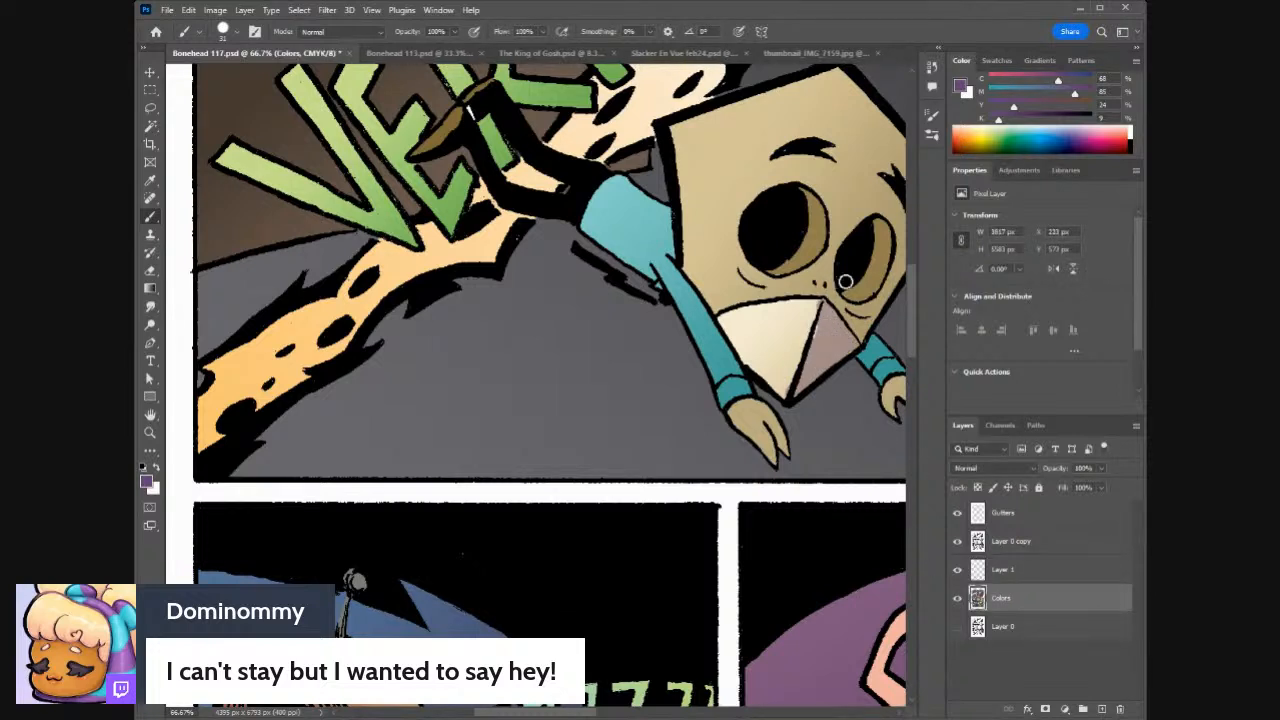
key(i)
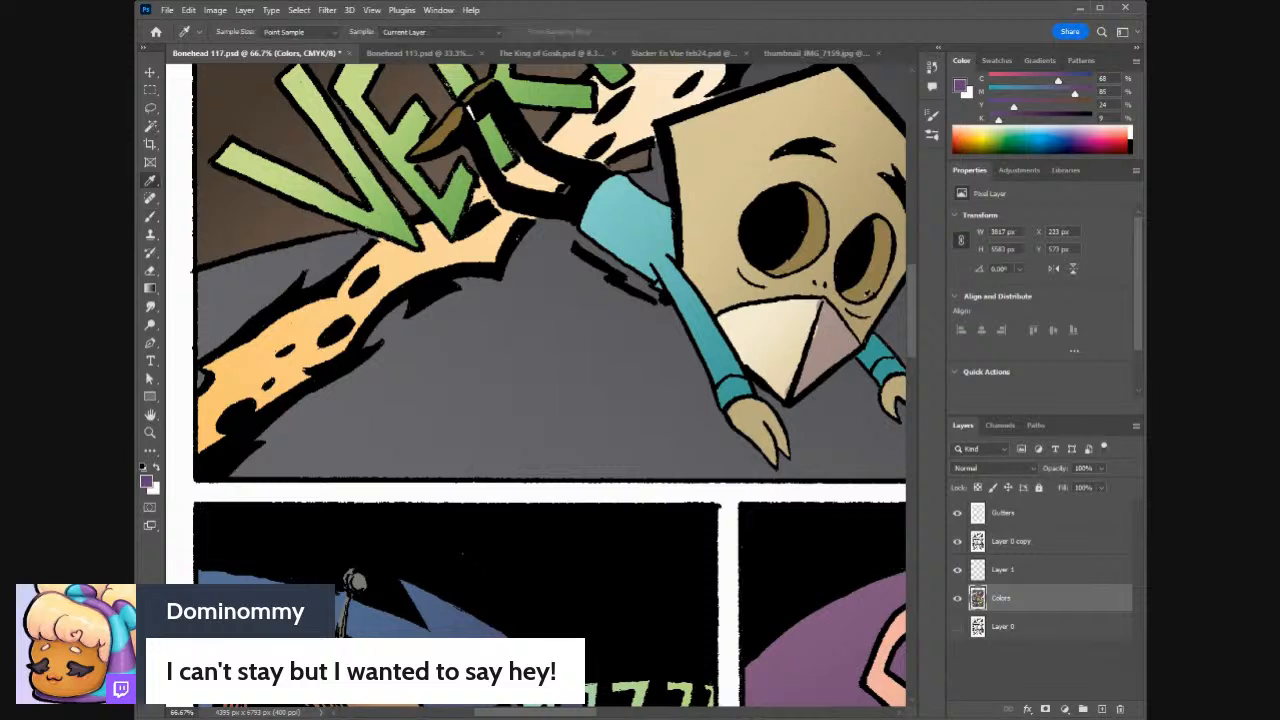
click(870, 283)
key(b)
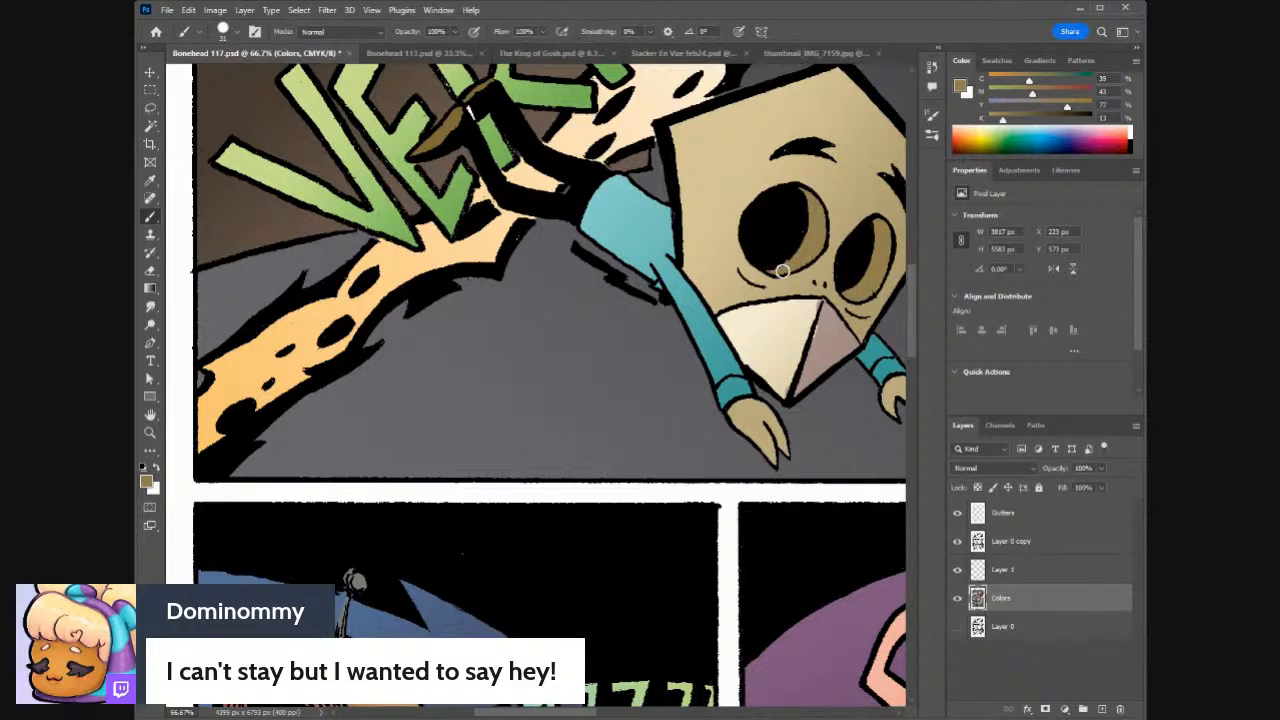
click(1002, 571)
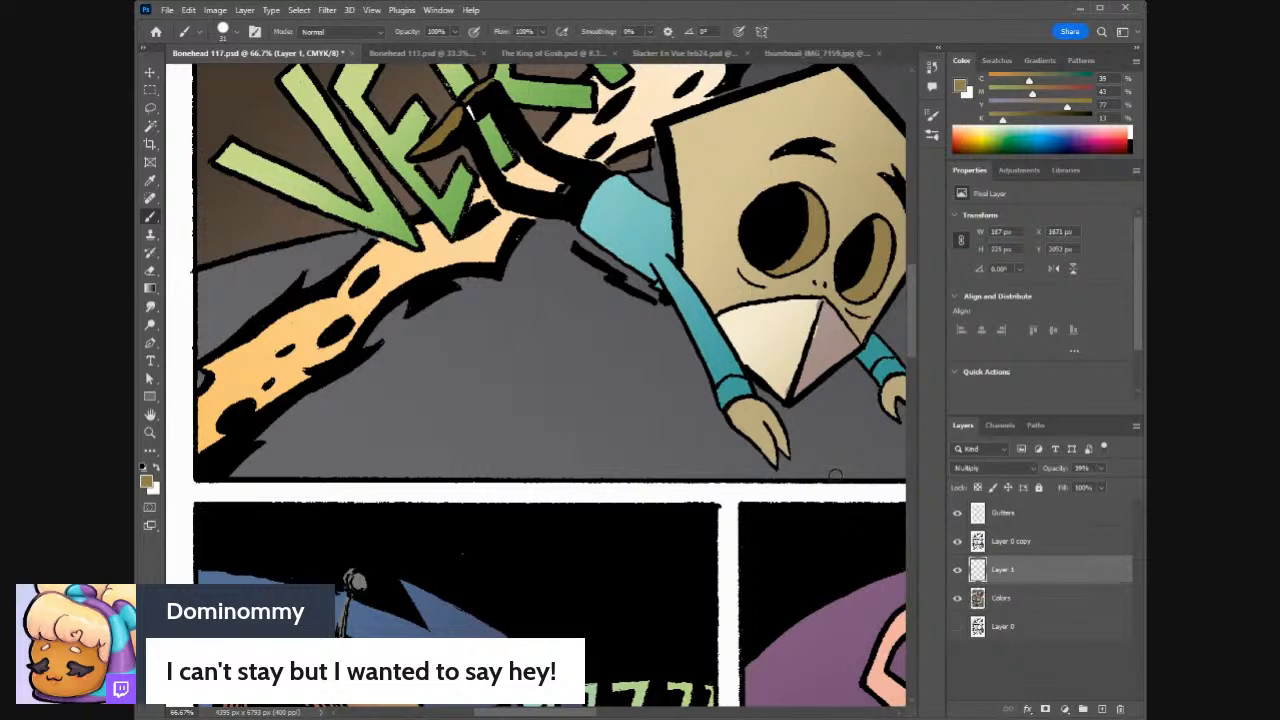
alt+click(838, 342)
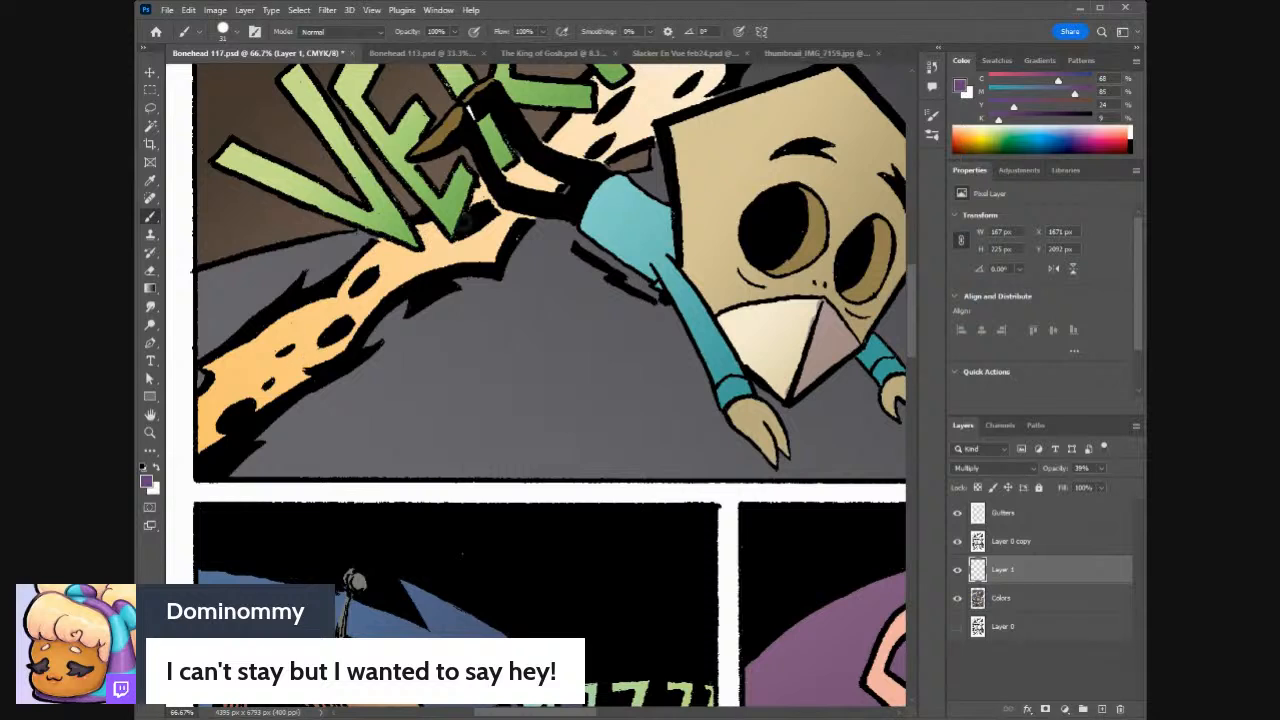
- Brush the purple shadow over the left half of the beak on Layer 1 and check it at full-page view
mouse_move(786, 392)
mouse_down()
mouse_move(750, 311)
mouse_move(819, 306)
mouse_move(735, 321)
mouse_move(791, 393)
mouse_move(737, 313)
mouse_move(785, 307)
mouse_move(782, 353)
mouse_move(806, 339)
mouse_move(793, 325)
mouse_move(760, 351)
mouse_up()
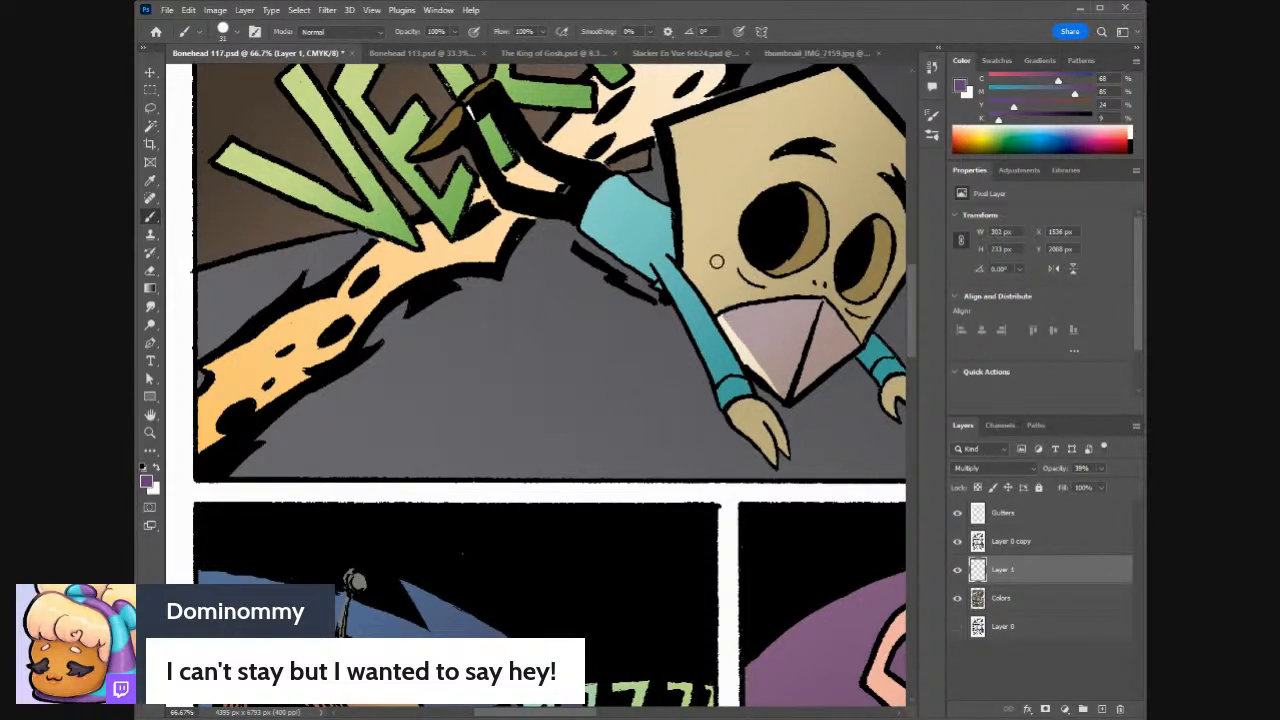
key(ctrl+minus)
key(ctrl+minus)
key(ctrl+minus)
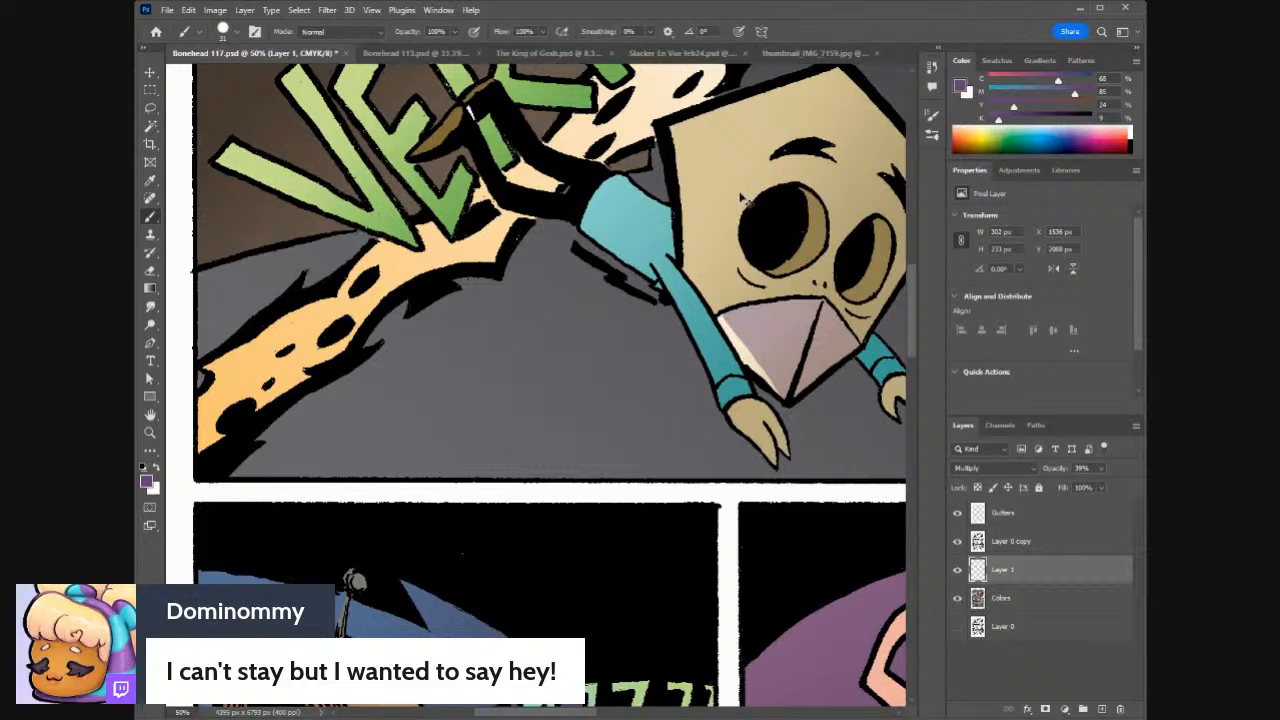
key(ctrl+minus)
key(ctrl+minus)
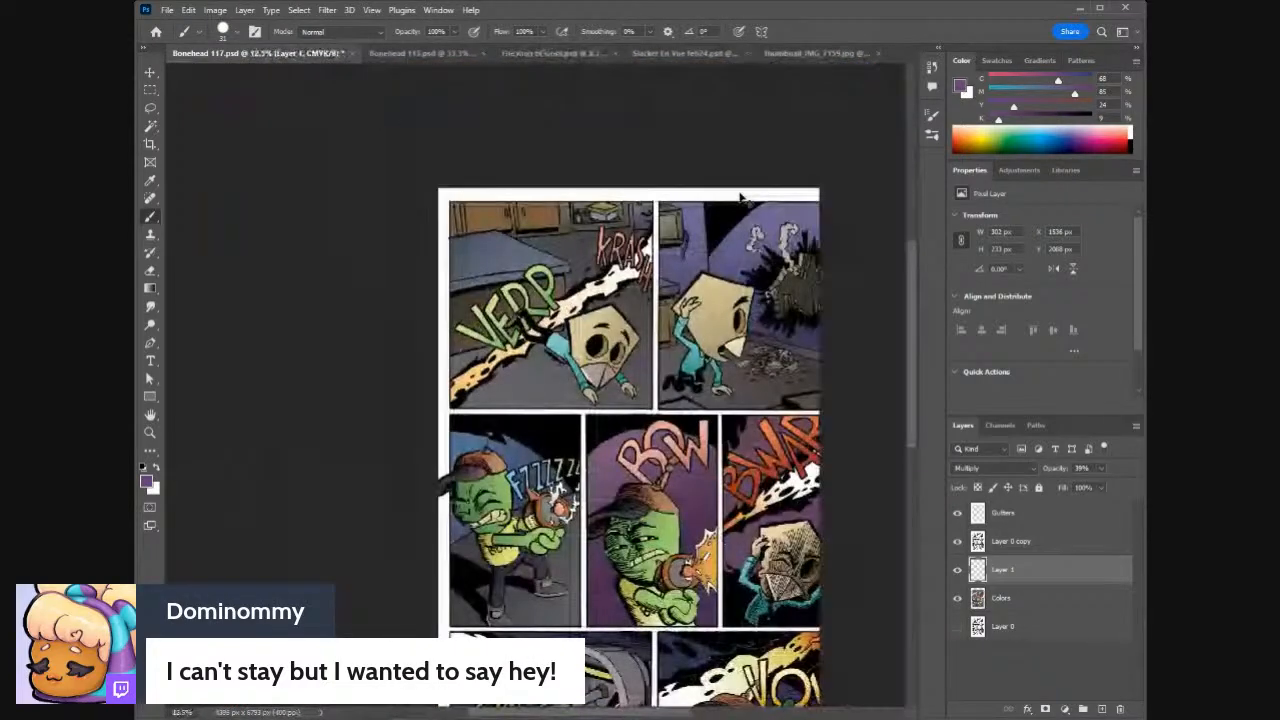
- Examine the remaining panels of the Bonehead 117.psd page to see where shadows are needed
key(ctrl+plus)
key(ctrl+plus)
key(ctrl+plus)
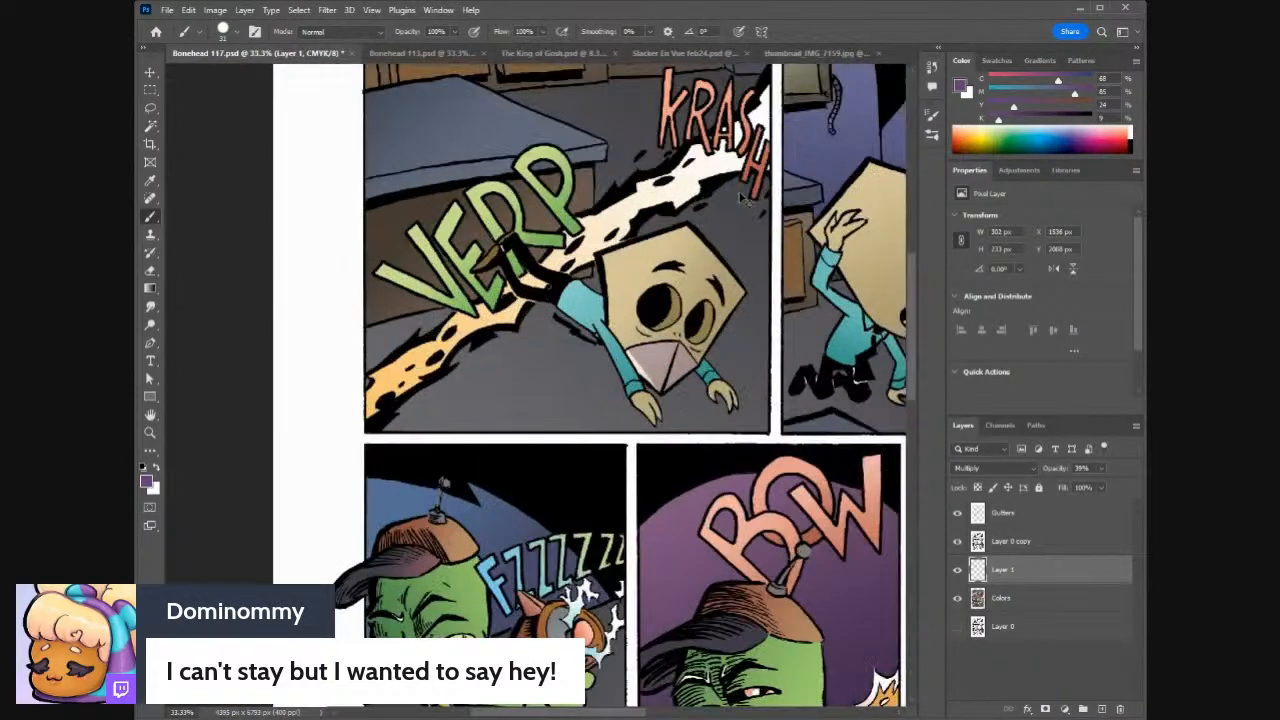
scroll(916, 289, down, 4)
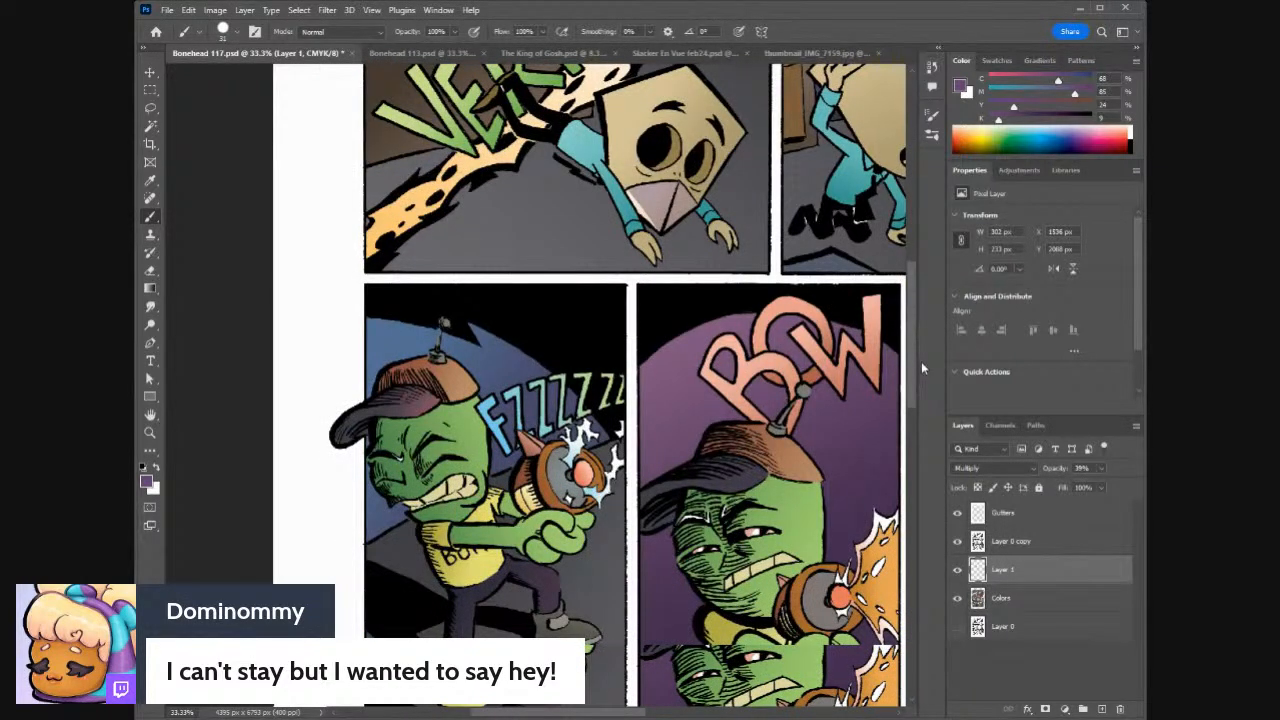
scroll(918, 386, down, 8)
scroll(919, 430, down, 3)
scroll(920, 423, up, 5)
scroll(918, 440, down, 8)
scroll(922, 450, up, 2)
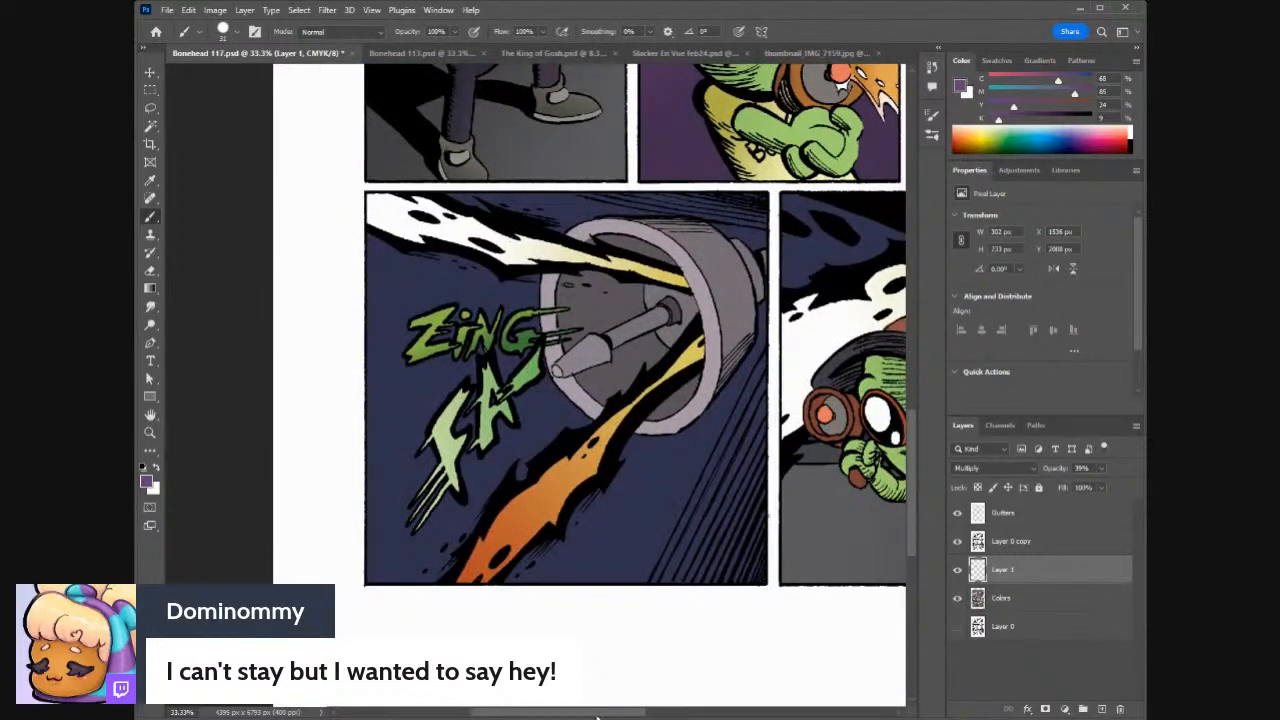
scroll(598, 716, right, 8)
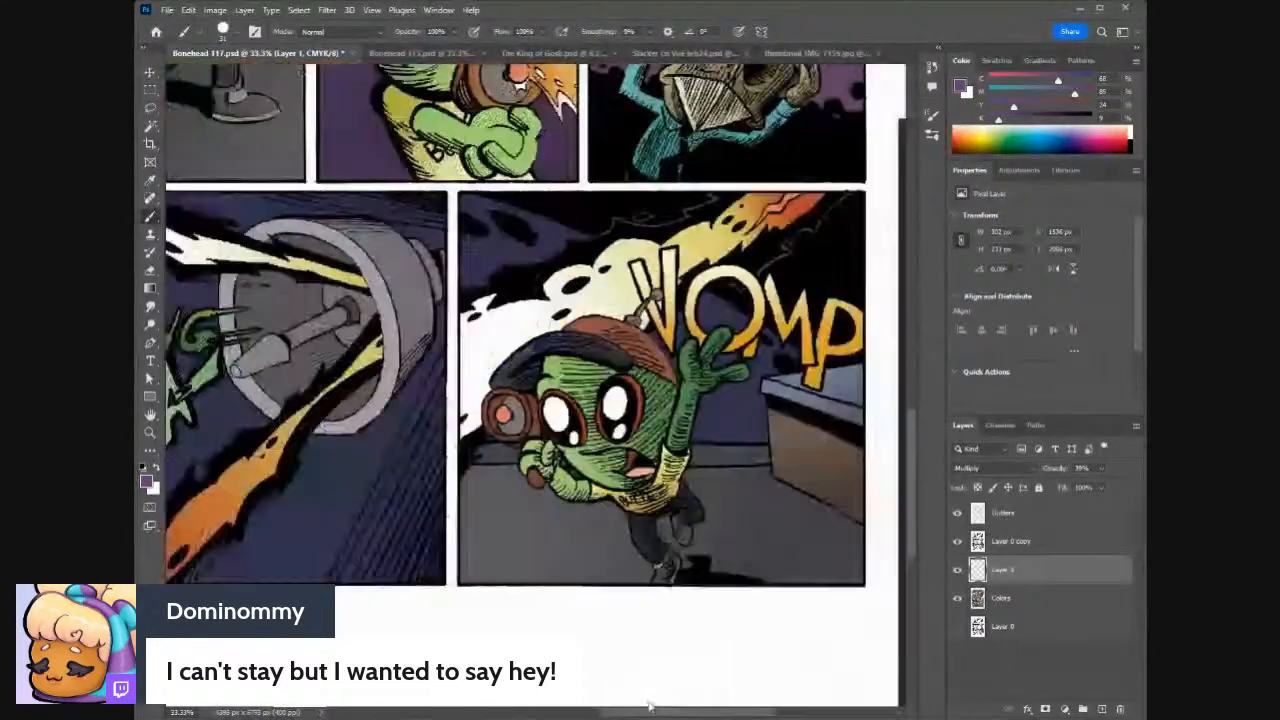
scroll(648, 706, left, 3)
scroll(677, 697, right, 4)
drag(909, 468, 923, 366)
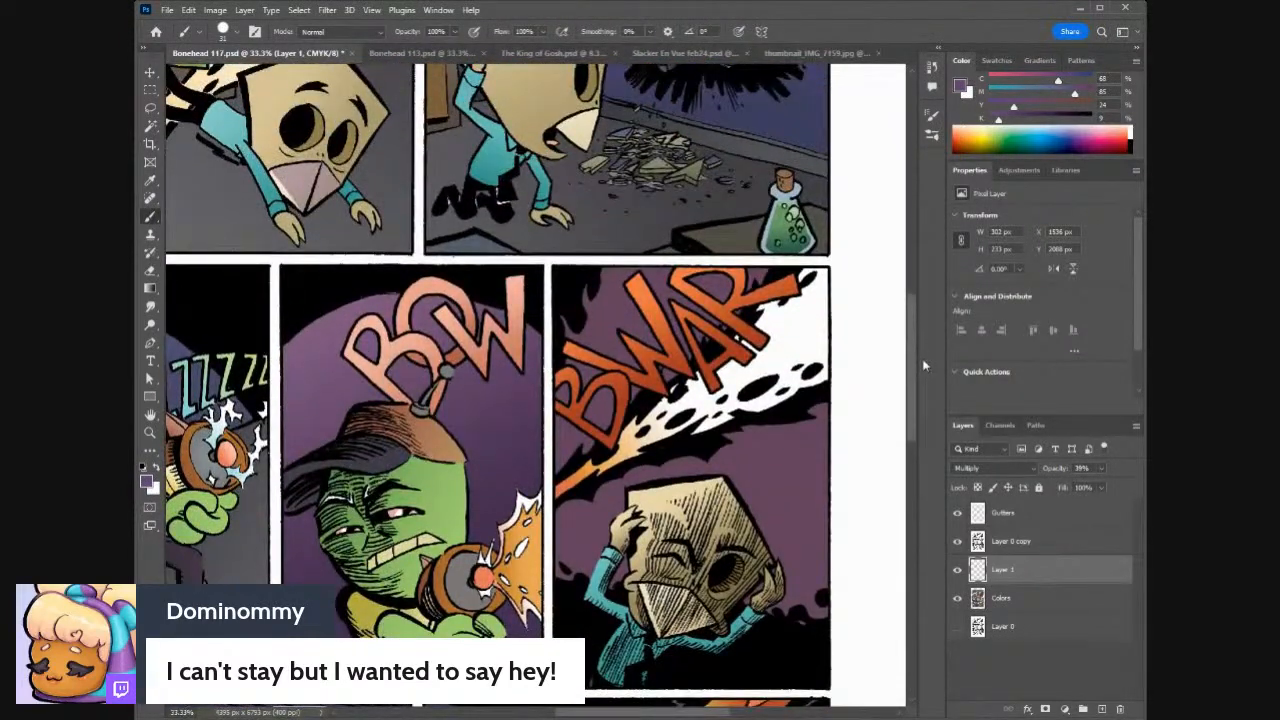
scroll(924, 366, down, 1)
scroll(913, 368, up, 3)
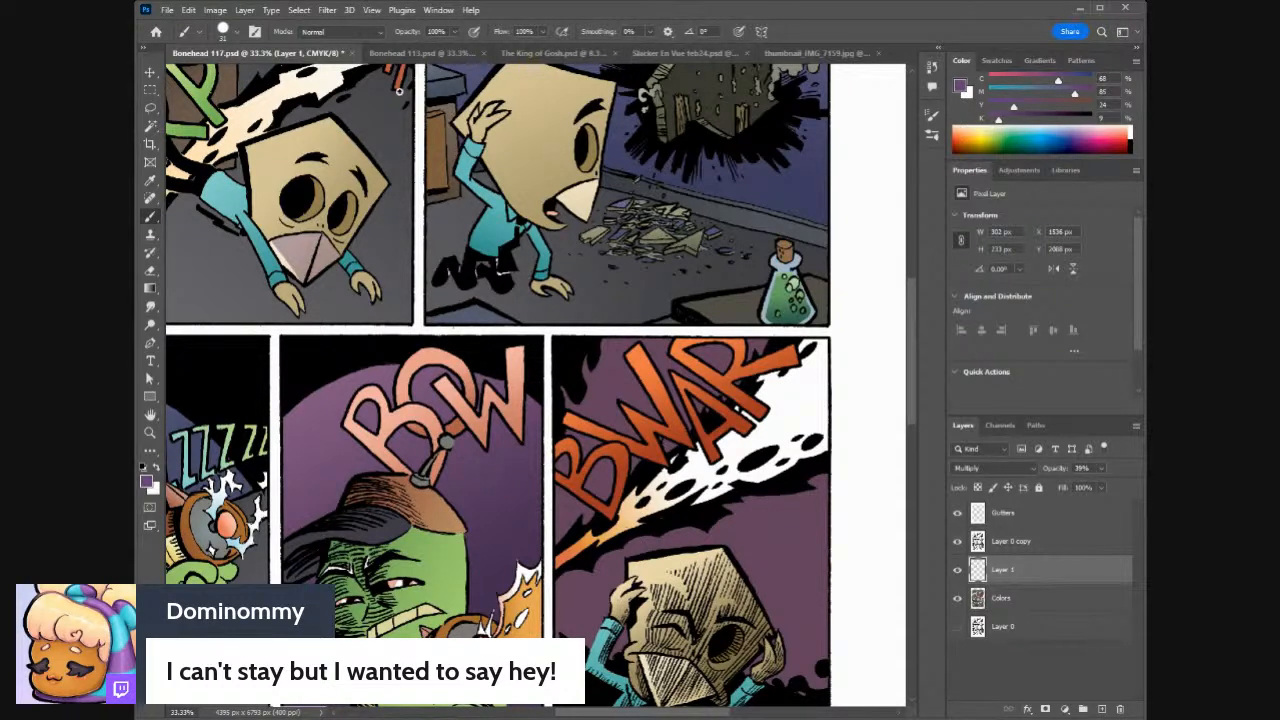
- Examine how the shadows are handled on the characters across the Bonehead 113.psd panels and return to Bonehead 117.psd
click(400, 52)
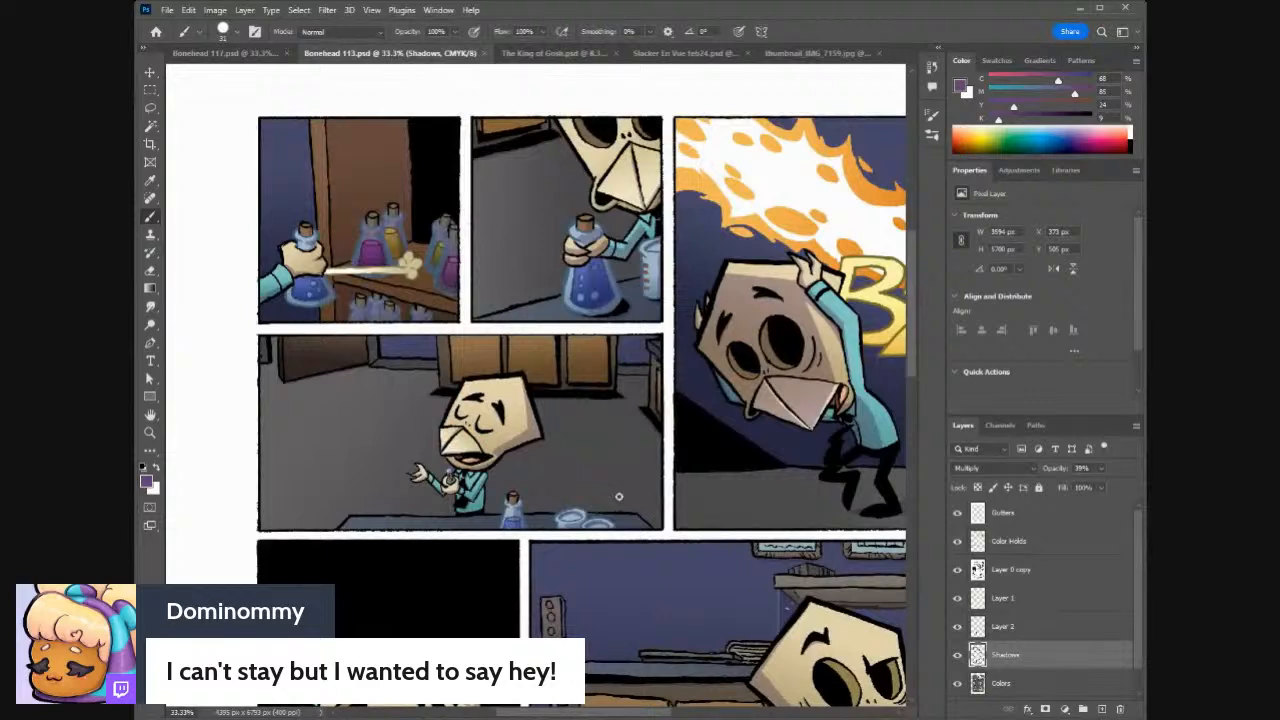
drag(573, 716, 629, 716)
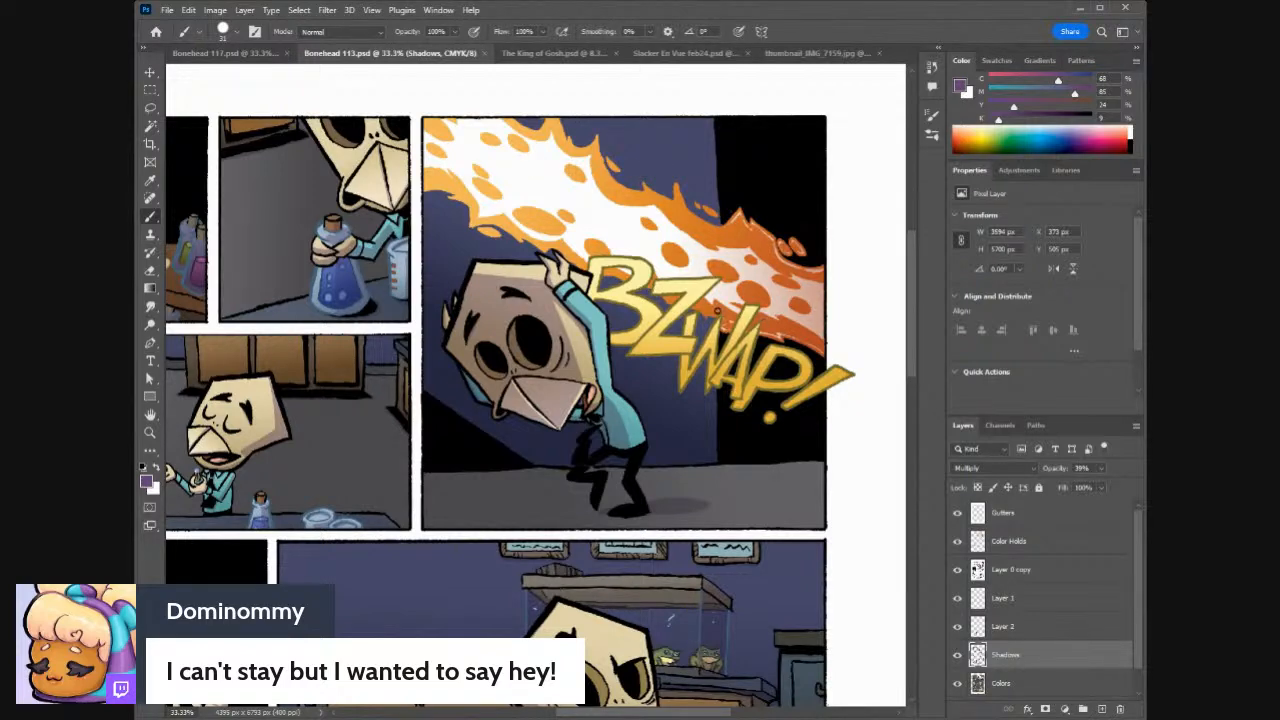
drag(902, 333, 924, 359)
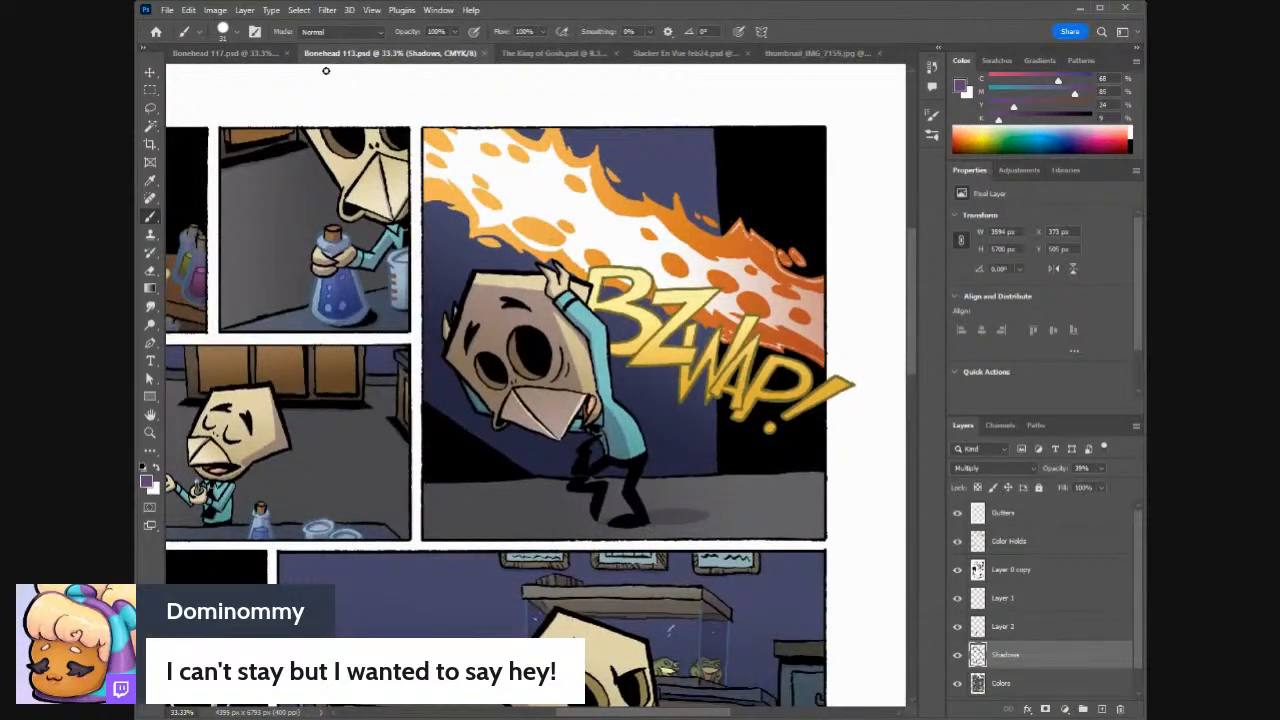
drag(914, 356, 943, 485)
scroll(530, 400, down, 4)
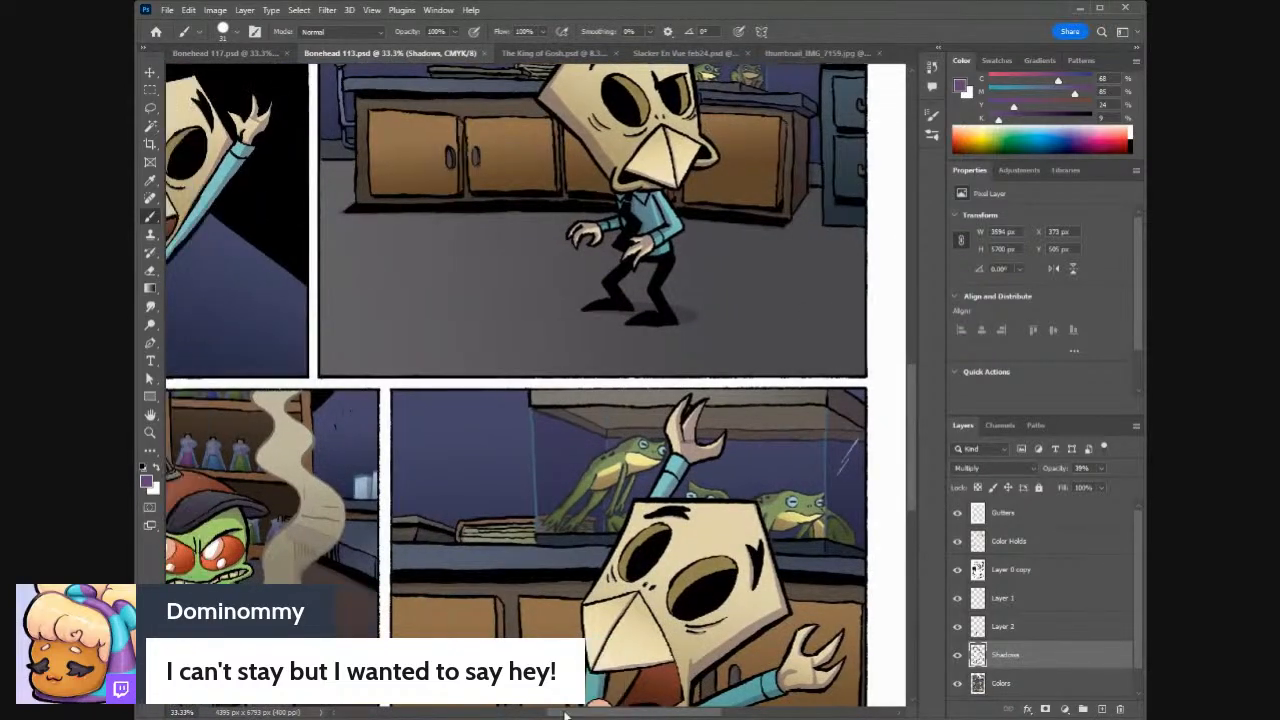
drag(614, 714, 519, 712)
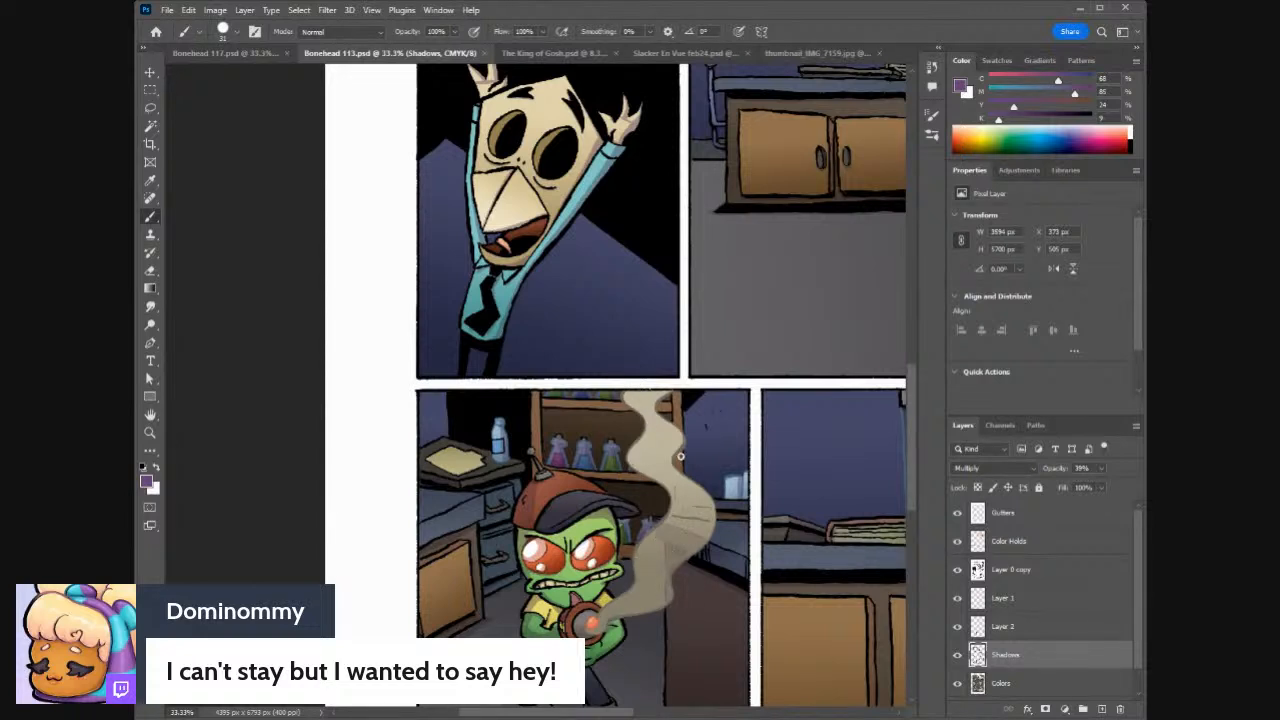
drag(912, 398, 910, 354)
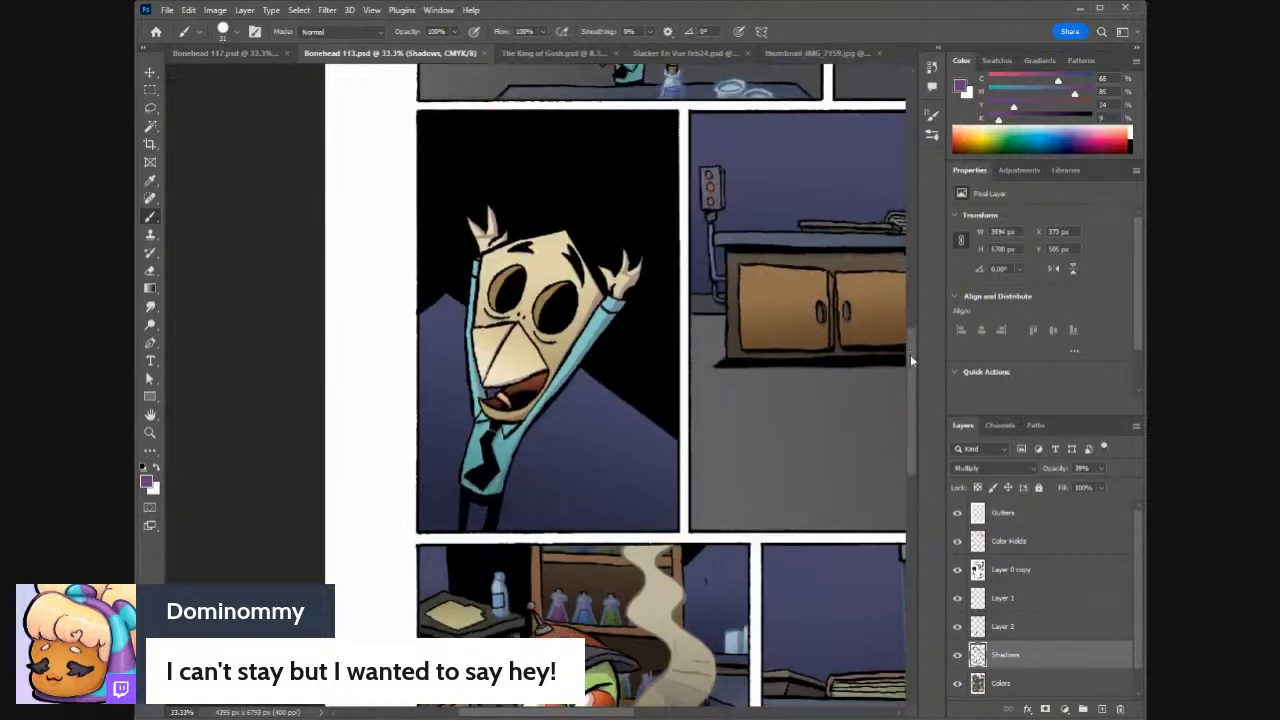
drag(617, 714, 703, 714)
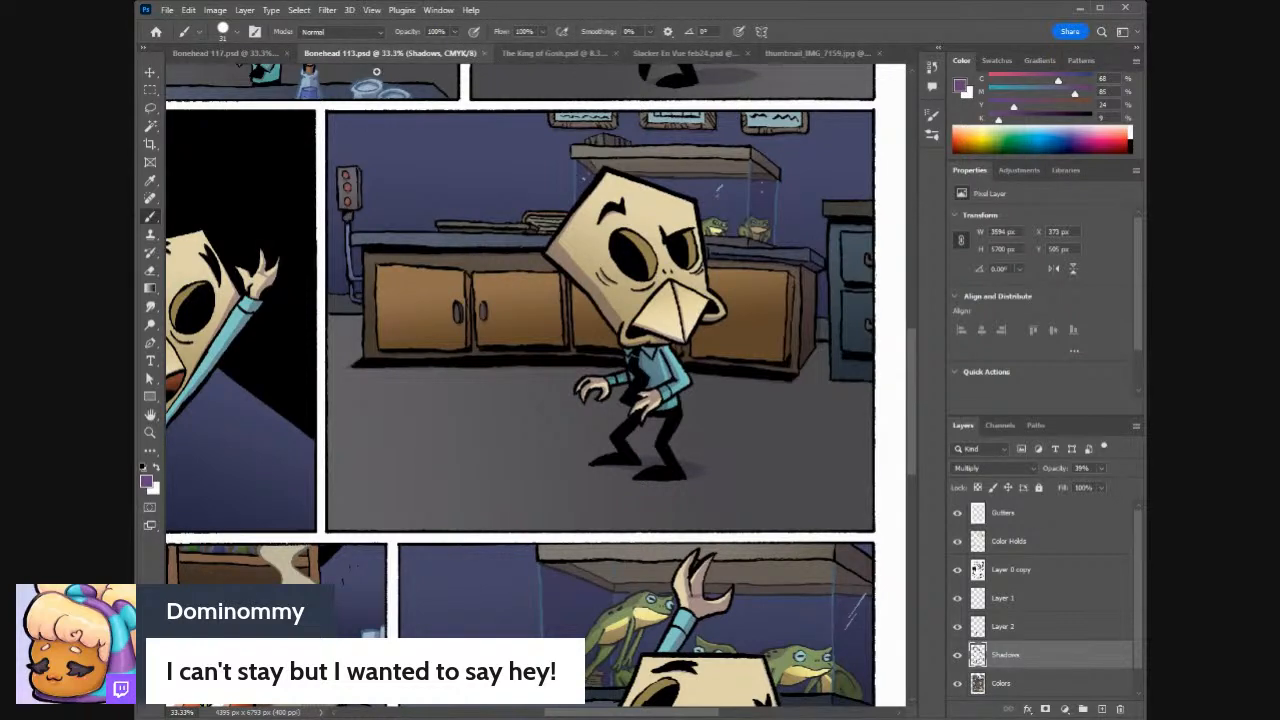
click(284, 55)
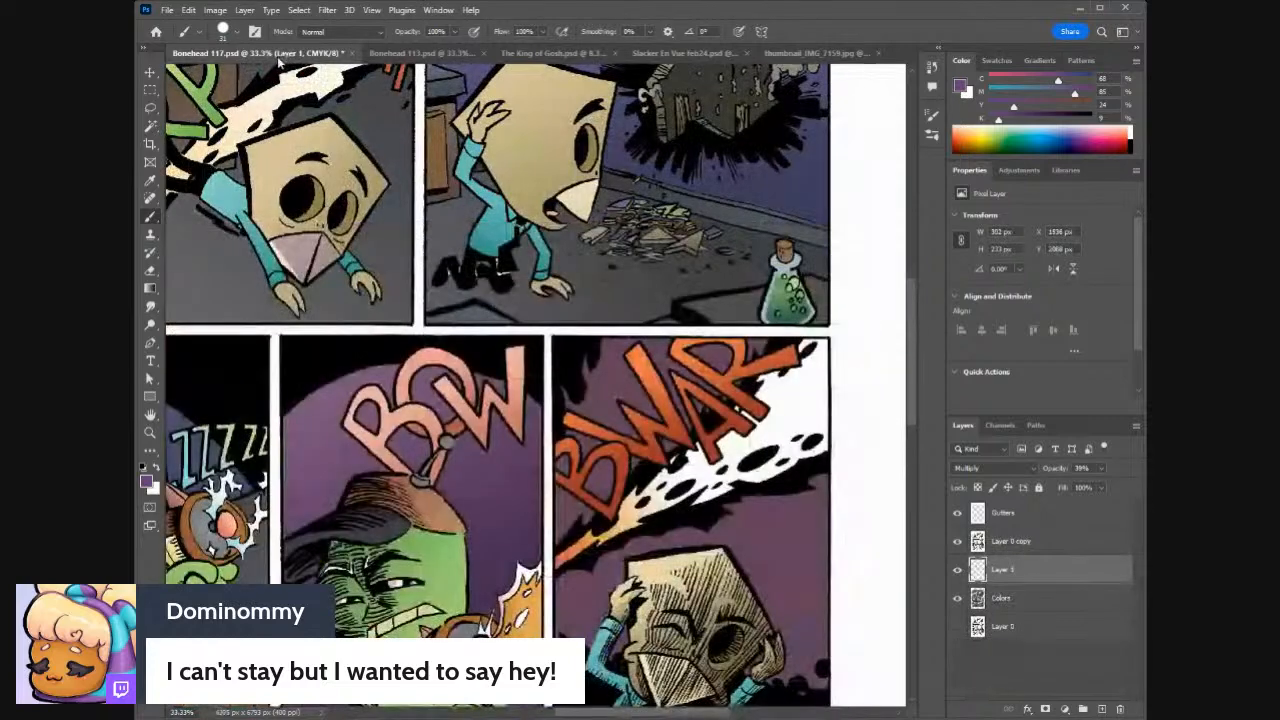
- Paint the purple shadow over the fallen character's face on Layer 1, leaving a lit strip along the head's left and upper-left edges
drag(591, 712, 516, 714)
drag(911, 366, 908, 301)
key(ctrl+equal)
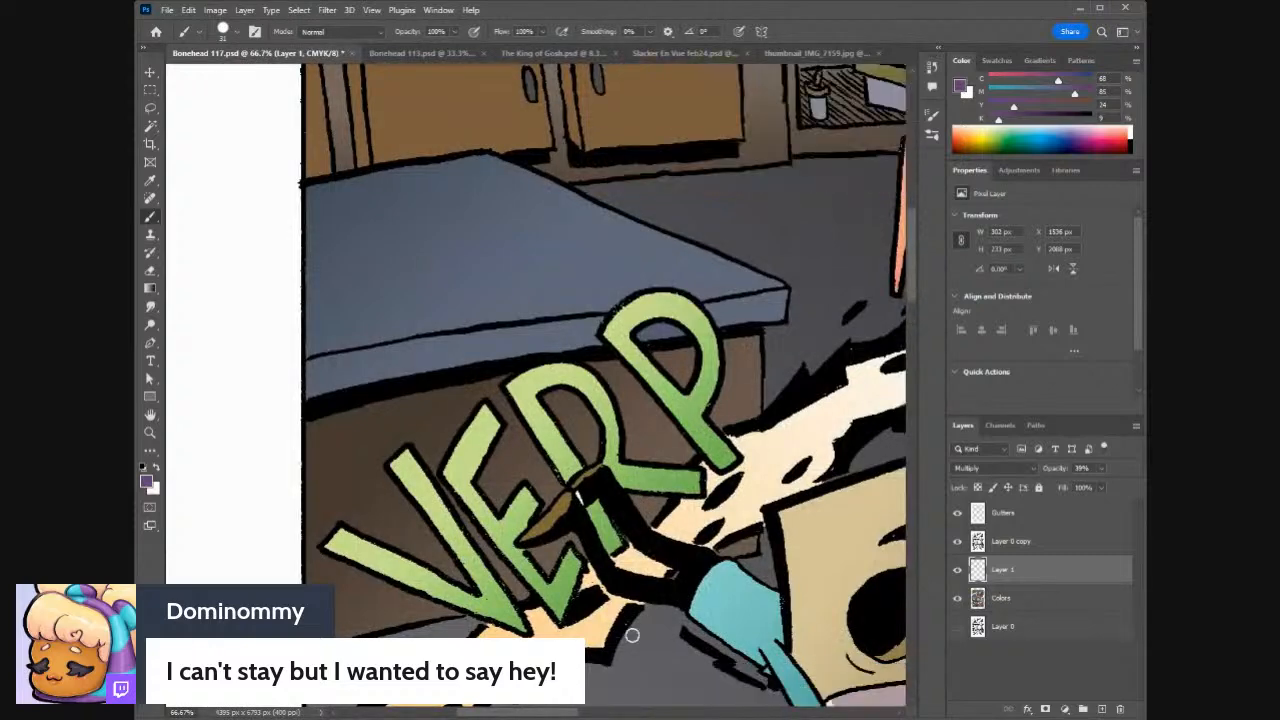
drag(557, 714, 606, 714)
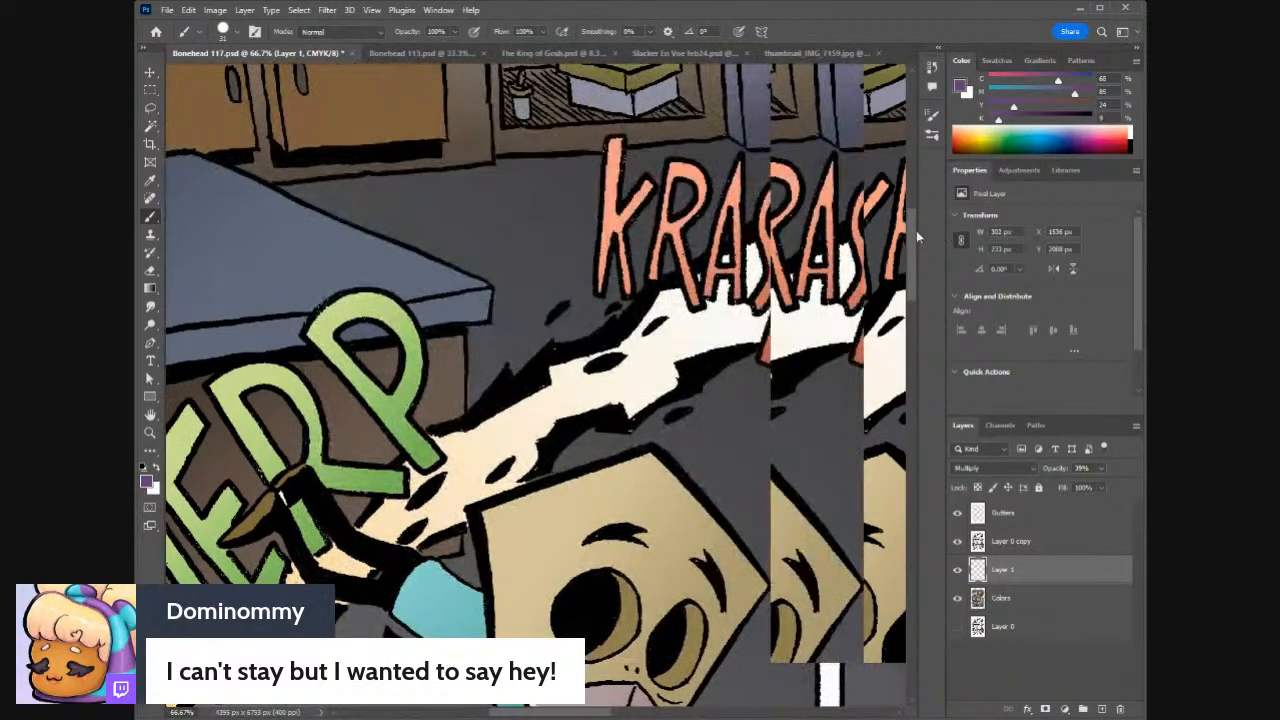
drag(915, 283, 916, 308)
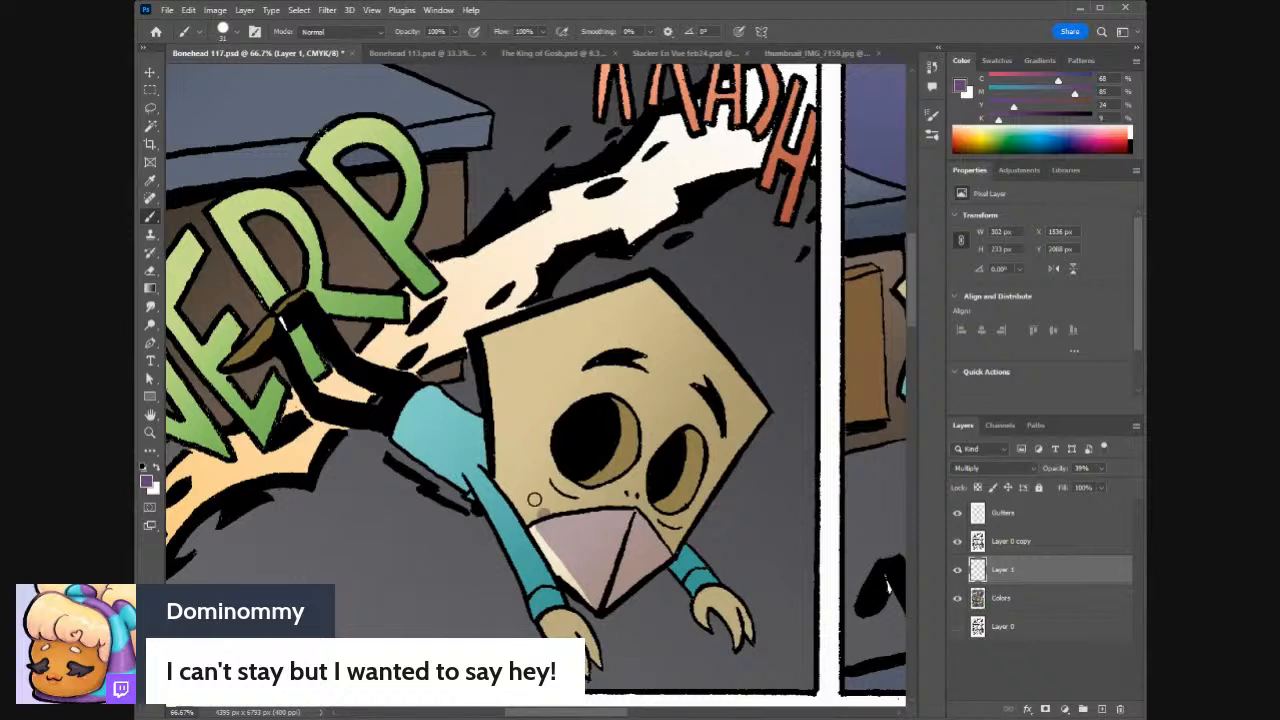
mouse_move(538, 498)
mouse_down()
mouse_move(520, 337)
mouse_move(564, 332)
mouse_move(541, 346)
mouse_move(652, 279)
mouse_up()
mouse_move(761, 411)
mouse_down()
mouse_move(669, 550)
mouse_move(685, 504)
mouse_move(660, 533)
mouse_move(653, 487)
mouse_move(680, 392)
mouse_move(614, 477)
mouse_move(620, 504)
mouse_move(588, 439)
mouse_move(558, 505)
mouse_move(555, 487)
mouse_move(554, 517)
mouse_move(554, 420)
mouse_move(533, 355)
mouse_move(650, 283)
mouse_move(761, 411)
mouse_move(735, 383)
mouse_up()
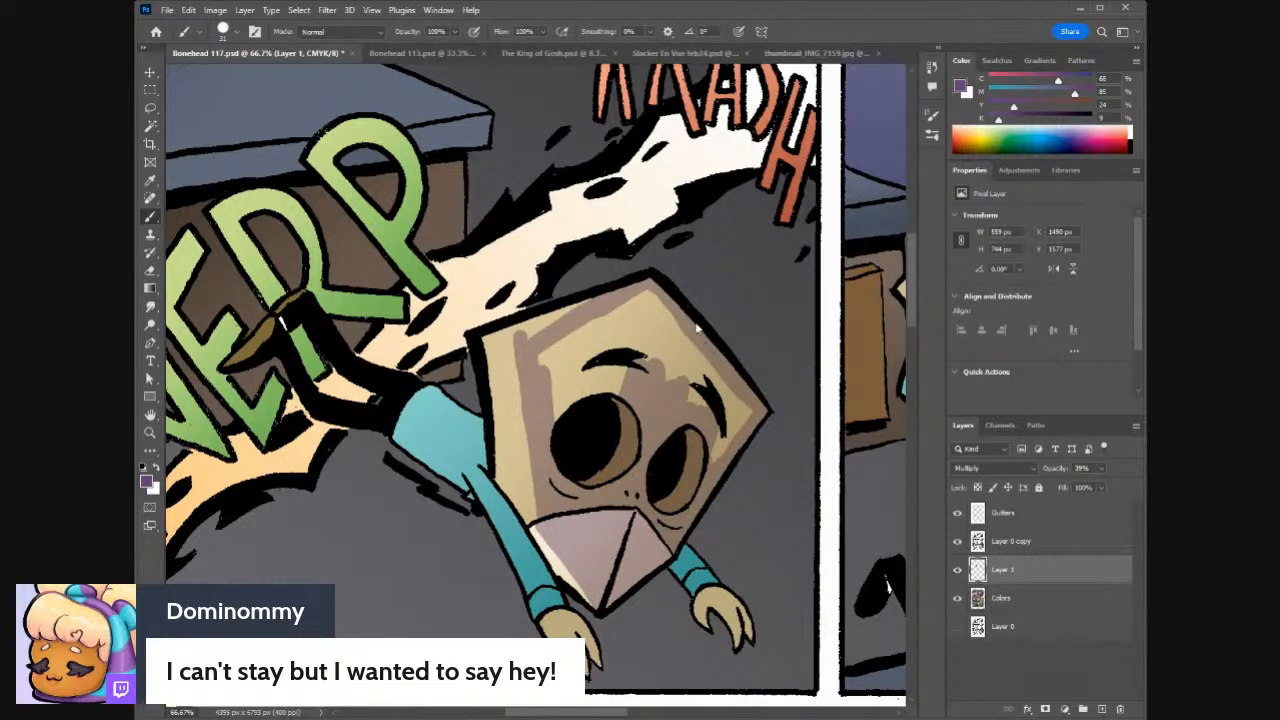
mouse_move(646, 297)
mouse_down()
mouse_move(543, 355)
mouse_move(559, 435)
mouse_move(557, 401)
mouse_move(585, 433)
mouse_move(588, 380)
mouse_move(603, 404)
mouse_move(613, 334)
mouse_move(581, 382)
mouse_move(650, 312)
mouse_move(650, 295)
mouse_move(743, 414)
mouse_move(748, 400)
mouse_move(658, 305)
mouse_move(647, 348)
mouse_move(667, 330)
mouse_move(666, 343)
mouse_move(651, 378)
mouse_move(699, 358)
mouse_move(687, 398)
mouse_move(716, 397)
mouse_move(724, 415)
mouse_move(709, 469)
mouse_move(740, 427)
mouse_up()
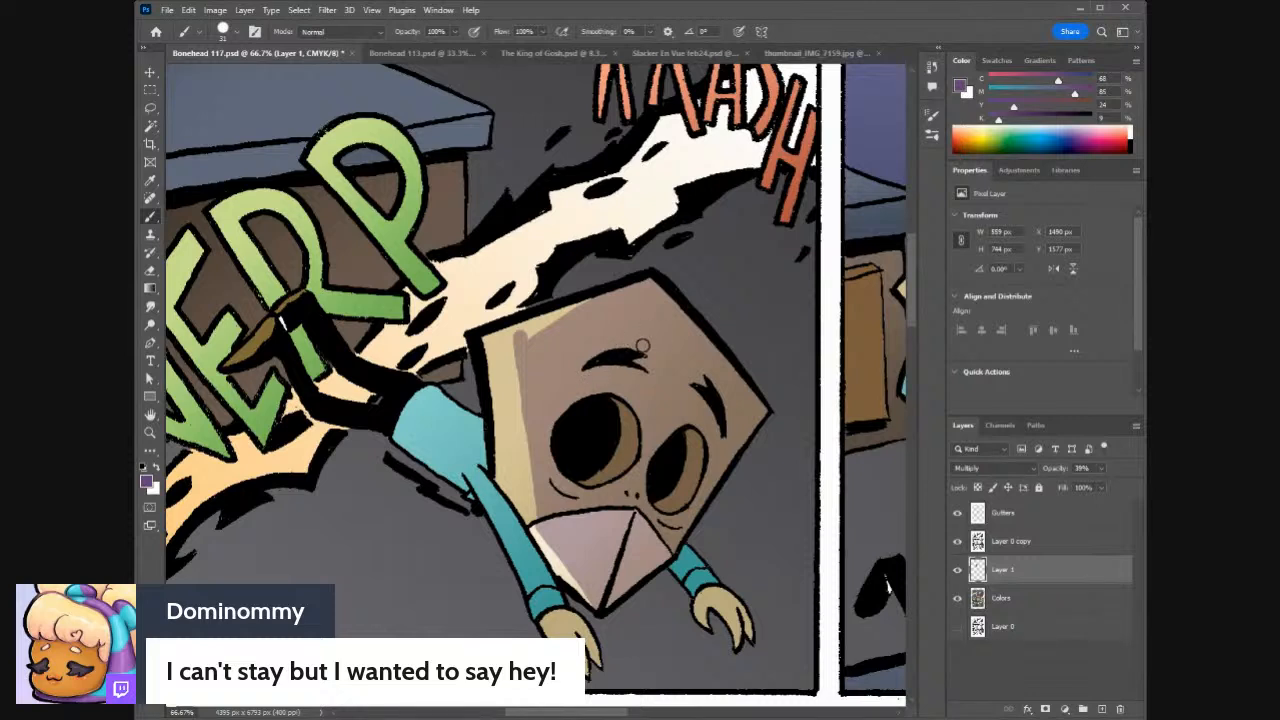
- Erase the stray shadow paint at the head's upper-left corner to sharpen the border of the lit strip
key(e)
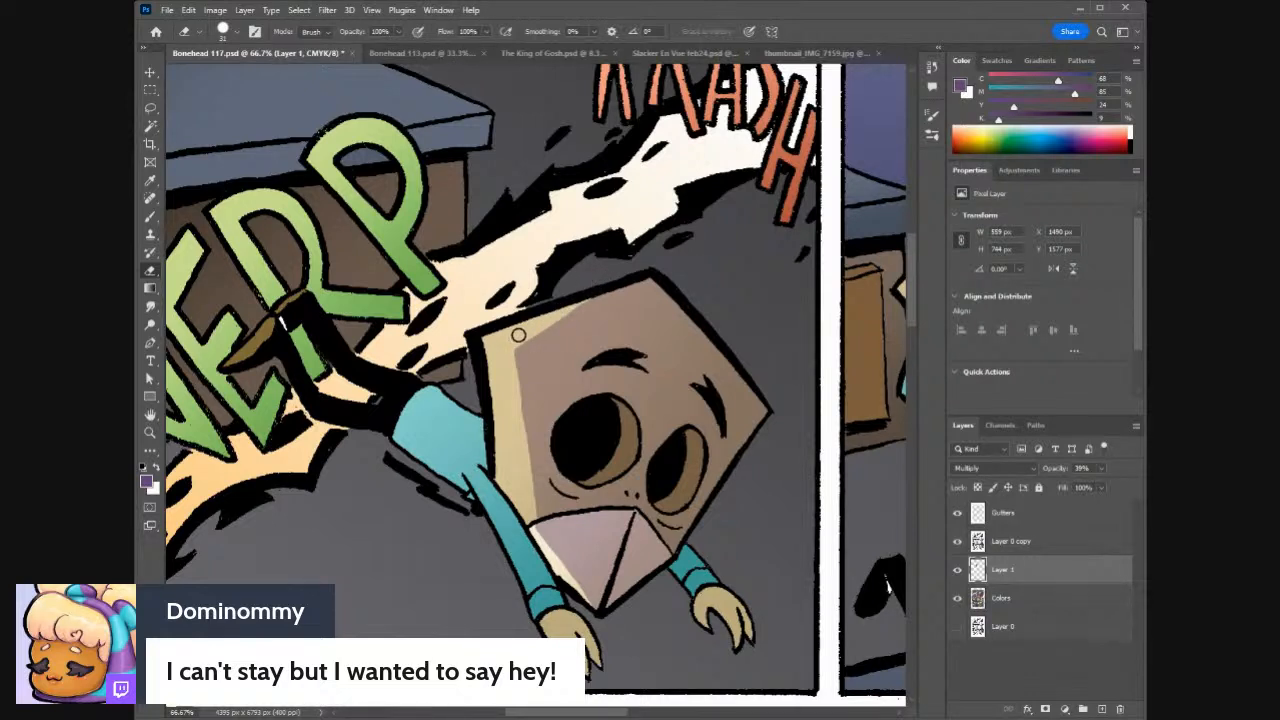
drag(469, 374, 527, 338)
key(b)
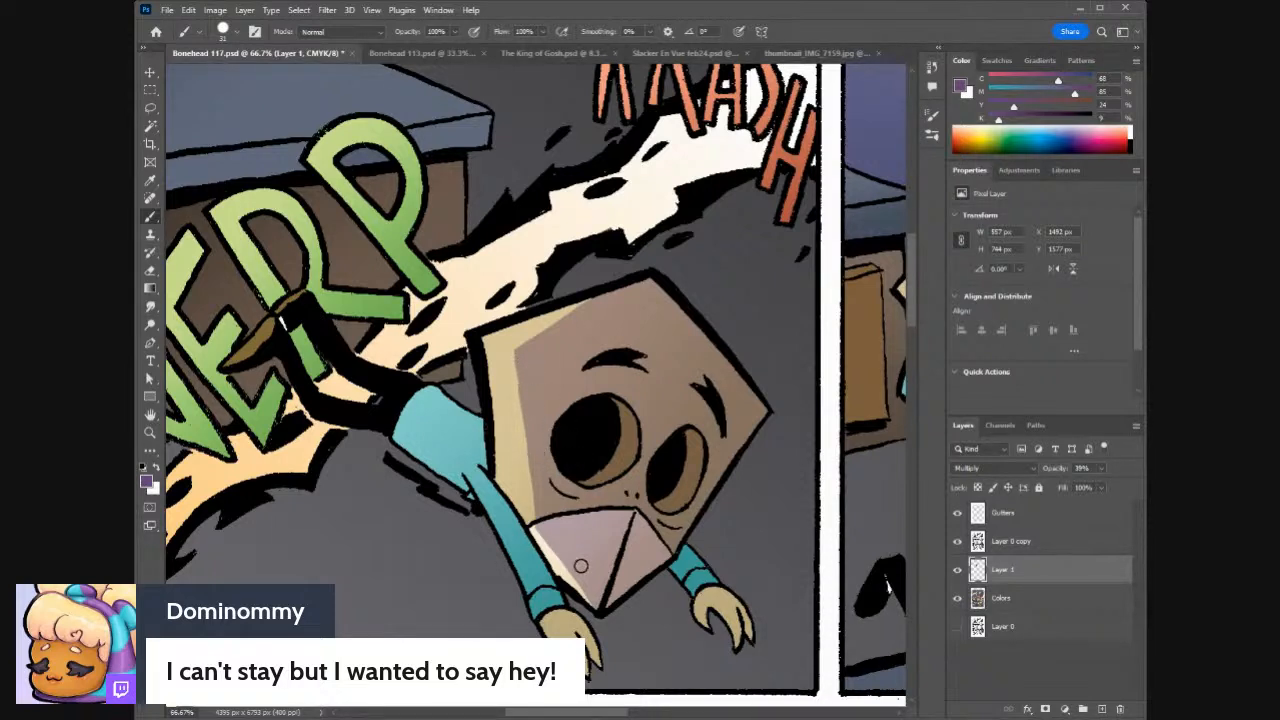
key(e)
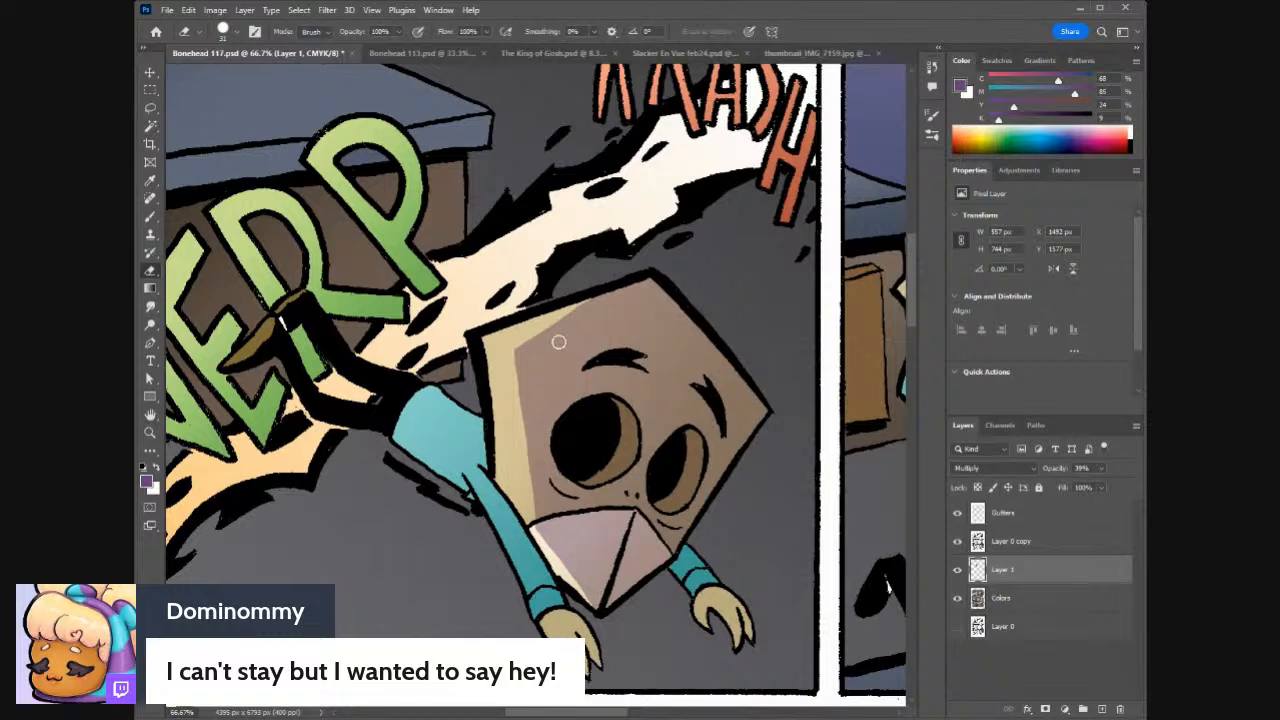
- Erase the shadow paint along the beak's central ridge with a smaller eraser to leave a lit strip
key(bracketleft)
key(bracketleft)
key(bracketleft)
key(bracketright)
drag(603, 610, 628, 529)
mouse_move(617, 573)
mouse_down()
mouse_move(628, 536)
mouse_move(613, 604)
mouse_move(590, 622)
mouse_up()
- Erase leftover shadow paint along the head's upper-left edge to refine the end of the lit strip
key(i)
key(b)
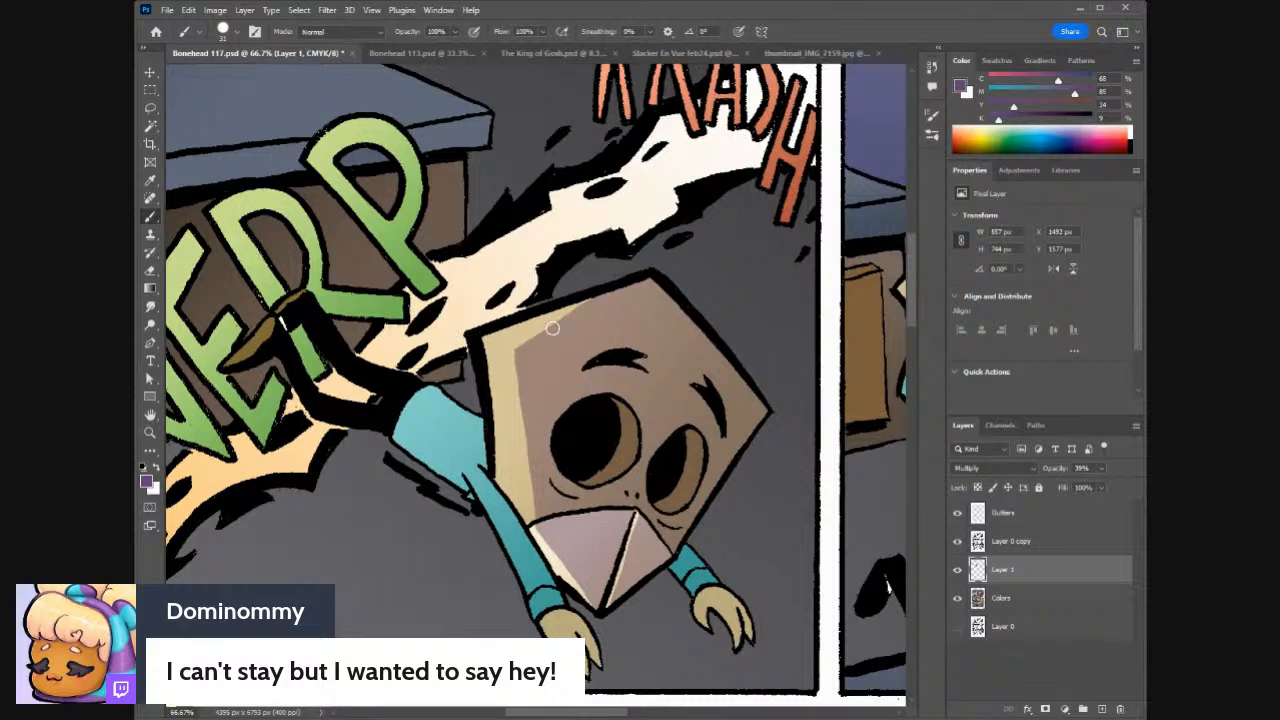
key(e)
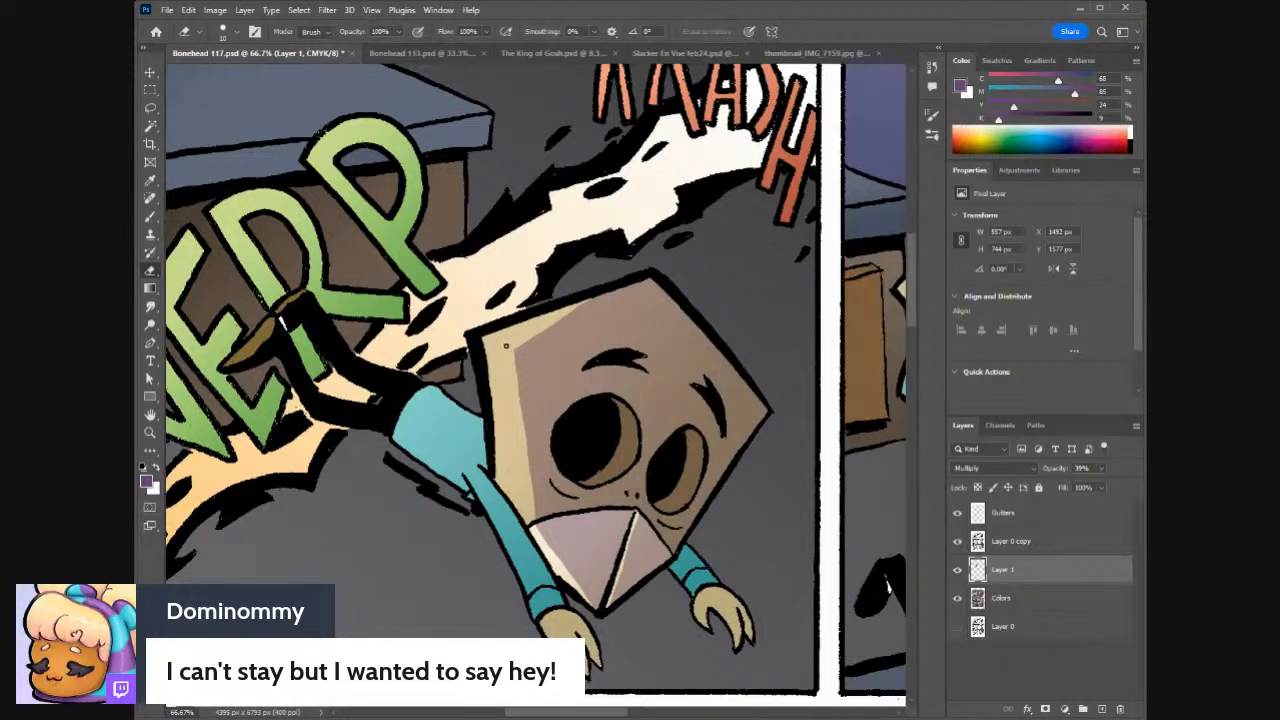
drag(568, 312, 612, 292)
- Sample the hand's tan colour on the Colors layer for touching up the character's right-hand claw
click(1000, 597)
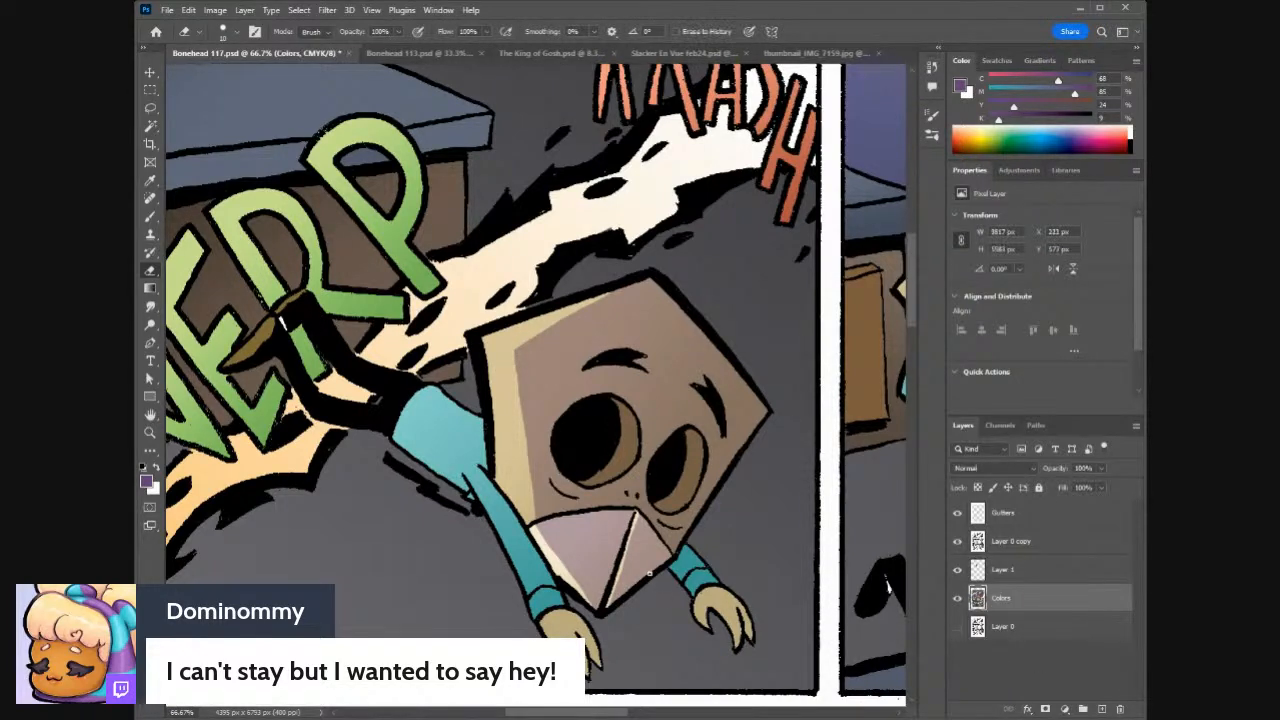
alt+click(703, 620)
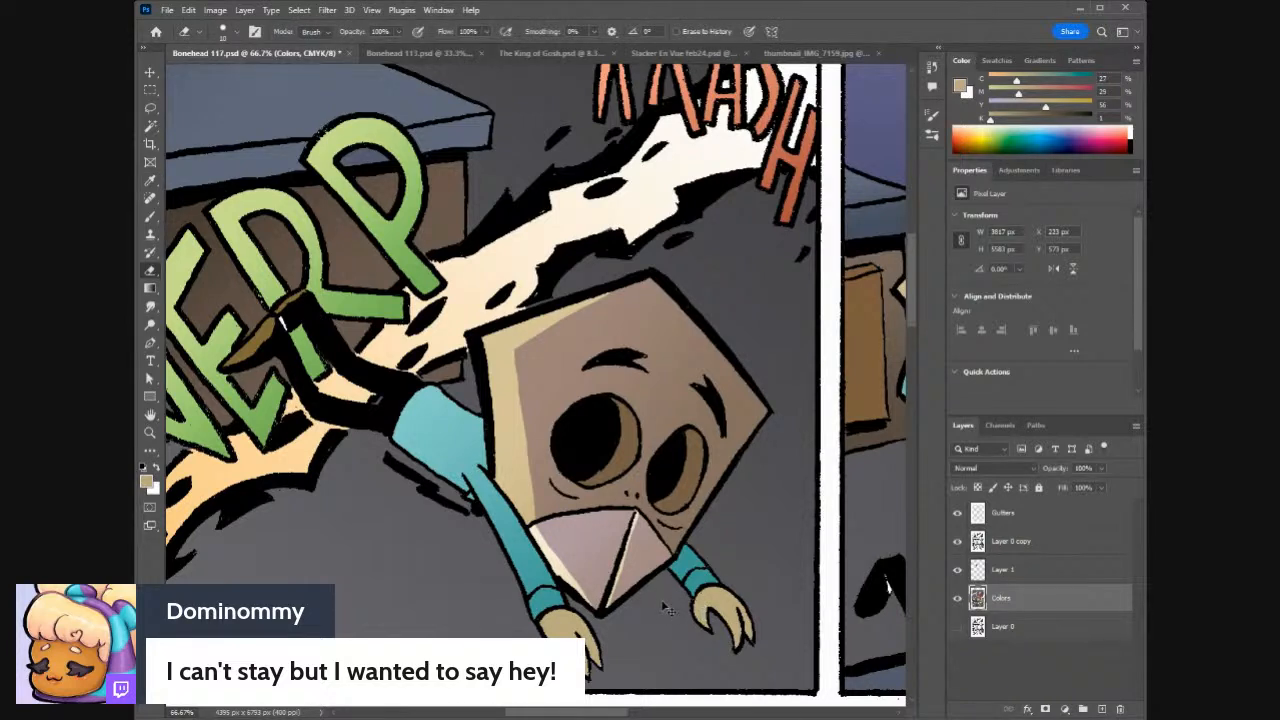
key(i)
key(e)
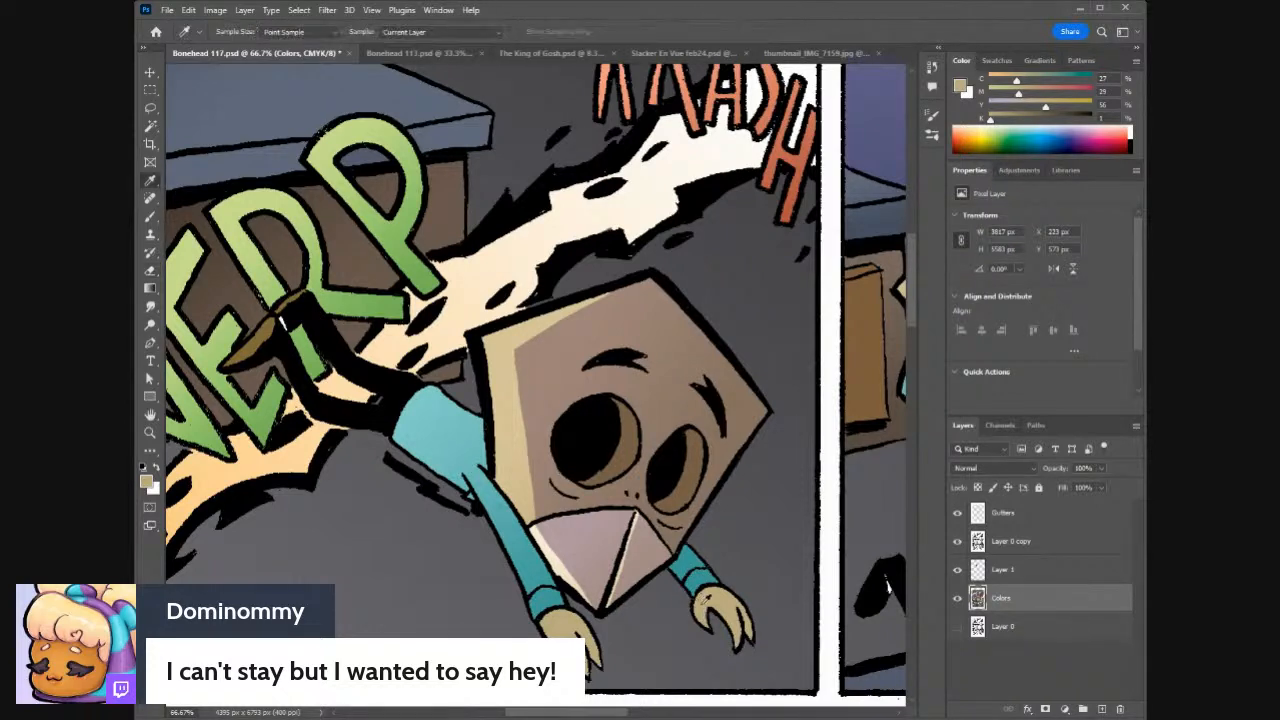
key(b)
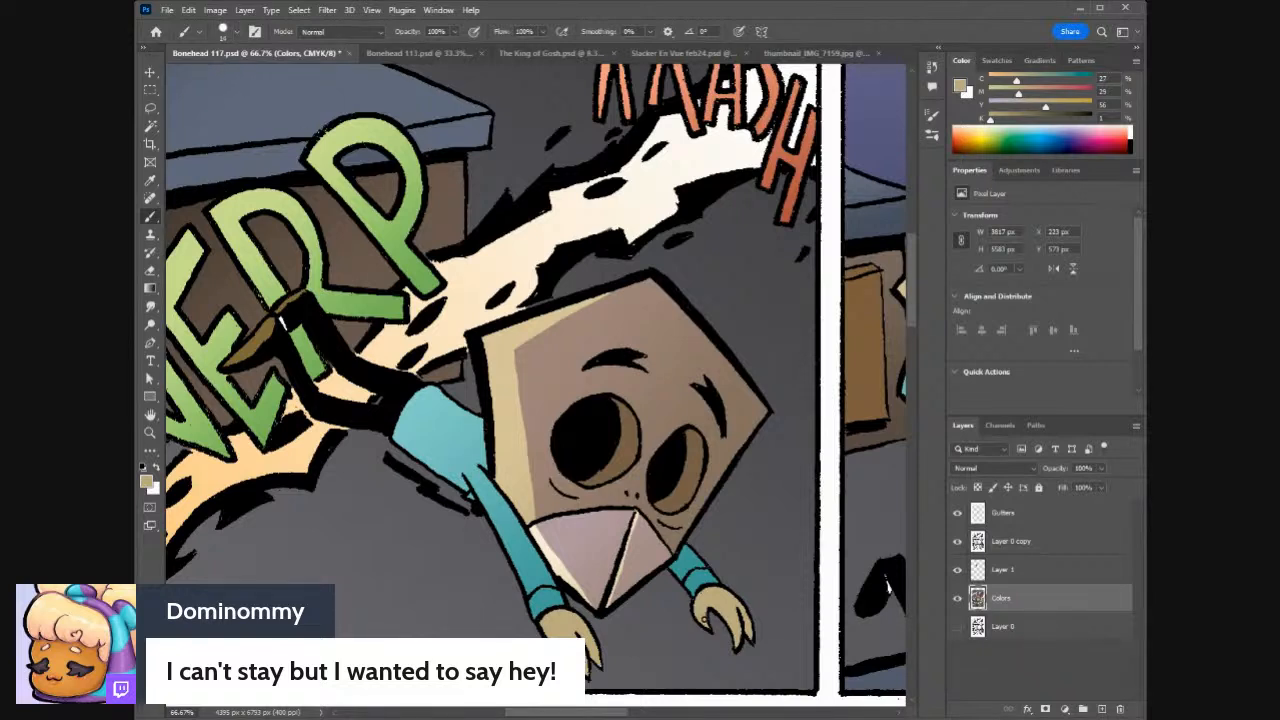
key(alt)
key(alt)
key(alt)
- Resample the purple shadow colour on Layer 1 and paint shadows on the fallen character's hands
click(993, 575)
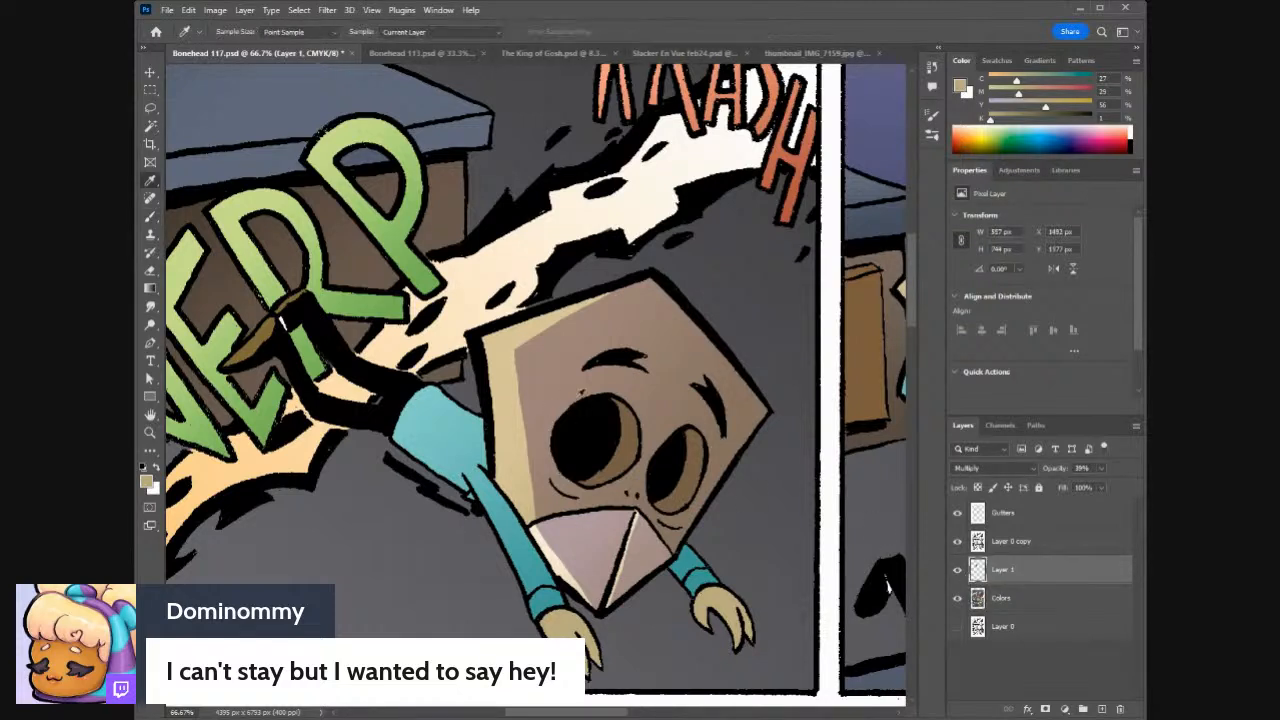
alt+click(633, 374)
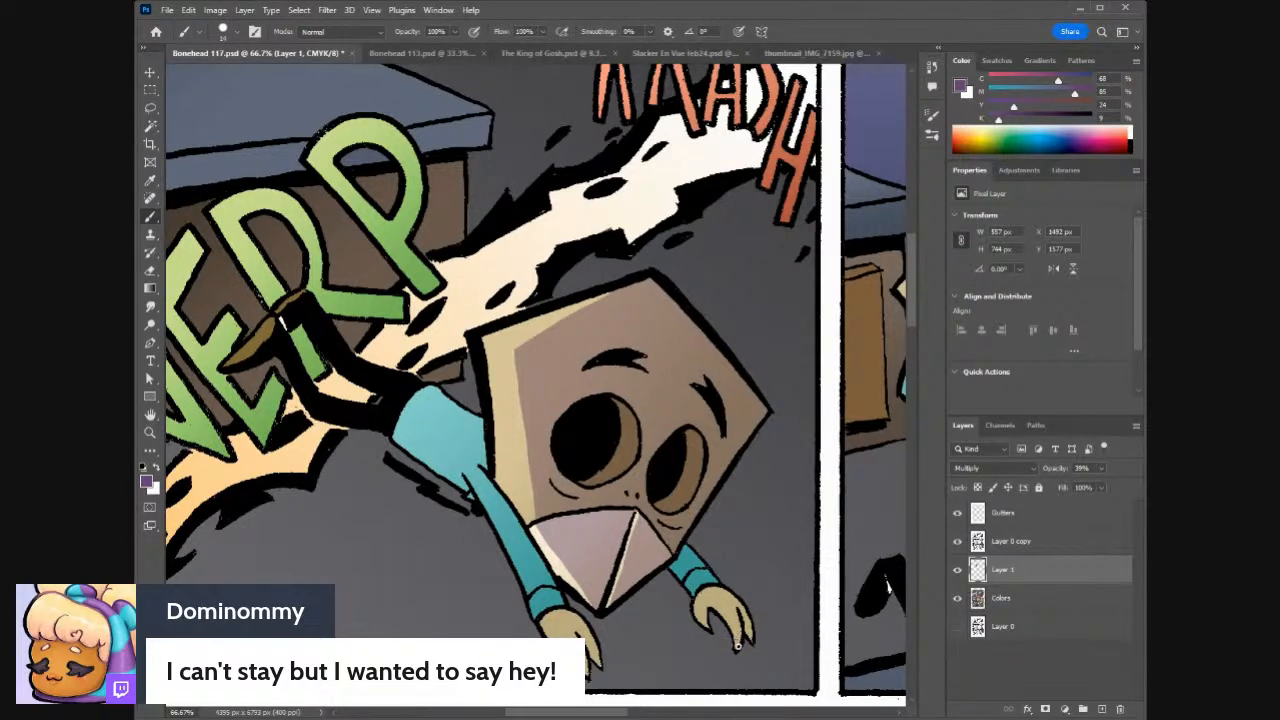
mouse_move(737, 648)
mouse_down()
mouse_move(735, 607)
mouse_move(741, 618)
mouse_up()
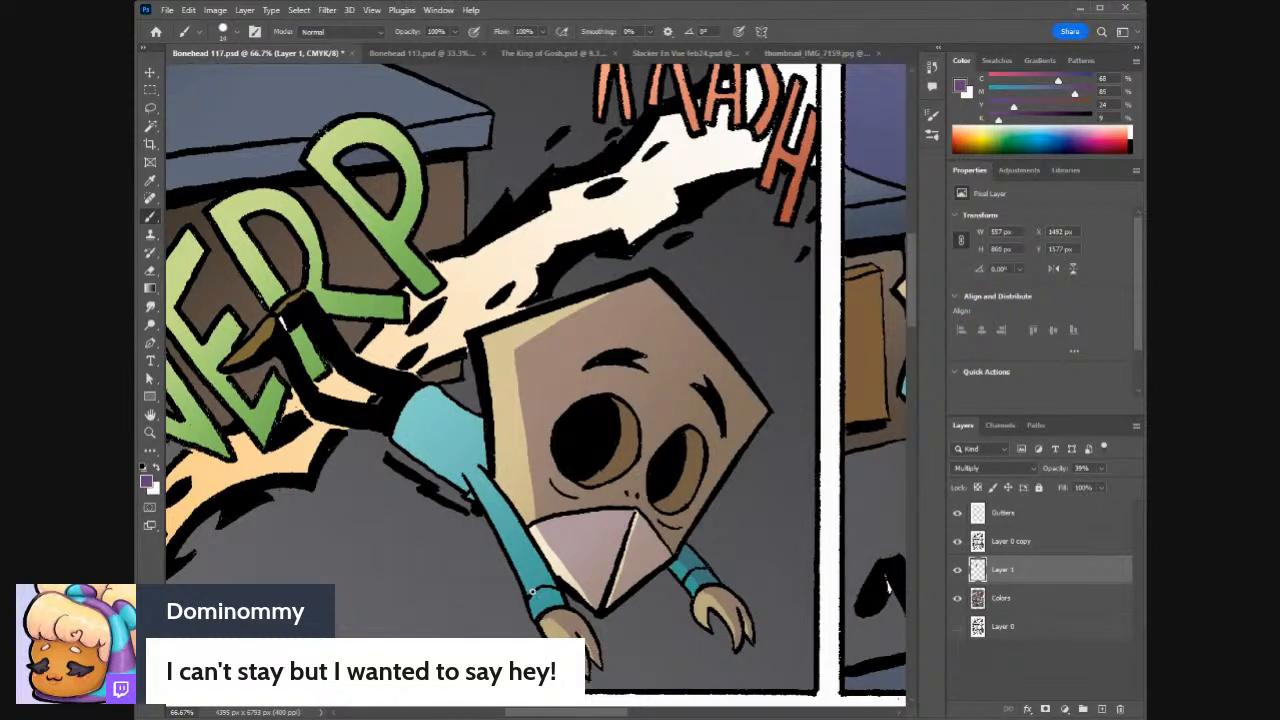
- Paint purple shadow along the underside of the arm and on the shirt beside the head, trimming the shirt shadow's upper edge
drag(547, 606, 521, 560)
key(ctrl+z)
mouse_move(483, 471)
mouse_down()
mouse_move(554, 609)
mouse_move(481, 469)
mouse_up()
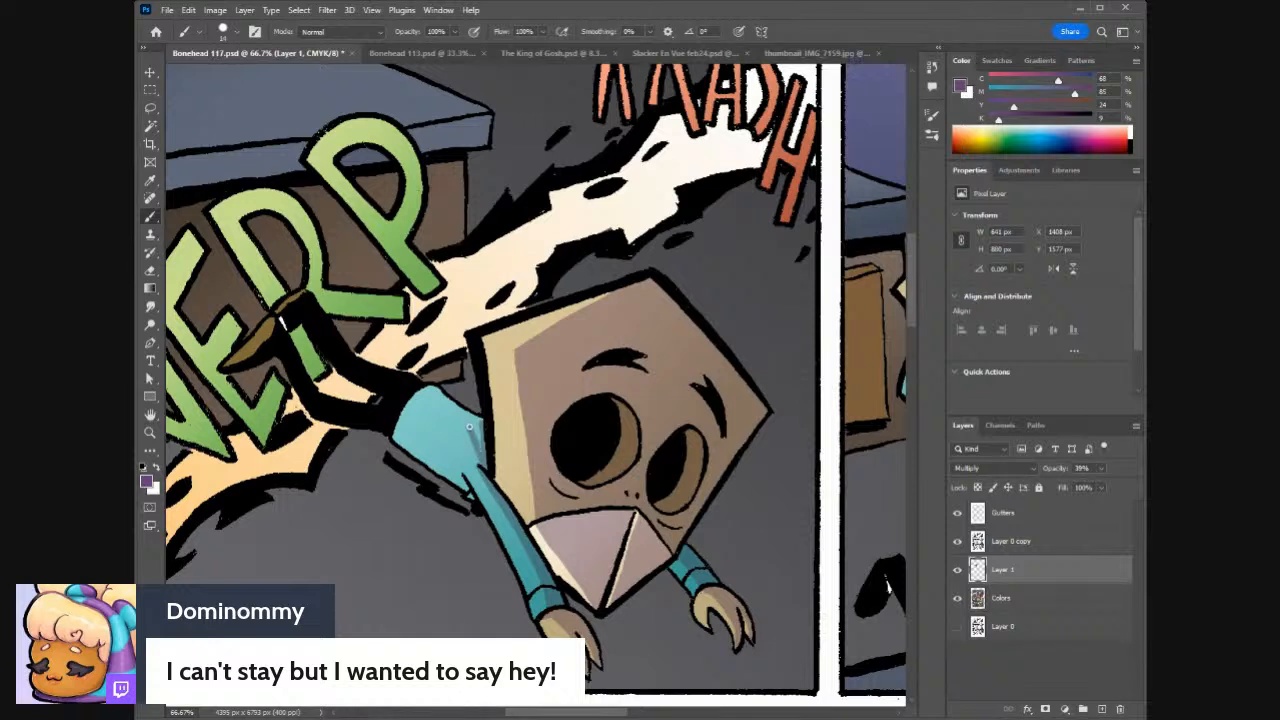
mouse_move(483, 423)
mouse_down()
mouse_move(470, 415)
mouse_move(480, 458)
mouse_move(466, 410)
mouse_move(482, 465)
mouse_move(460, 415)
mouse_move(480, 463)
mouse_up()
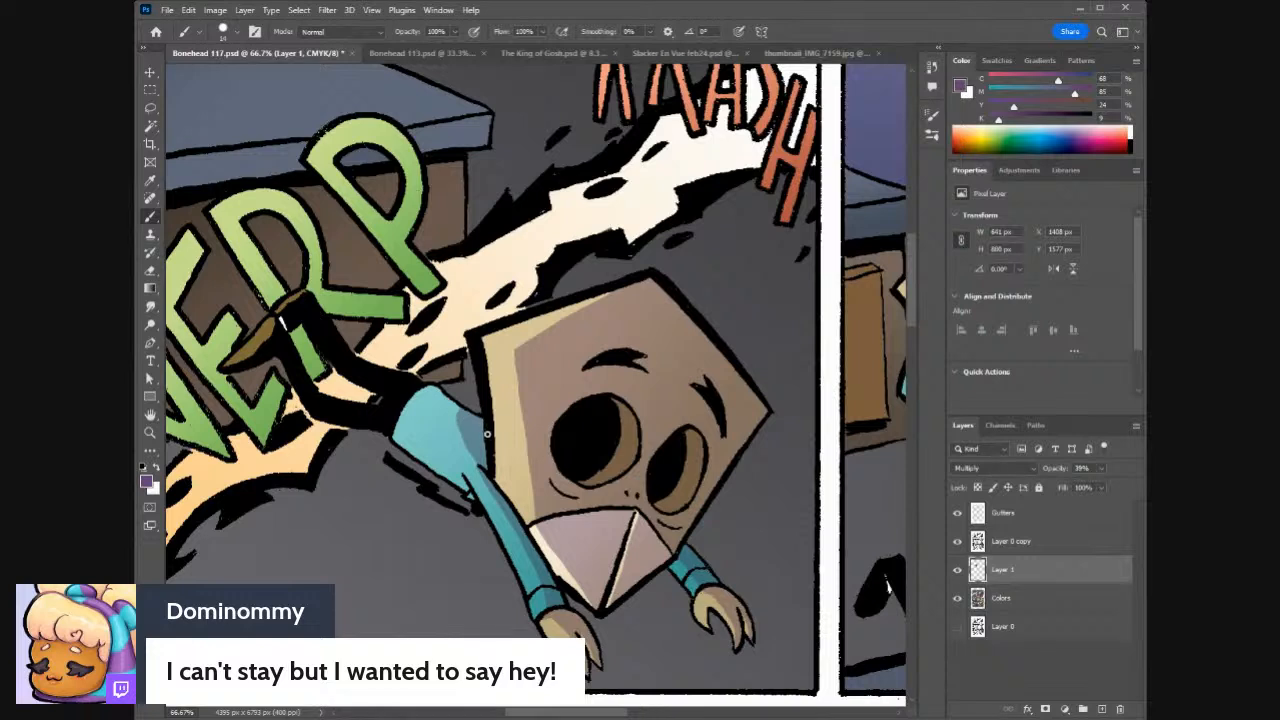
key(e)
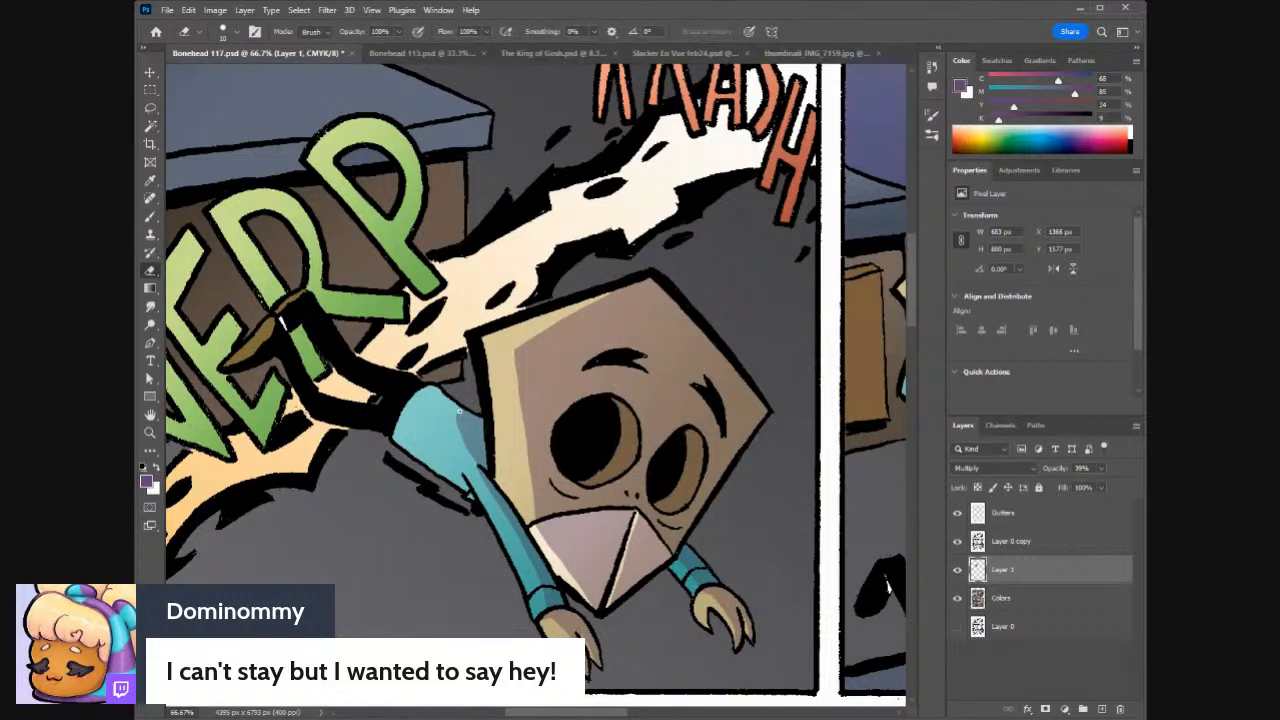
drag(452, 411, 471, 410)
key(b)
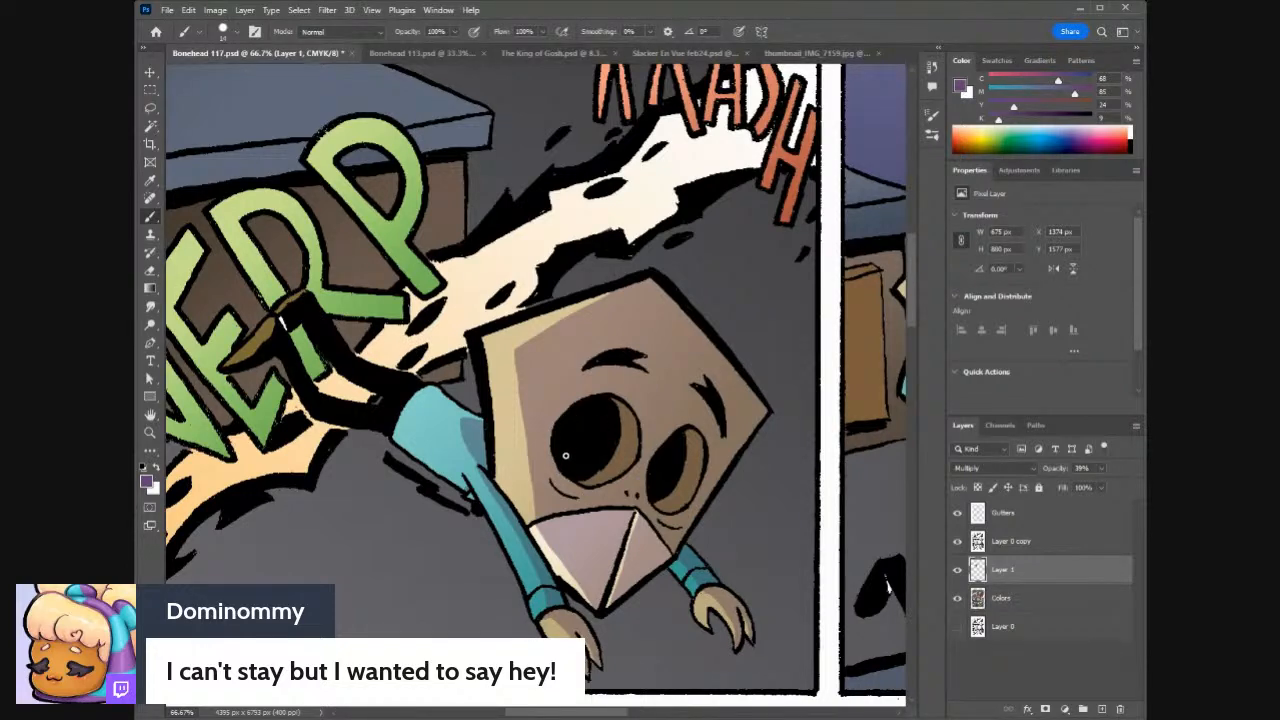
- Sample the counter's brown and the floor's grey on the Colors layer for touch-ups around the counter's edges
drag(595, 715, 543, 715)
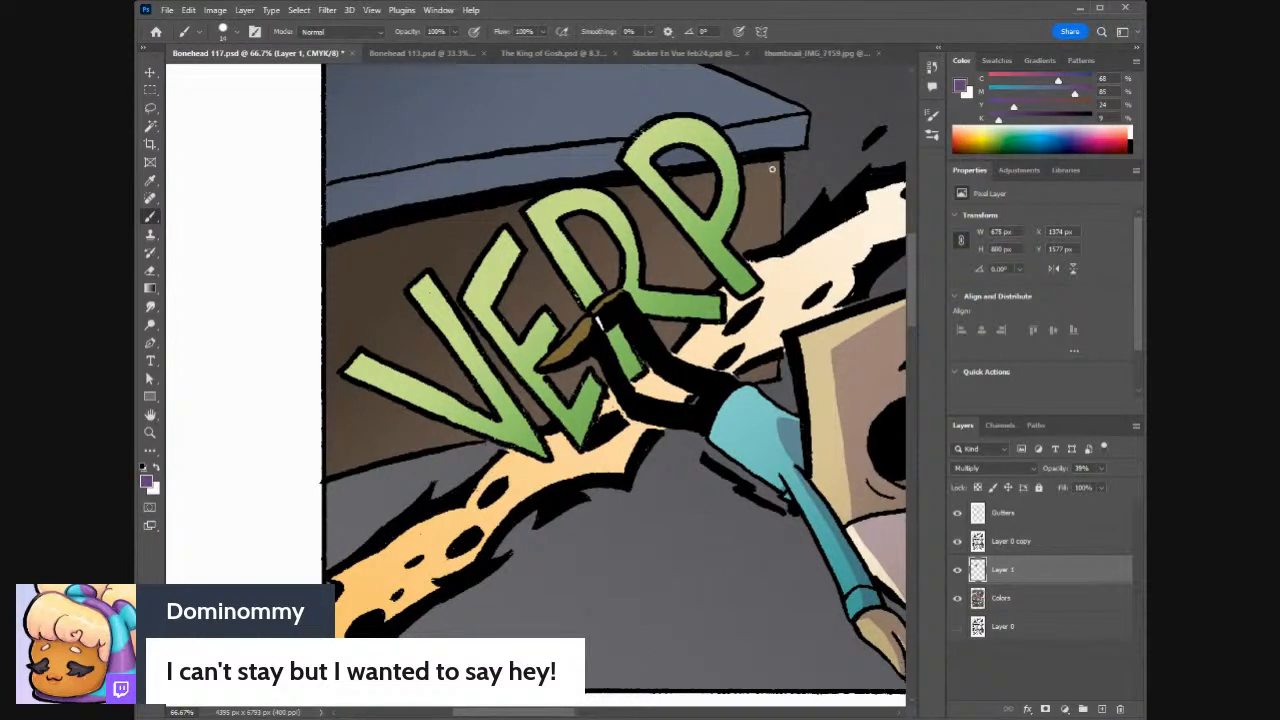
click(1000, 598)
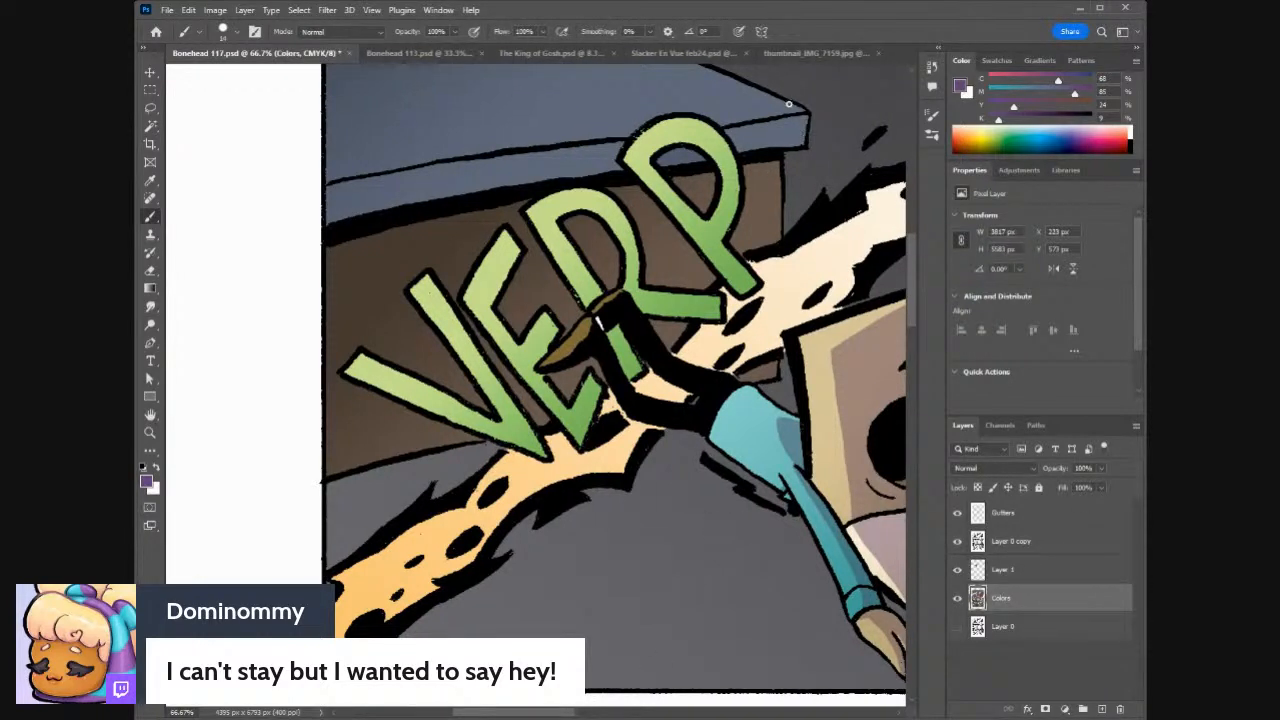
alt+click(785, 229)
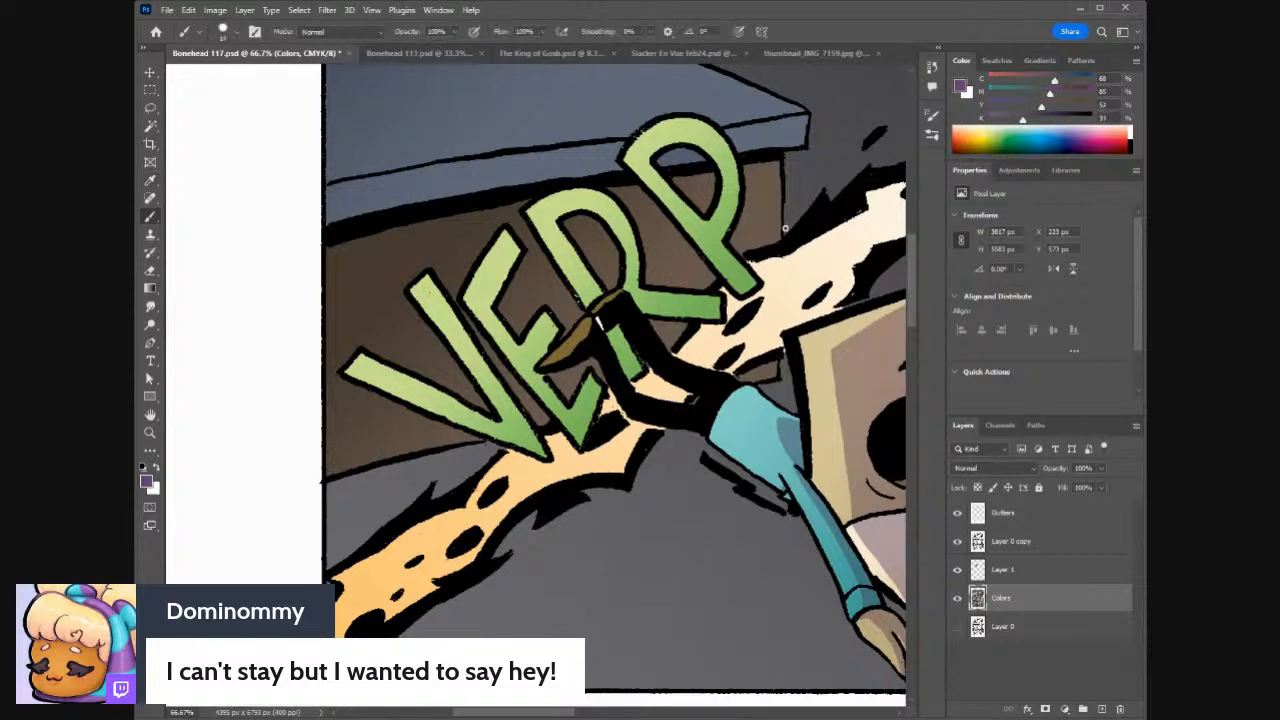
alt+click(785, 207)
key(alt)
alt+click(788, 362)
alt+click(485, 459)
alt+click(452, 489)
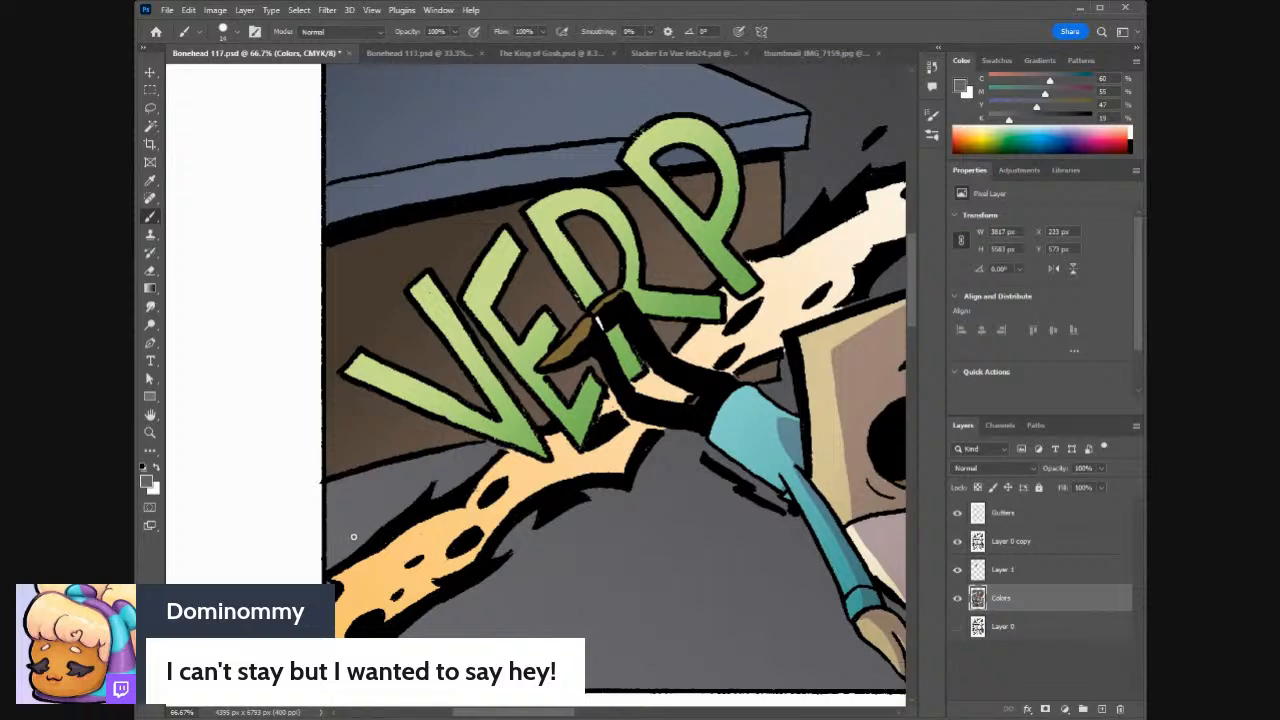
key(alt)
- Paint a purple shadow strip on Layer 1 across the counter front, directly beneath the blue countertop
click(1010, 545)
click(1006, 570)
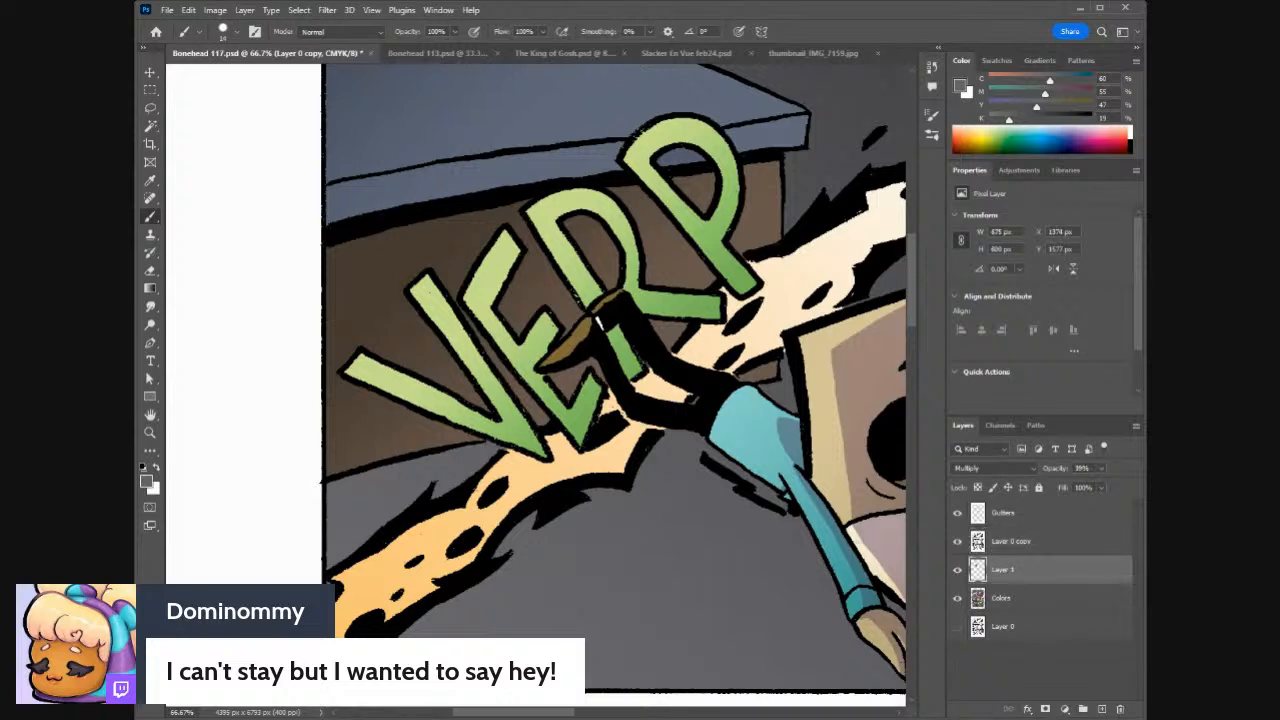
alt+click(799, 441)
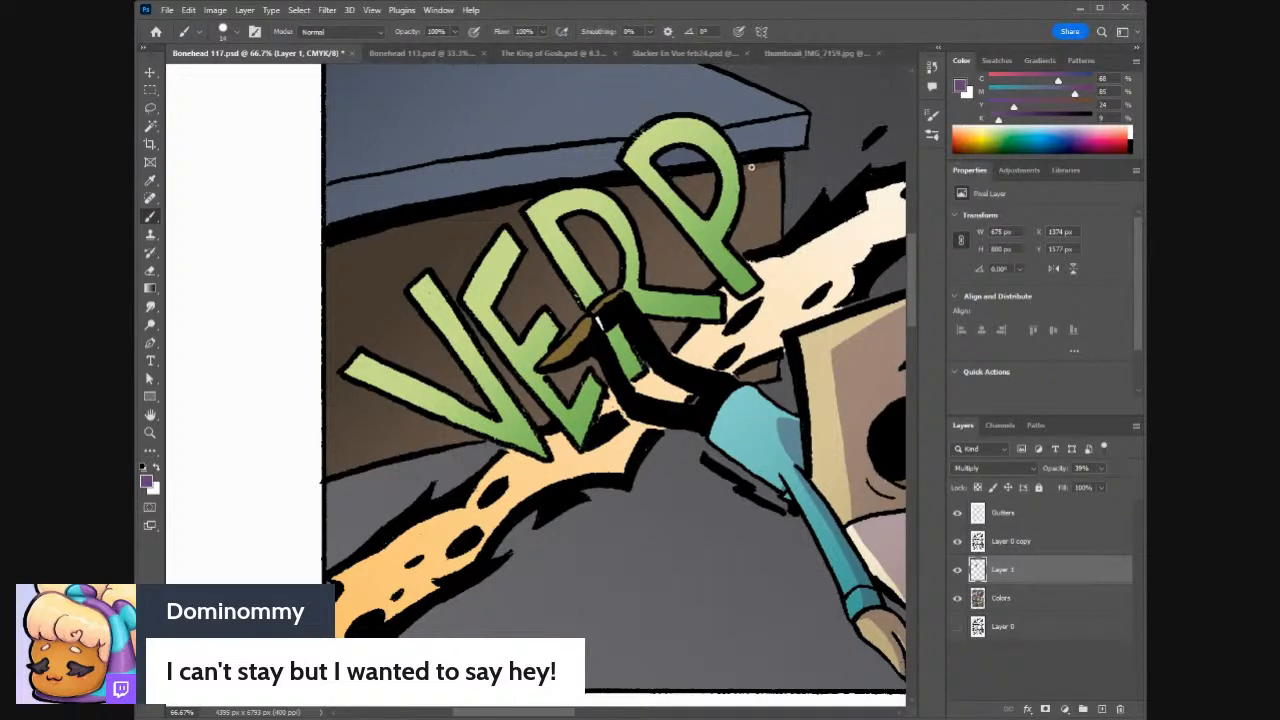
drag(745, 167, 742, 157)
drag(607, 176, 608, 188)
drag(487, 215, 524, 204)
drag(392, 233, 407, 228)
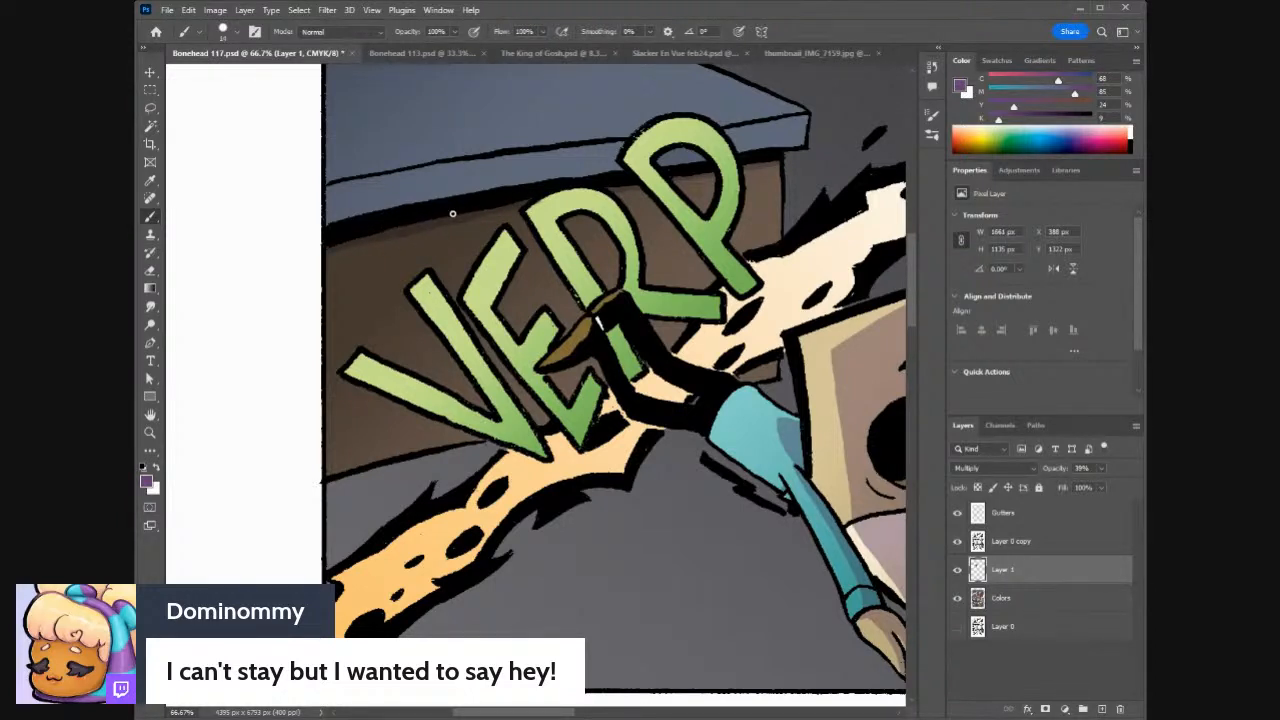
key(e)
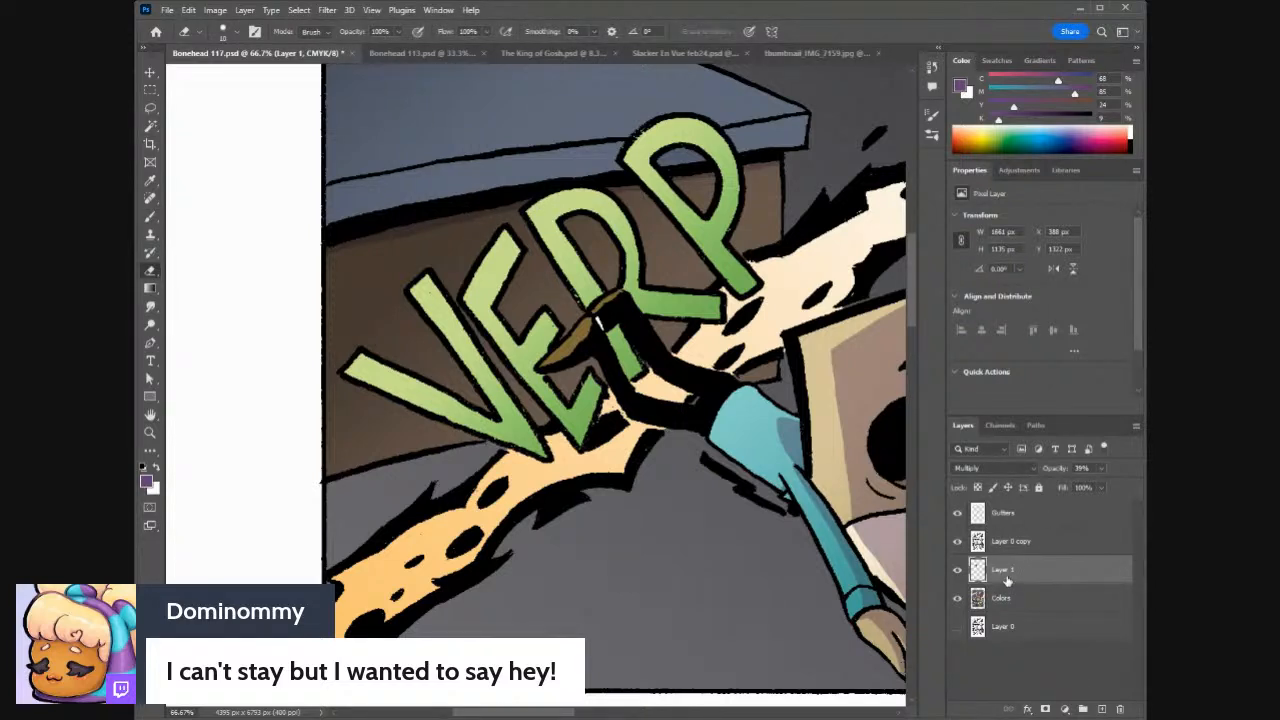
- Add a new layer directly above Layer 0 copy and make the bottom Layer 0 visible
click(1103, 710)
drag(1007, 580, 1005, 542)
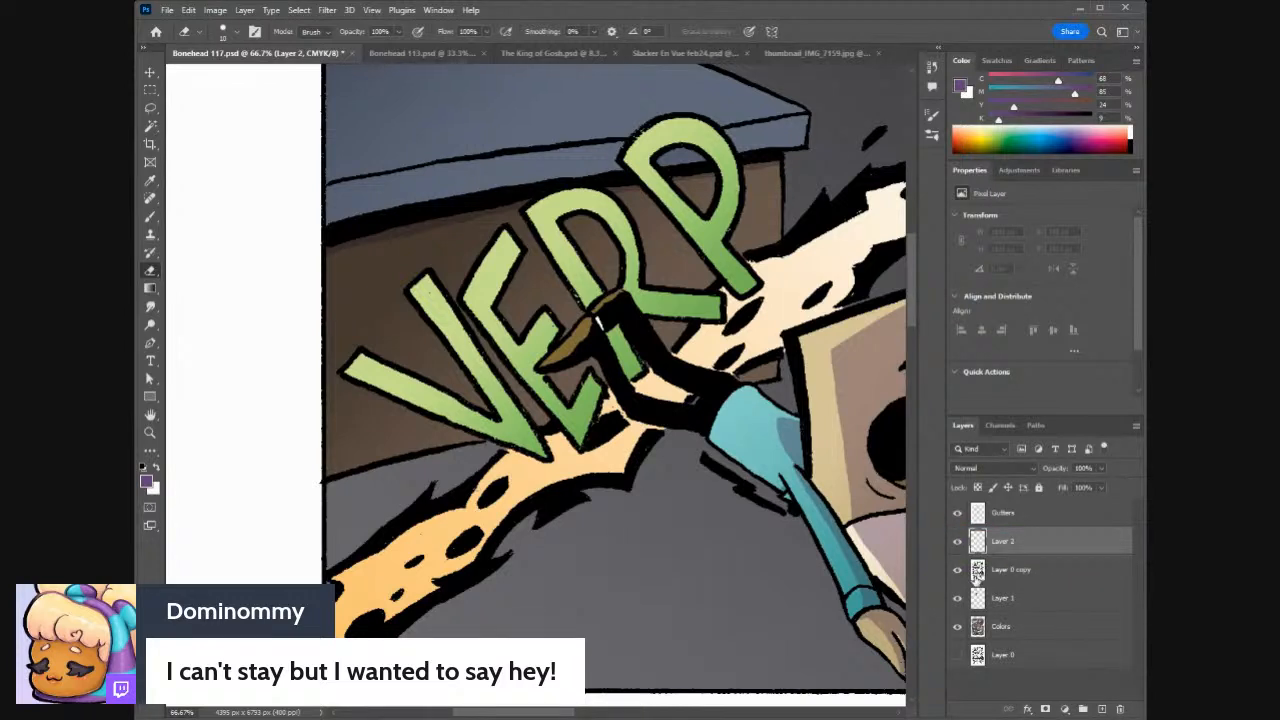
click(957, 572)
click(957, 570)
click(988, 570)
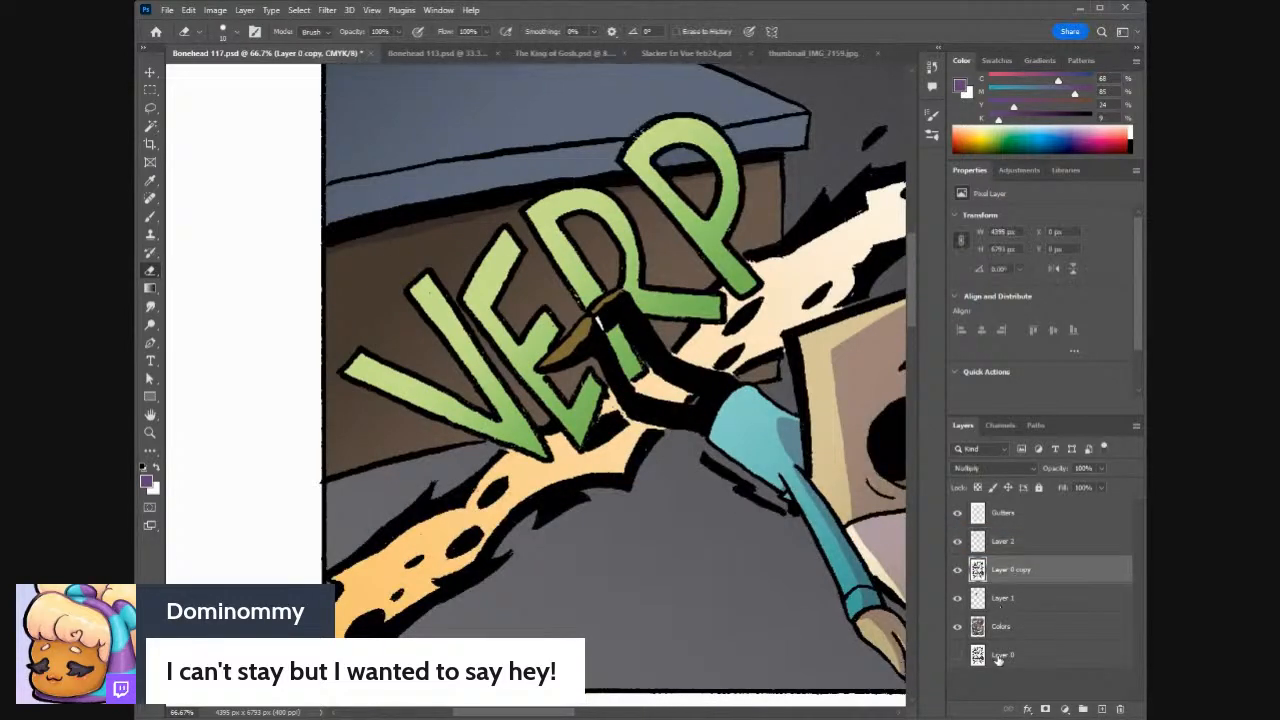
click(957, 655)
click(981, 660)
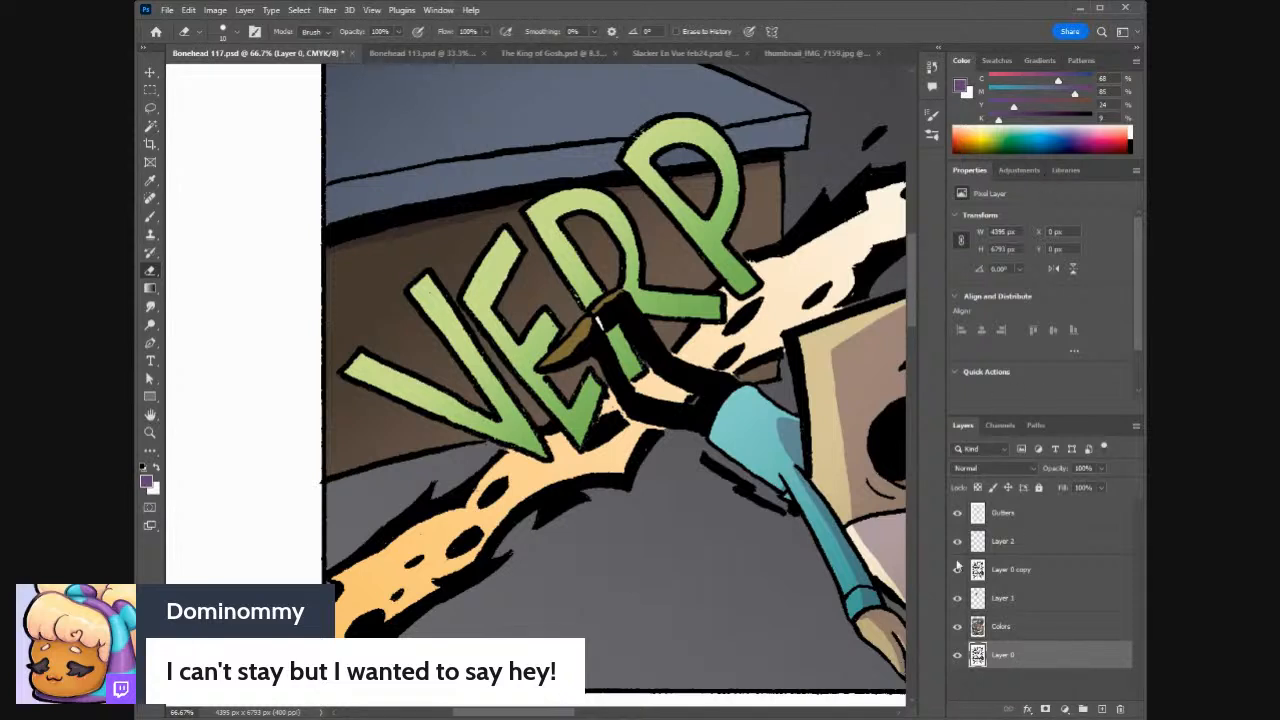
click(971, 690)
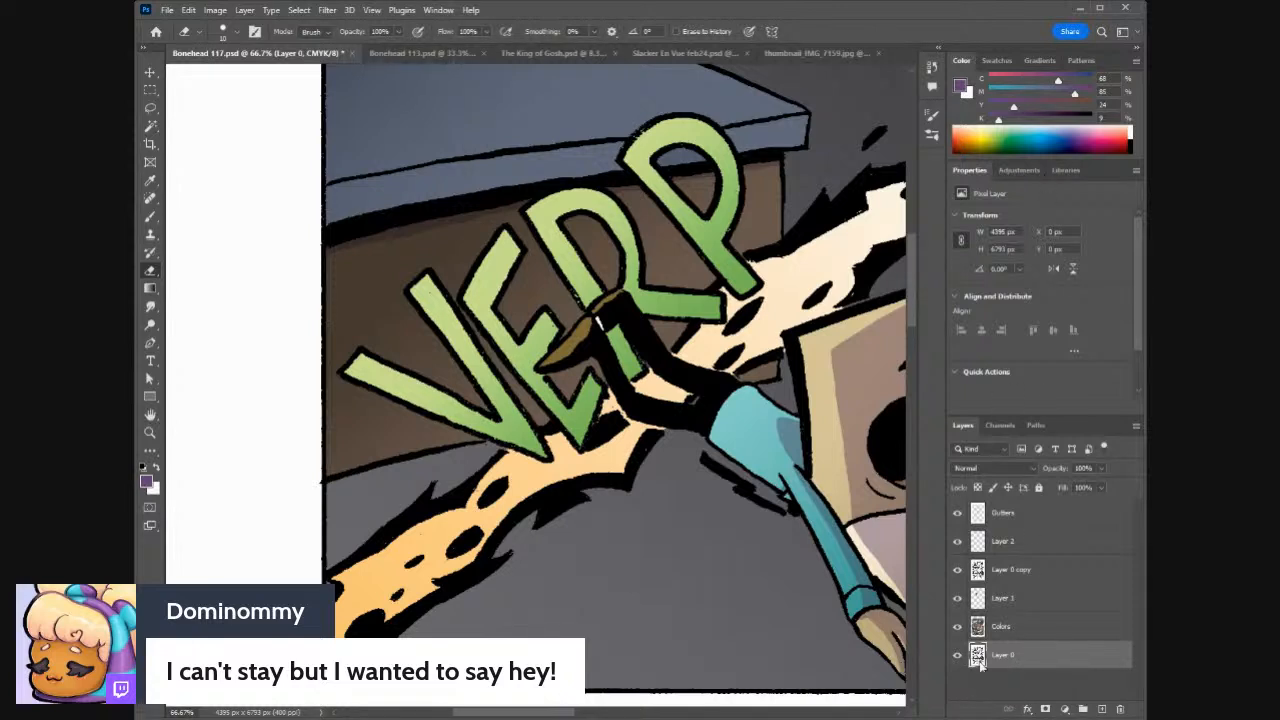
- Toggle Layer 0 copy off and on, preview it in the Darker Color blend mode, and restore Multiply
click(1003, 573)
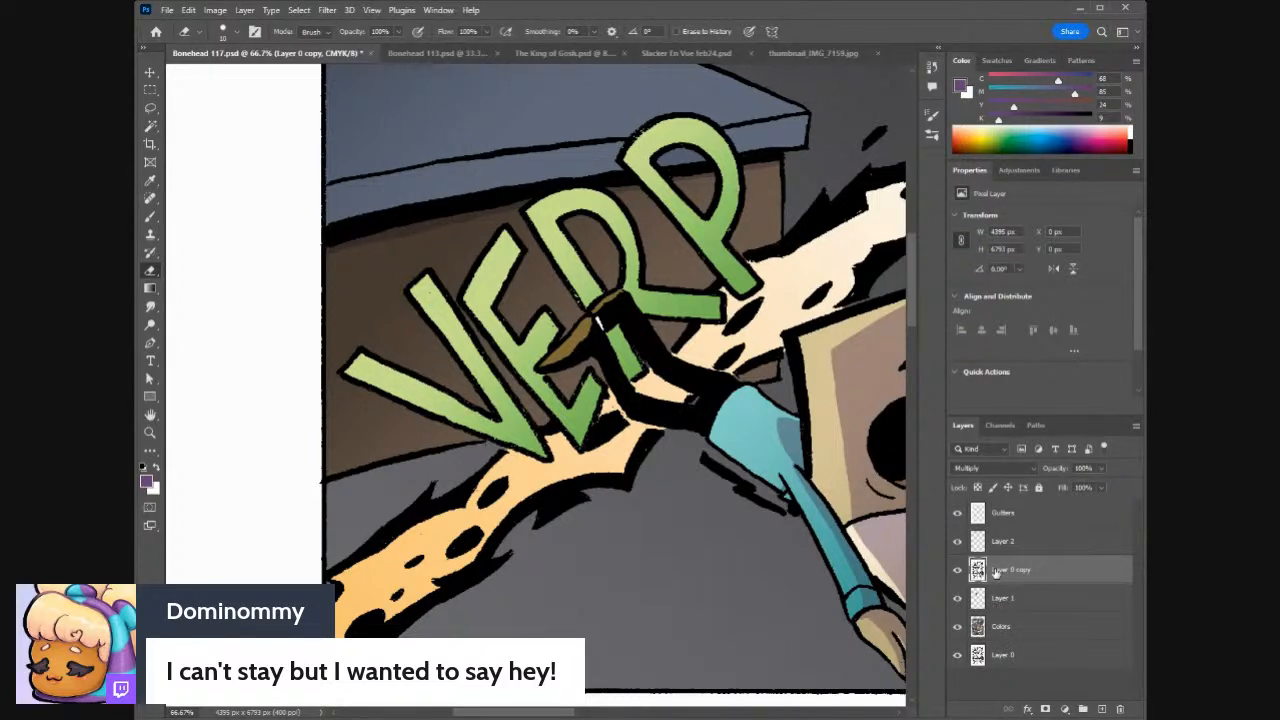
click(958, 570)
click(958, 570)
scroll(977, 474, down, 3)
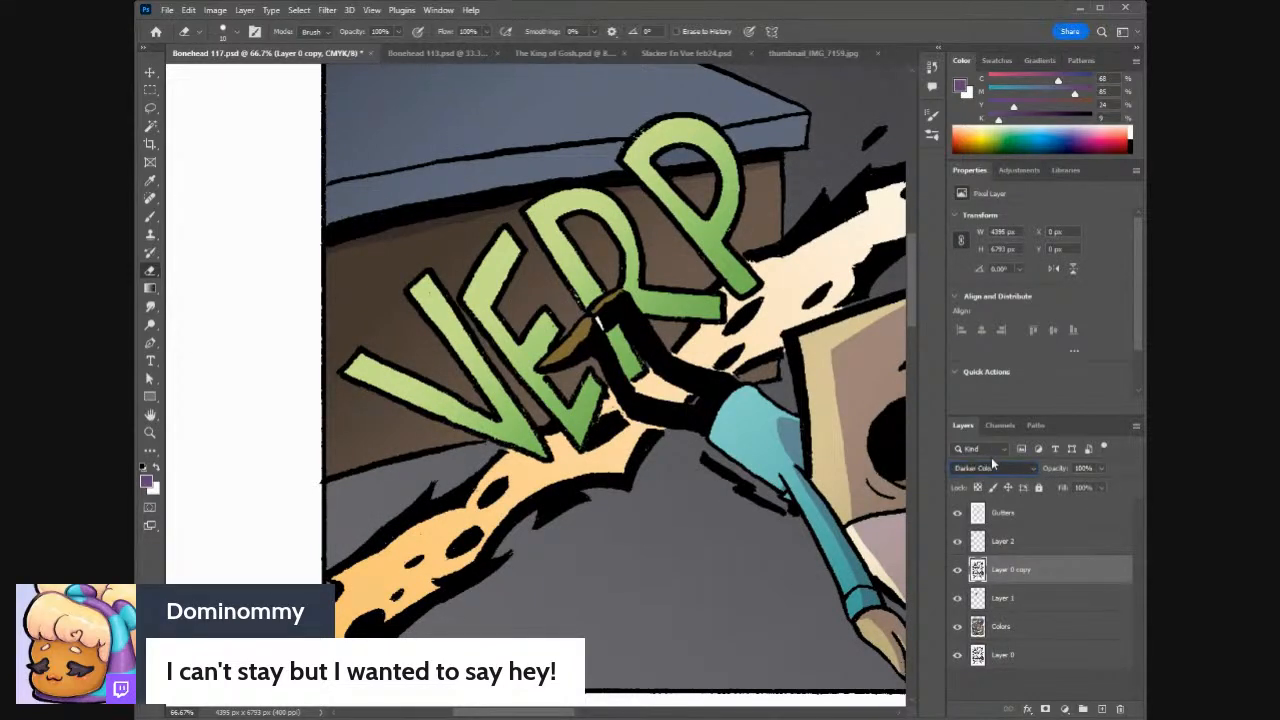
scroll(985, 478, up, 3)
- Rename the new layer above the line art as Color Holds
click(151, 128)
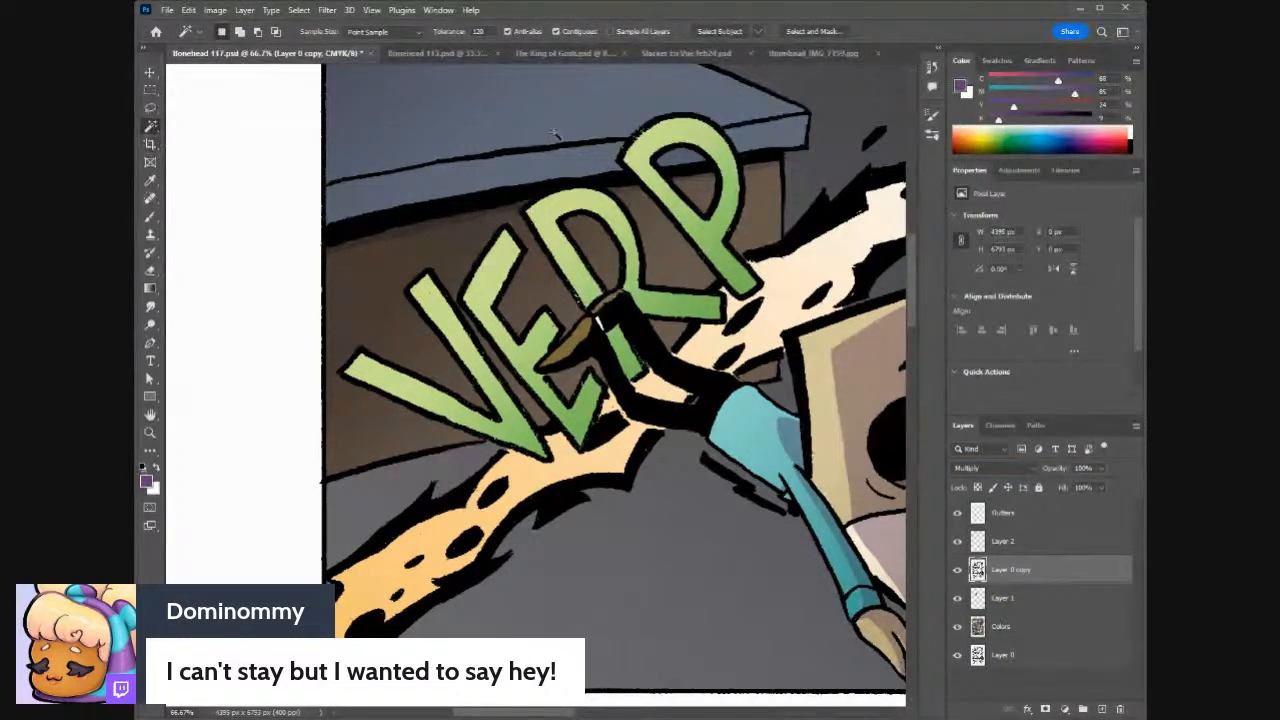
click(1003, 541)
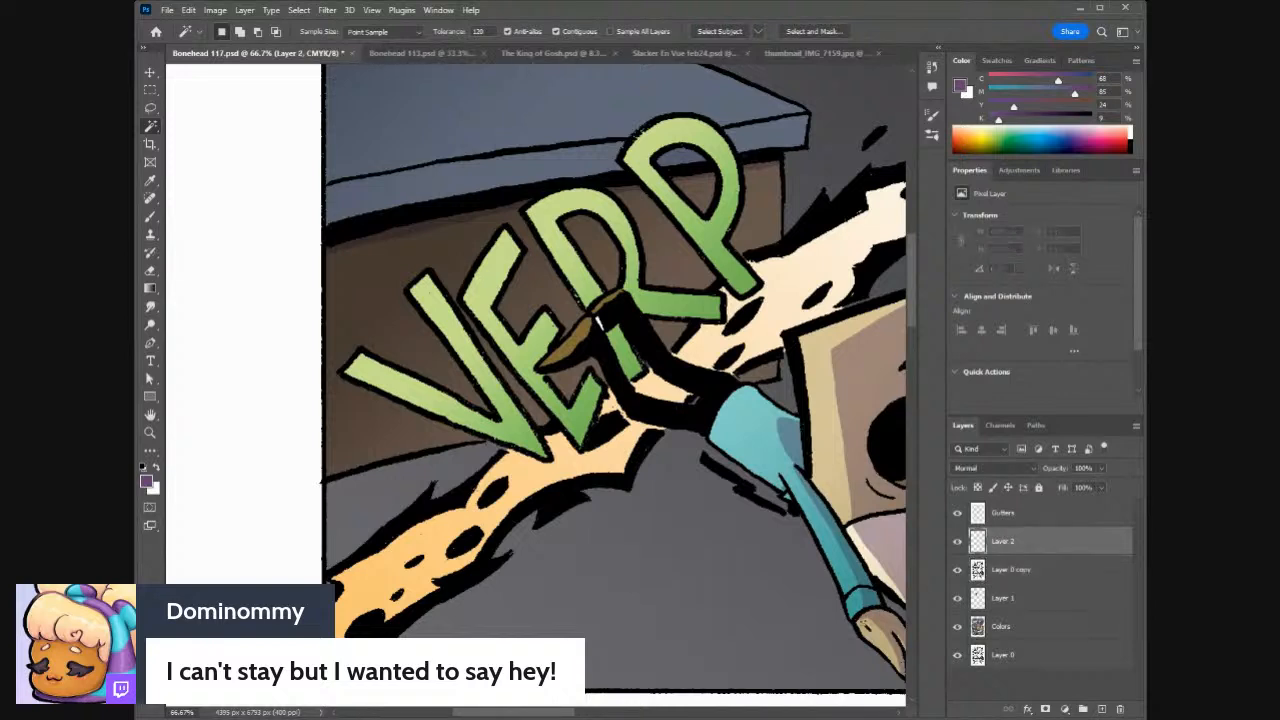
double_click(1002, 541)
text(Color Holds)
key(Return)
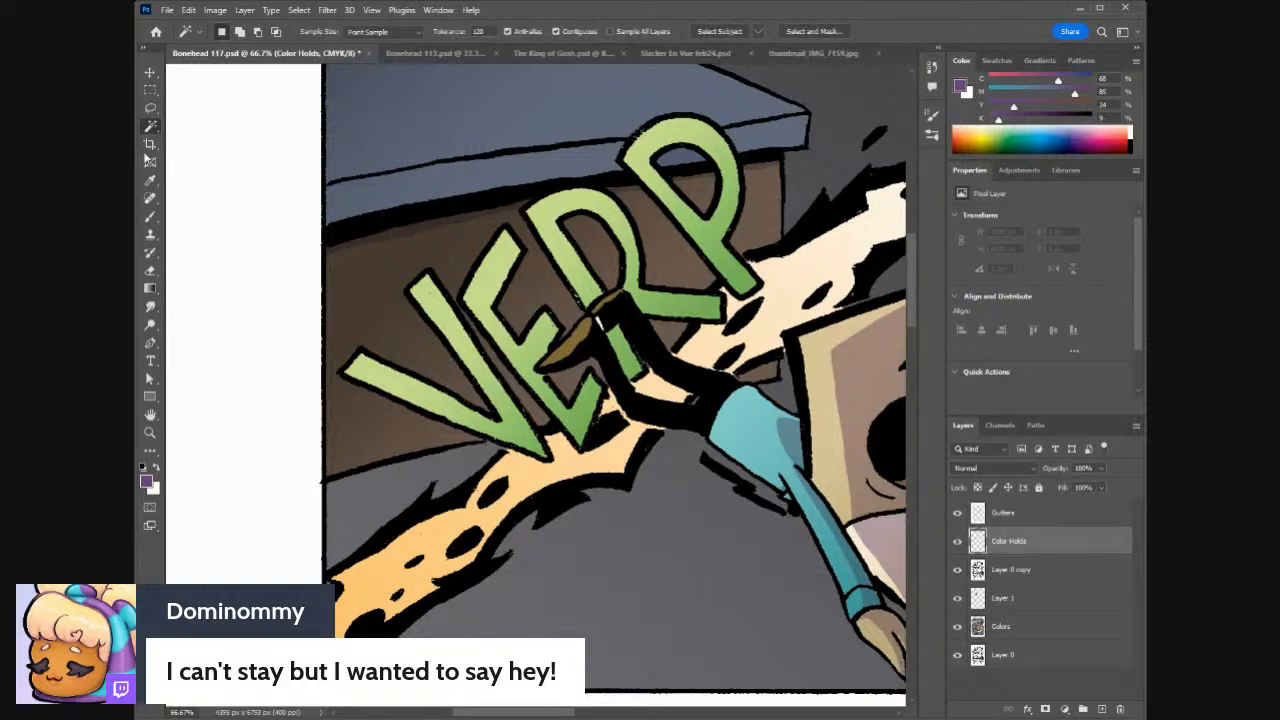
- Select all the black line art on Layer 0 copy using the Magic Wand with Contiguous turned off
click(1012, 572)
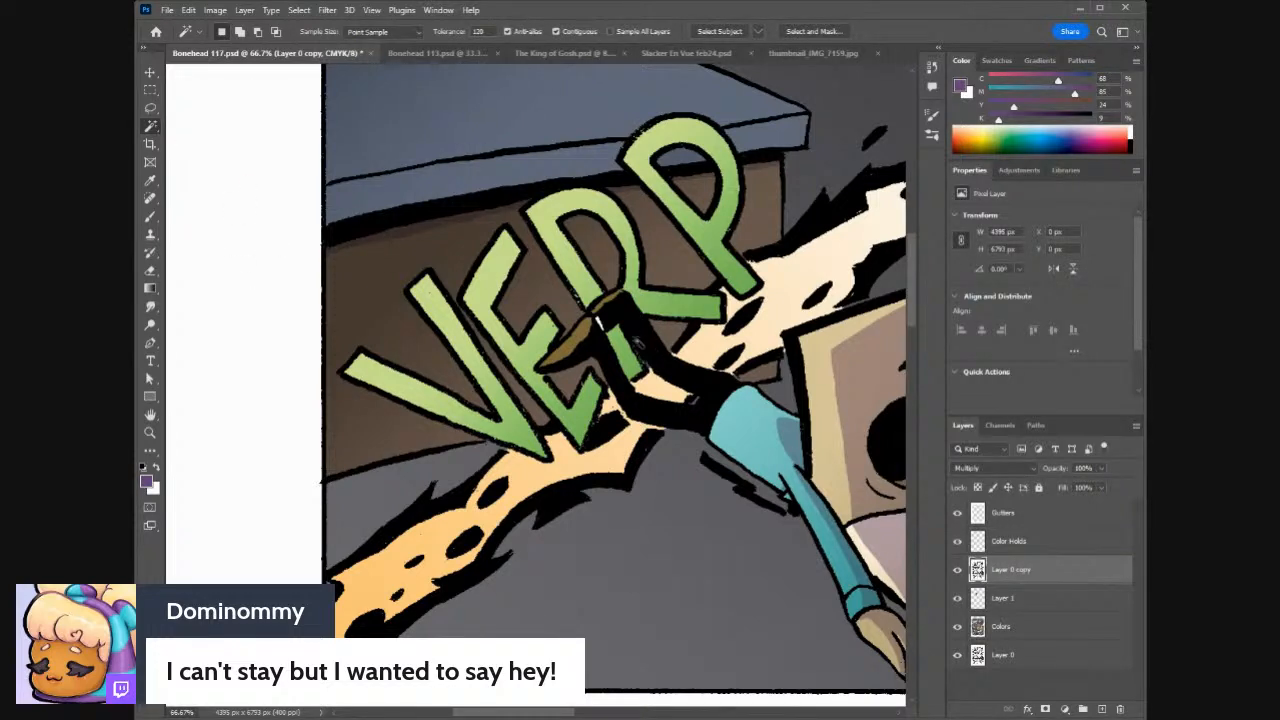
click(556, 32)
click(557, 32)
scroll(510, 410, down, 2)
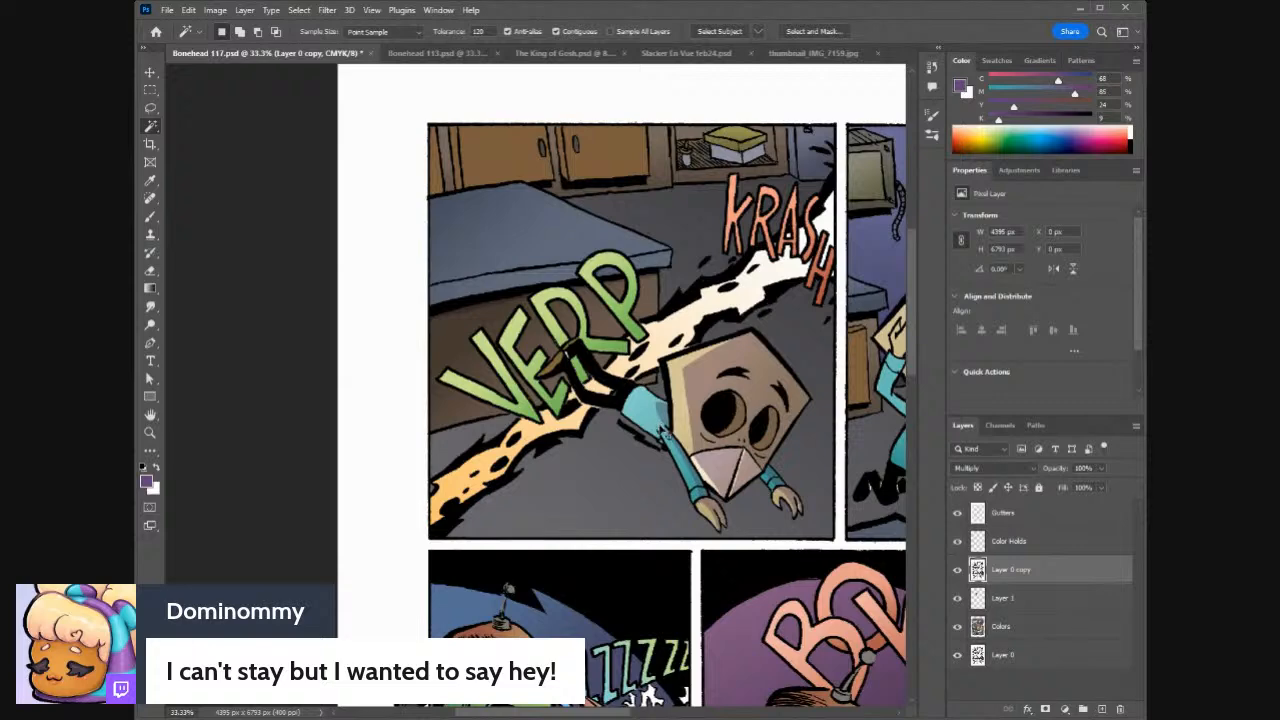
scroll(660, 430, up, 2)
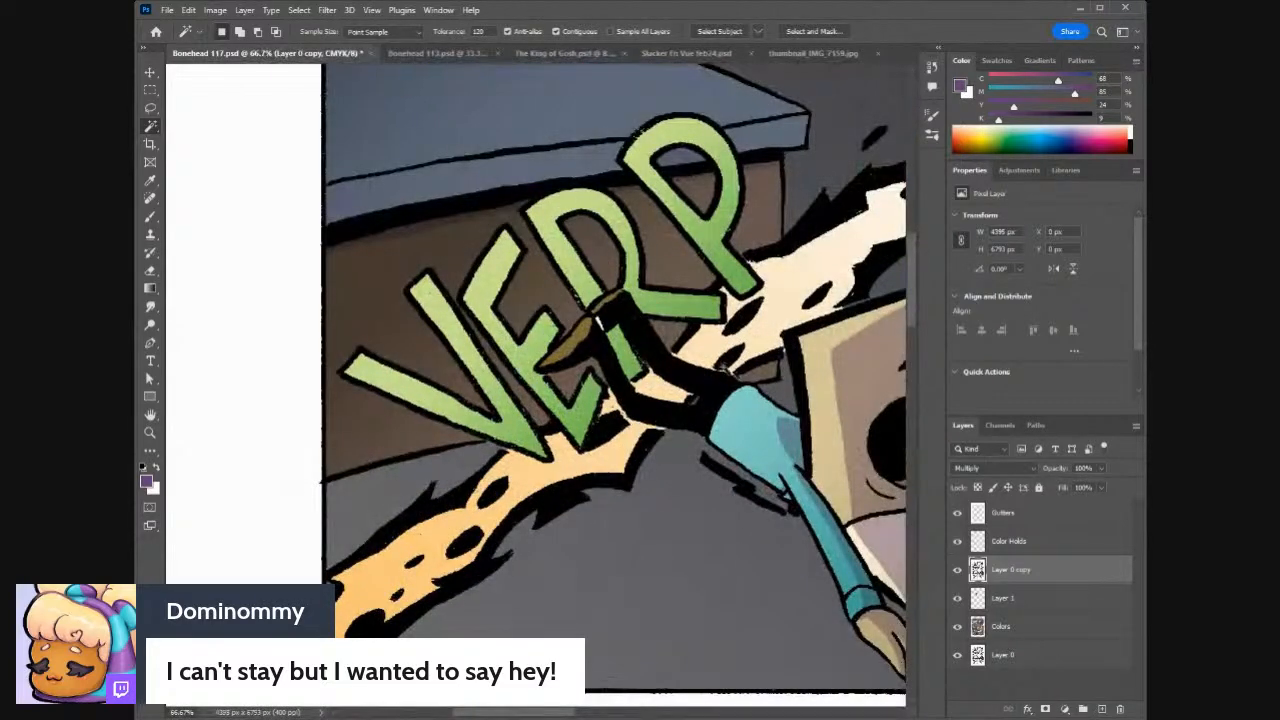
click(728, 477)
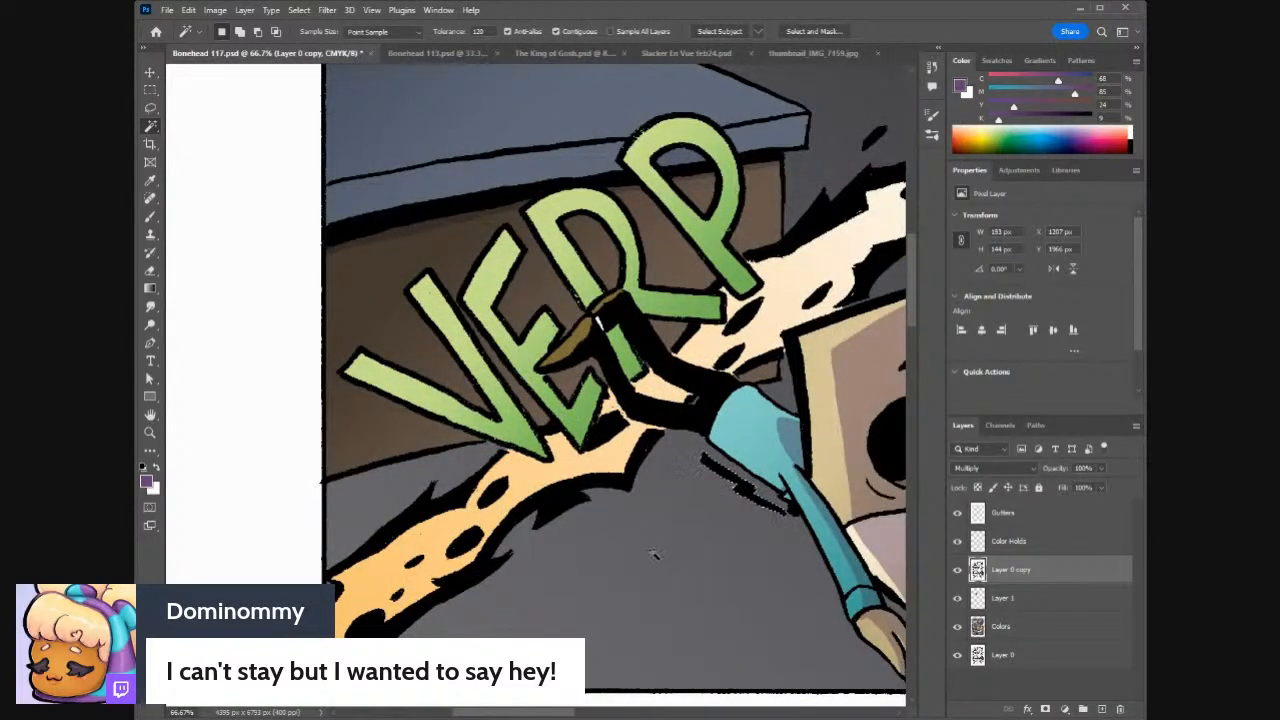
click(555, 32)
click(697, 411)
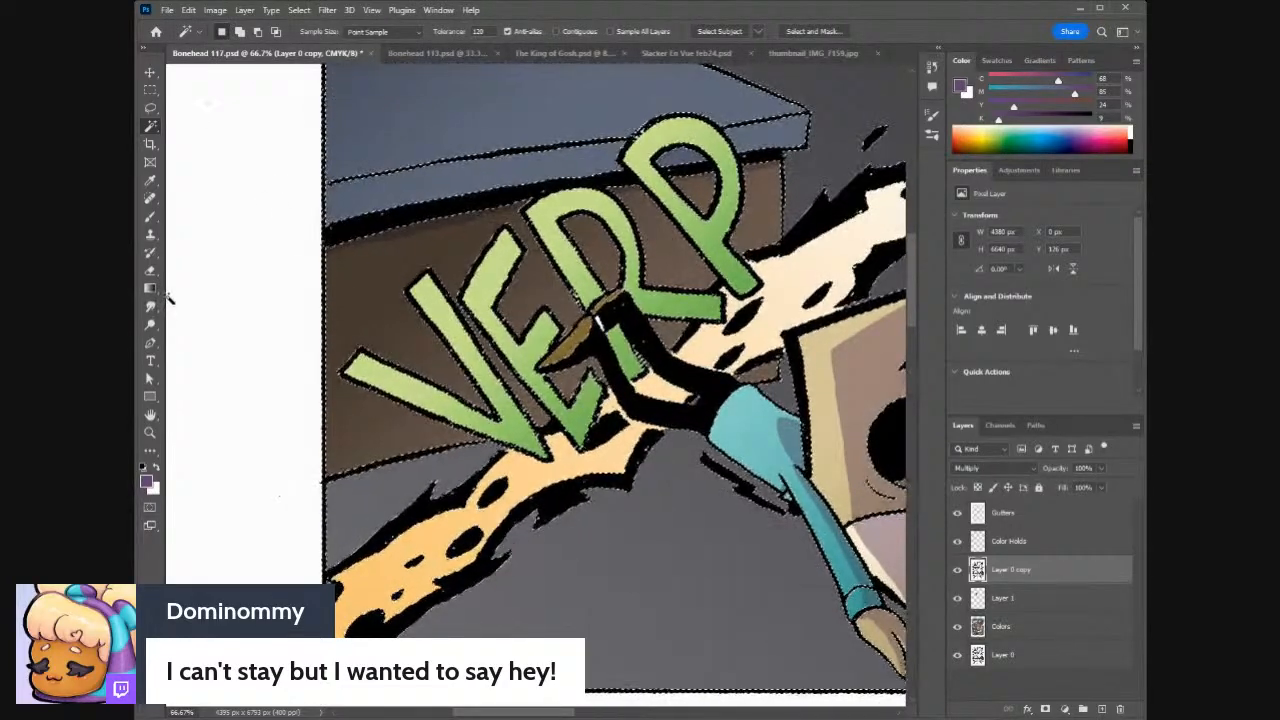
- Activate the Color Holds layer and set the foreground colour to a dark teal for the lettering outlines
click(995, 541)
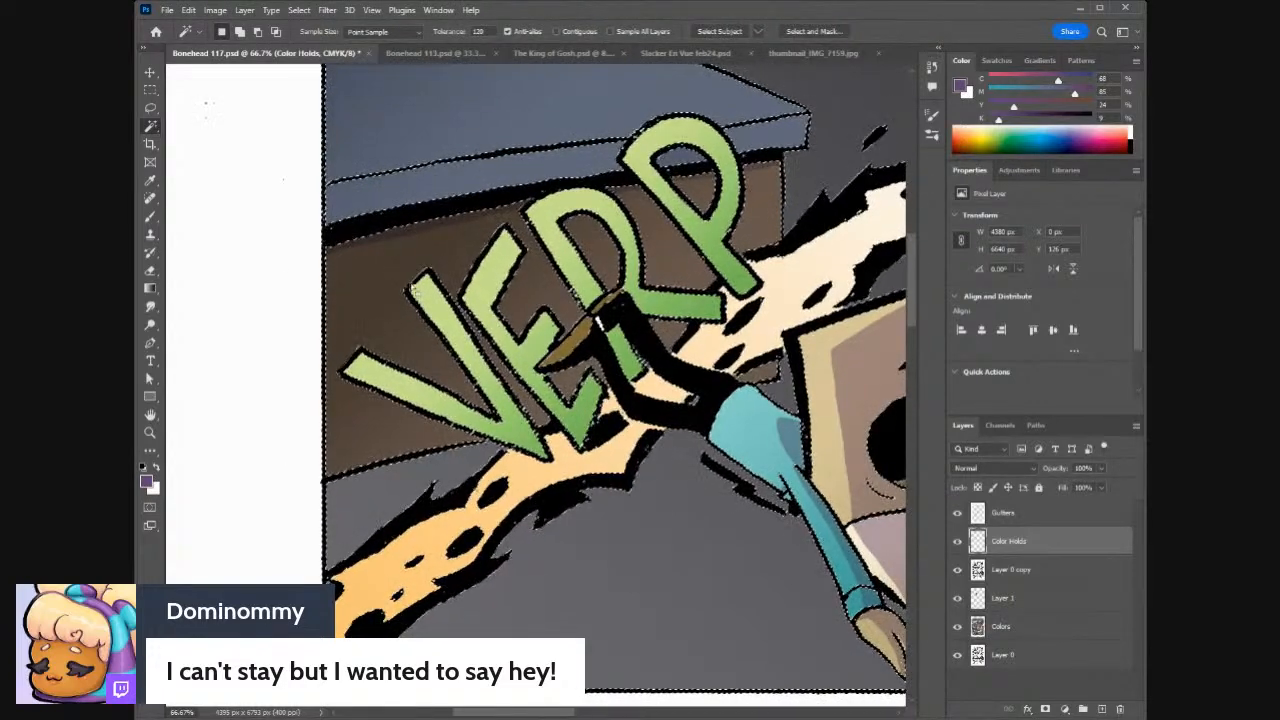
click(368, 336)
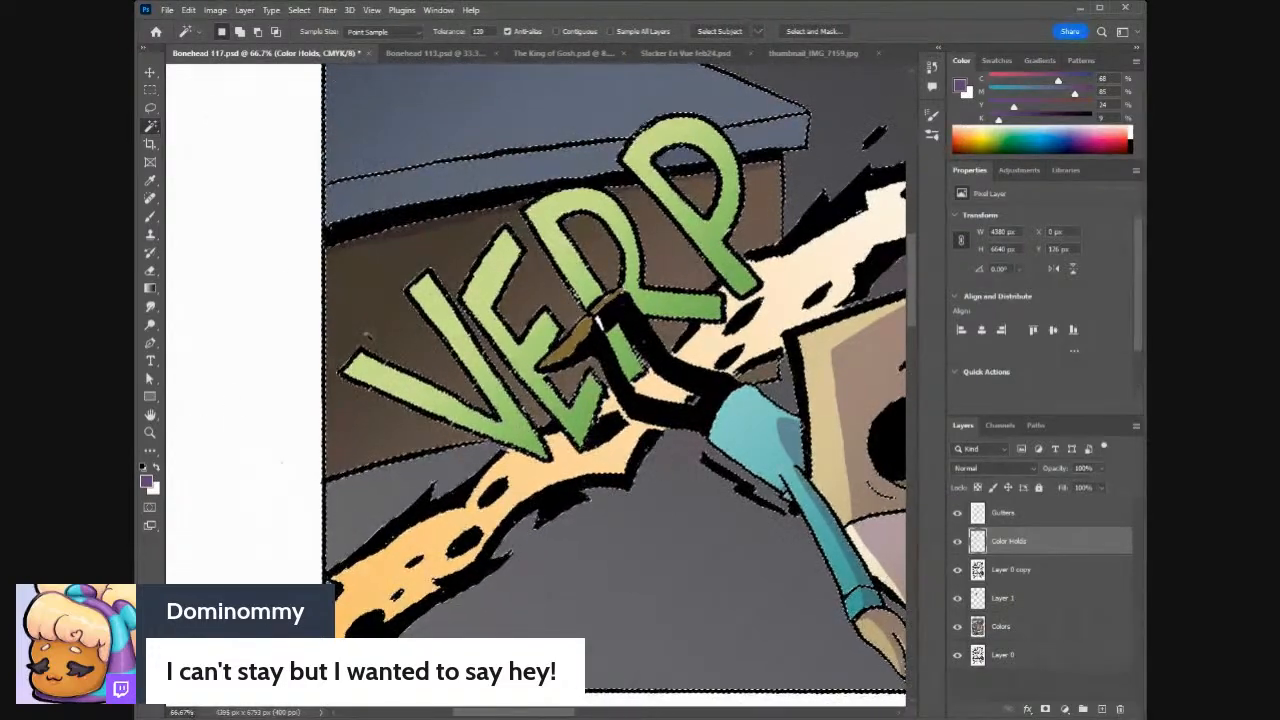
click(147, 485)
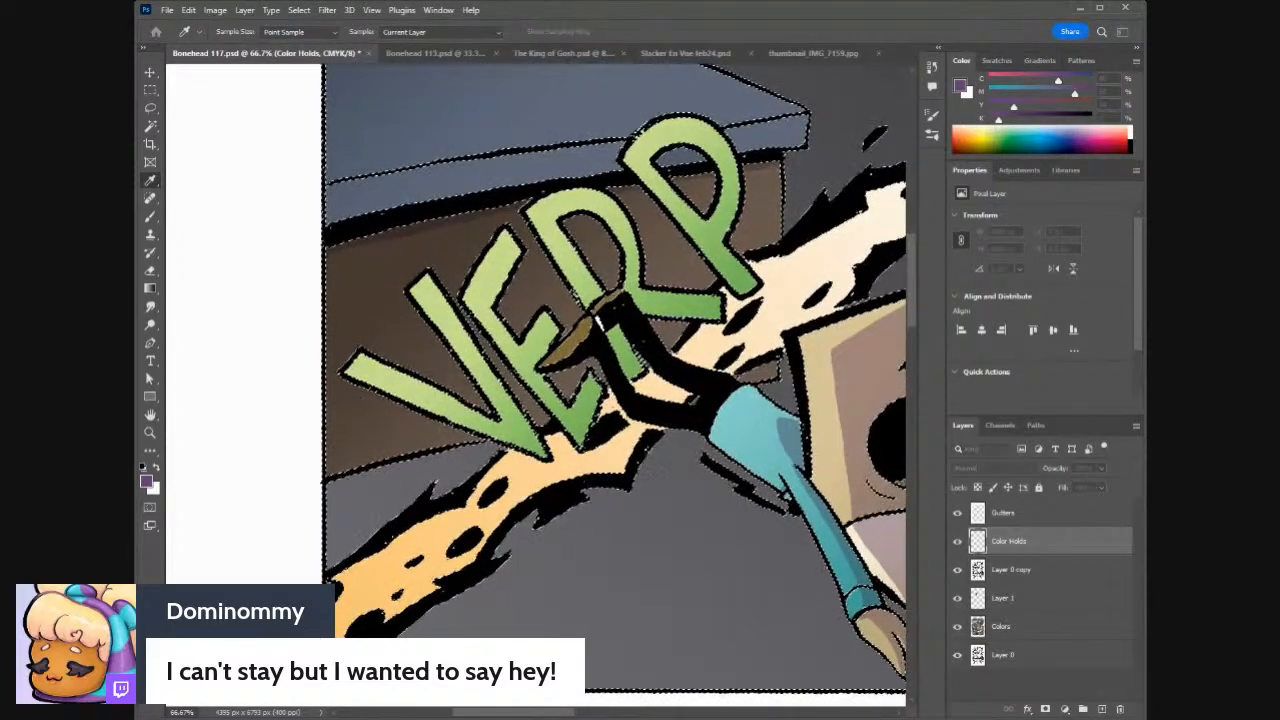
key(Return)
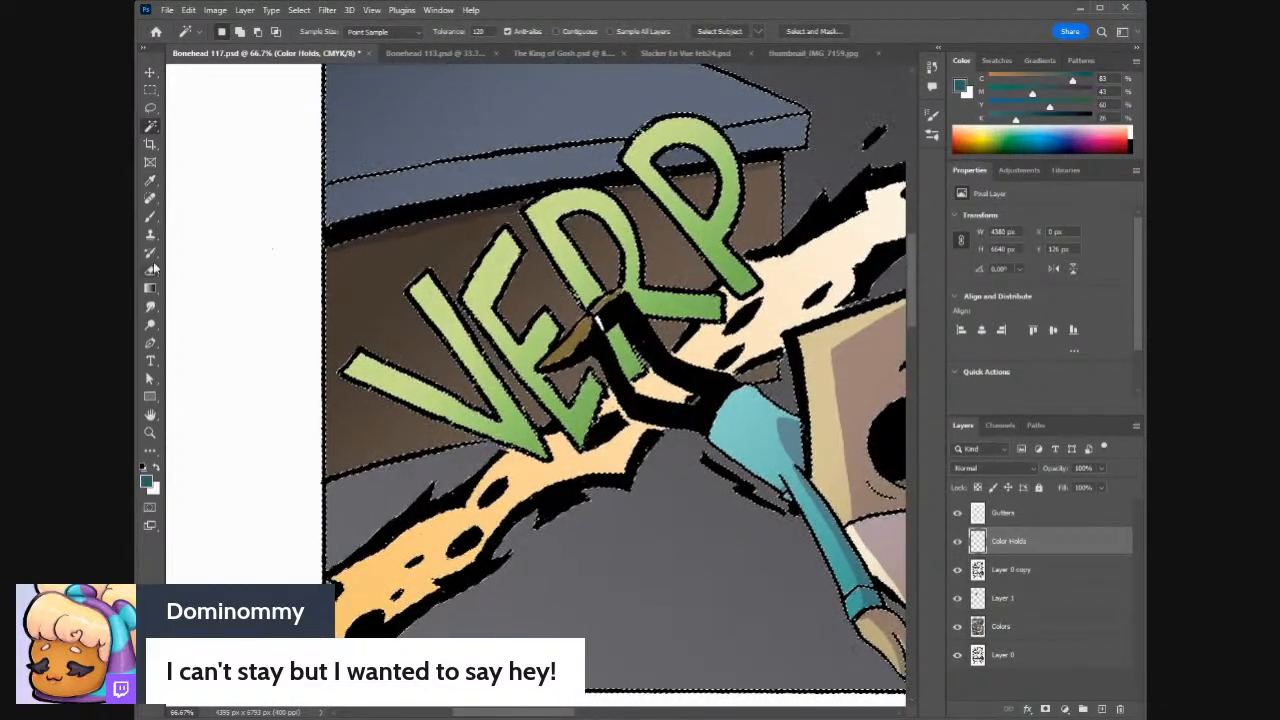
- Brush dark teal over the selected black outlines of the letters V and E in the VERP lettering
click(150, 216)
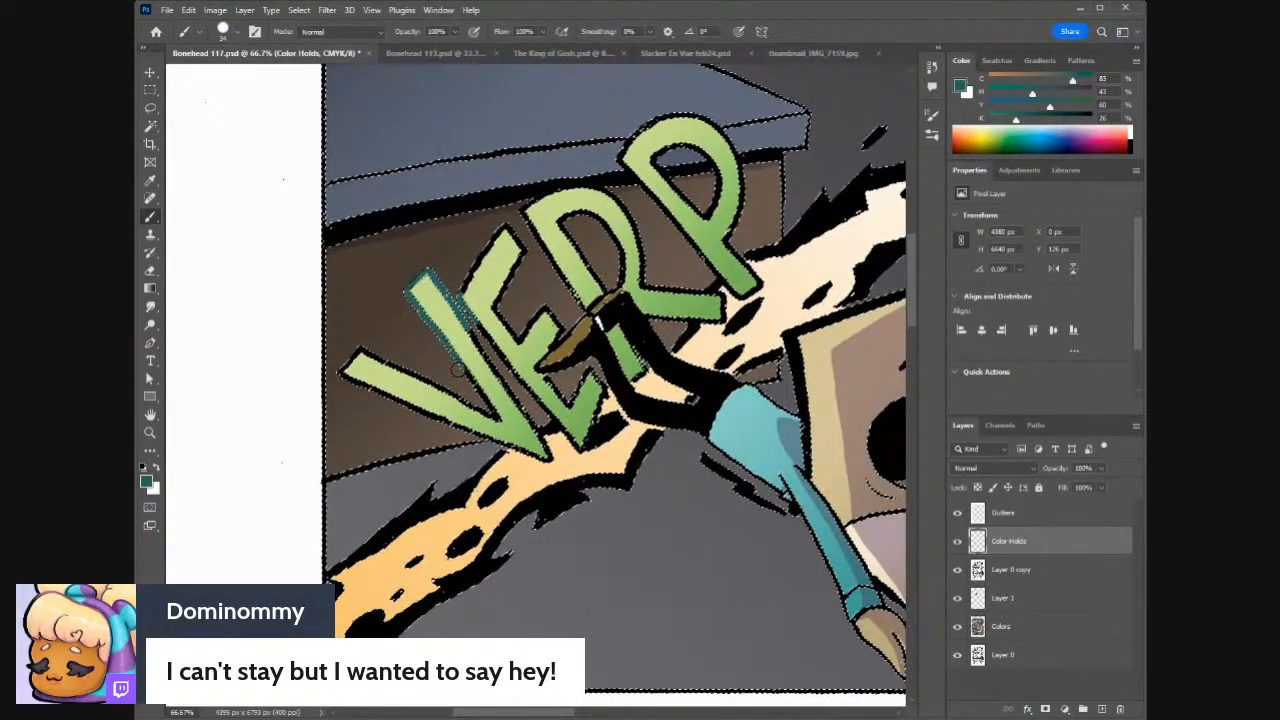
mouse_move(497, 405)
mouse_down()
mouse_move(396, 375)
mouse_move(372, 359)
mouse_move(427, 388)
mouse_move(369, 348)
mouse_move(345, 372)
mouse_move(371, 401)
mouse_move(400, 402)
mouse_move(376, 387)
mouse_move(523, 441)
mouse_up()
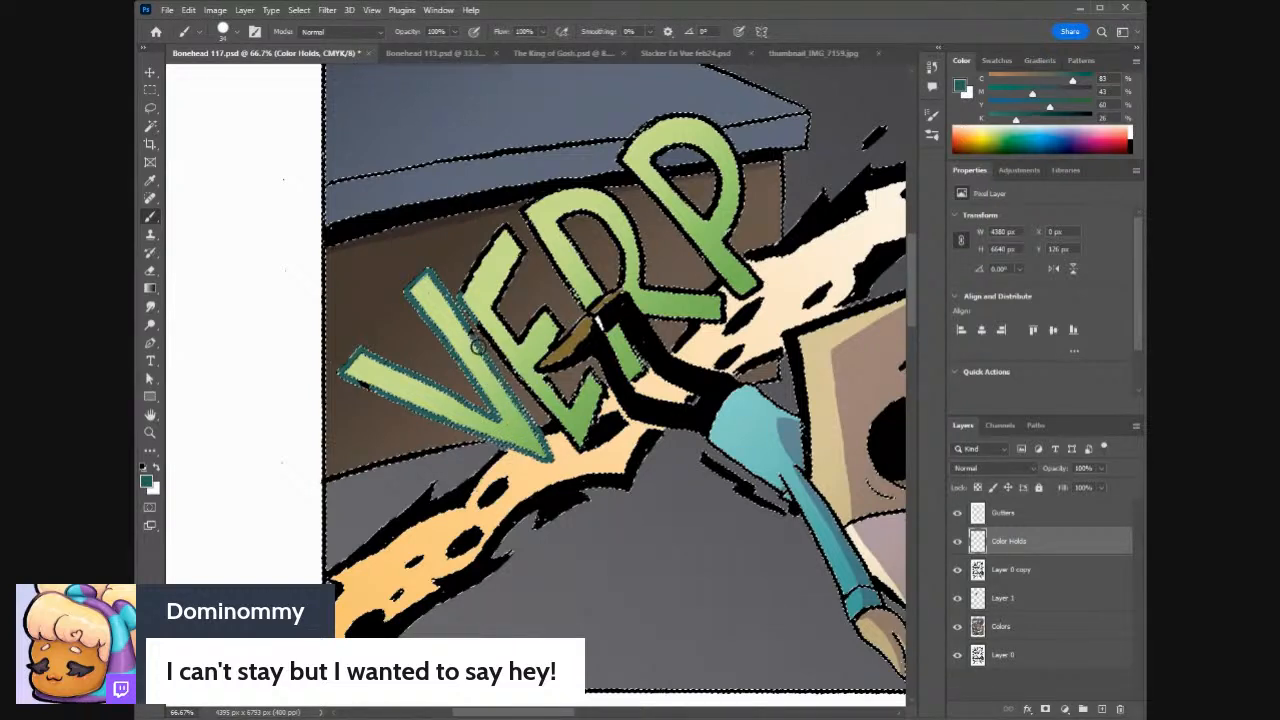
mouse_move(463, 318)
mouse_down()
mouse_move(508, 423)
mouse_move(535, 440)
mouse_up()
mouse_move(463, 311)
mouse_down()
mouse_move(489, 337)
mouse_move(457, 299)
mouse_move(500, 230)
mouse_move(530, 261)
mouse_up()
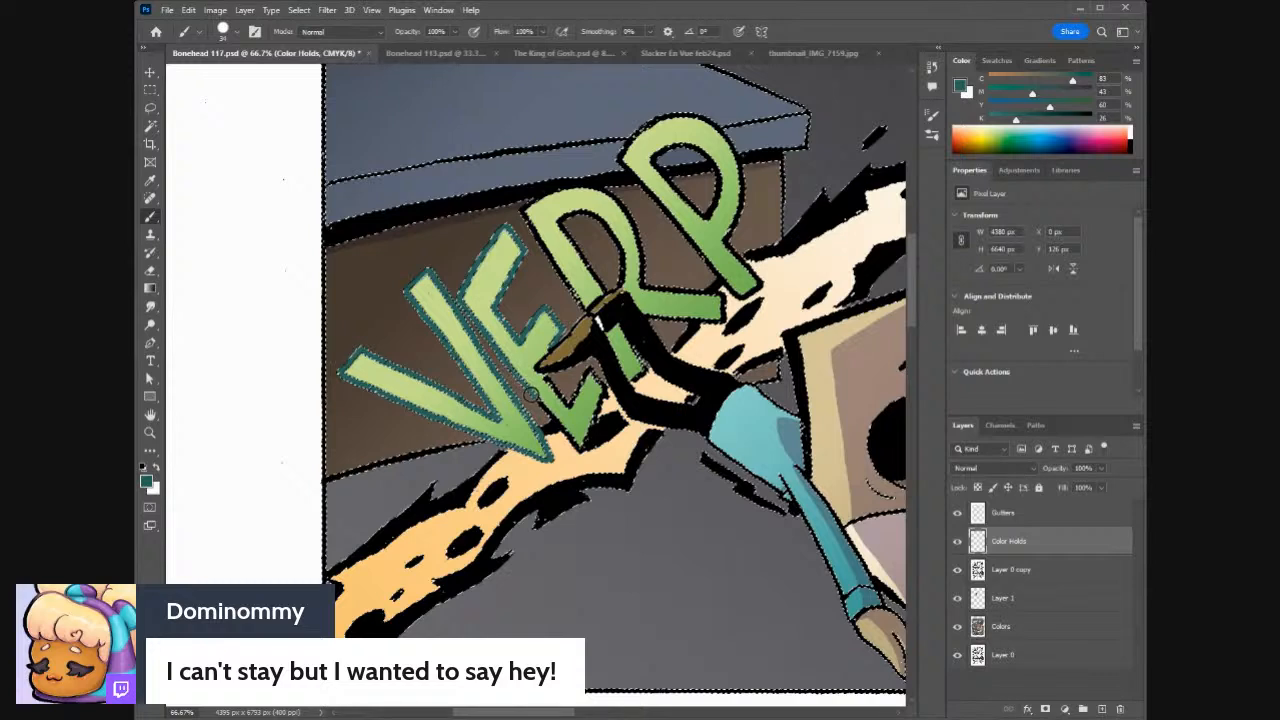
mouse_move(575, 448)
mouse_down()
mouse_move(598, 399)
mouse_move(590, 371)
mouse_up()
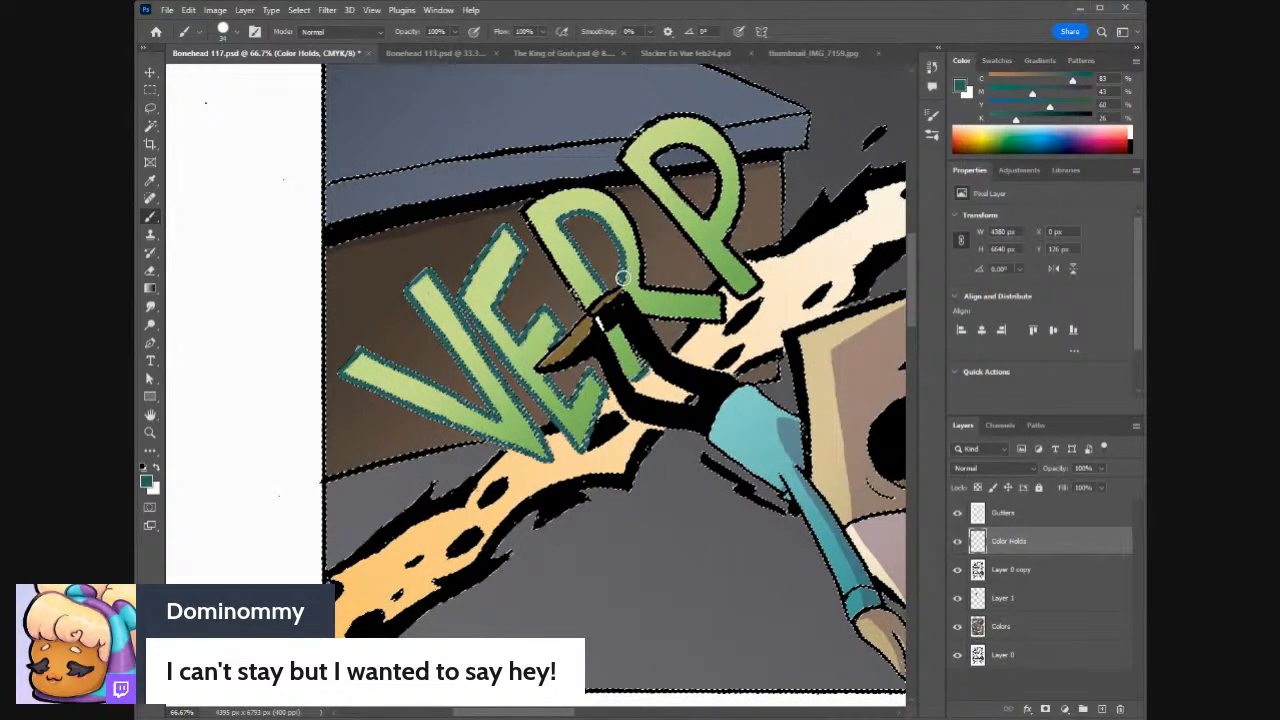
- Brush dark teal over the inner and outer outlines of the letters R and P in VERP
mouse_move(577, 215)
mouse_down()
mouse_move(578, 305)
mouse_move(572, 275)
mouse_move(545, 263)
mouse_move(522, 215)
mouse_move(588, 192)
mouse_move(632, 223)
mouse_move(645, 284)
mouse_move(721, 299)
mouse_move(718, 320)
mouse_move(653, 303)
mouse_move(655, 314)
mouse_move(616, 276)
mouse_up()
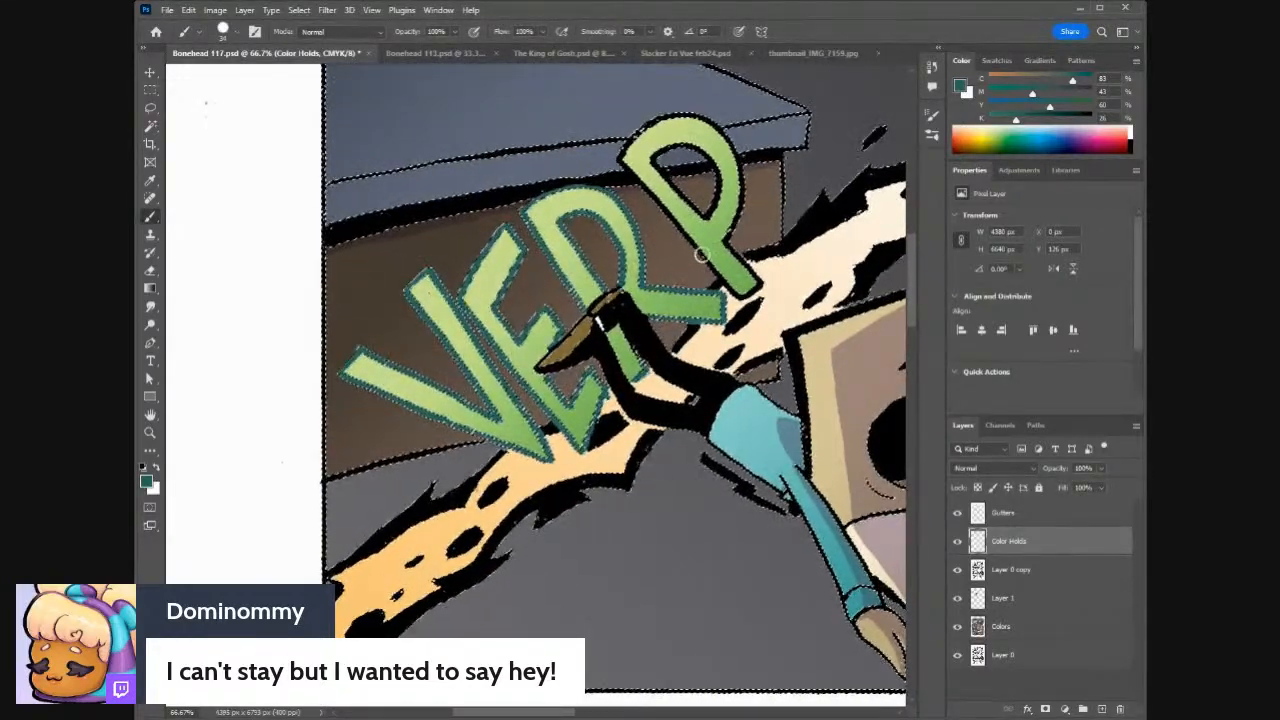
drag(743, 288, 763, 283)
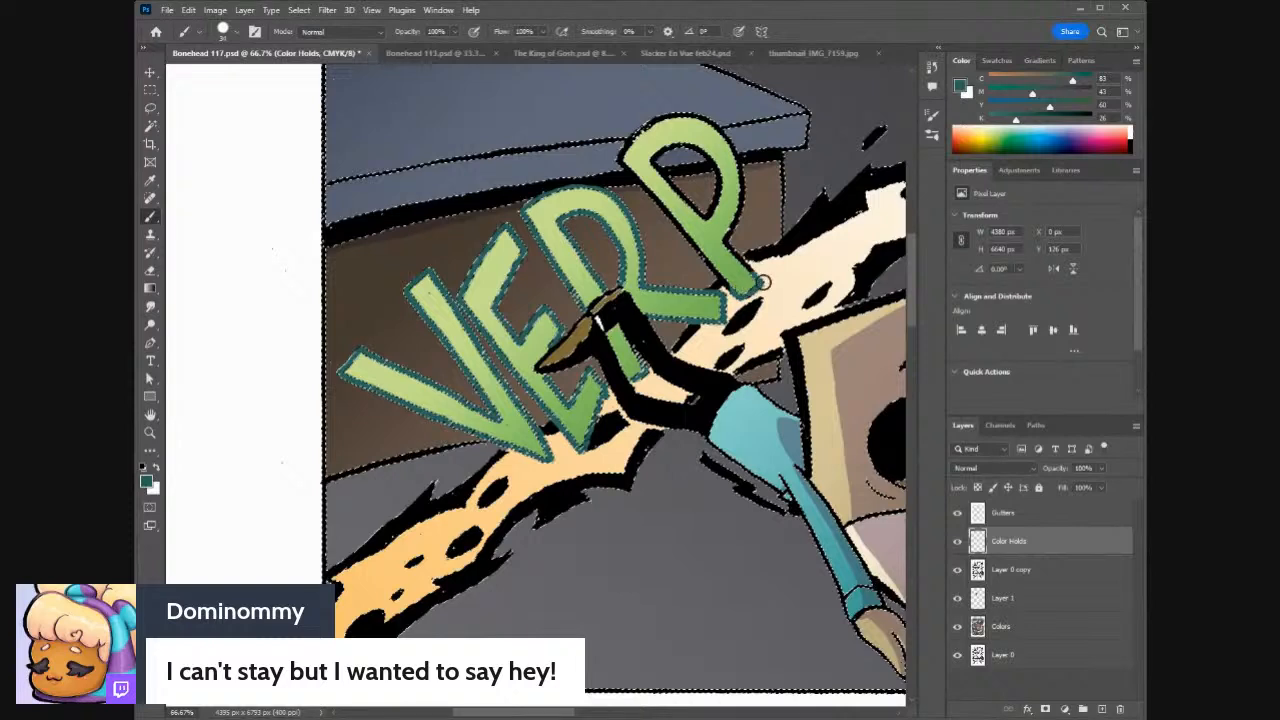
mouse_move(720, 239)
mouse_down()
mouse_move(731, 228)
mouse_move(716, 176)
mouse_up()
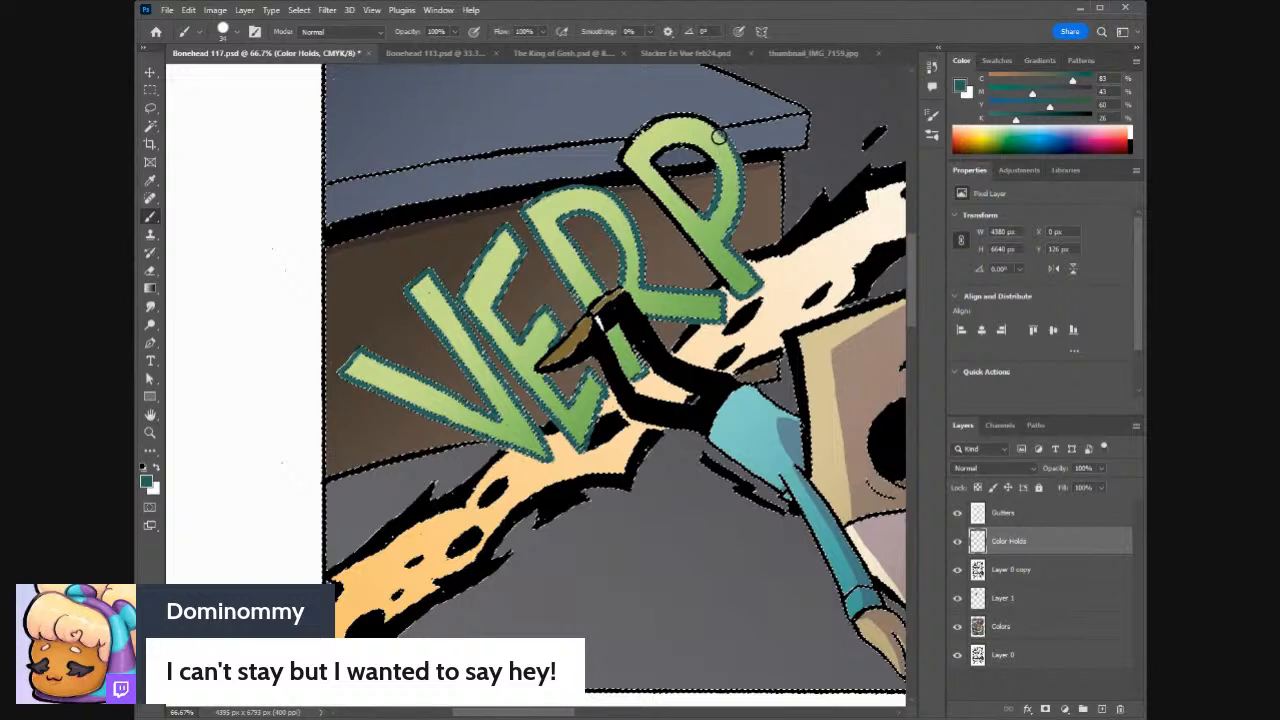
mouse_move(692, 115)
mouse_down()
mouse_move(646, 129)
mouse_move(629, 157)
mouse_move(645, 132)
mouse_move(630, 160)
mouse_move(735, 283)
mouse_up()
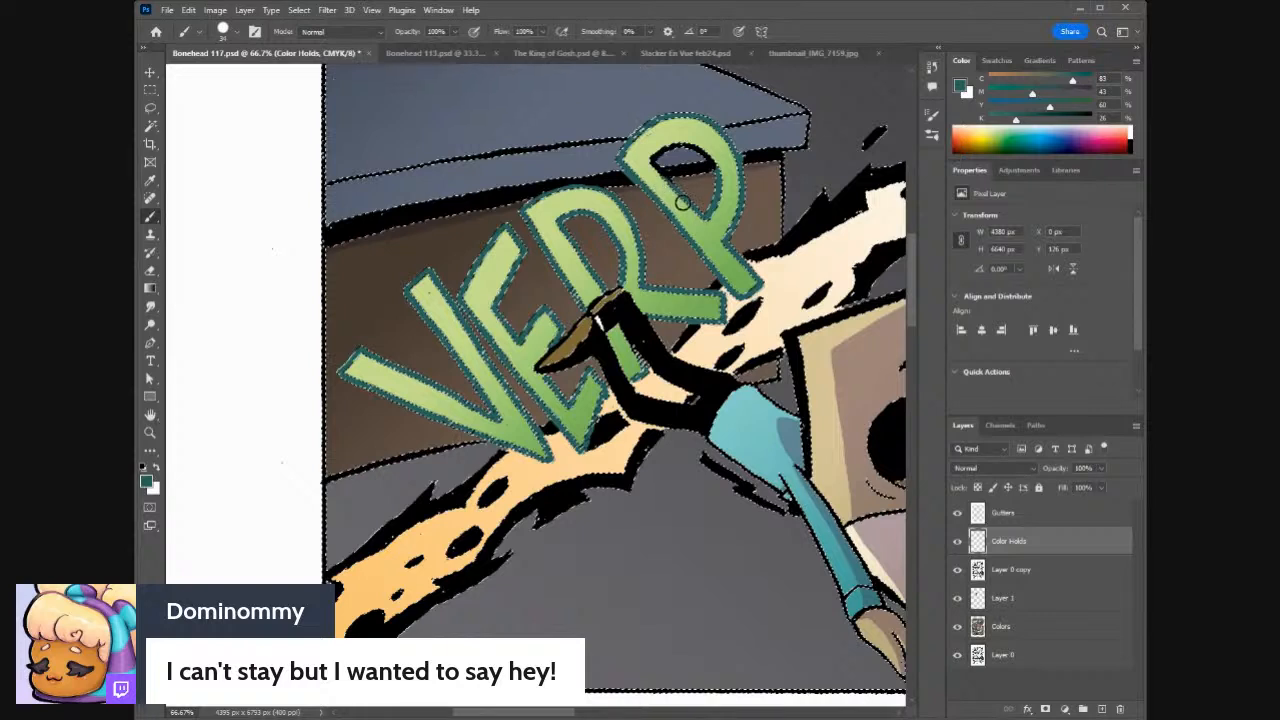
mouse_move(650, 168)
mouse_down()
mouse_move(688, 144)
mouse_move(712, 157)
mouse_up()
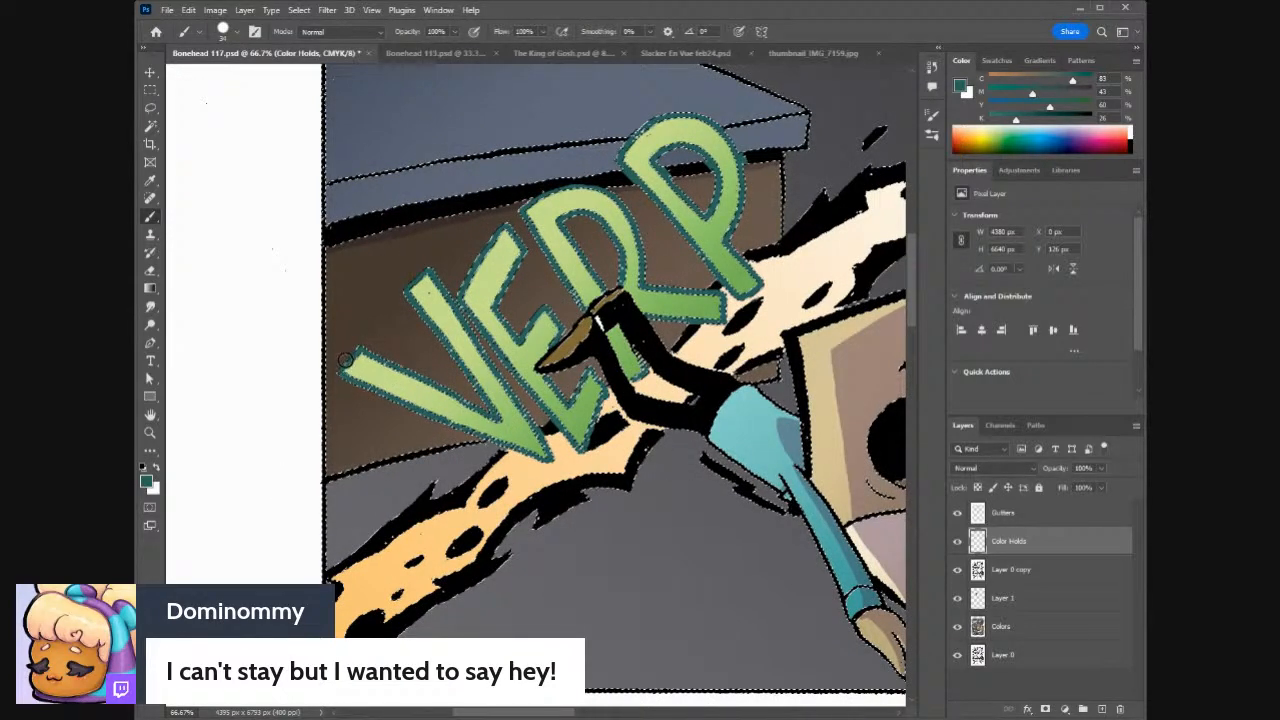
- Inspect the lettering at 200% and cover the black still left along the R's upper curve with teal
key(ctrl+minus)
key(ctrl+plus)
key(ctrl+plus)
key(ctrl+plus)
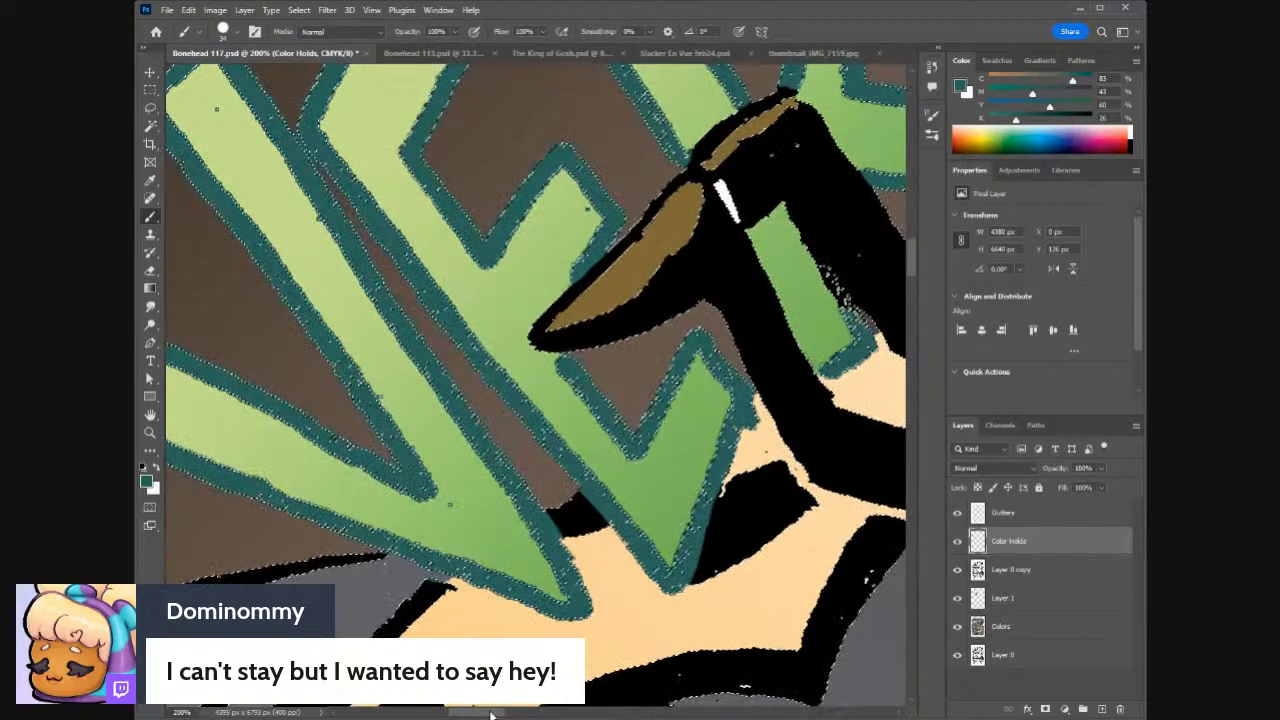
drag(475, 711, 452, 711)
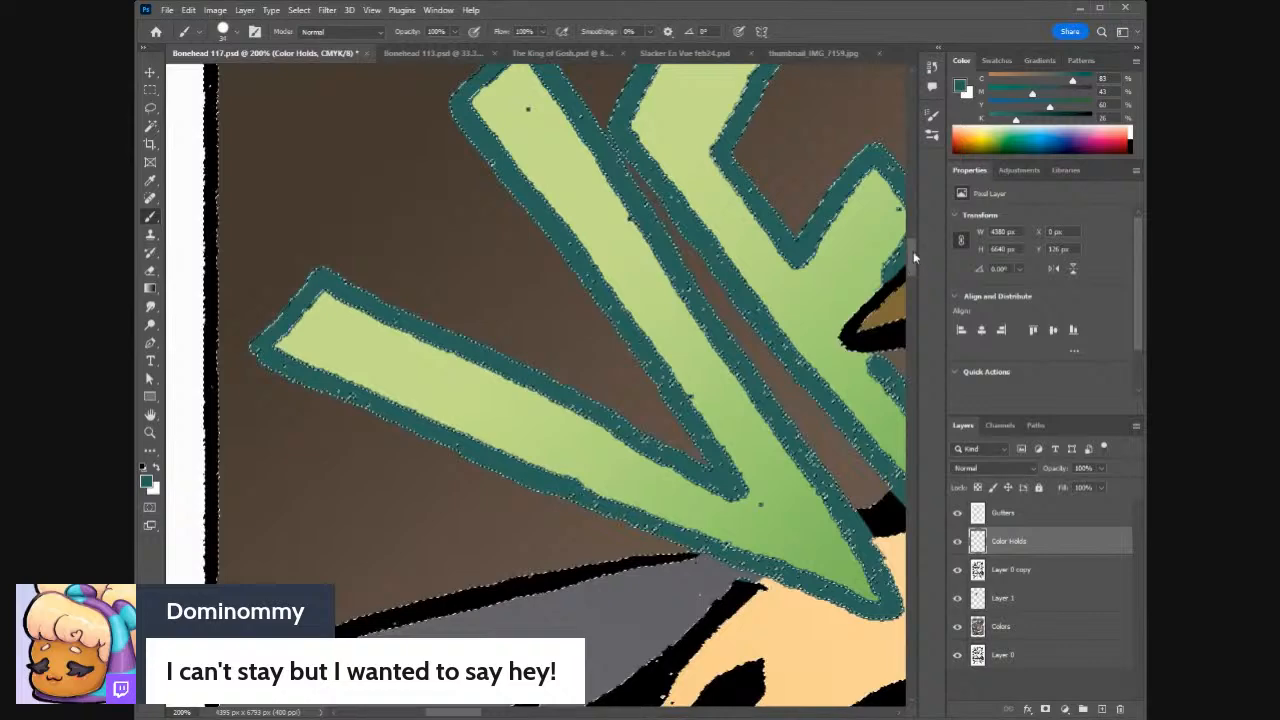
scroll(914, 250, up, 5)
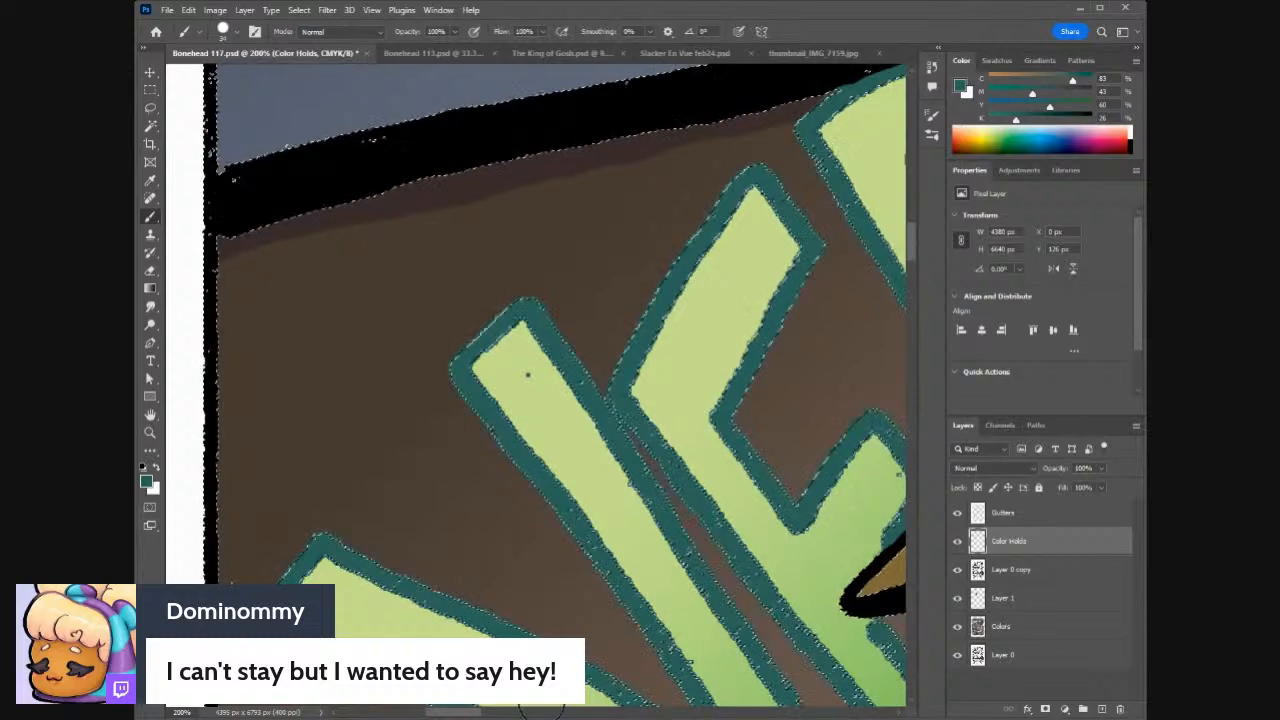
drag(468, 711, 498, 712)
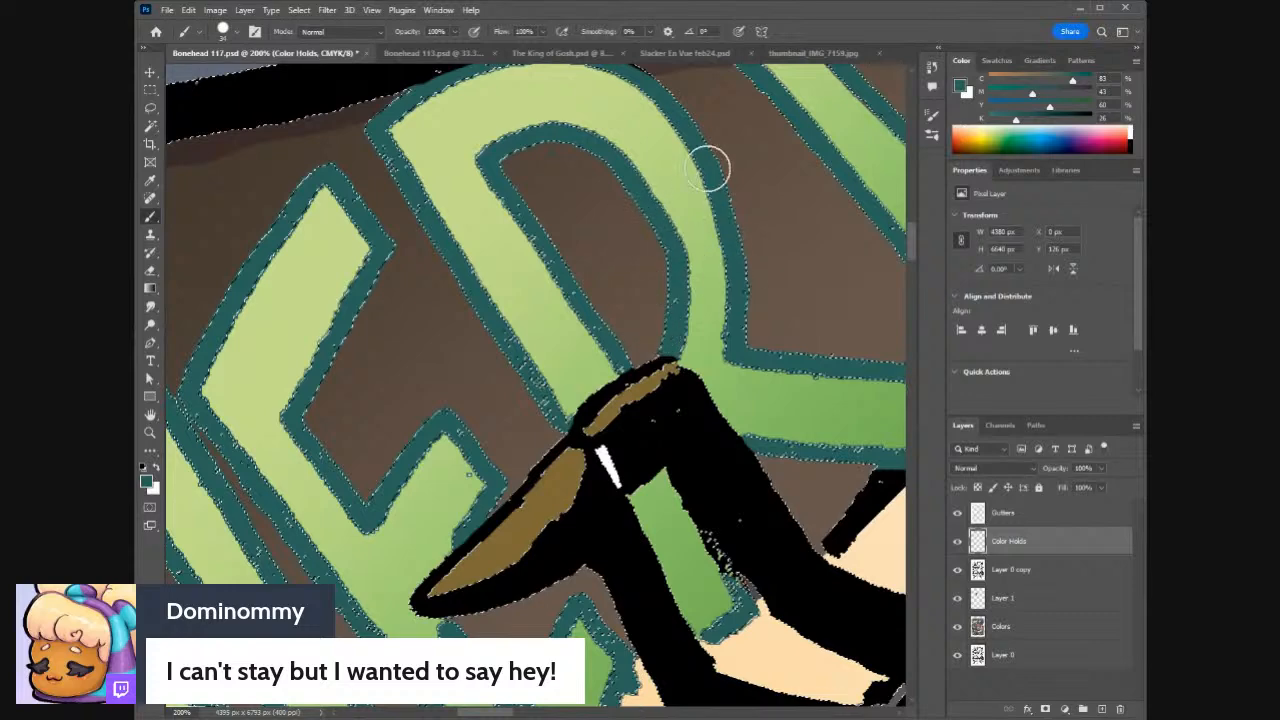
scroll(543, 271, up, 3)
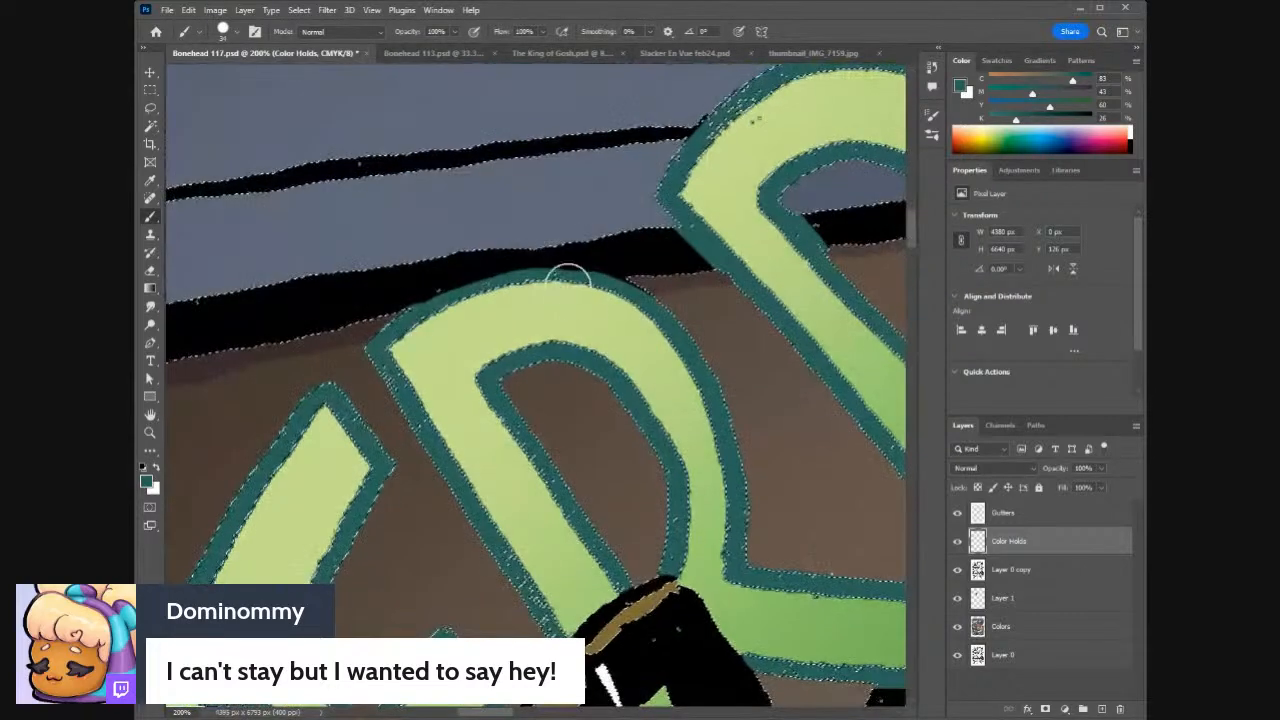
mouse_move(626, 307)
mouse_down()
mouse_move(533, 290)
mouse_move(446, 317)
mouse_move(397, 360)
mouse_move(380, 345)
mouse_move(386, 363)
mouse_up()
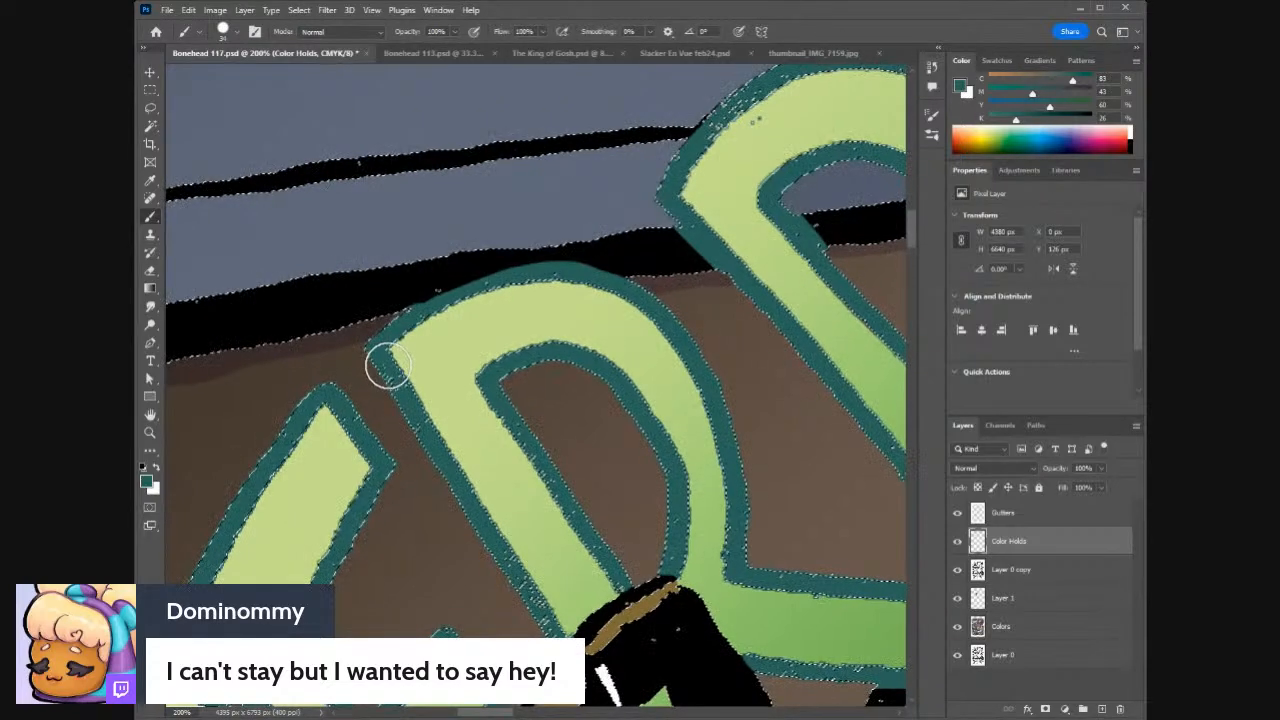
- Fill the P's upper-left outline with teal and erase the overspill from the adjoining black background line
key(e)
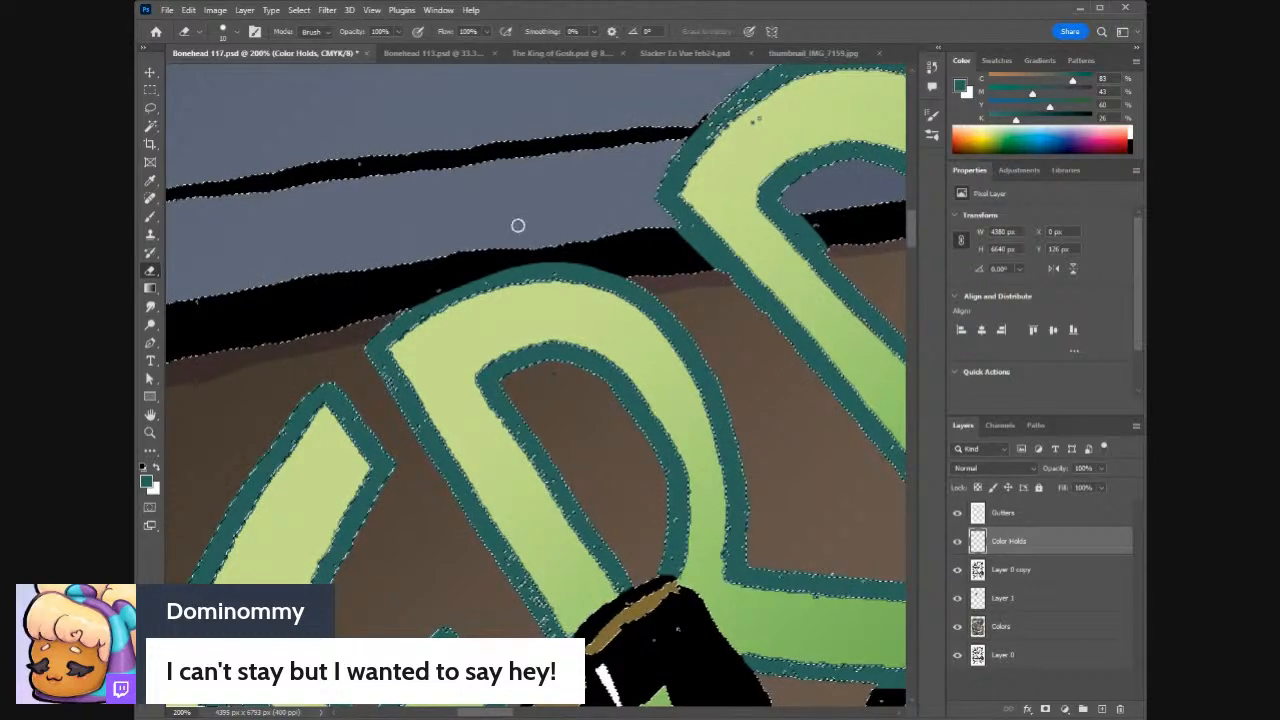
key(b)
mouse_move(739, 117)
mouse_down()
mouse_move(700, 143)
mouse_move(655, 207)
mouse_up()
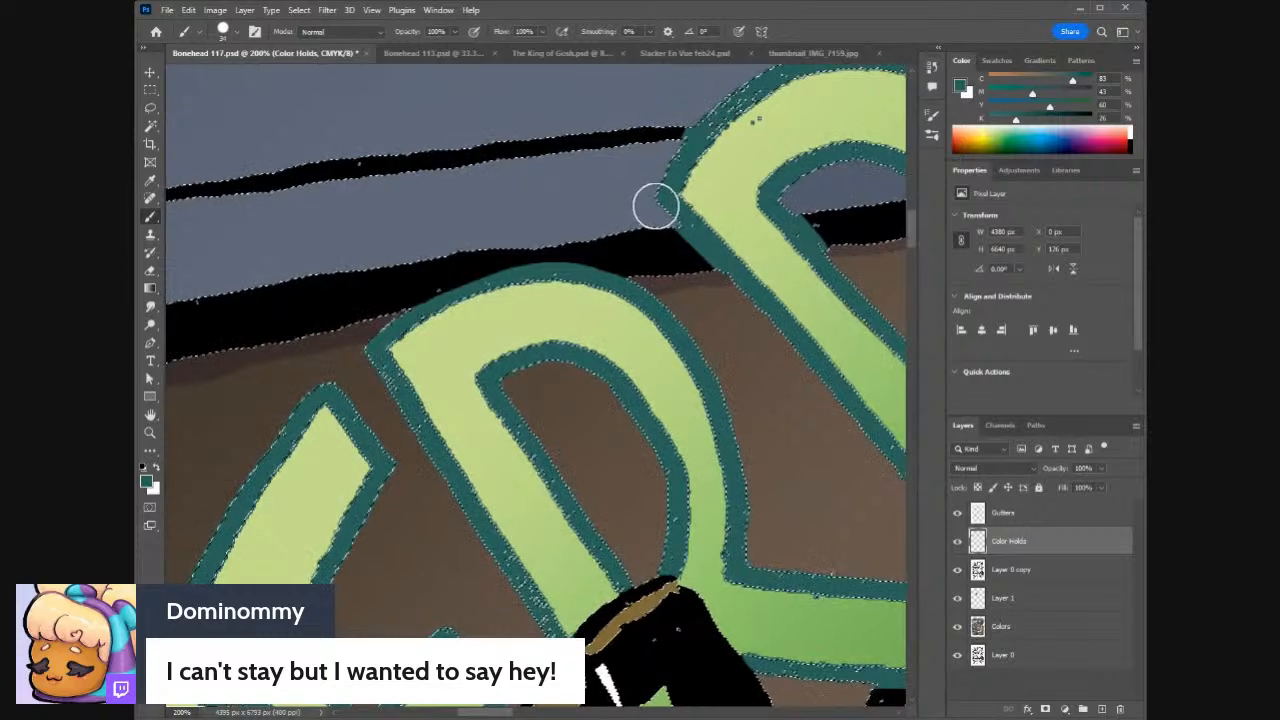
key(e)
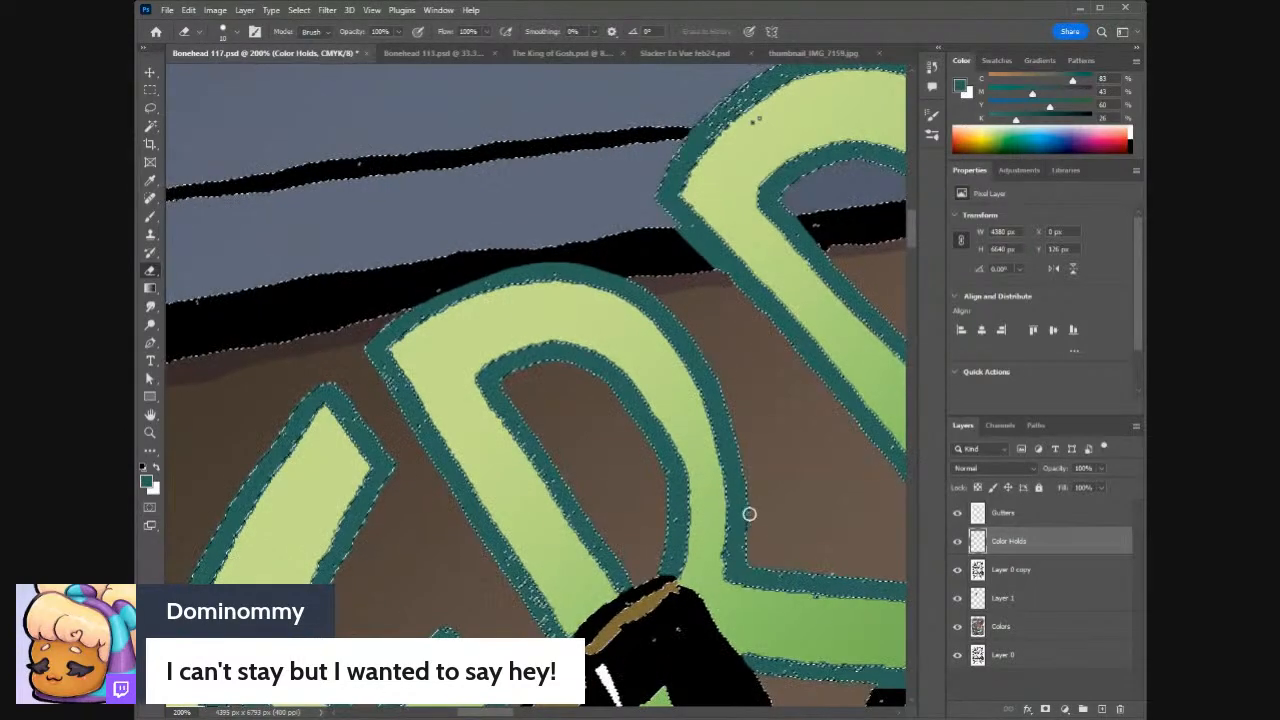
key(b)
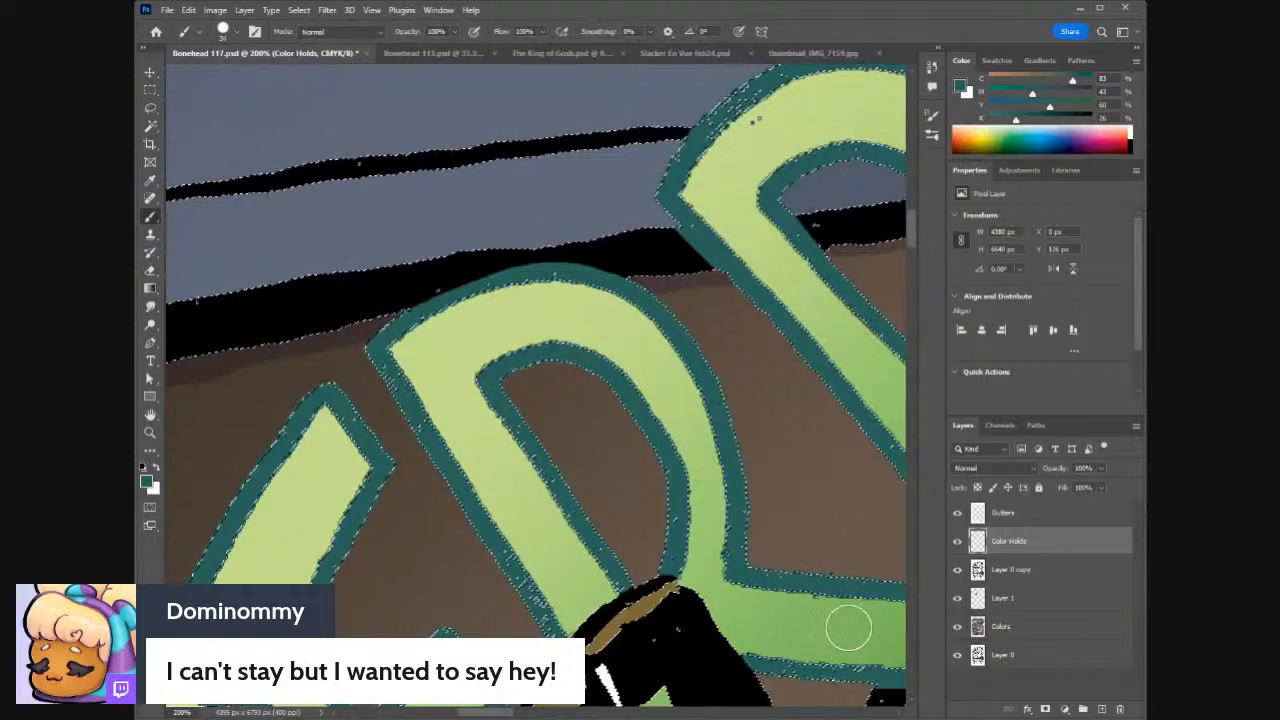
- Check and clean up the teal outline around the E's lower tip, resampling the outline teal for the brush
drag(912, 233, 913, 254)
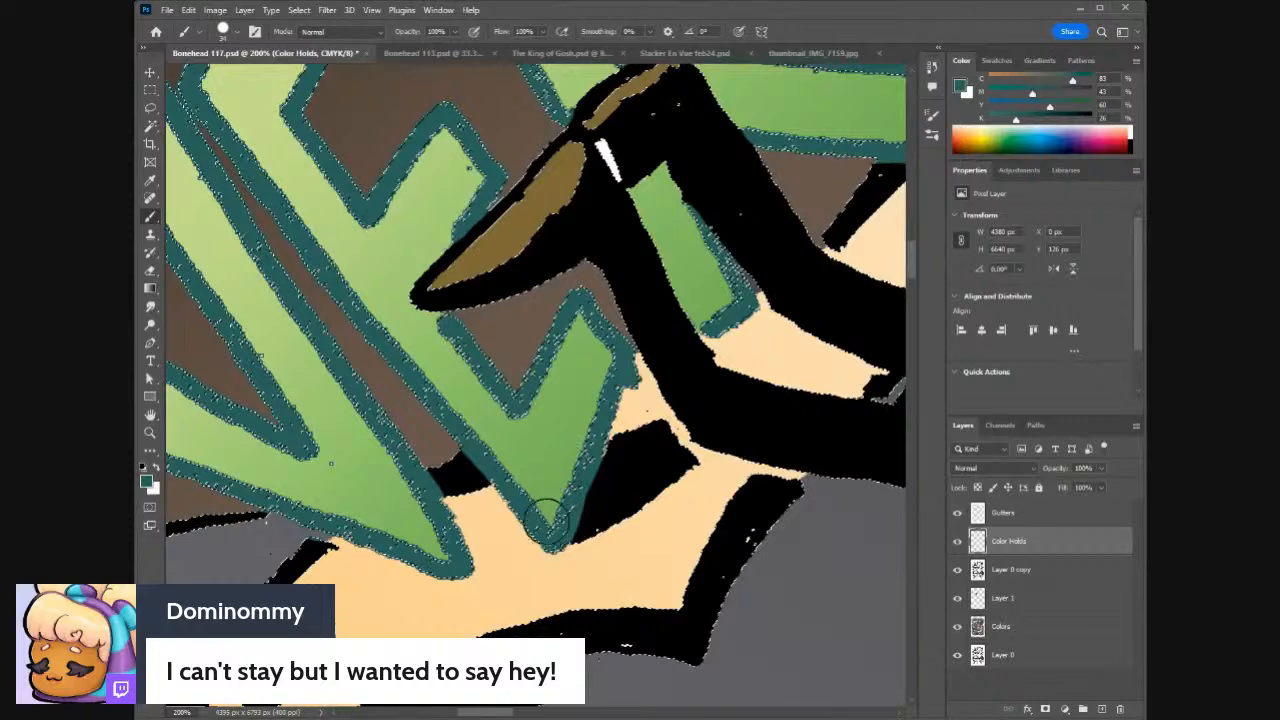
key(e)
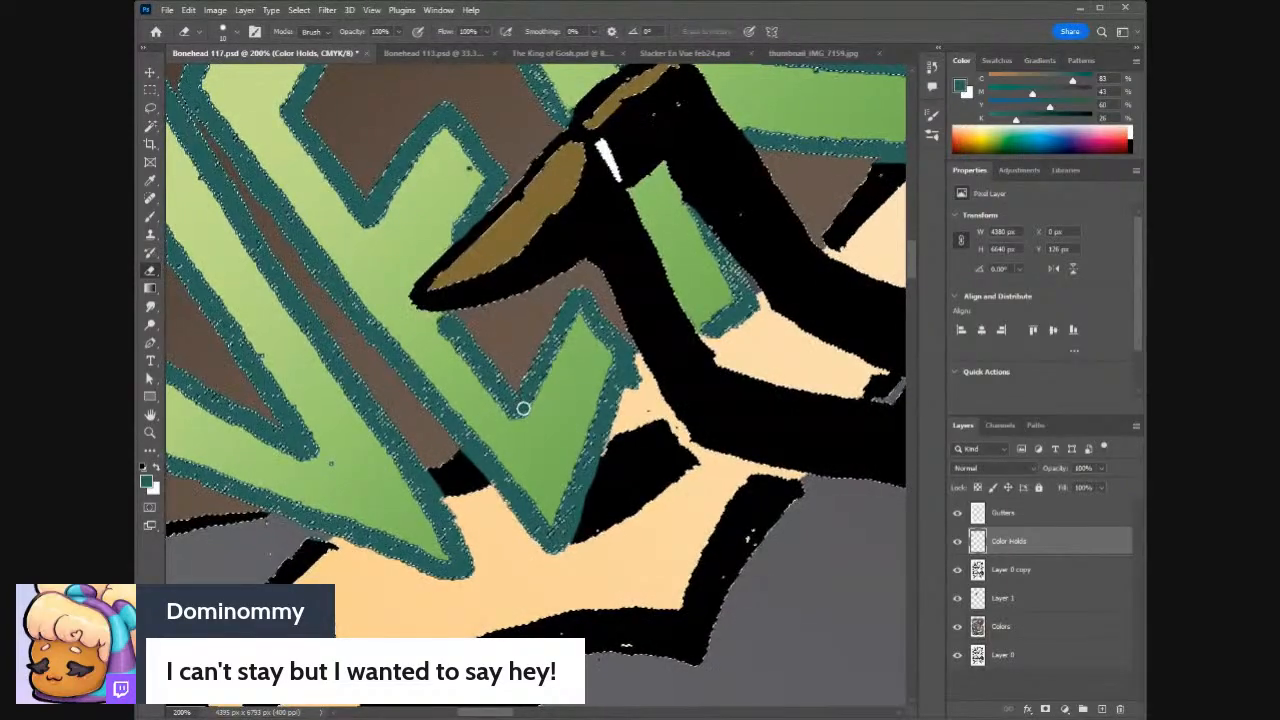
key(i)
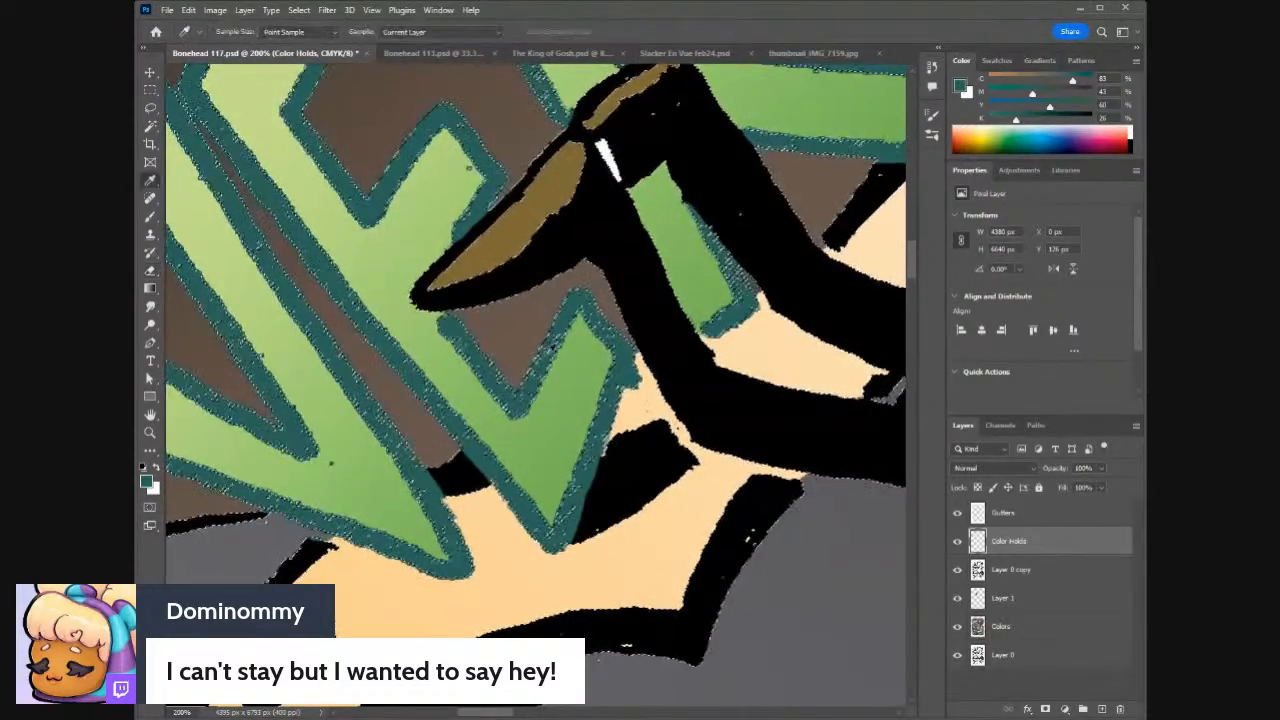
key(b)
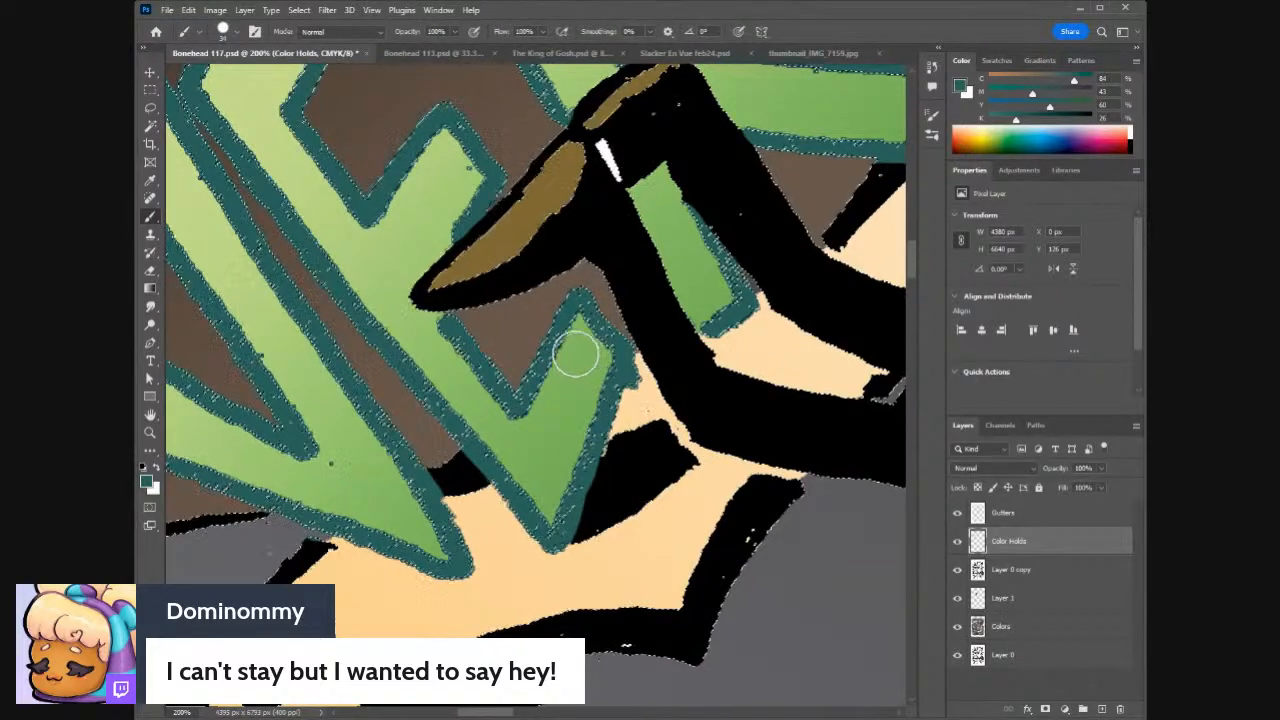
scroll(536, 380, right, 5)
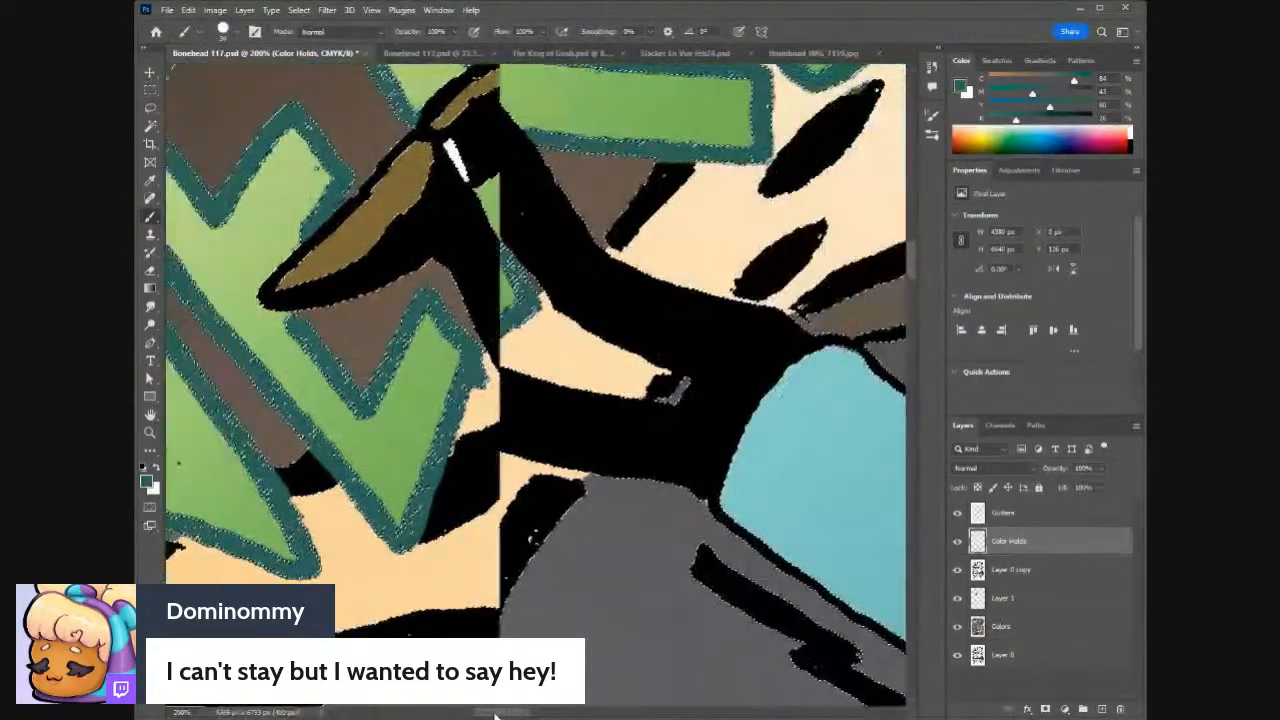
scroll(536, 380, left, 6)
key(i)
key(b)
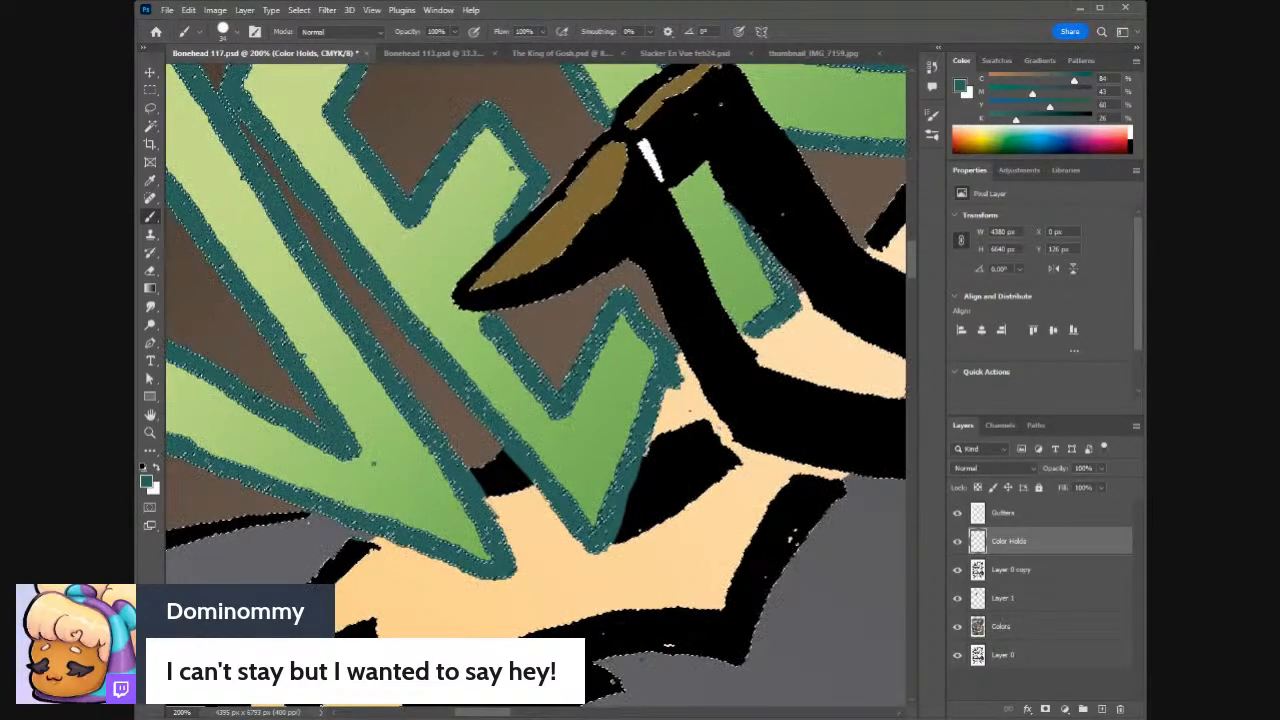
drag(487, 713, 520, 713)
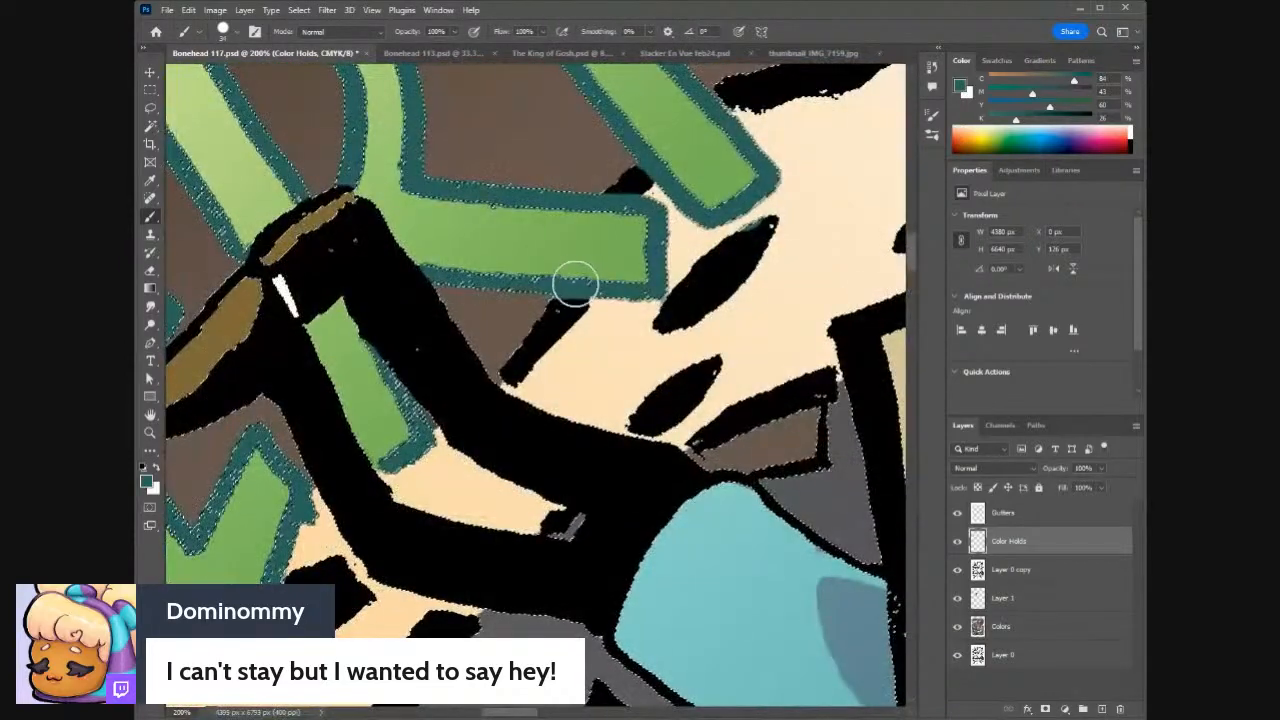
- Erase the teal overspill around the outer curve of the P where it meets the black background lines
key(e)
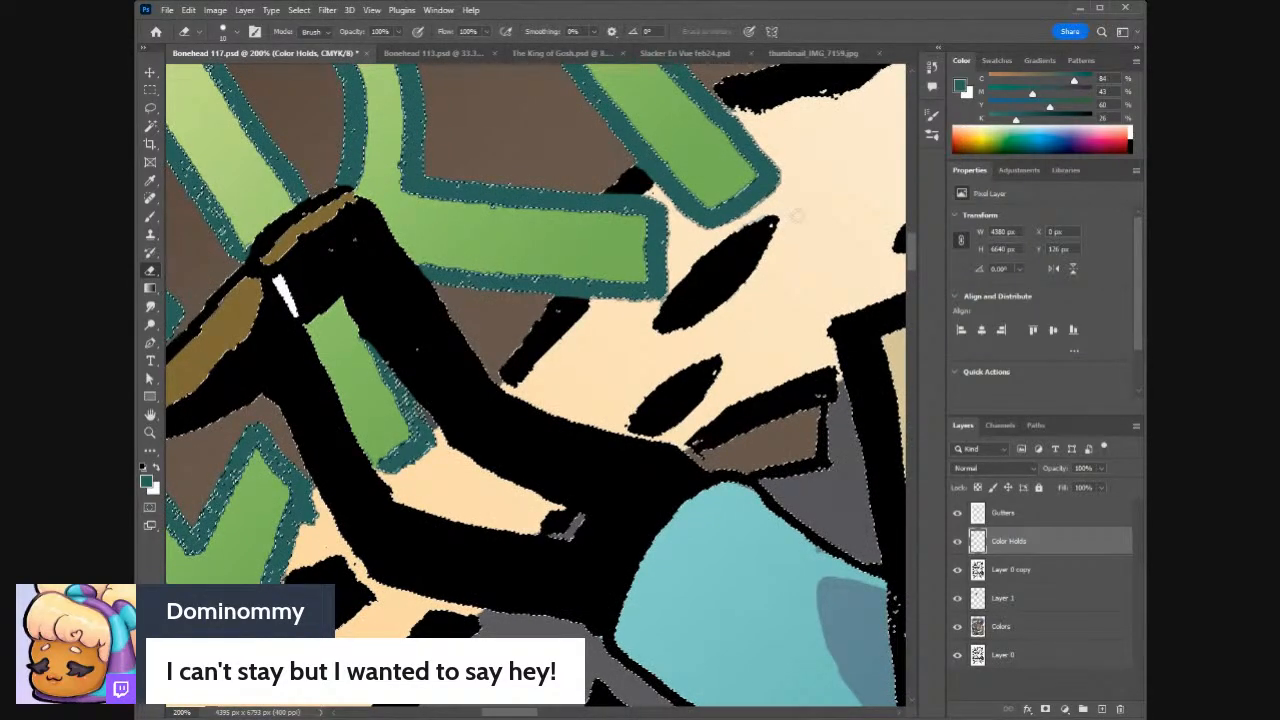
scroll(700, 280, up, 10)
drag(734, 342, 743, 397)
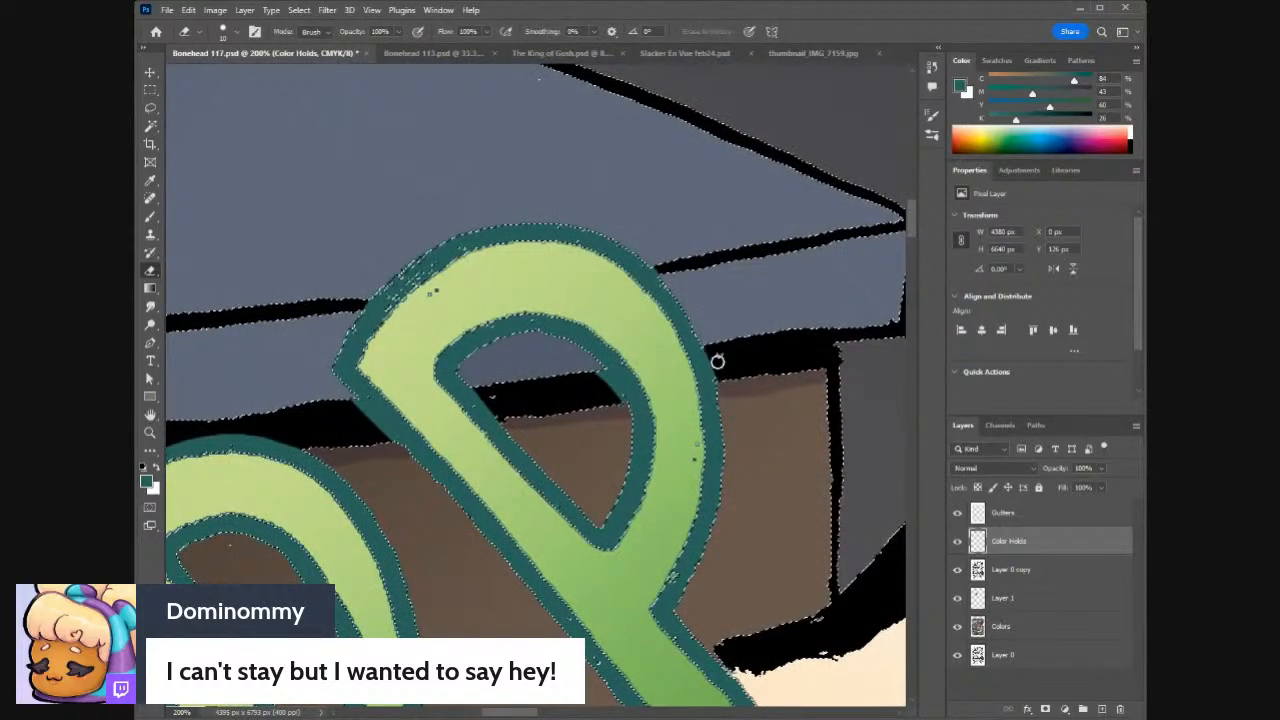
drag(586, 383, 609, 399)
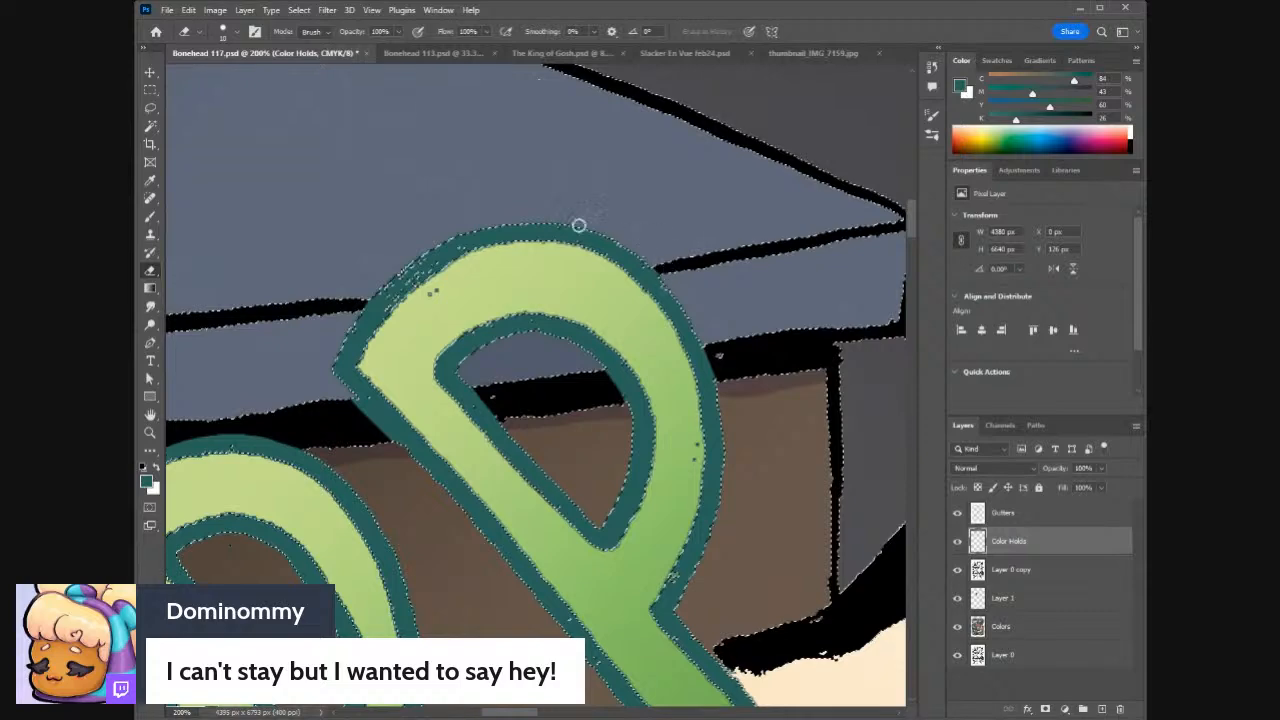
- Try to clean up the teal at the tip of the V's right arm with the eraser
mouse_move(516, 713)
mouse_down()
mouse_move(471, 713)
mouse_move(494, 713)
mouse_up()
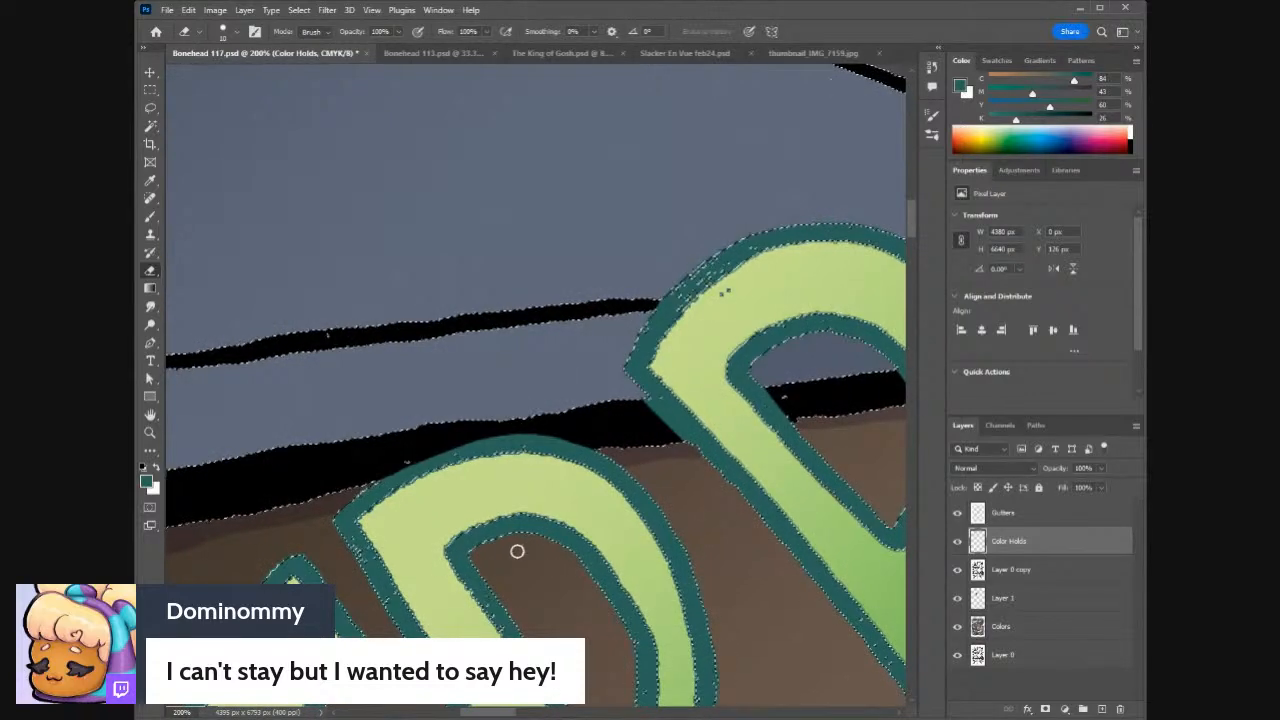
drag(912, 245, 915, 265)
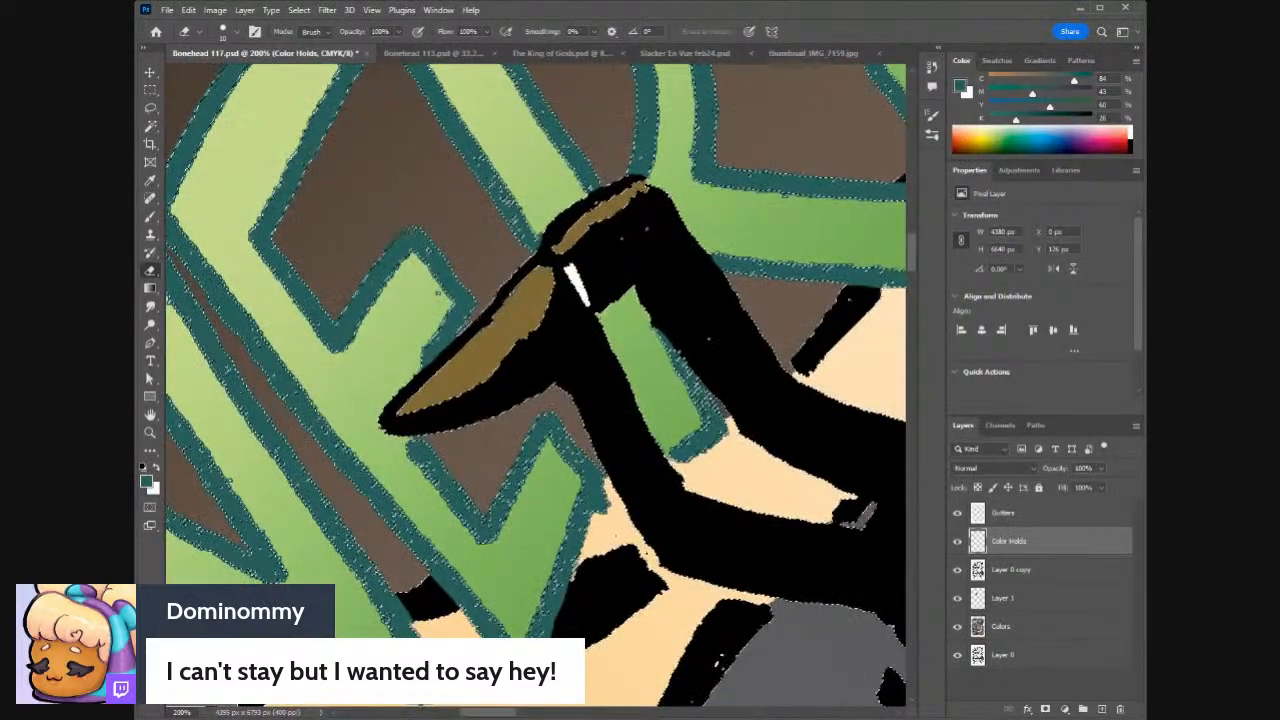
mouse_move(479, 714)
mouse_down()
mouse_move(434, 712)
mouse_move(455, 712)
mouse_up()
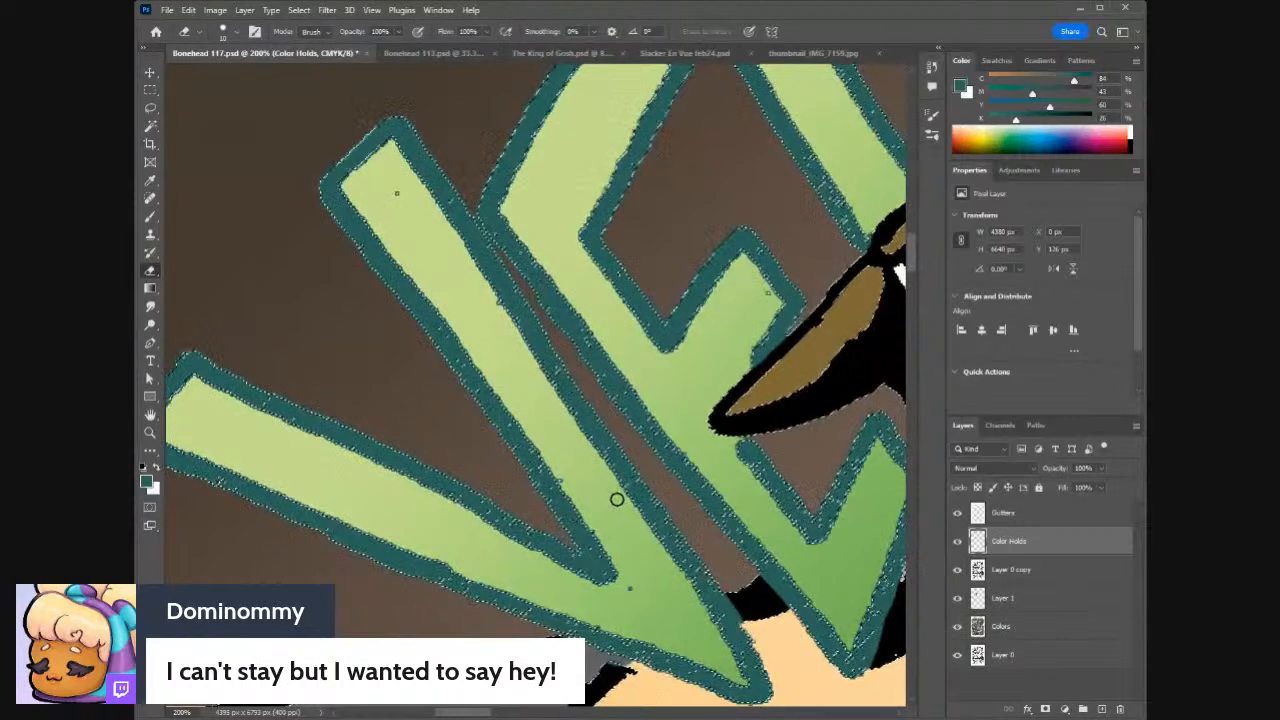
mouse_move(360, 162)
mouse_down()
mouse_move(398, 128)
mouse_move(366, 158)
mouse_up()
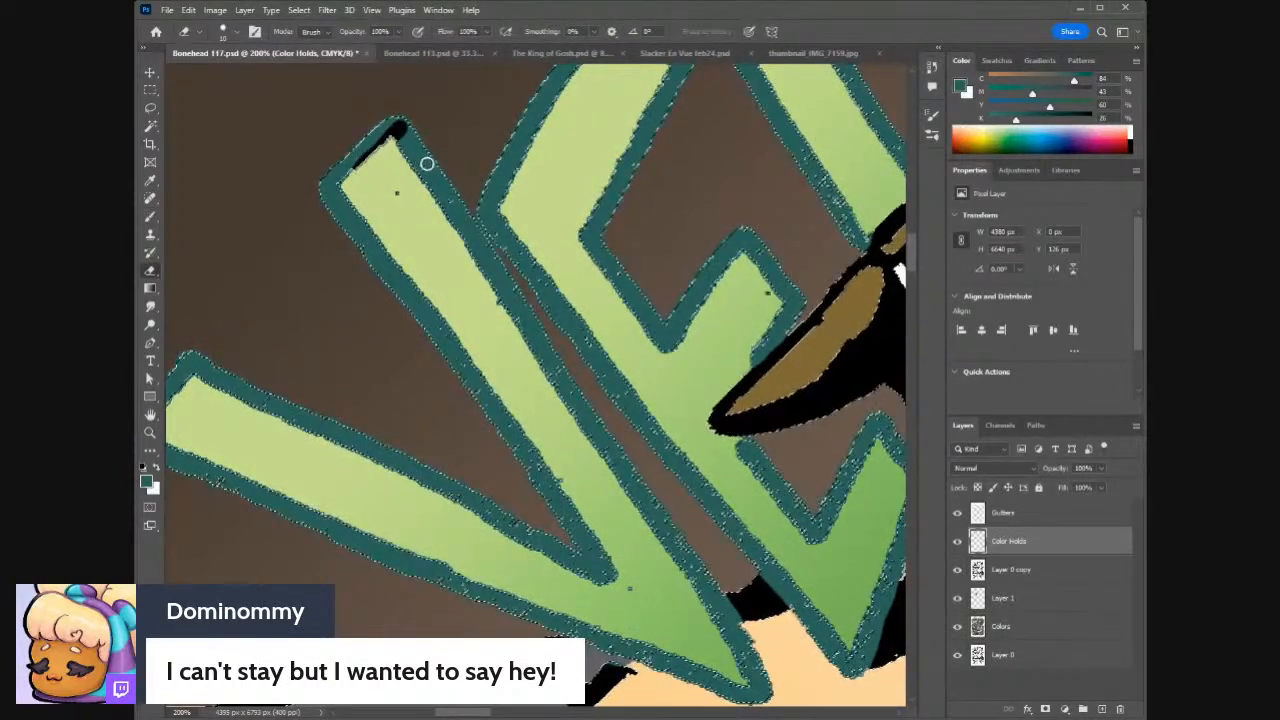
key(u)
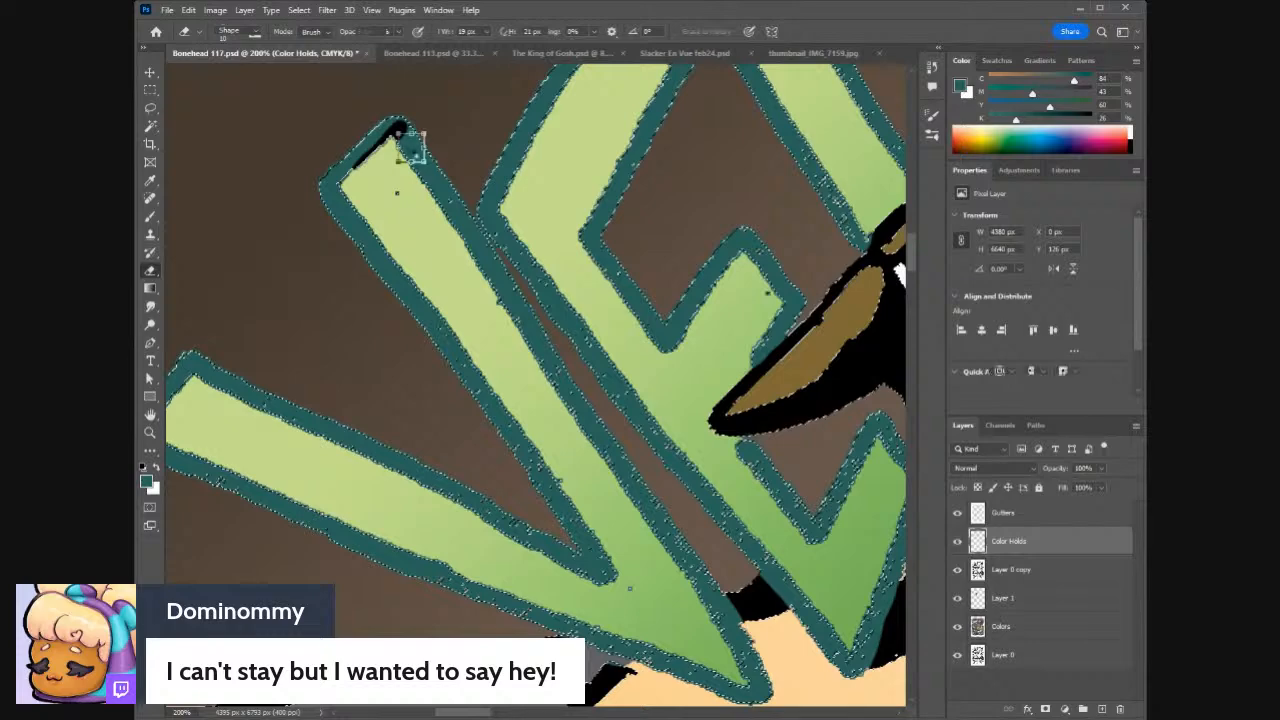
key(i)
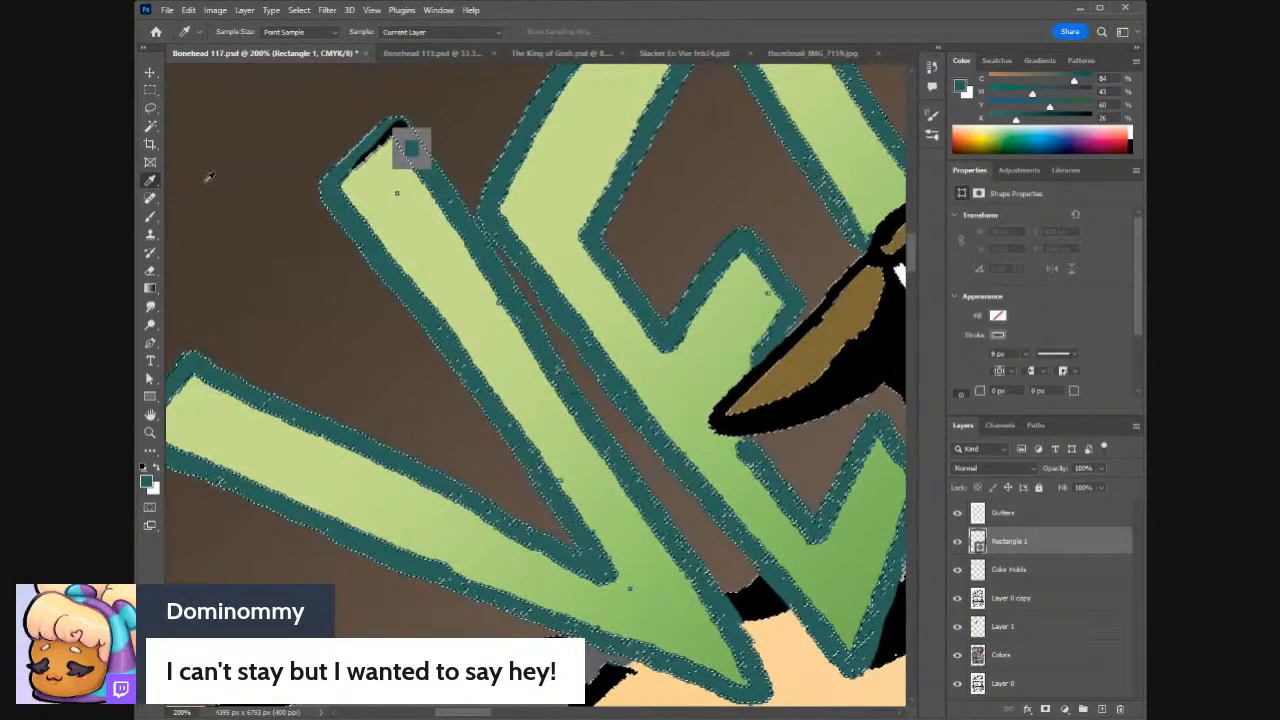
key(ctrl+z)
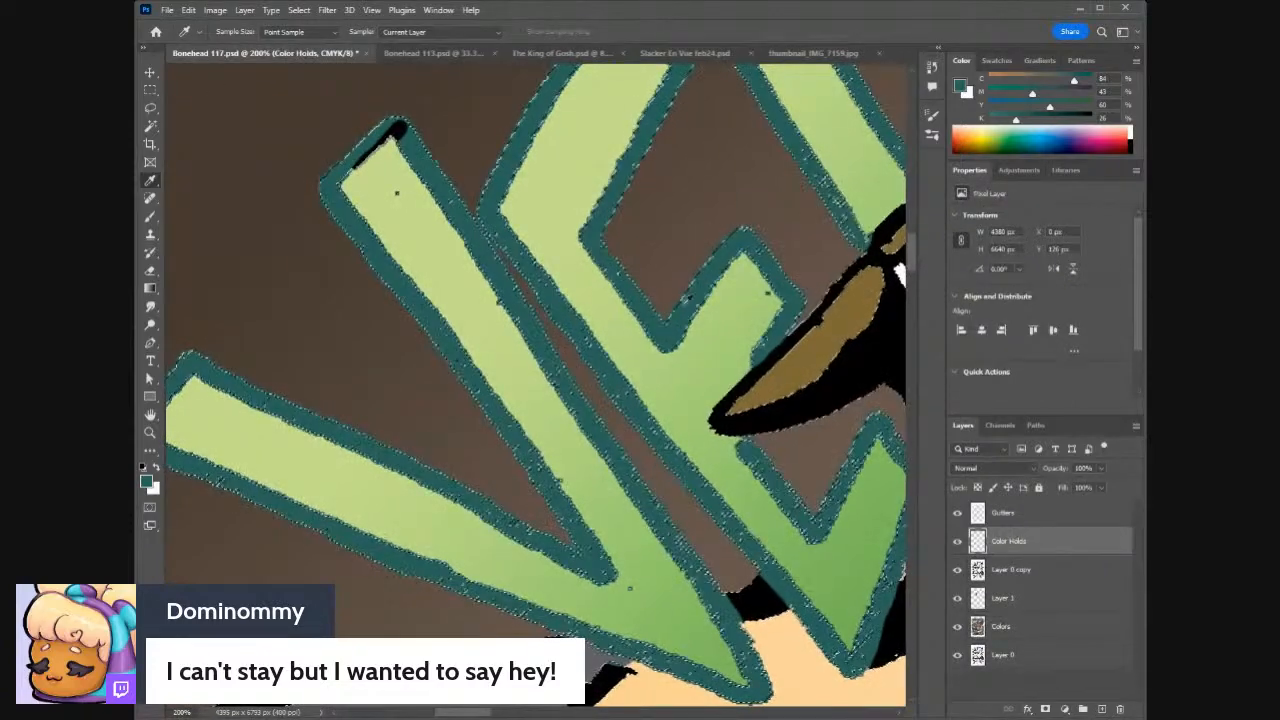
- Brush teal over the black at the tip of the V's right arm, check the V's remaining outline, and deselect
key(b)
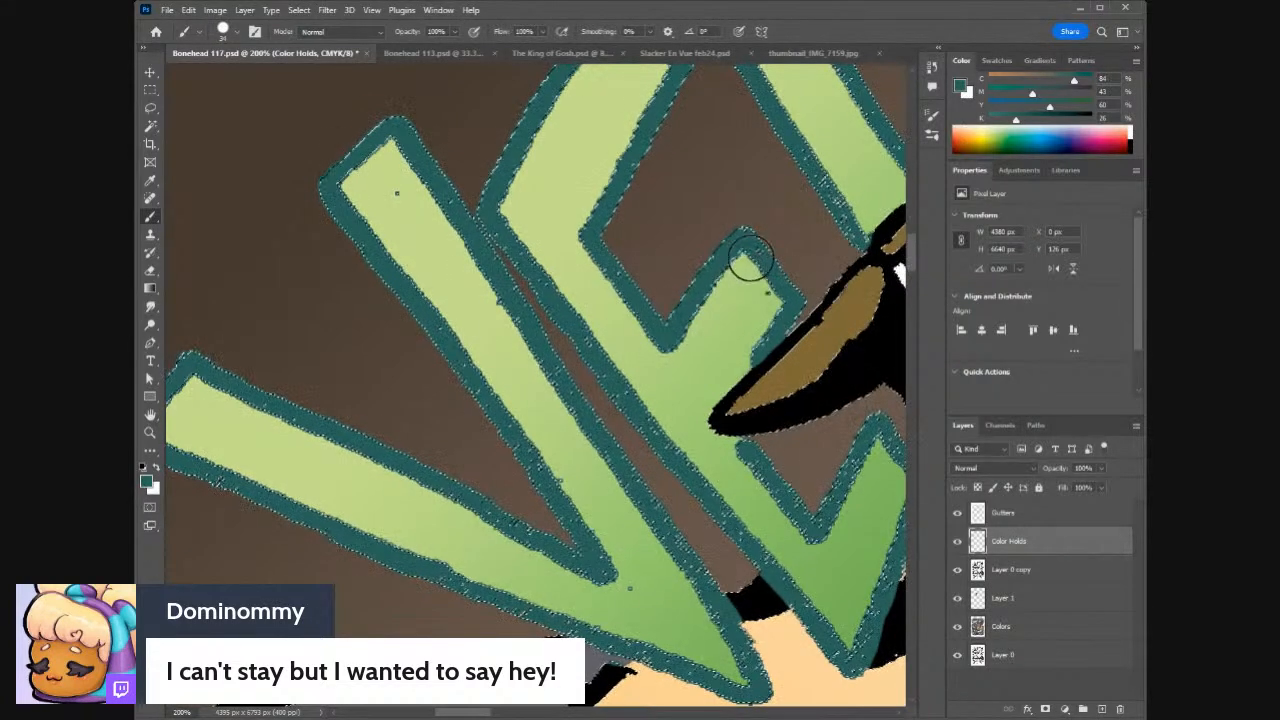
scroll(913, 256, up, 3)
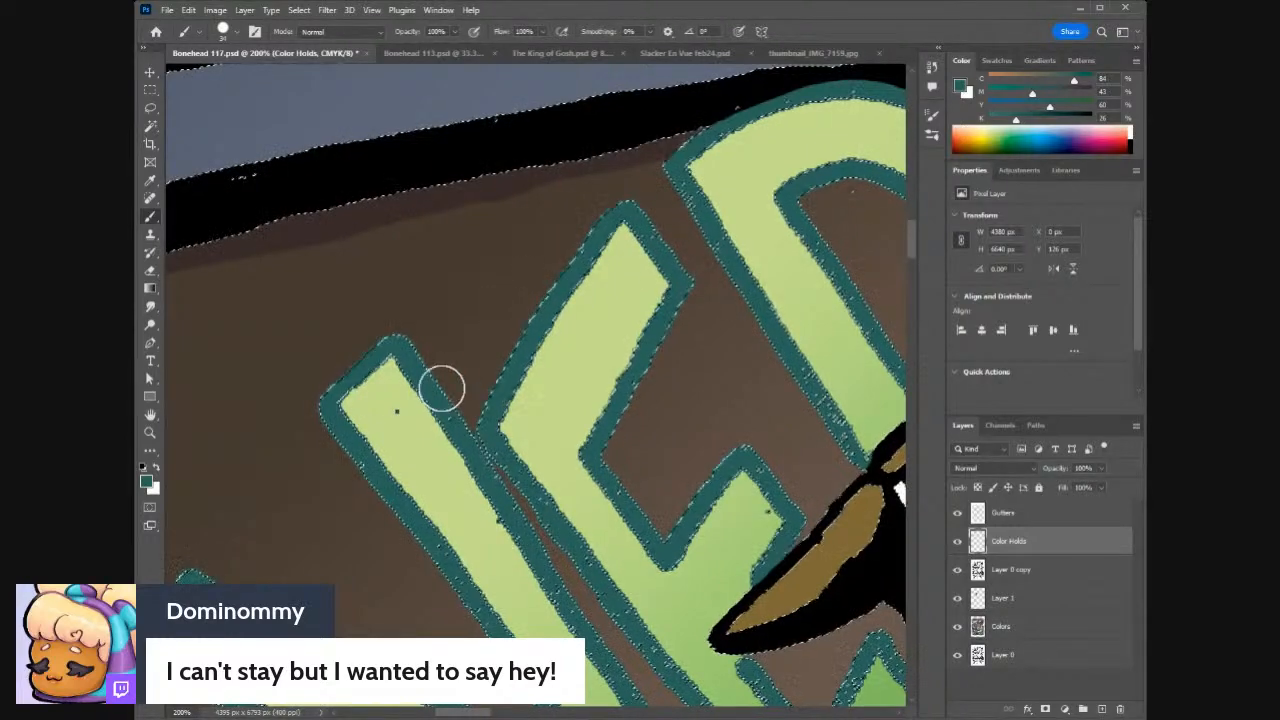
scroll(913, 246, down, 5)
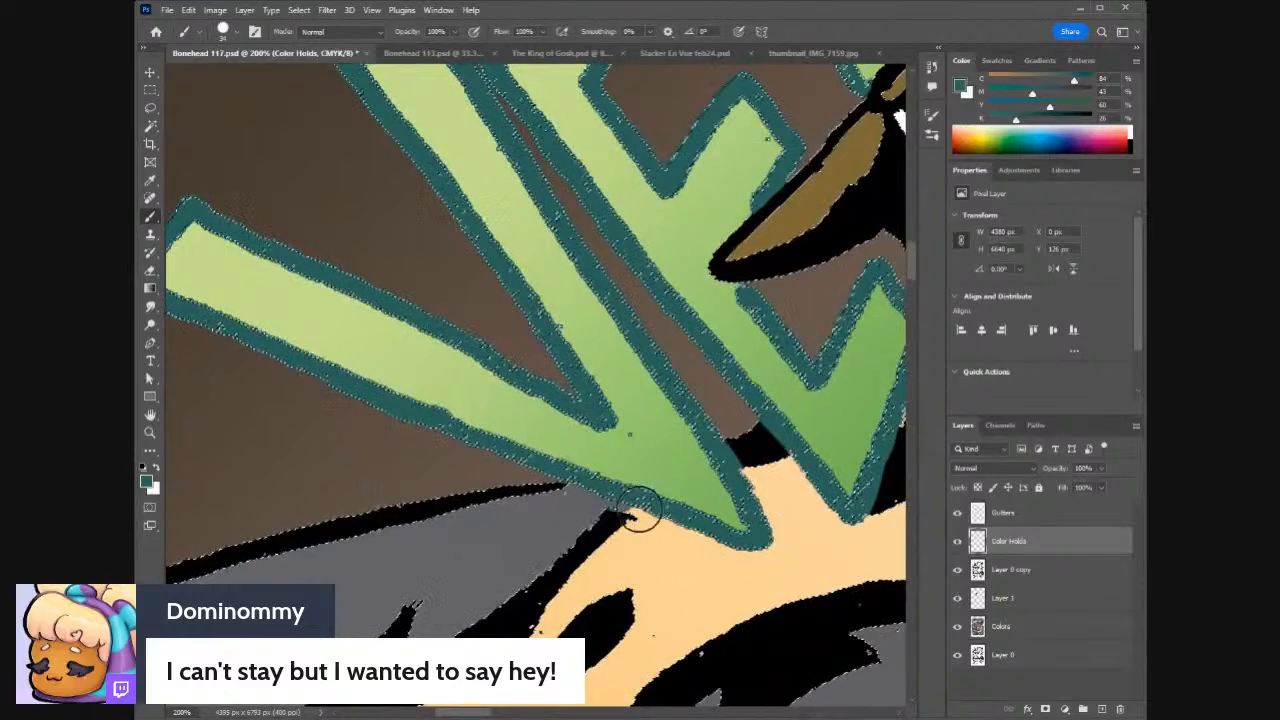
key(e)
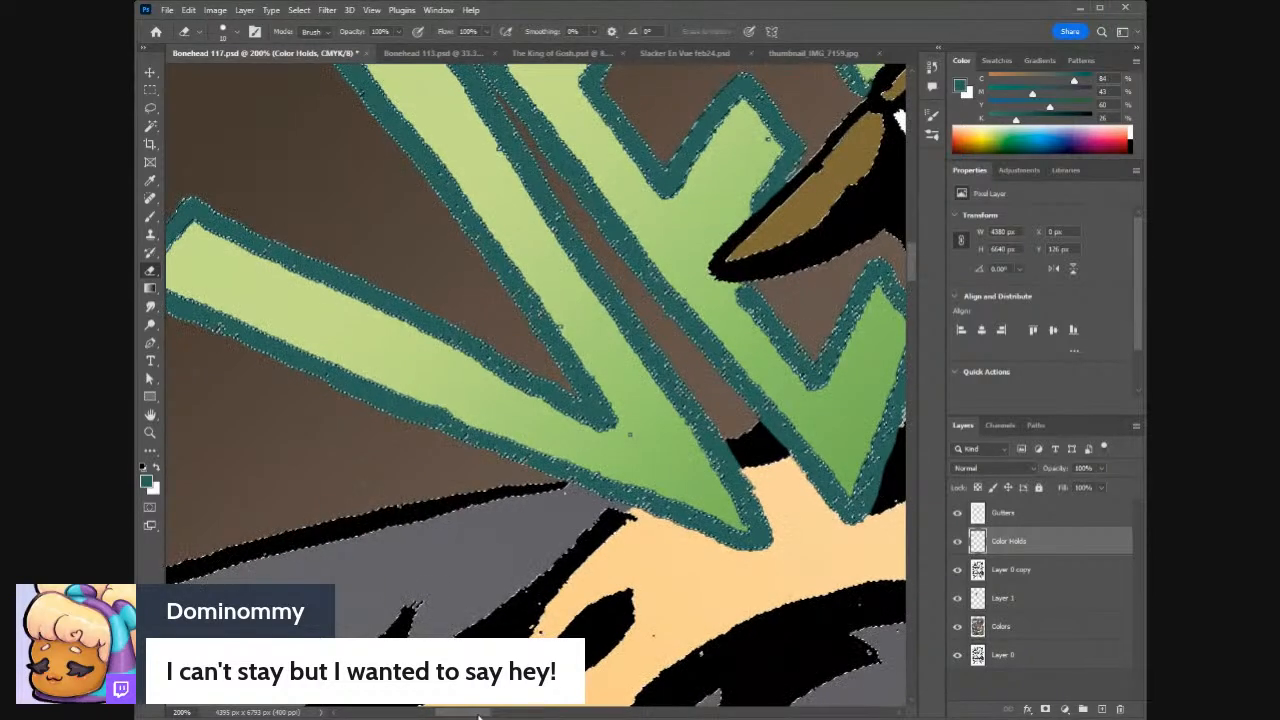
scroll(533, 487, left, 3)
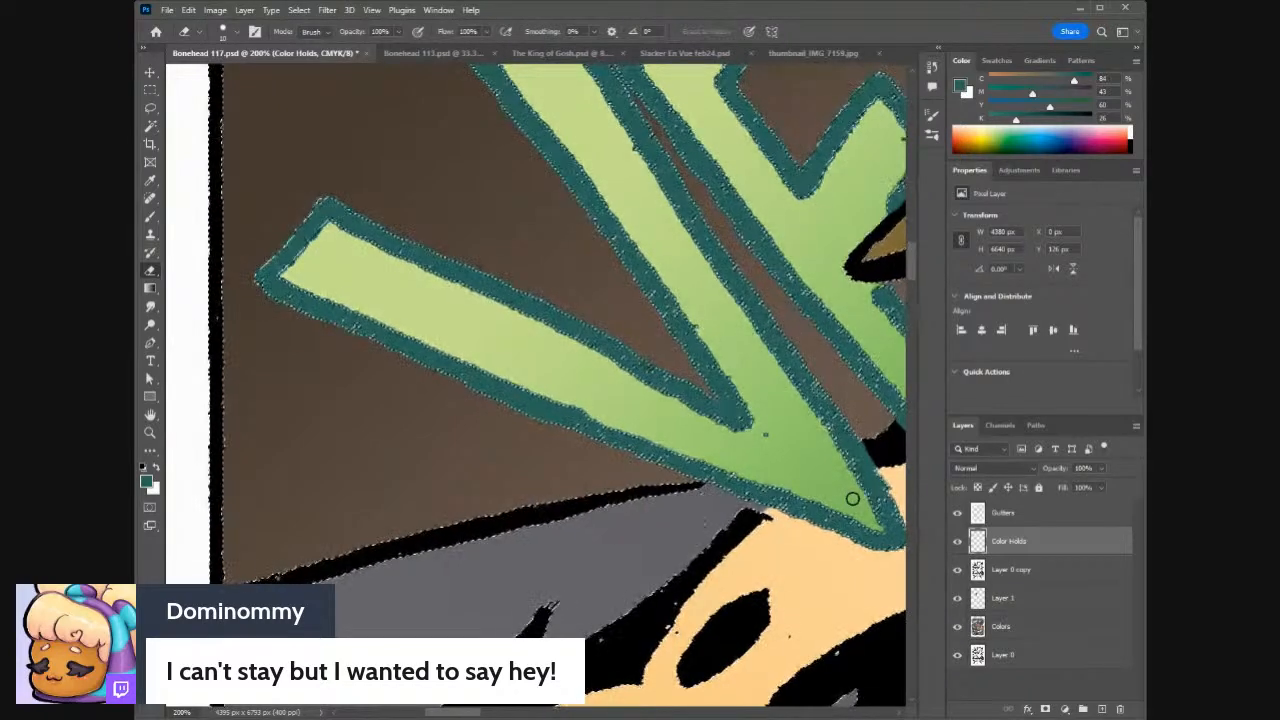
key(ctrl+d)
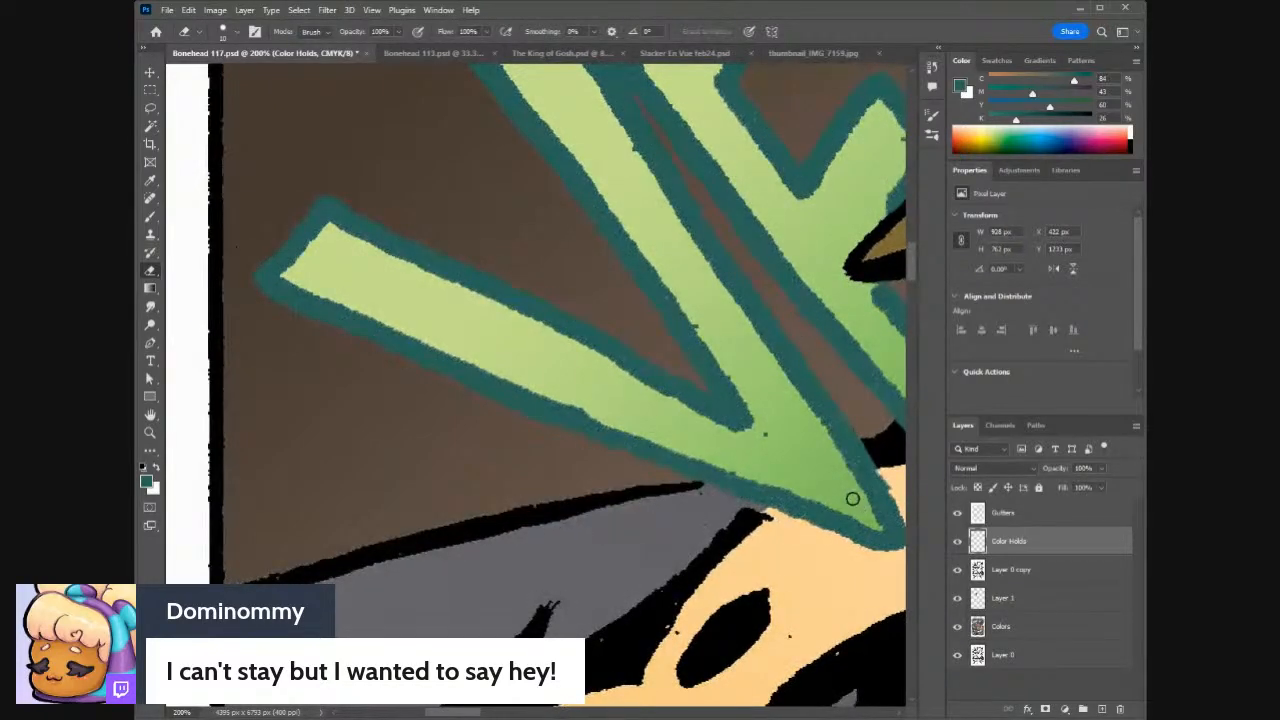
- Make the Colors layer active and examine the teal outlines of all the VERP letters for gaps and stray marks
click(986, 624)
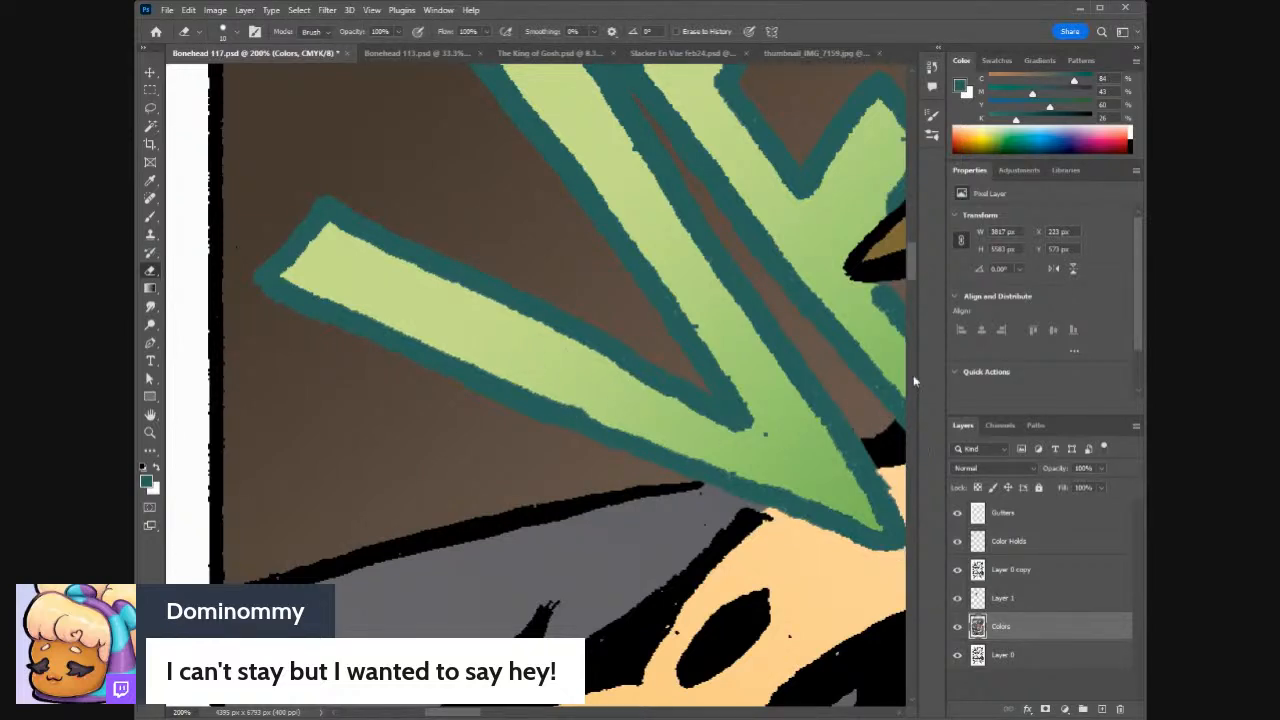
drag(913, 264, 914, 250)
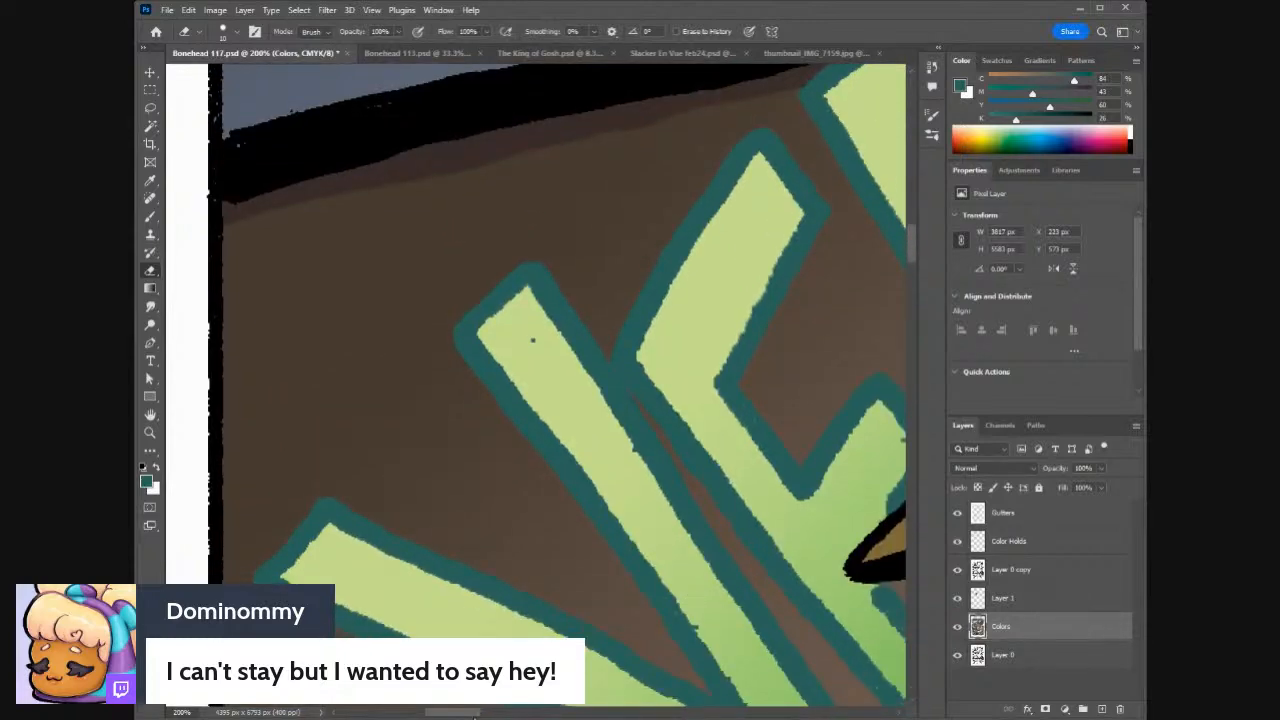
drag(474, 716, 526, 712)
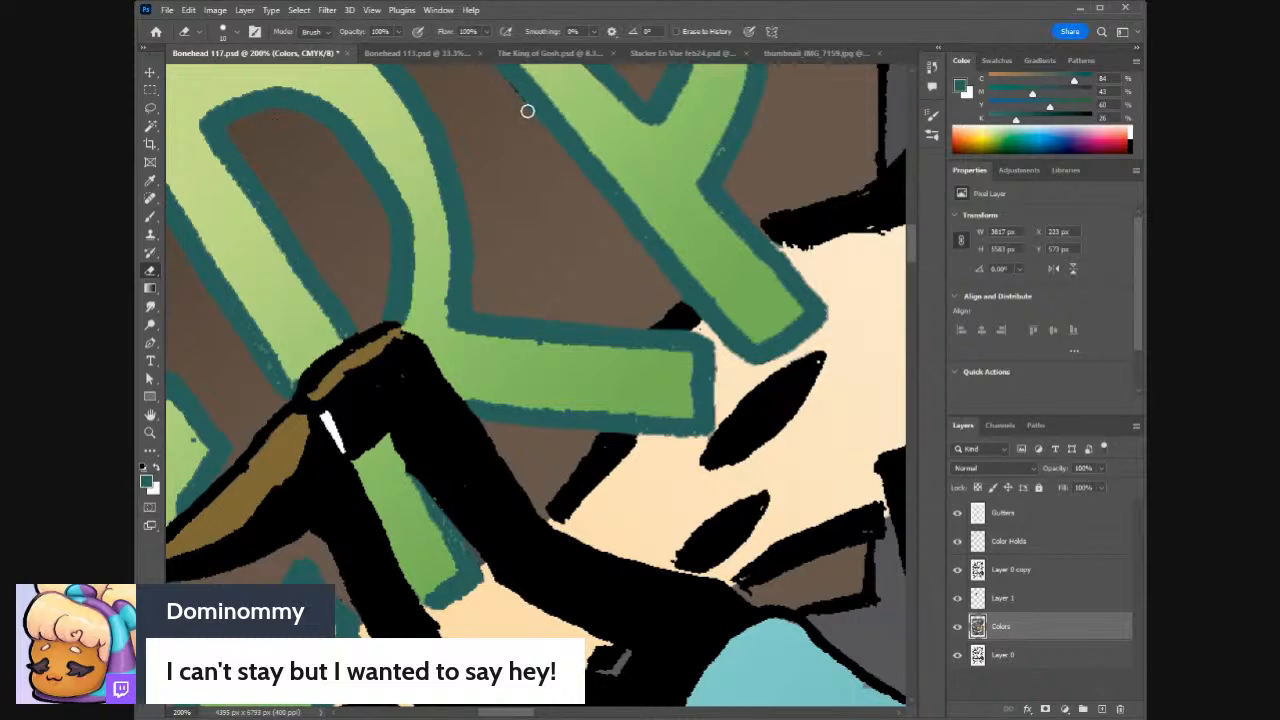
drag(910, 252, 914, 232)
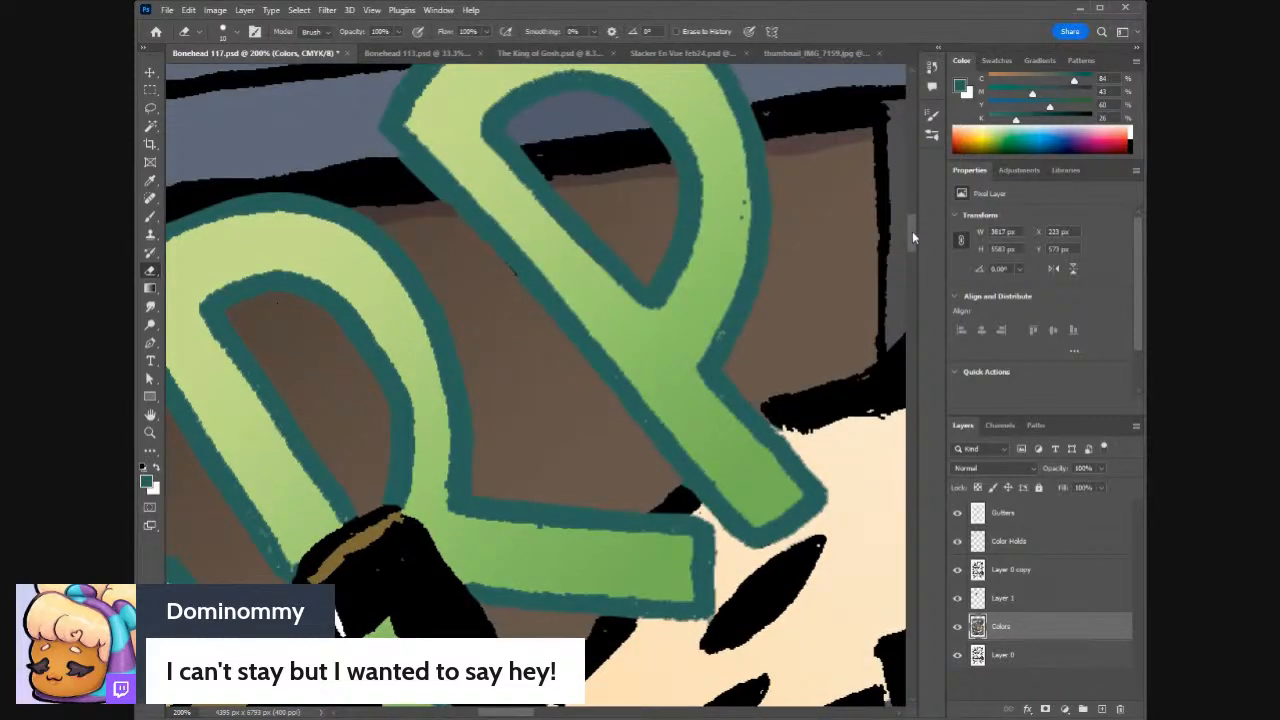
scroll(912, 231, up, 3)
scroll(906, 231, down, 1)
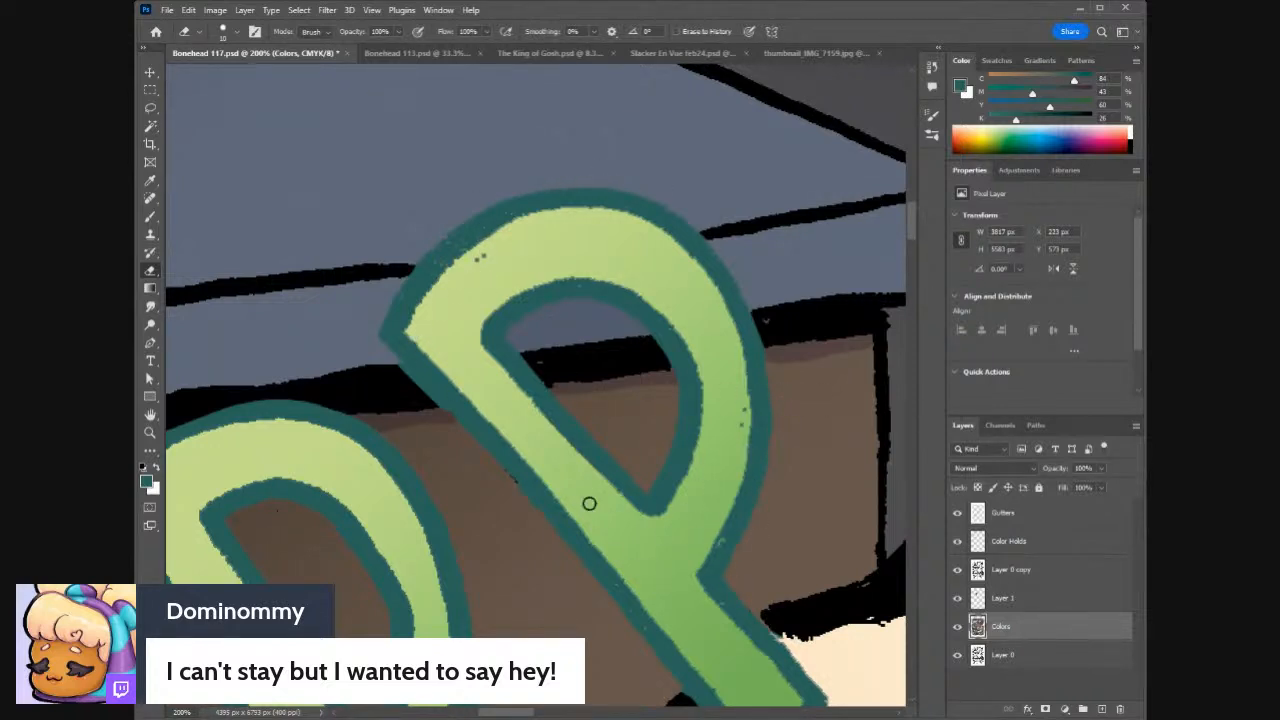
drag(501, 713, 473, 712)
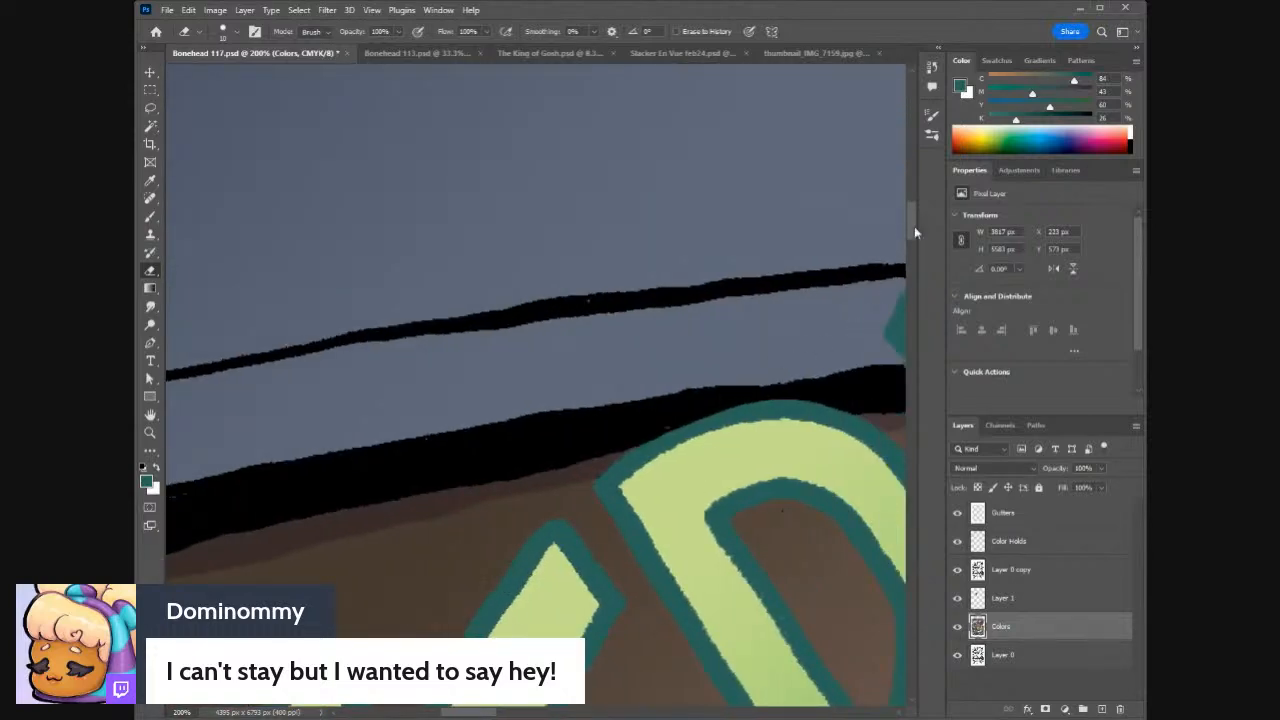
drag(914, 232, 915, 245)
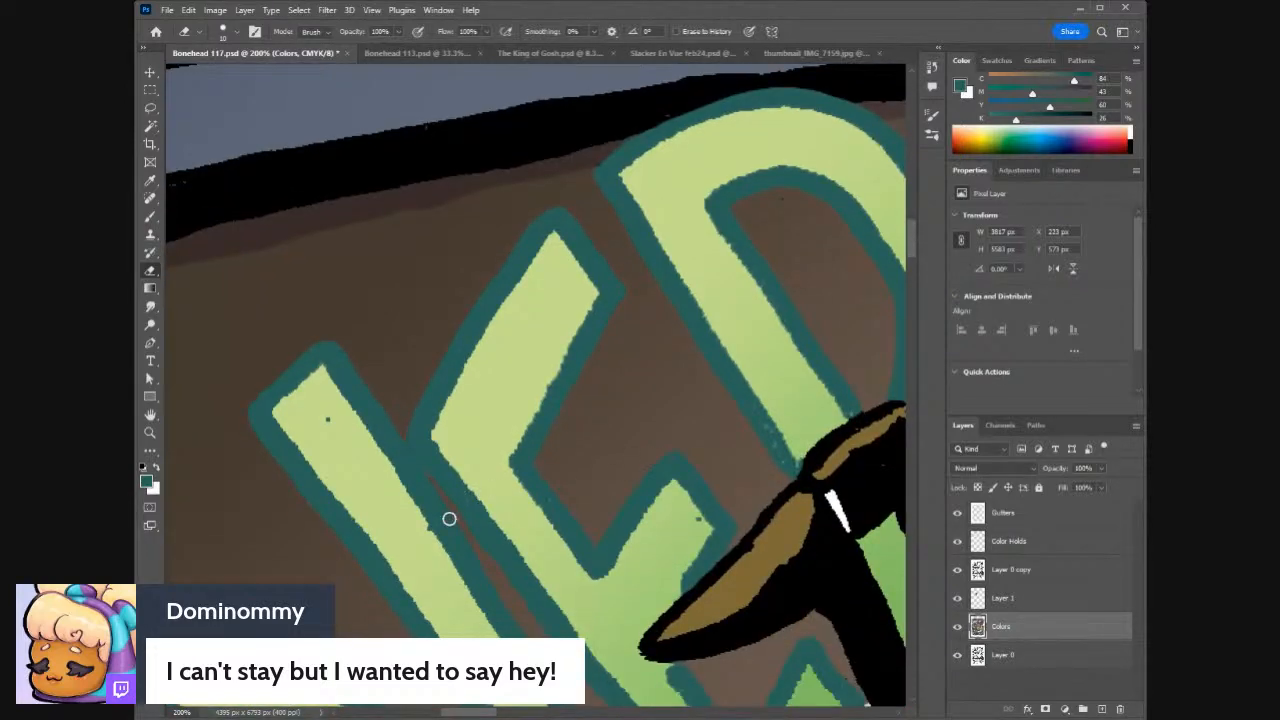
mouse_move(462, 712)
mouse_down()
mouse_move(426, 712)
mouse_move(443, 712)
mouse_up()
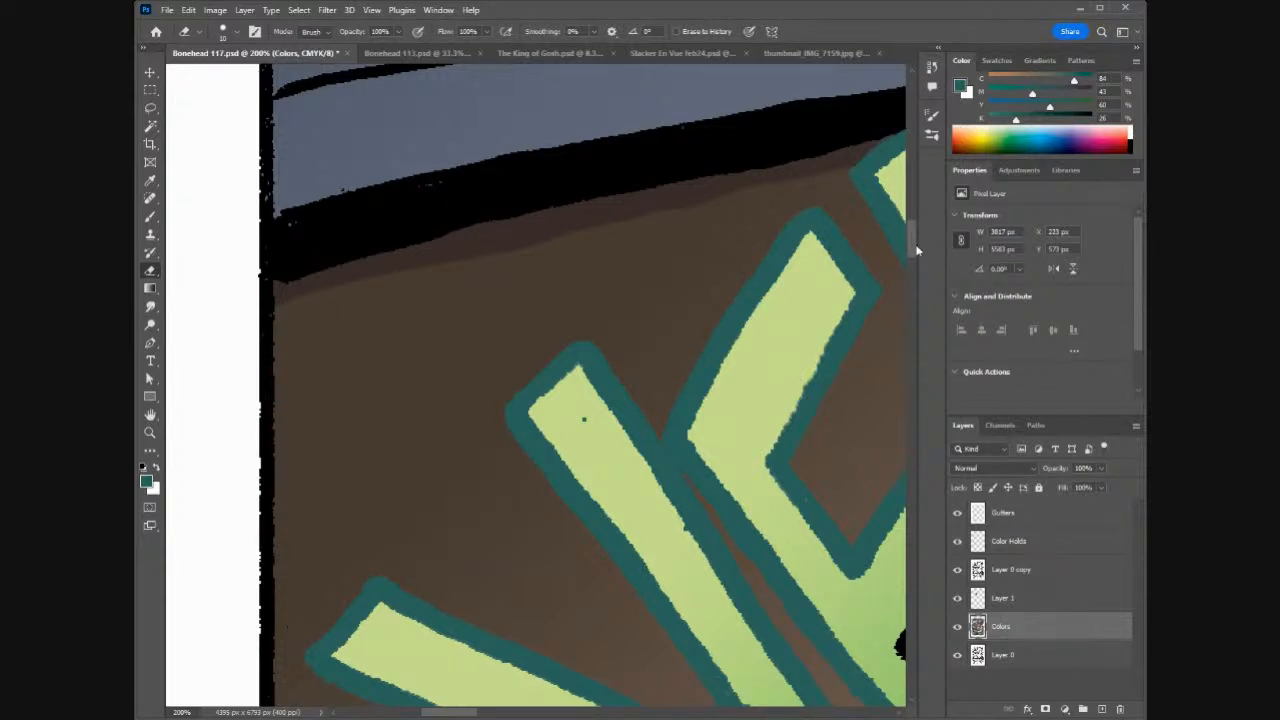
drag(912, 231, 912, 229)
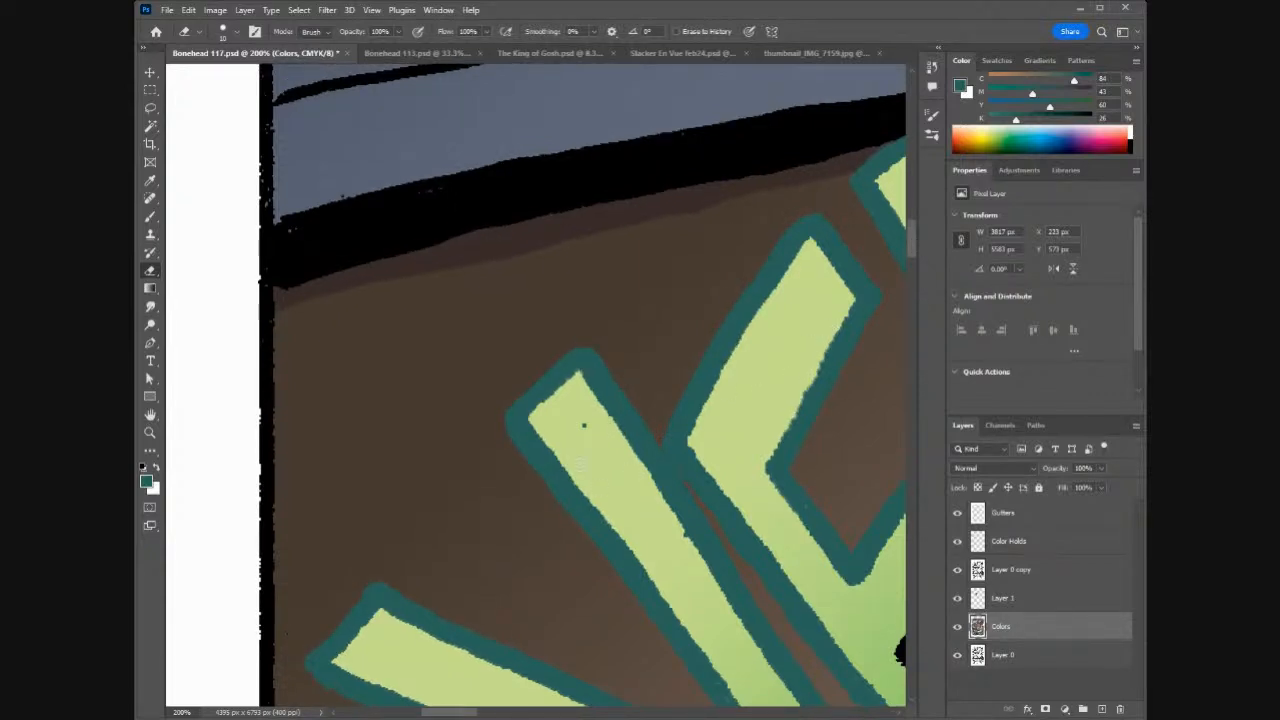
- Compare the artwork with Layer 1 and Layer 0 copy each temporarily hidden
click(957, 600)
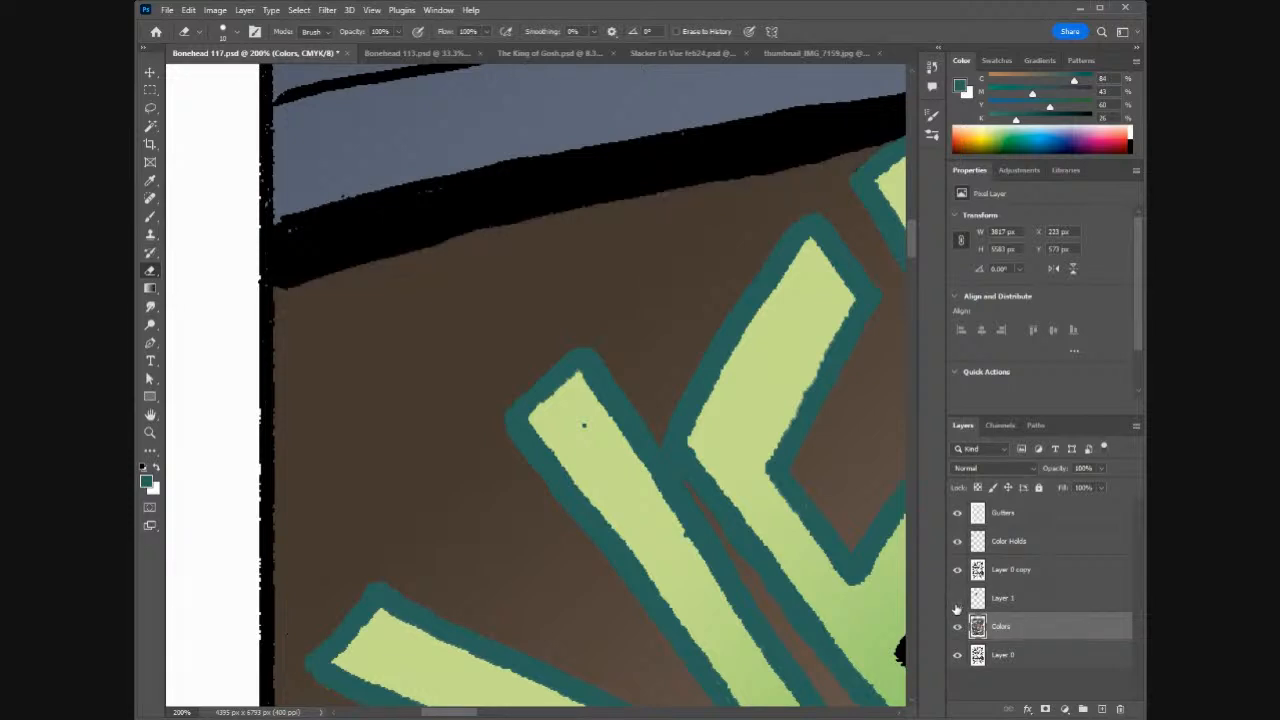
click(957, 600)
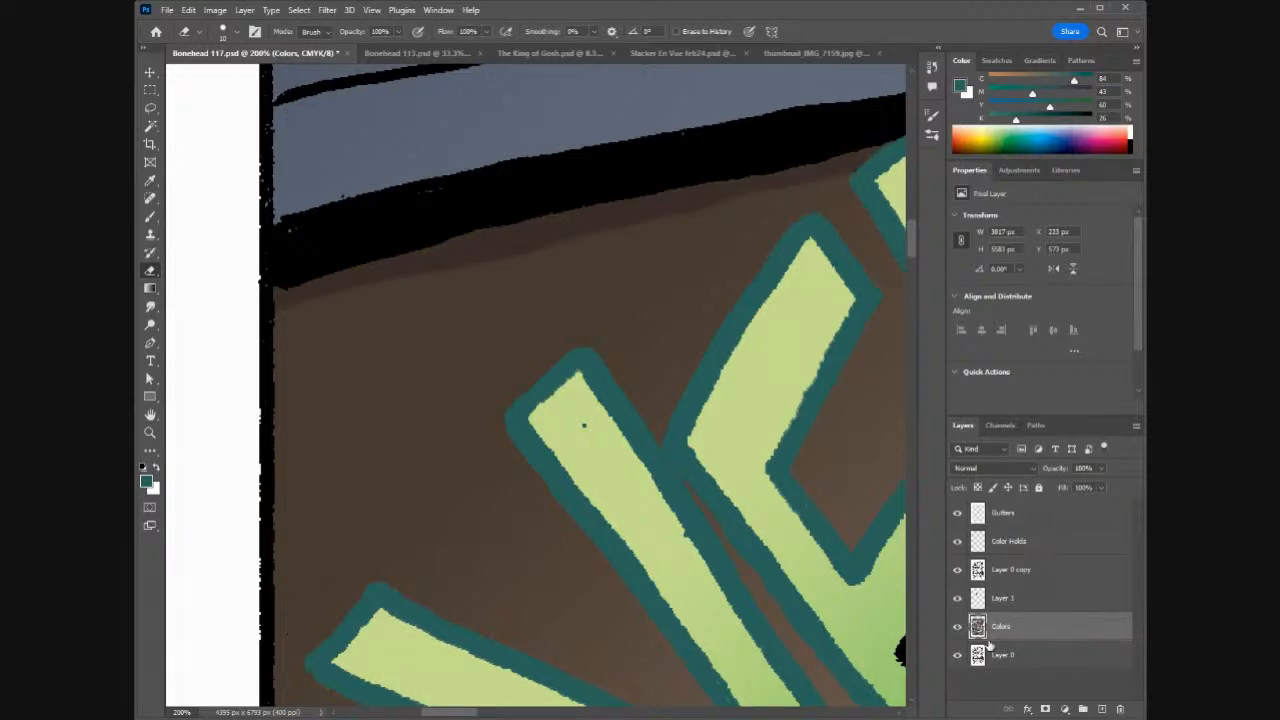
click(957, 570)
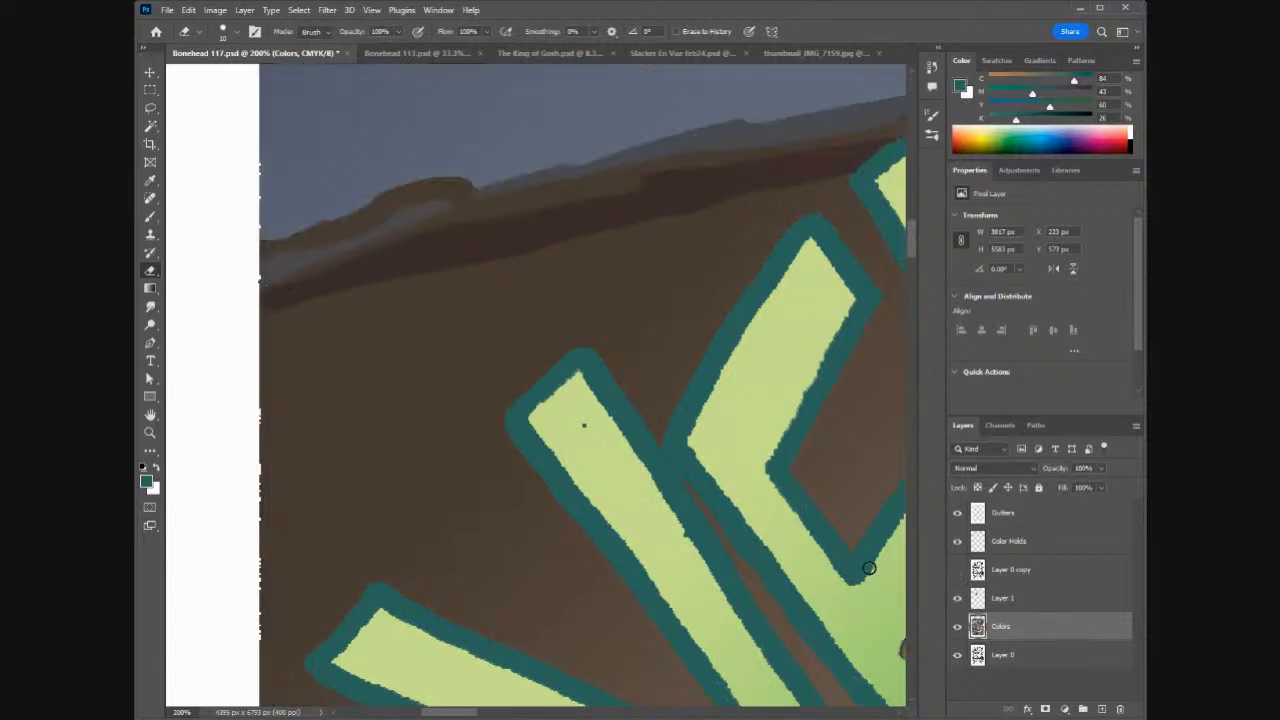
click(959, 570)
- Hide the Color Holds layer and, on Layer 0 copy, erase the black outlines around the V's right arm and the upper part of the E
click(957, 543)
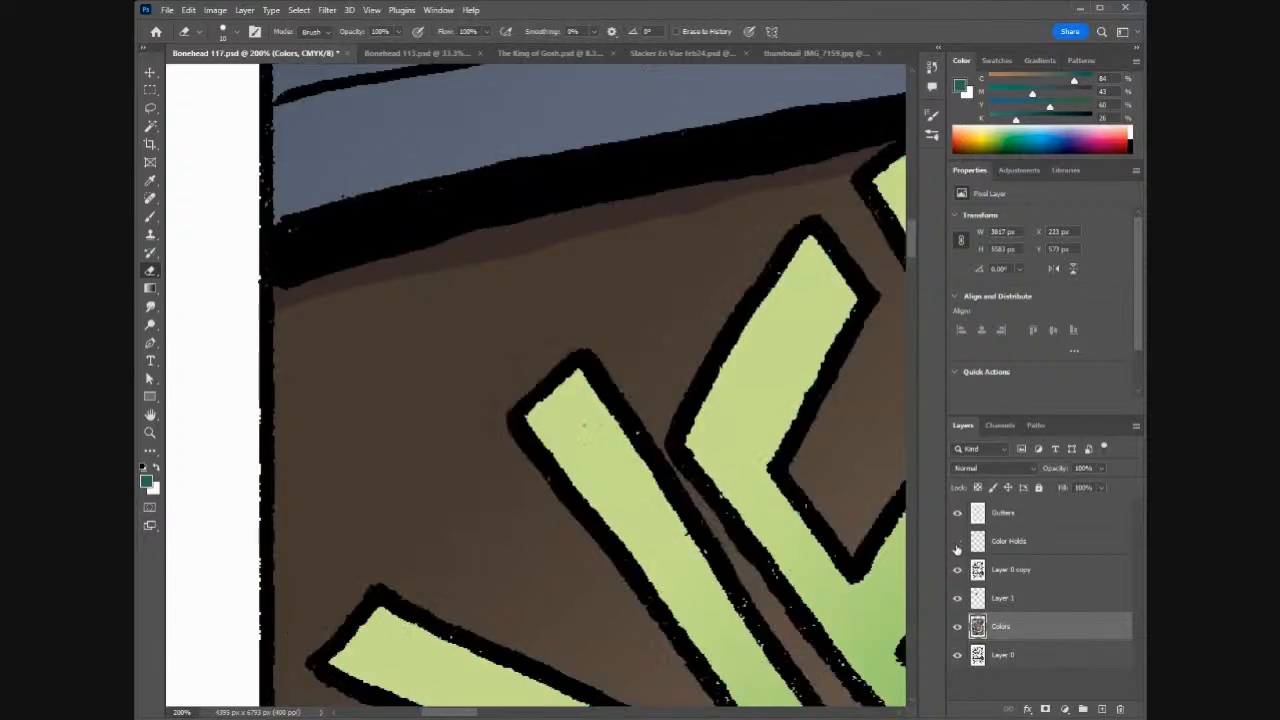
click(1008, 572)
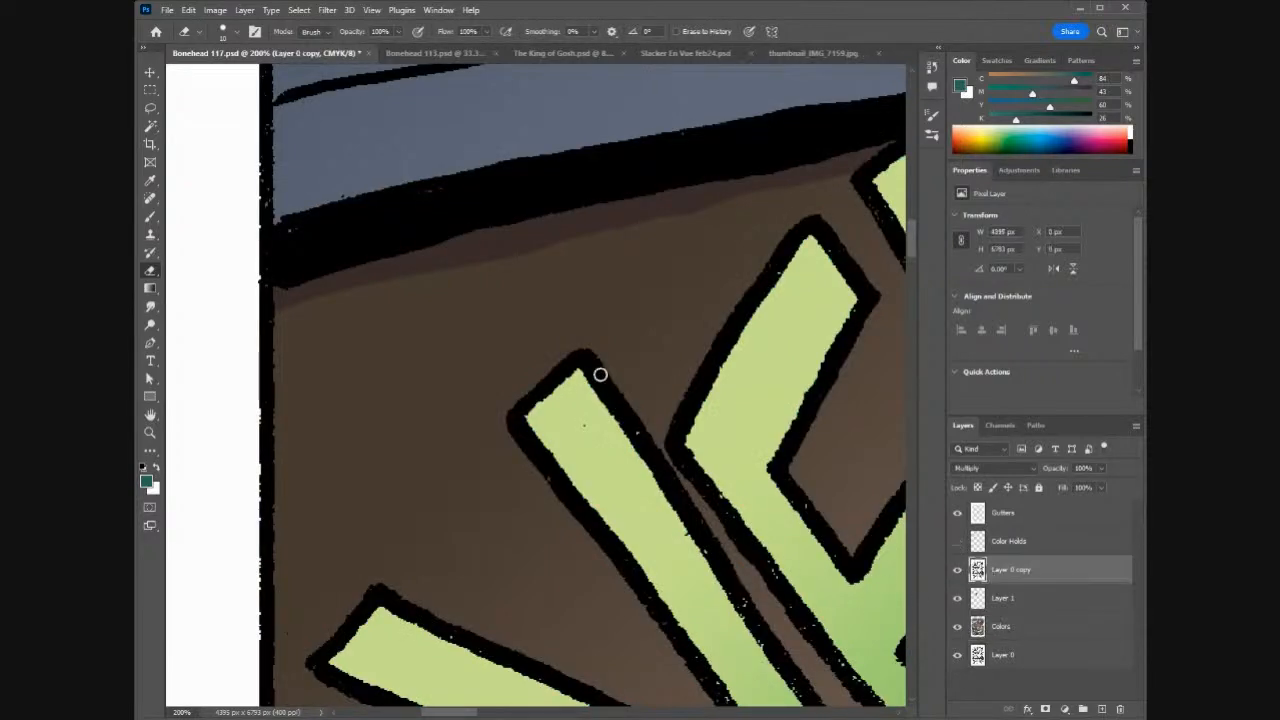
mouse_move(543, 386)
mouse_down()
mouse_move(587, 360)
mouse_move(563, 354)
mouse_move(520, 444)
mouse_move(517, 422)
mouse_move(636, 566)
mouse_up()
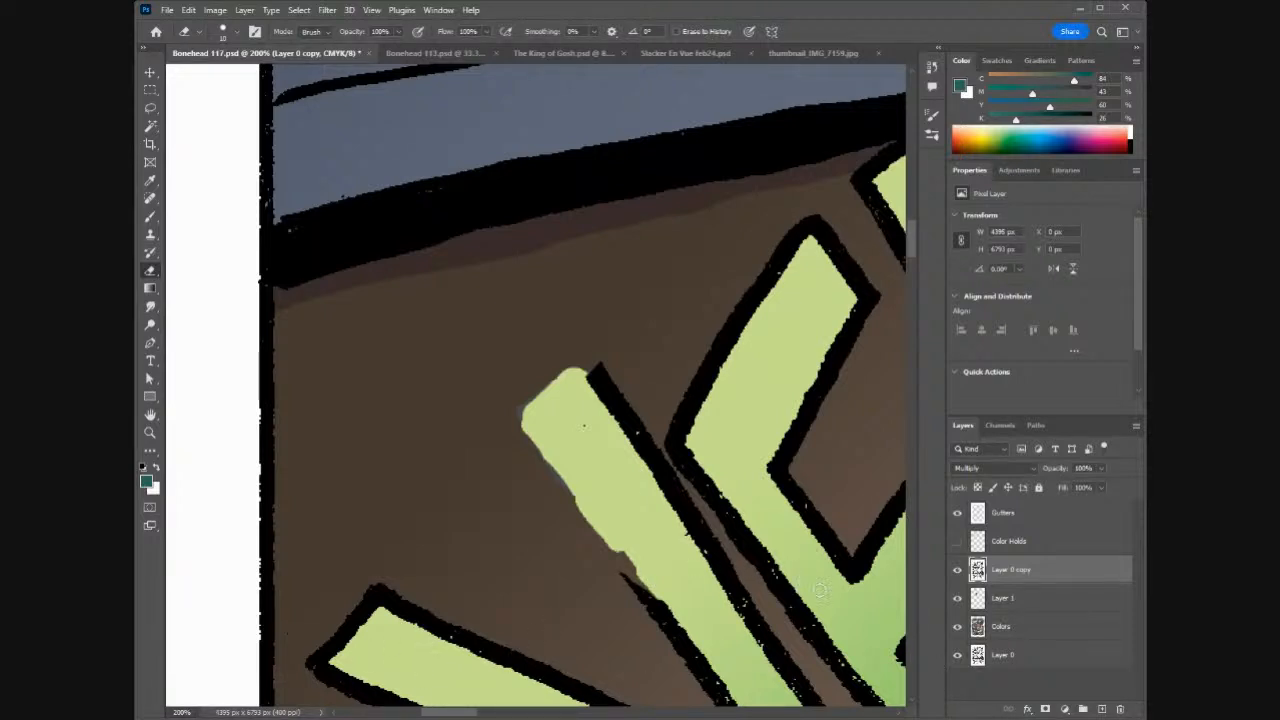
mouse_move(734, 311)
mouse_down()
mouse_move(712, 372)
mouse_move(759, 270)
mouse_move(752, 287)
mouse_move(809, 225)
mouse_move(792, 229)
mouse_move(823, 231)
mouse_move(810, 240)
mouse_move(826, 224)
mouse_move(876, 313)
mouse_move(820, 391)
mouse_up()
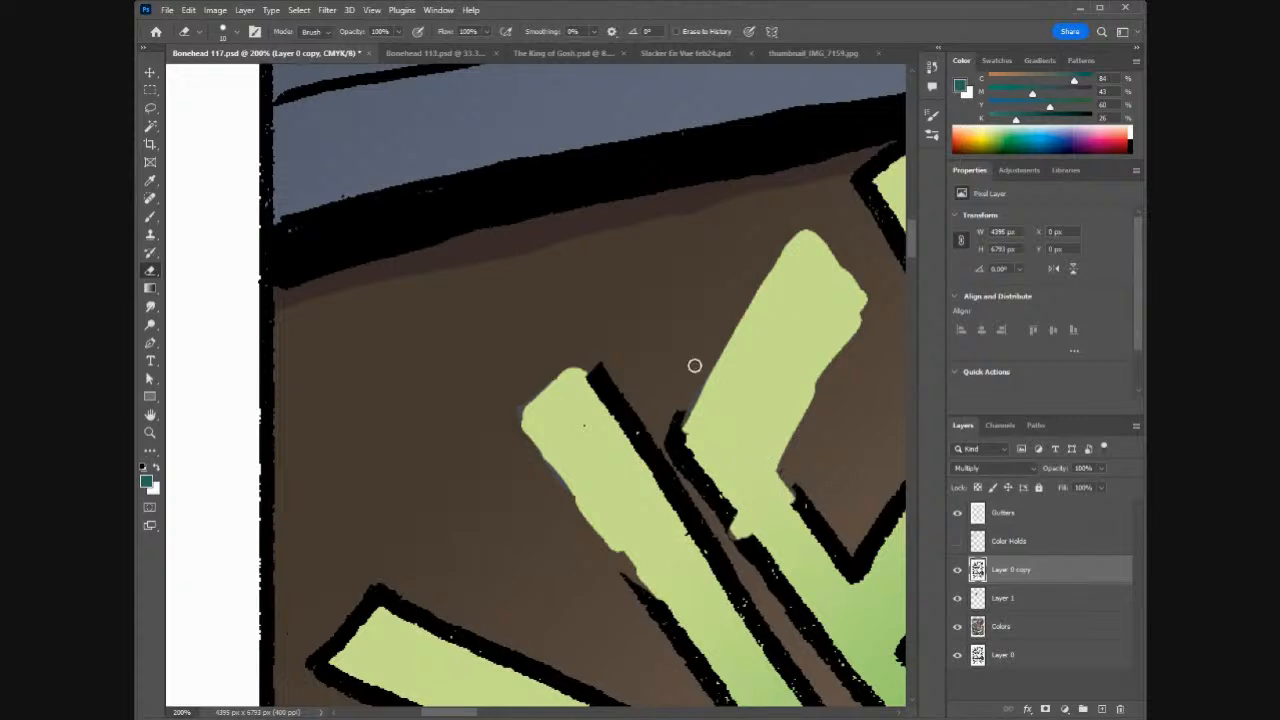
mouse_move(702, 418)
mouse_down()
mouse_move(648, 416)
mouse_move(610, 368)
mouse_move(551, 417)
mouse_move(641, 542)
mouse_move(673, 617)
mouse_move(728, 623)
mouse_move(670, 526)
mouse_move(698, 470)
mouse_move(785, 584)
mouse_move(787, 481)
mouse_move(851, 523)
mouse_move(872, 481)
mouse_up()
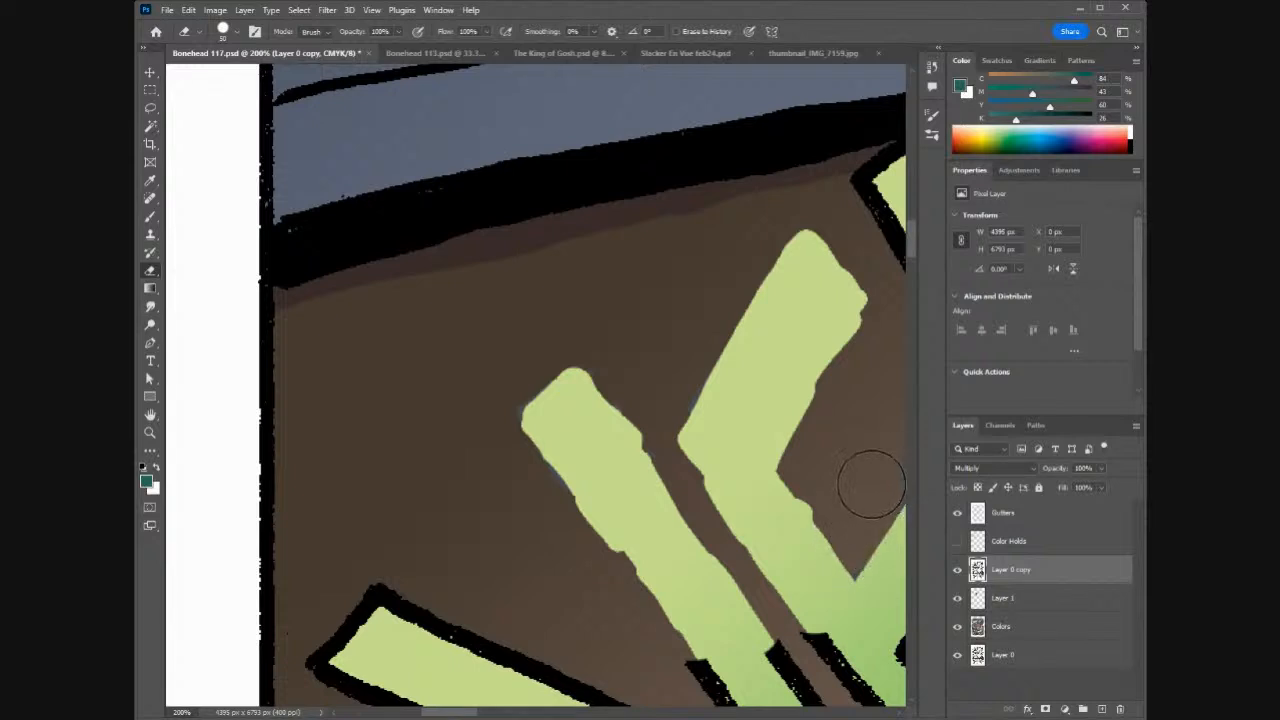
- Erase the black outlines around the V's left arm and base and along the bottom of the E on Layer 0 copy
click(912, 270)
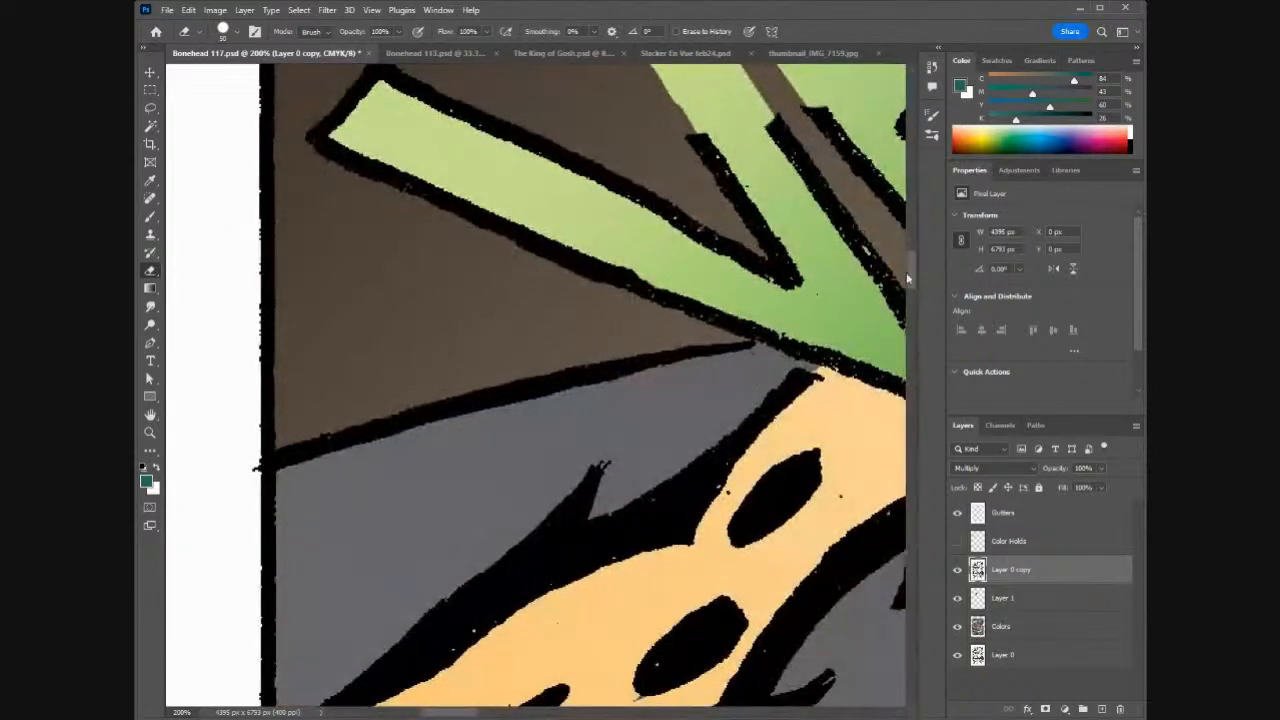
mouse_move(716, 276)
mouse_down()
mouse_move(797, 280)
mouse_move(386, 95)
mouse_move(355, 96)
mouse_move(349, 145)
mouse_move(334, 128)
mouse_move(391, 189)
mouse_move(713, 285)
mouse_move(546, 241)
mouse_move(693, 276)
mouse_move(849, 343)
mouse_up()
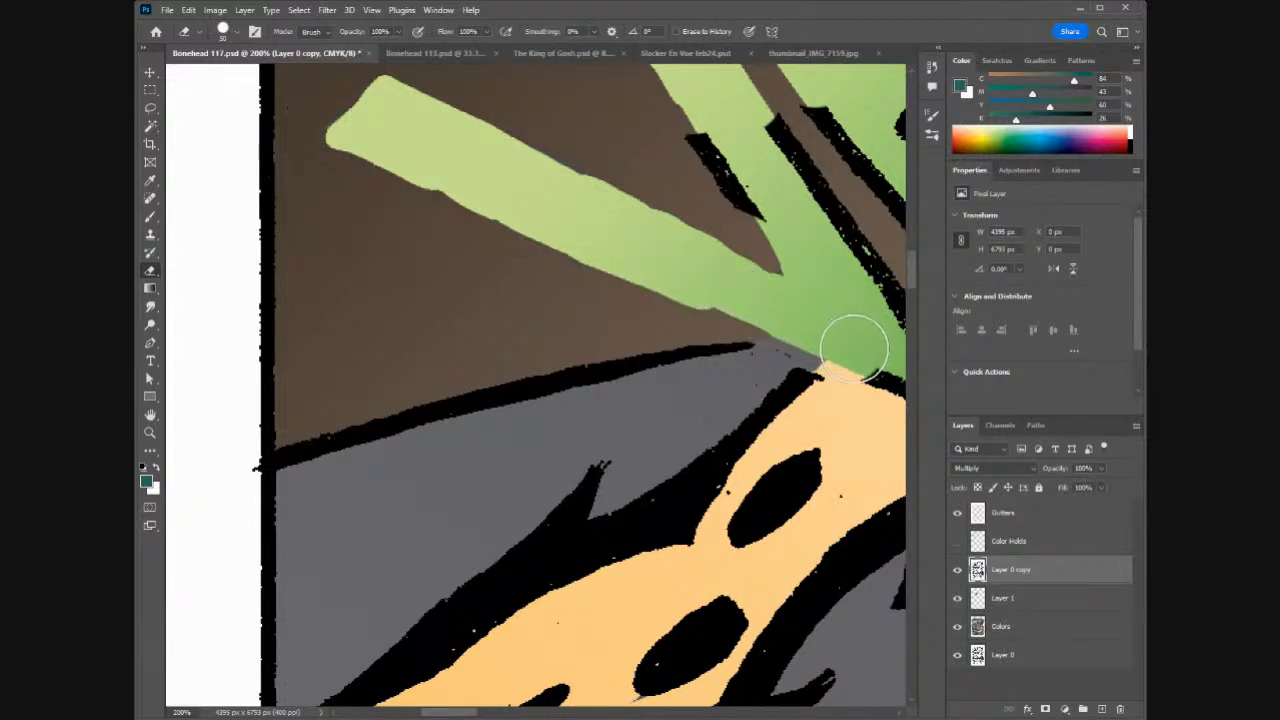
mouse_move(755, 235)
mouse_down()
mouse_move(707, 140)
mouse_move(759, 128)
mouse_move(840, 158)
mouse_move(876, 285)
mouse_up()
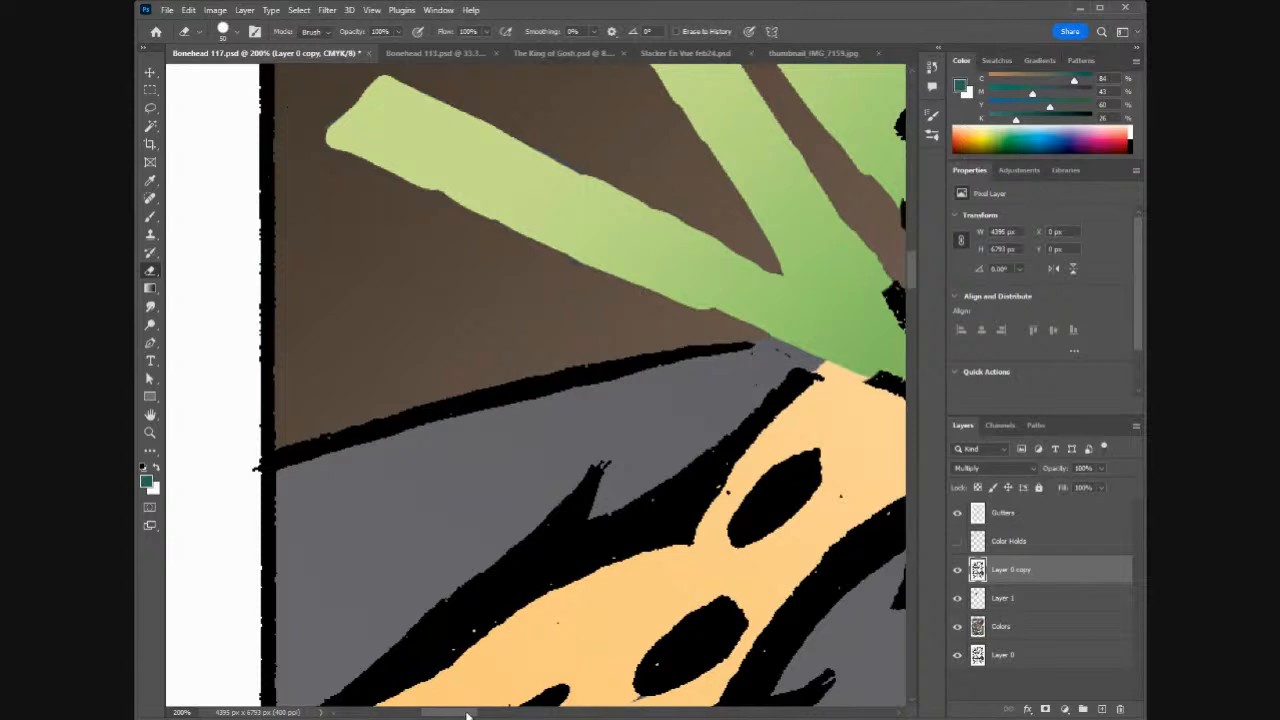
drag(464, 714, 499, 714)
mouse_move(417, 326)
mouse_down()
mouse_move(473, 394)
mouse_move(466, 363)
mouse_move(444, 386)
mouse_move(485, 399)
mouse_move(537, 352)
mouse_move(553, 352)
mouse_move(557, 372)
mouse_move(564, 360)
mouse_move(564, 373)
mouse_move(598, 258)
mouse_move(598, 273)
mouse_move(644, 184)
mouse_move(607, 142)
mouse_move(562, 221)
mouse_move(483, 181)
mouse_move(465, 226)
mouse_move(525, 243)
mouse_move(563, 303)
mouse_move(538, 244)
mouse_move(506, 241)
mouse_move(620, 243)
mouse_up()
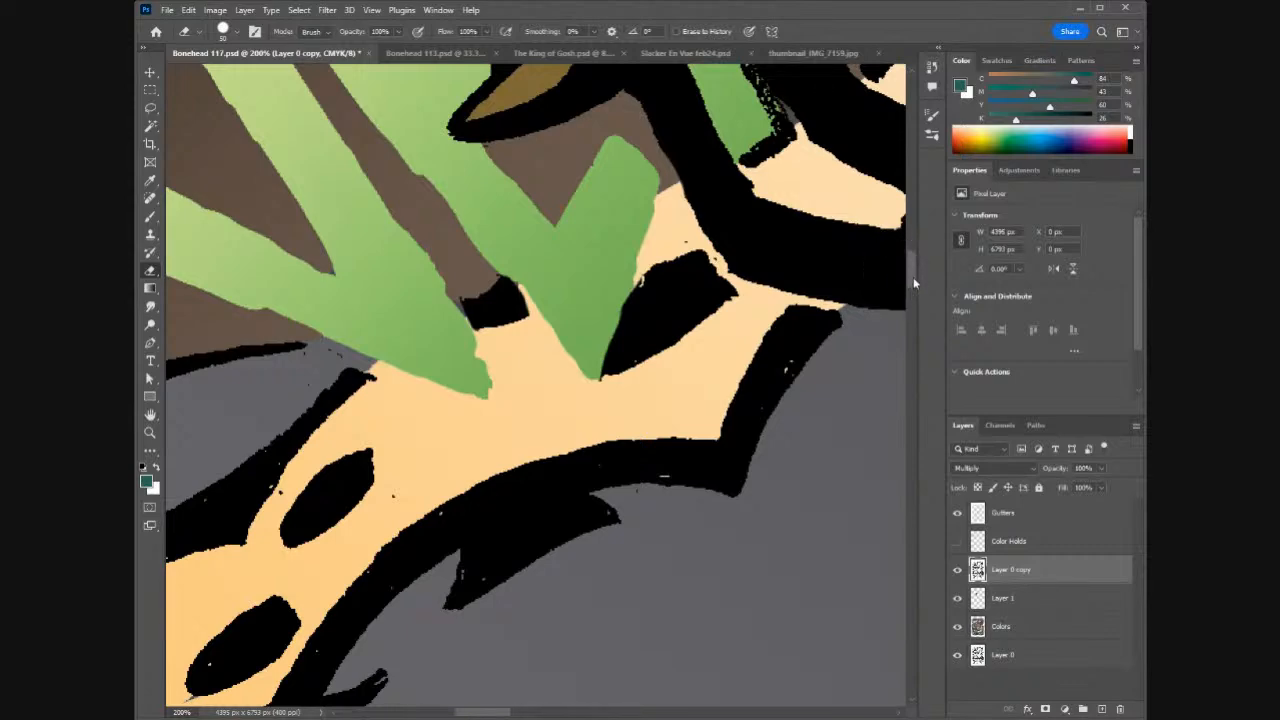
- Erase the black outlines around the E's middle arm, the R's lower stem, and the green letter fragment between the character's legs
scroll(913, 282, up, 5)
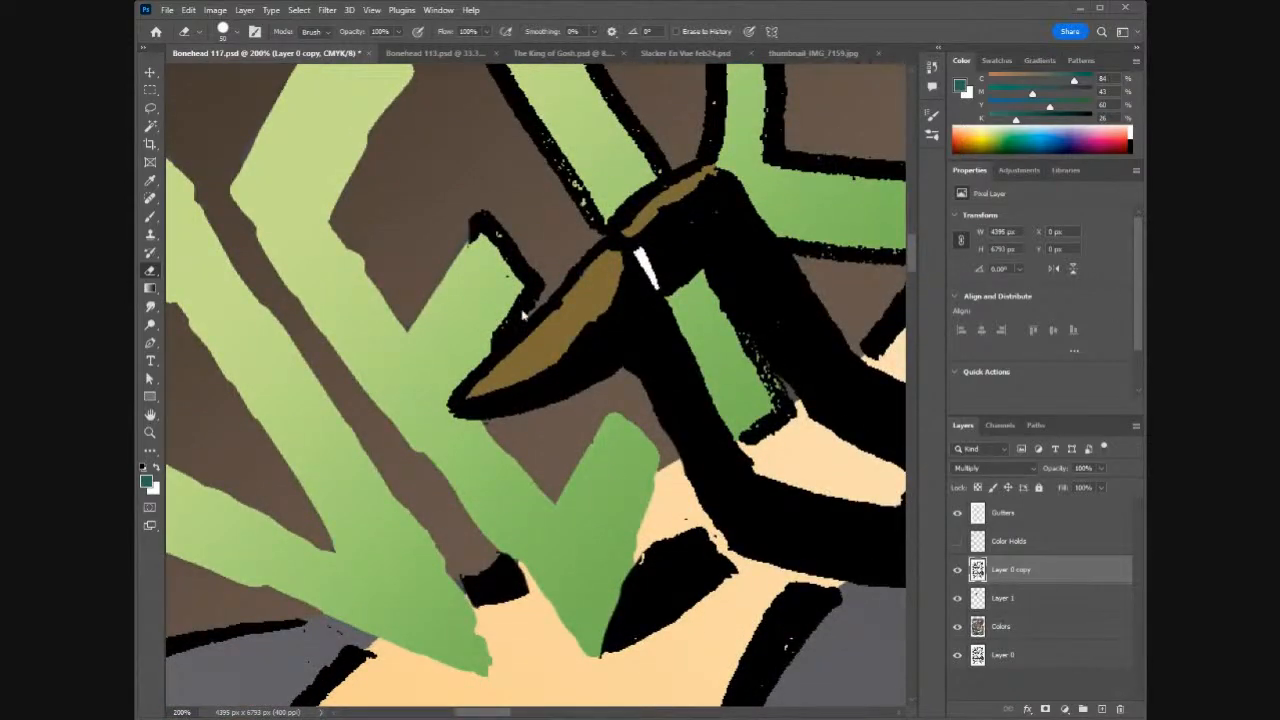
mouse_move(514, 171)
mouse_down()
mouse_move(515, 211)
mouse_move(478, 256)
mouse_move(517, 271)
mouse_move(484, 304)
mouse_up()
mouse_move(531, 180)
mouse_down()
mouse_move(574, 193)
mouse_move(574, 208)
mouse_move(508, 100)
mouse_up()
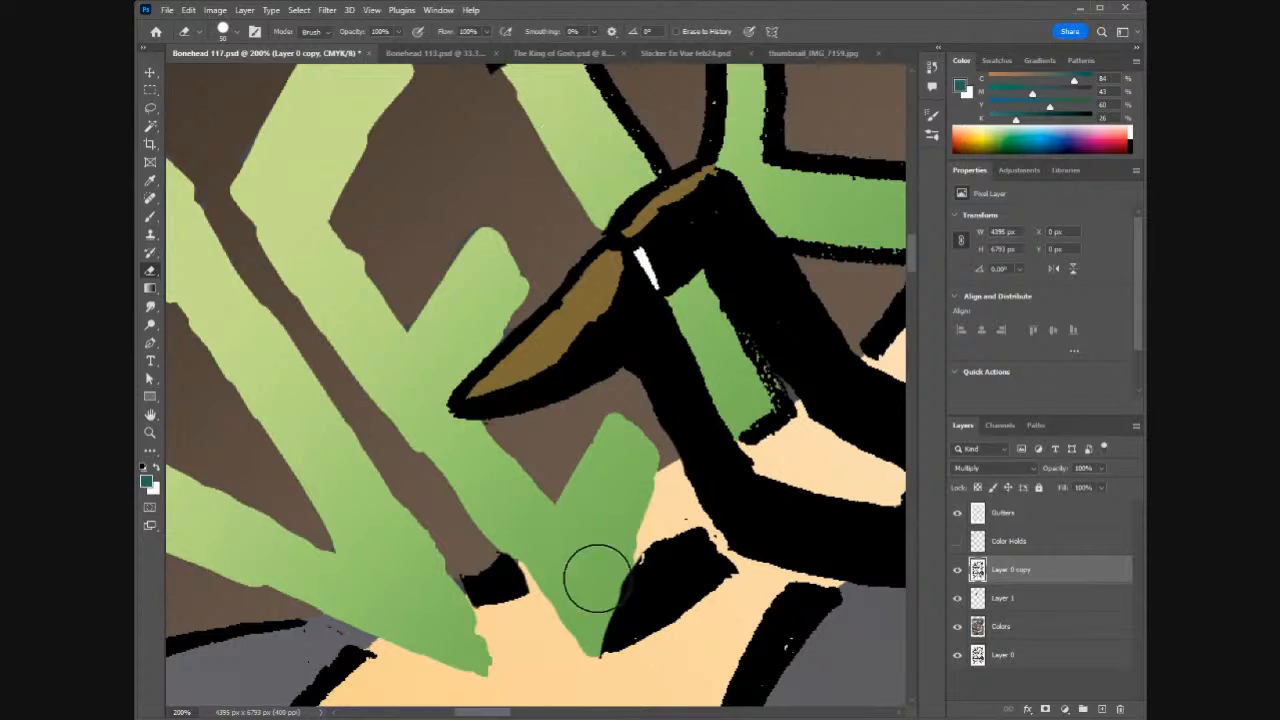
drag(749, 414, 757, 424)
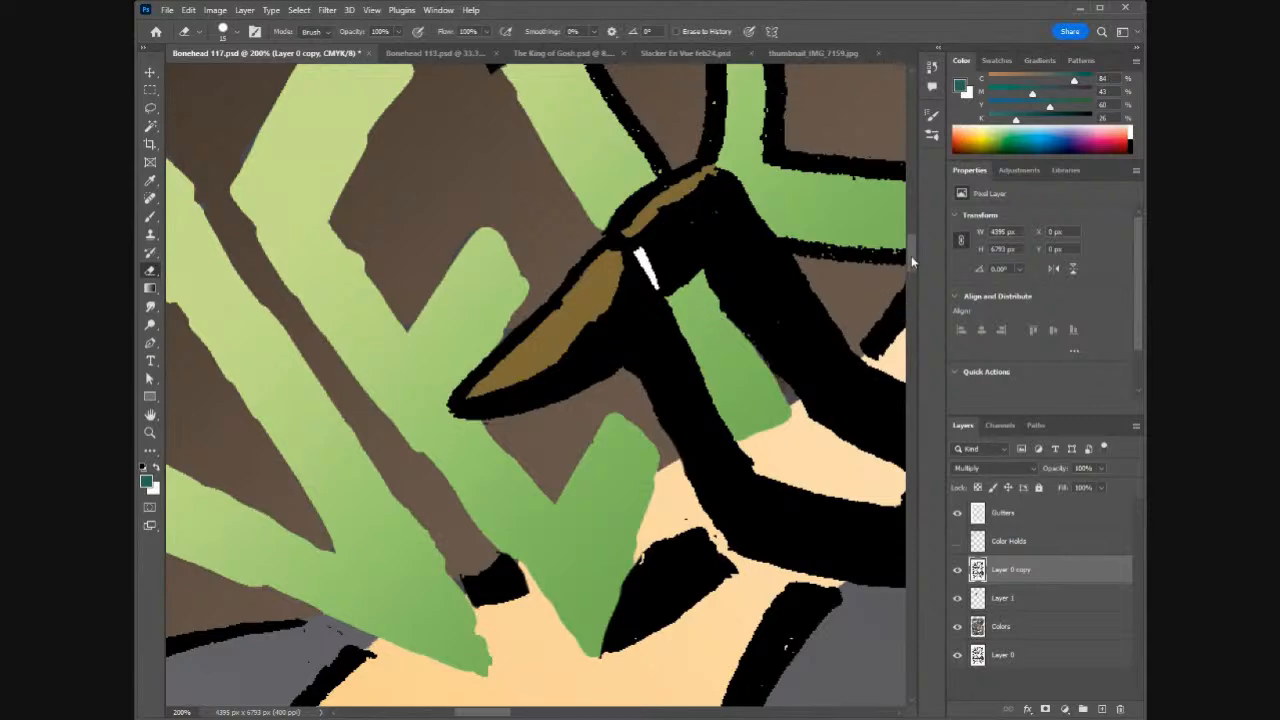
- Erase the black outlines around the R's stem, inside and outside its bowl, and along the start of its leg
drag(913, 261, 913, 242)
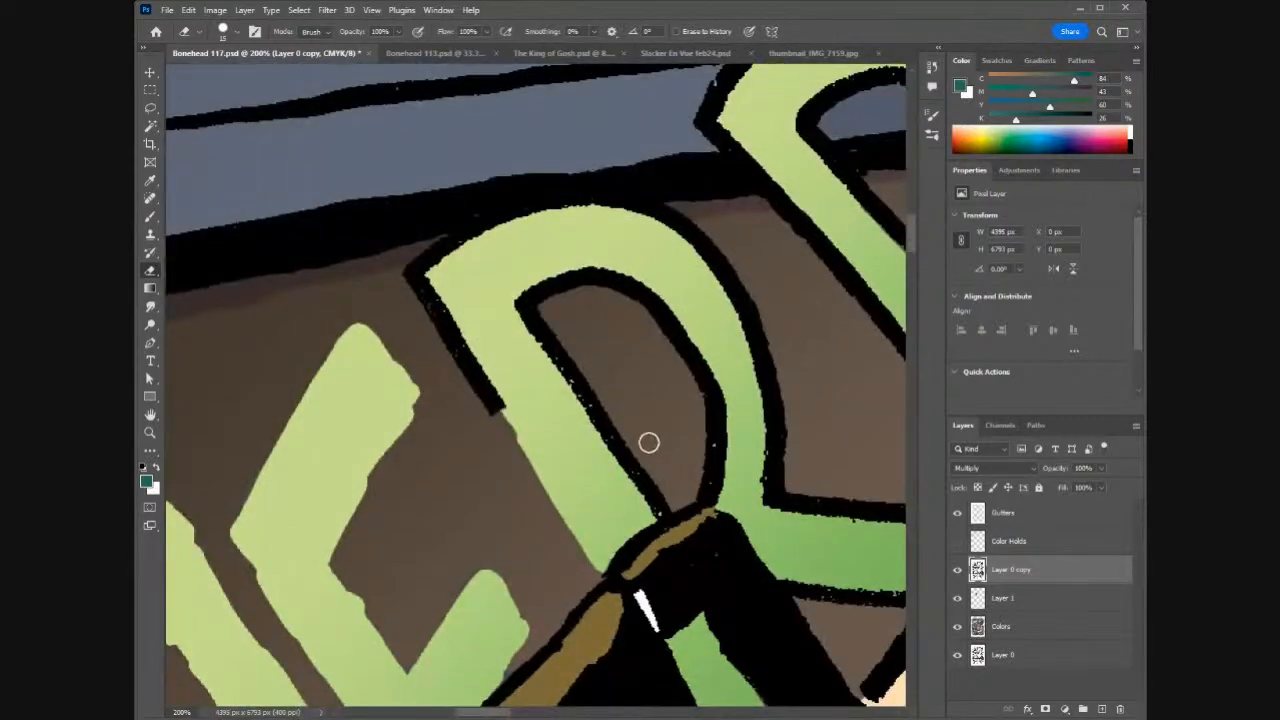
mouse_move(597, 494)
mouse_down()
mouse_move(643, 434)
mouse_move(514, 456)
mouse_move(609, 400)
mouse_move(561, 397)
mouse_move(474, 427)
mouse_move(550, 378)
mouse_move(452, 403)
mouse_move(474, 380)
mouse_move(594, 331)
mouse_move(444, 369)
mouse_move(559, 303)
mouse_move(451, 327)
mouse_up()
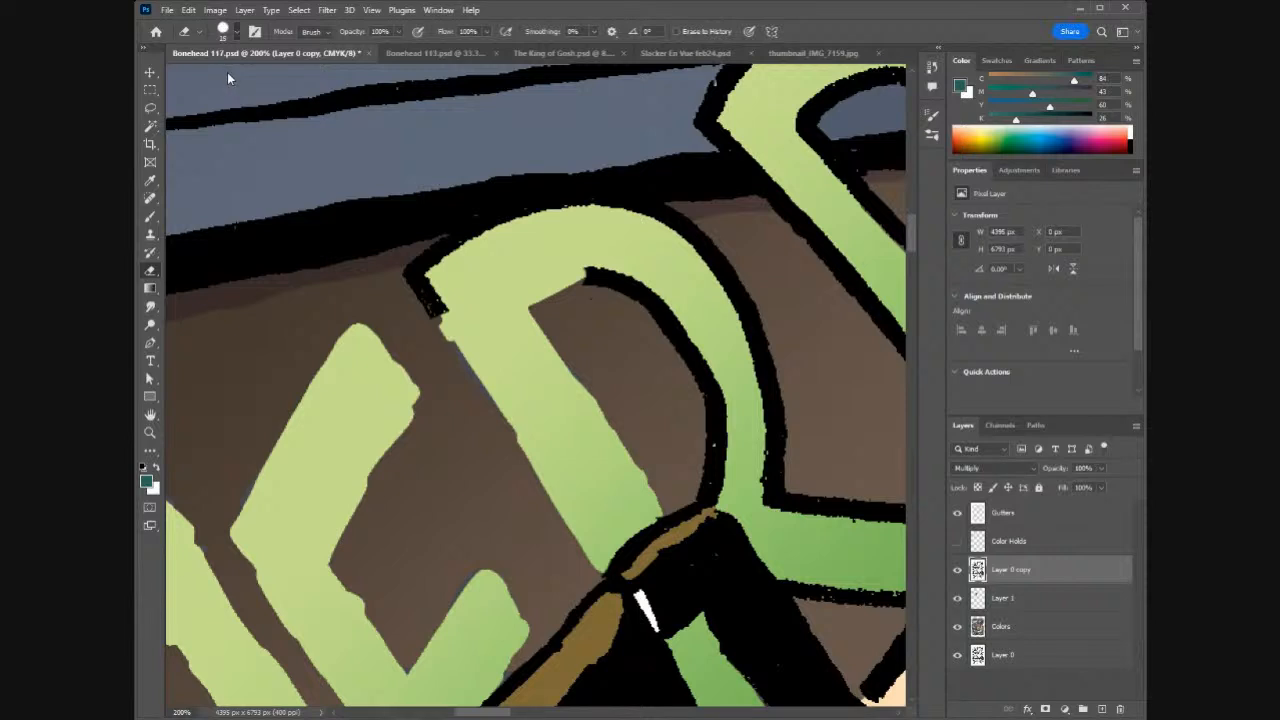
mouse_move(443, 340)
mouse_down()
mouse_move(419, 277)
mouse_move(458, 245)
mouse_up()
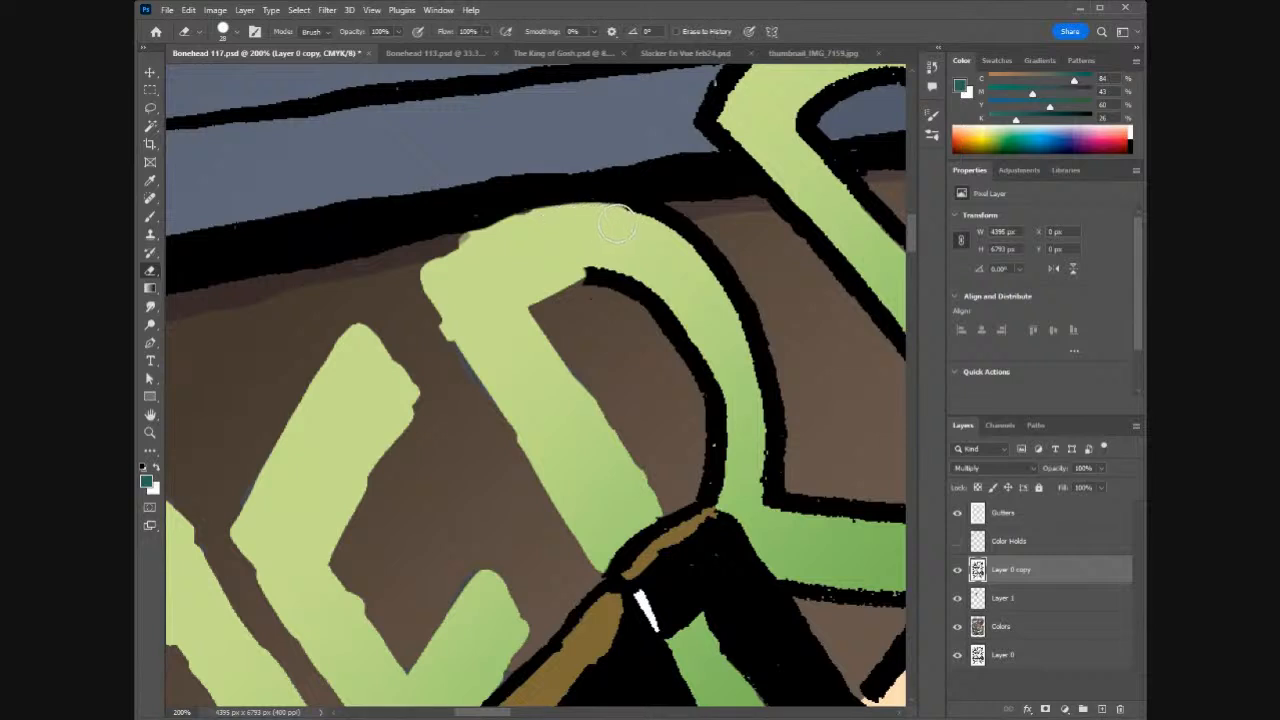
mouse_move(641, 232)
mouse_down()
mouse_move(743, 342)
mouse_move(718, 266)
mouse_move(670, 228)
mouse_up()
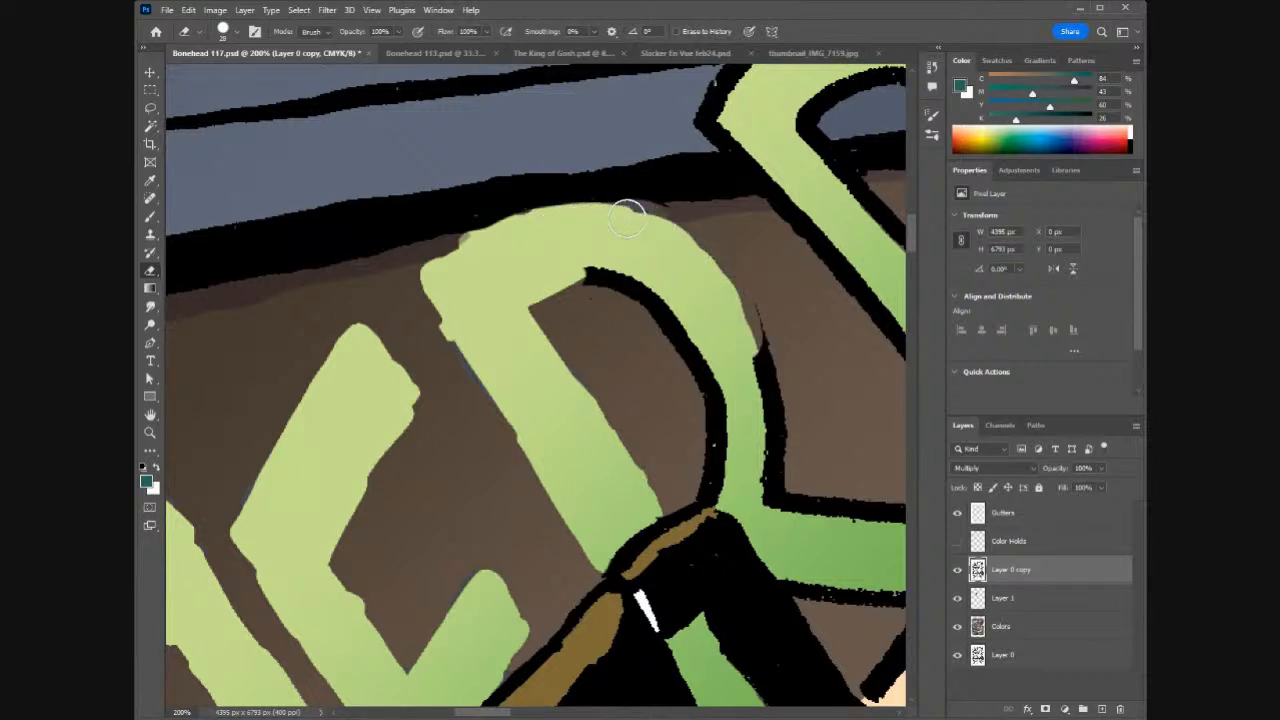
mouse_move(740, 340)
mouse_down()
mouse_move(778, 501)
mouse_move(726, 463)
mouse_move(733, 483)
mouse_move(689, 479)
mouse_move(729, 479)
mouse_move(749, 428)
mouse_move(741, 392)
mouse_move(650, 338)
mouse_move(607, 271)
mouse_up()
mouse_move(781, 450)
mouse_down()
mouse_move(814, 514)
mouse_move(848, 486)
mouse_move(821, 543)
mouse_move(822, 582)
mouse_up()
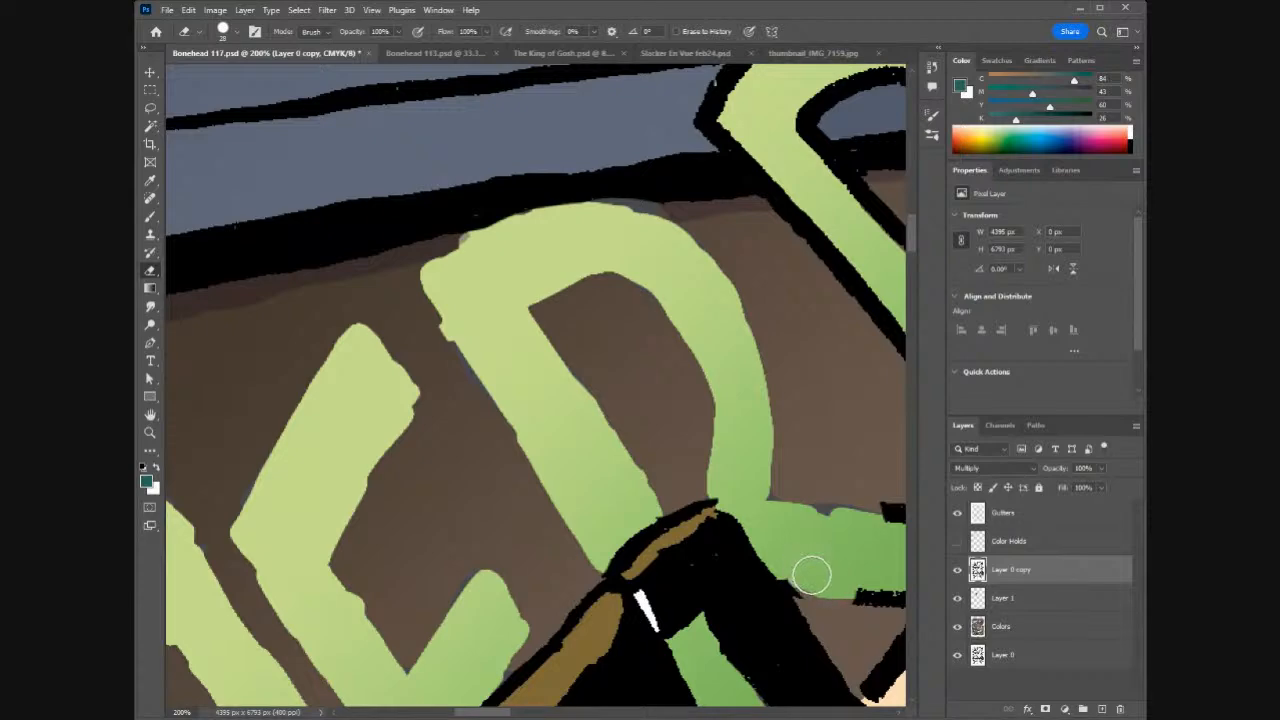
mouse_move(810, 578)
mouse_down()
mouse_move(857, 583)
mouse_move(895, 515)
mouse_up()
- Try erasing the black at the ends of the R's leg and P's stem, compare with Color Holds shown, and undo those erasures
drag(476, 716, 516, 716)
mouse_move(462, 547)
mouse_down()
mouse_move(511, 536)
mouse_move(401, 524)
mouse_move(432, 523)
mouse_move(372, 538)
mouse_move(373, 590)
mouse_move(461, 579)
mouse_move(493, 605)
mouse_move(541, 533)
mouse_move(606, 507)
mouse_move(542, 539)
mouse_move(553, 505)
mouse_move(520, 530)
mouse_move(457, 541)
mouse_move(494, 531)
mouse_move(431, 520)
mouse_up()
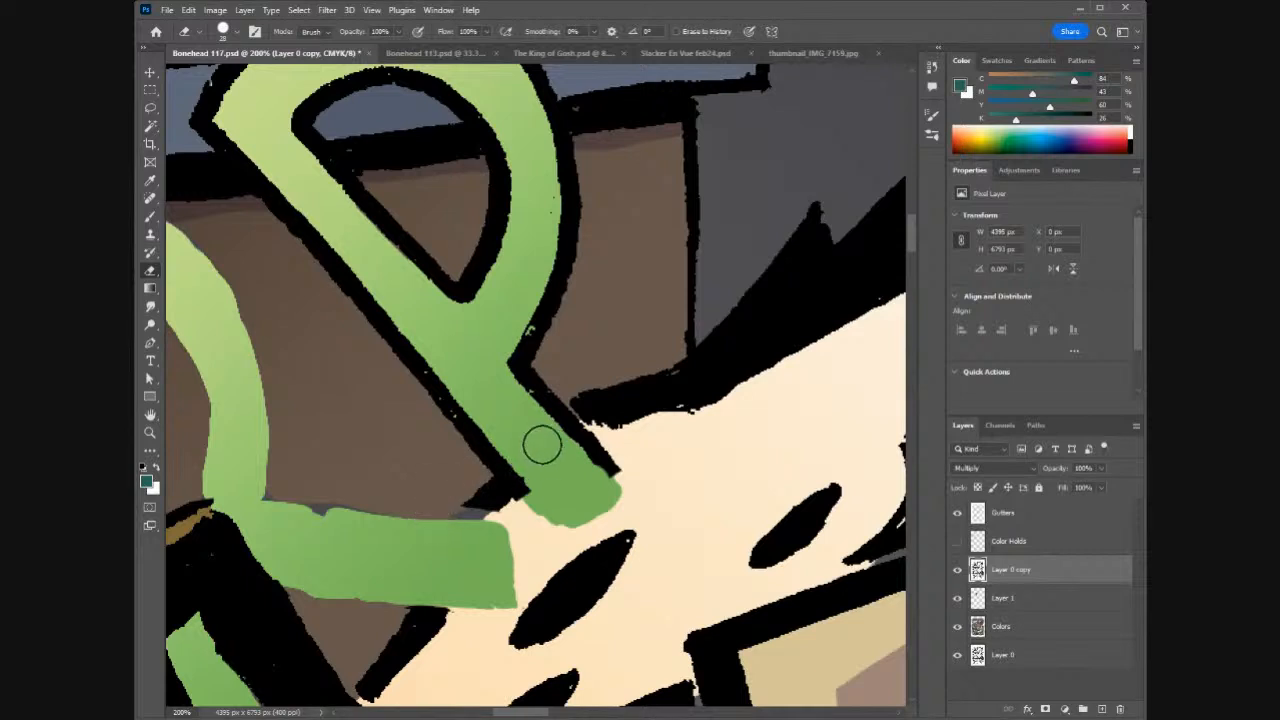
click(957, 541)
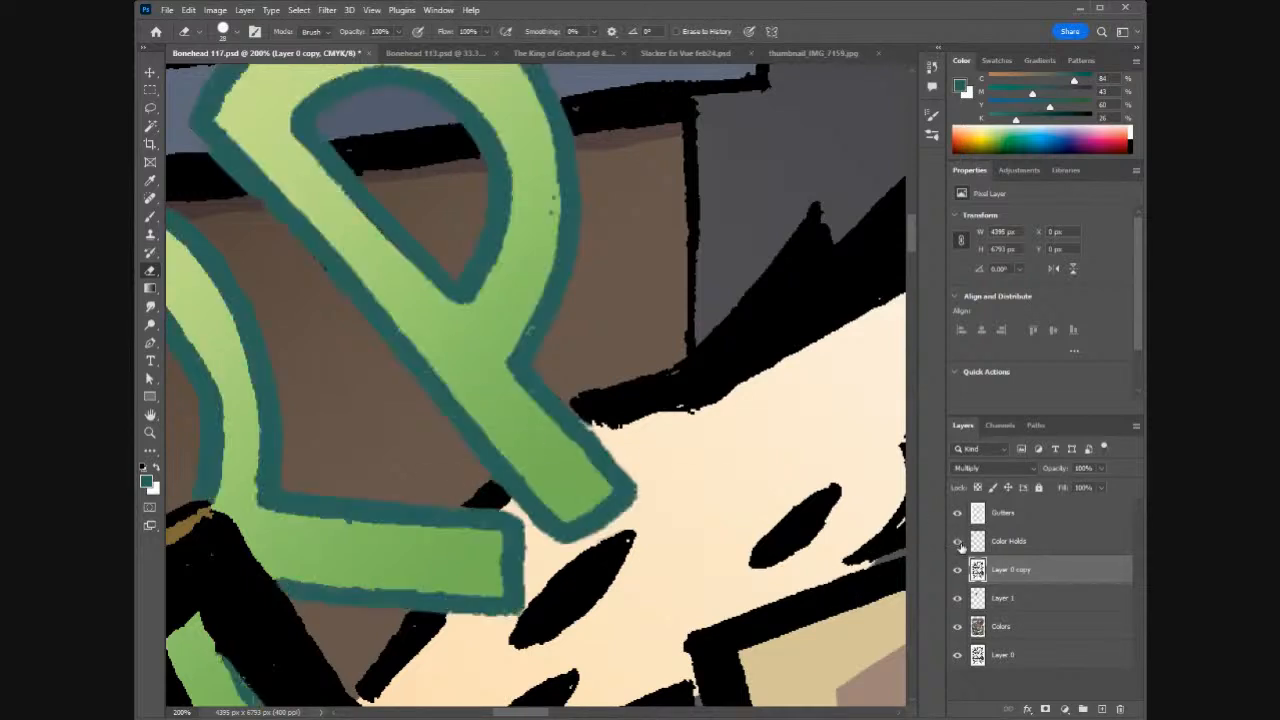
click(958, 543)
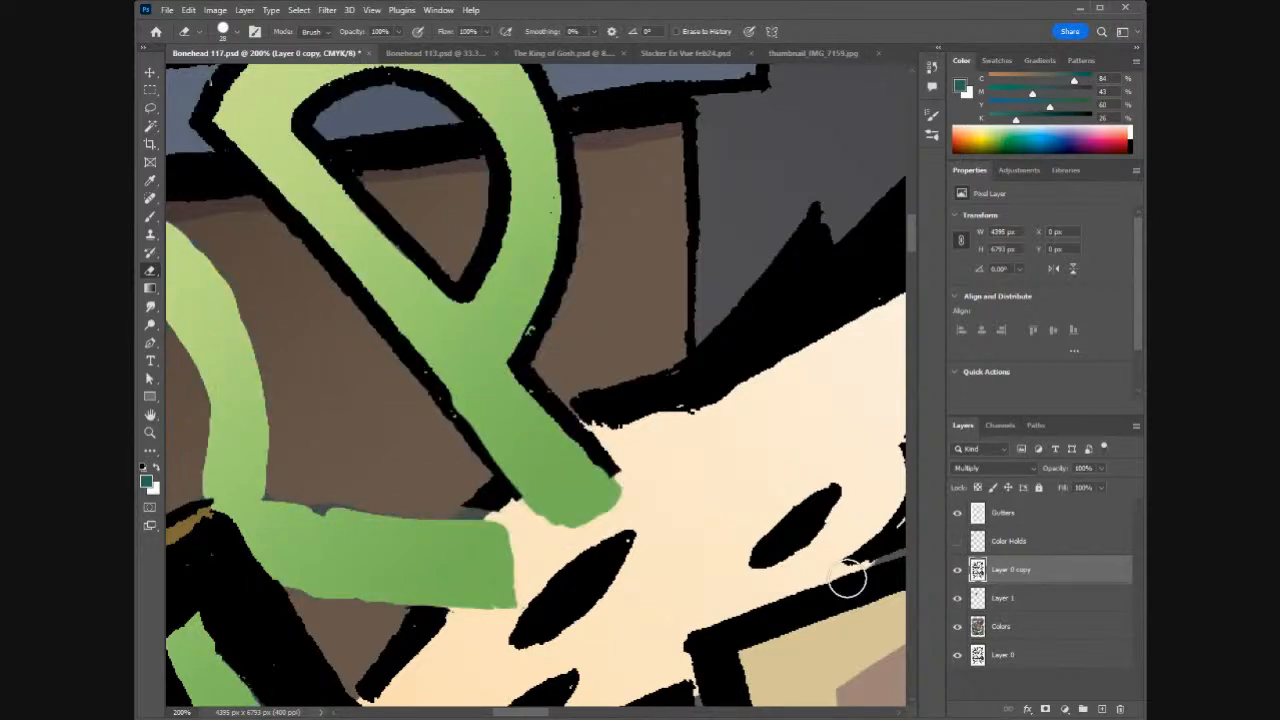
click(957, 541)
click(957, 541)
key(ctrl+z)
key(ctrl+z)
key(ctrl+z)
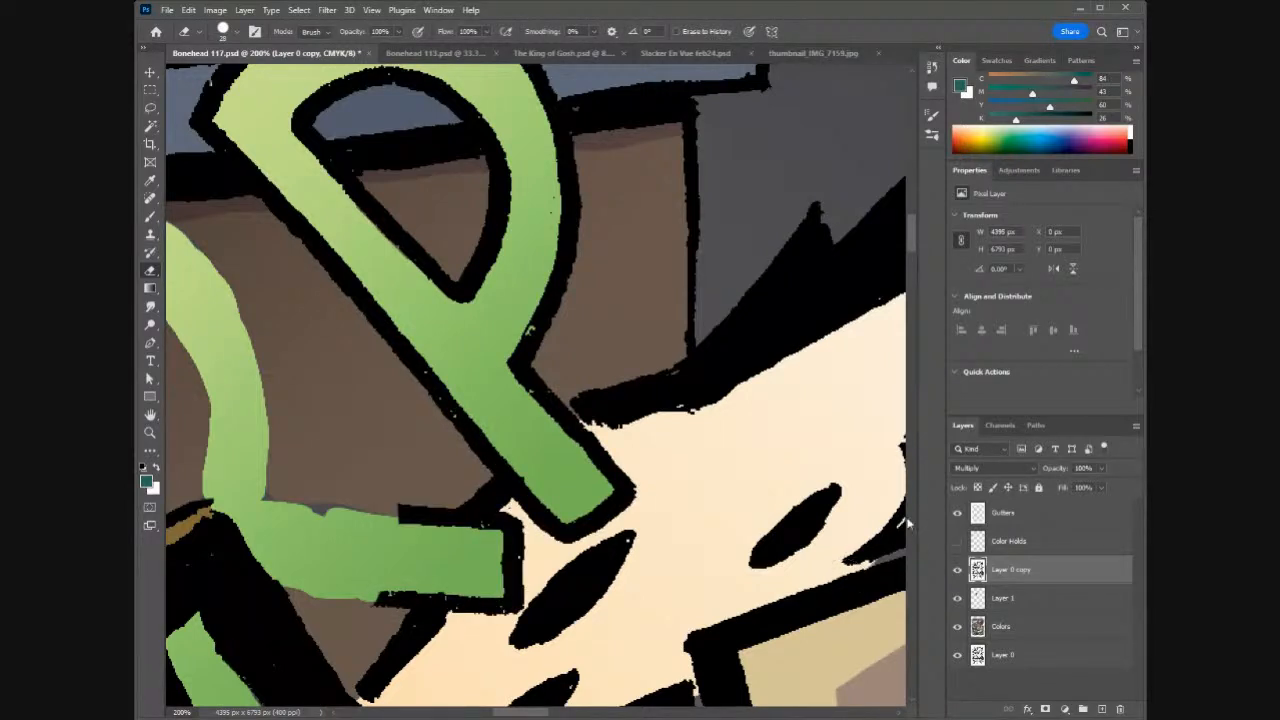
- Erase the black outline around the end of the R's leg and check it against the Color Holds layer
mouse_move(429, 557)
mouse_down()
mouse_move(497, 543)
mouse_move(409, 526)
mouse_move(429, 513)
mouse_up()
mouse_move(483, 551)
mouse_down()
mouse_move(521, 524)
mouse_move(512, 591)
mouse_move(491, 600)
mouse_move(489, 587)
mouse_move(471, 618)
mouse_move(472, 586)
mouse_move(422, 579)
mouse_move(468, 584)
mouse_move(392, 588)
mouse_up()
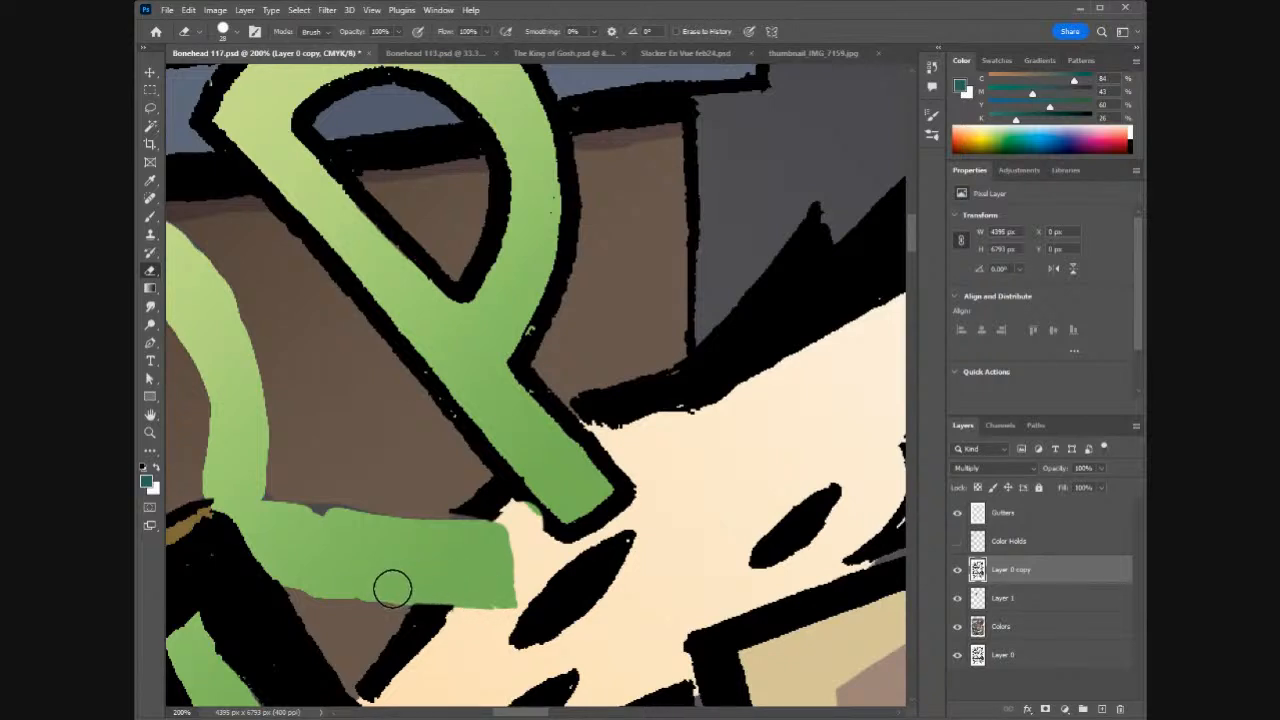
click(960, 543)
click(960, 543)
- Erase the black outlines around the P's stem and both the inner and outer edges of its bowl, keeping the counter's line art
mouse_move(474, 534)
mouse_down()
mouse_move(535, 544)
mouse_move(551, 519)
mouse_move(589, 510)
mouse_move(579, 499)
mouse_move(577, 521)
mouse_move(591, 509)
mouse_move(565, 461)
mouse_move(609, 476)
mouse_move(600, 454)
mouse_move(544, 421)
mouse_move(534, 408)
mouse_move(562, 430)
mouse_move(529, 375)
mouse_move(501, 385)
mouse_move(571, 189)
mouse_move(449, 311)
mouse_move(423, 303)
mouse_move(429, 389)
mouse_move(499, 439)
mouse_move(472, 459)
mouse_move(494, 448)
mouse_move(547, 493)
mouse_move(517, 529)
mouse_up()
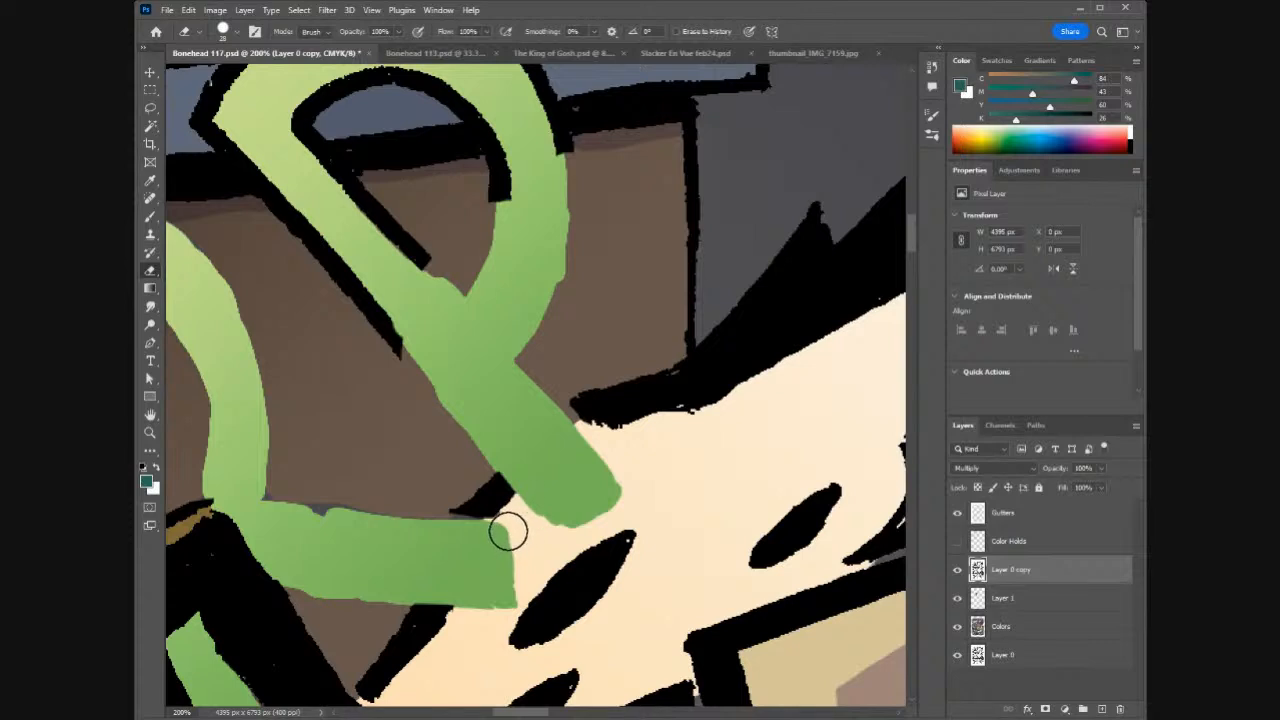
mouse_move(409, 343)
mouse_down()
mouse_move(421, 260)
mouse_move(340, 265)
mouse_move(297, 245)
mouse_move(342, 211)
mouse_move(272, 212)
mouse_move(507, 211)
mouse_move(508, 178)
mouse_move(482, 204)
mouse_move(557, 175)
mouse_up()
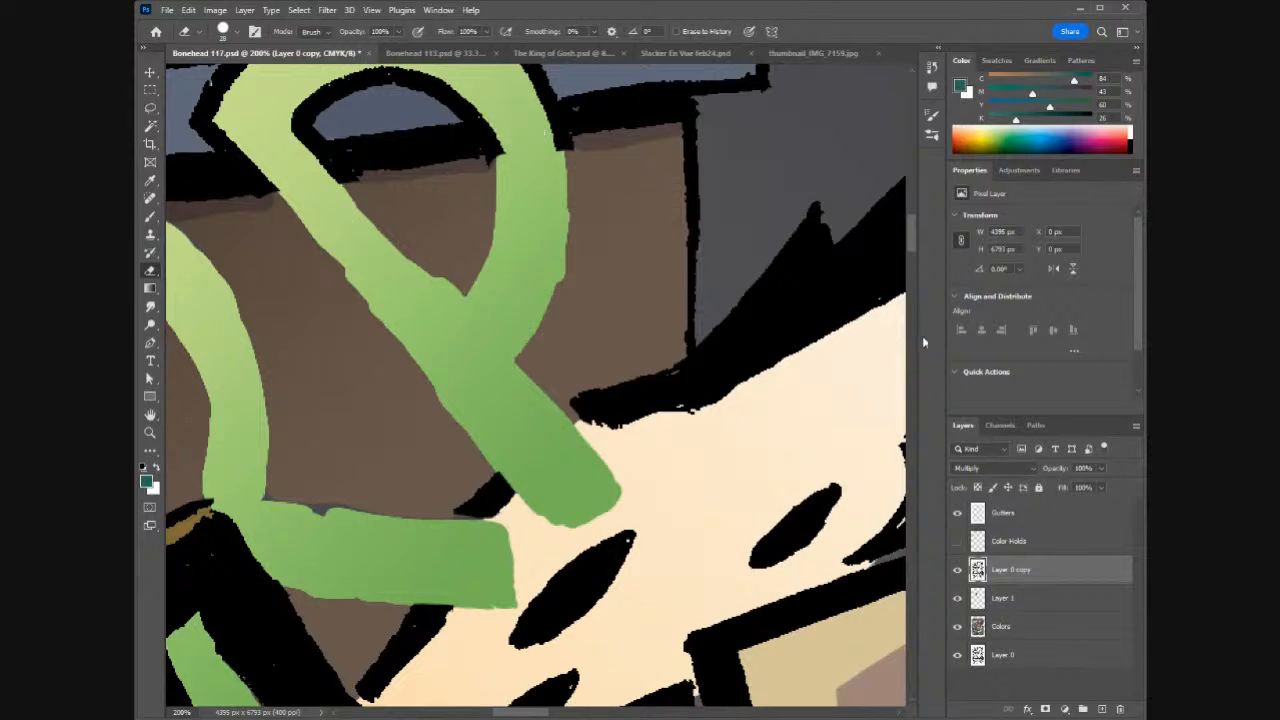
scroll(915, 227, up, 3)
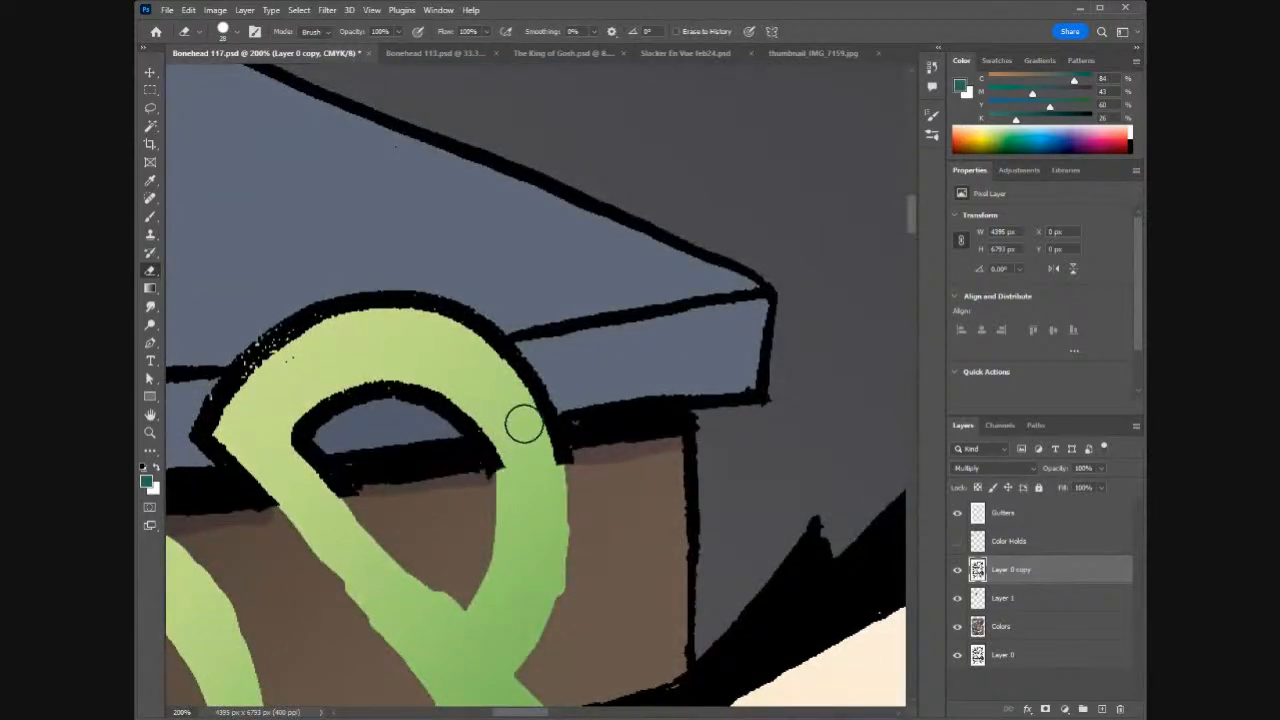
mouse_move(520, 395)
mouse_down()
mouse_move(452, 305)
mouse_move(364, 298)
mouse_move(419, 300)
mouse_move(322, 316)
mouse_move(283, 339)
mouse_move(207, 426)
mouse_move(287, 503)
mouse_move(257, 458)
mouse_move(277, 516)
mouse_move(271, 483)
mouse_move(236, 443)
mouse_move(265, 478)
mouse_move(204, 436)
mouse_move(227, 423)
mouse_move(218, 401)
mouse_move(249, 330)
mouse_move(283, 452)
mouse_move(347, 517)
mouse_move(301, 492)
mouse_move(286, 444)
mouse_move(306, 443)
mouse_move(307, 420)
mouse_move(368, 388)
mouse_move(420, 385)
mouse_move(478, 415)
mouse_move(500, 444)
mouse_move(498, 497)
mouse_move(506, 462)
mouse_move(505, 473)
mouse_move(491, 434)
mouse_move(454, 406)
mouse_move(485, 347)
mouse_up()
mouse_move(489, 349)
mouse_down()
mouse_move(538, 395)
mouse_move(559, 480)
mouse_up()
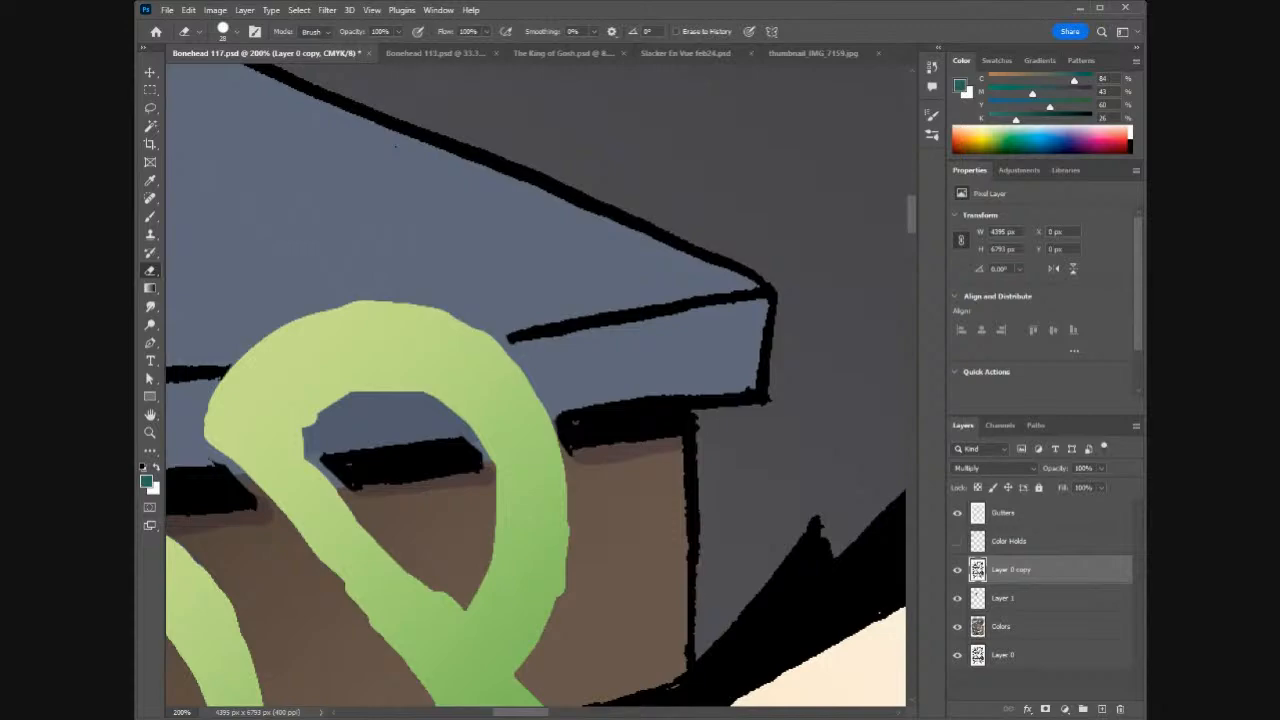
- Show the Color Holds layer again and view the whole panel with the teal VERP outlines at 33.33% zoom
drag(540, 714, 510, 714)
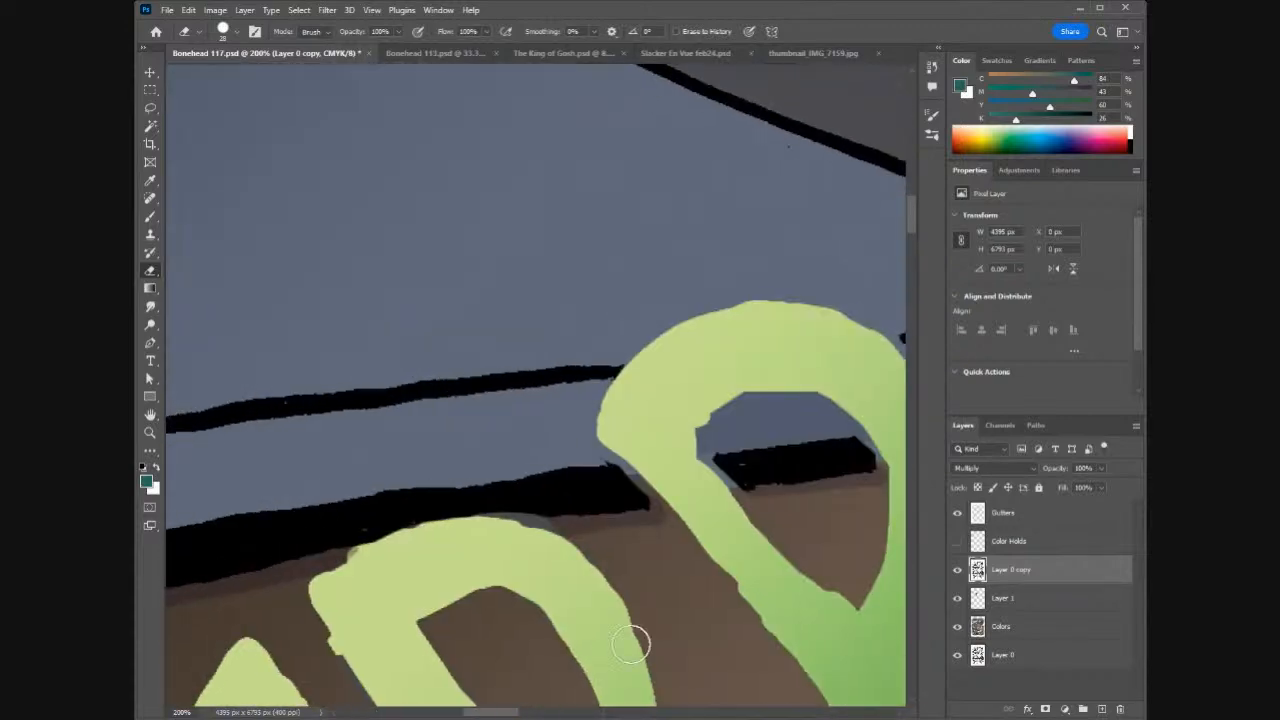
key(ctrl+minus)
key(ctrl+minus)
key(ctrl+minus)
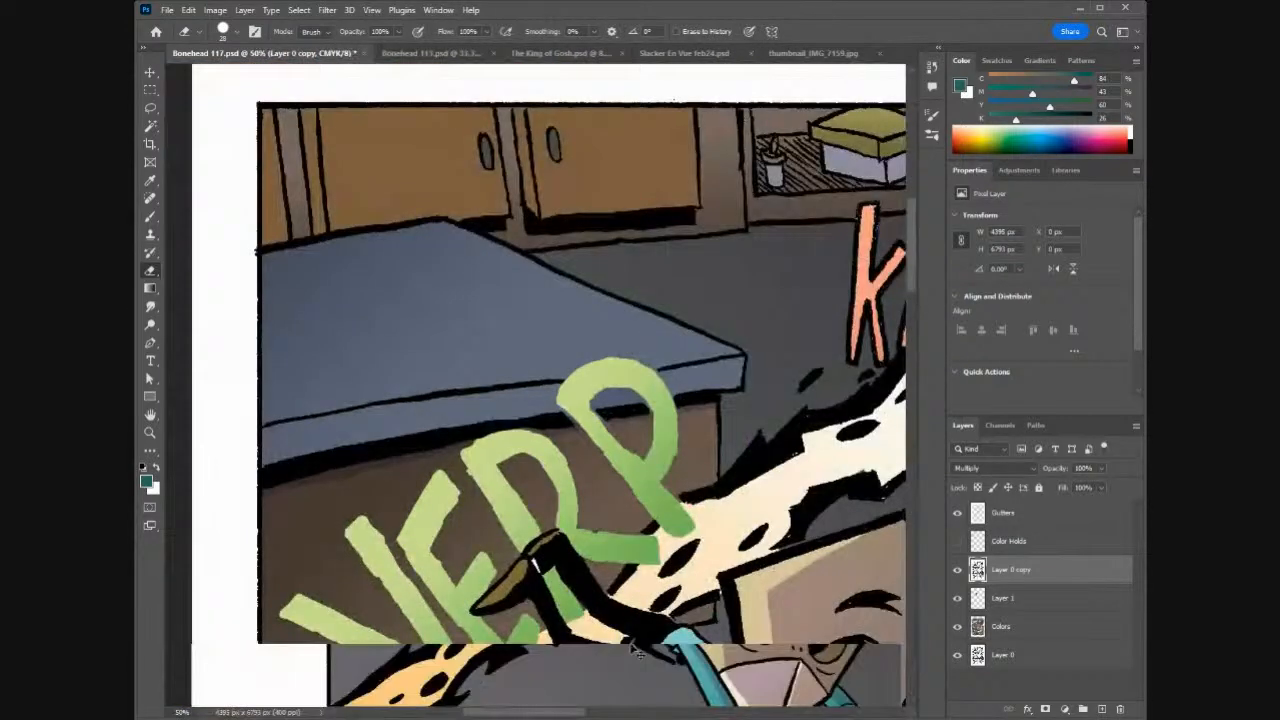
key(ctrl+minus)
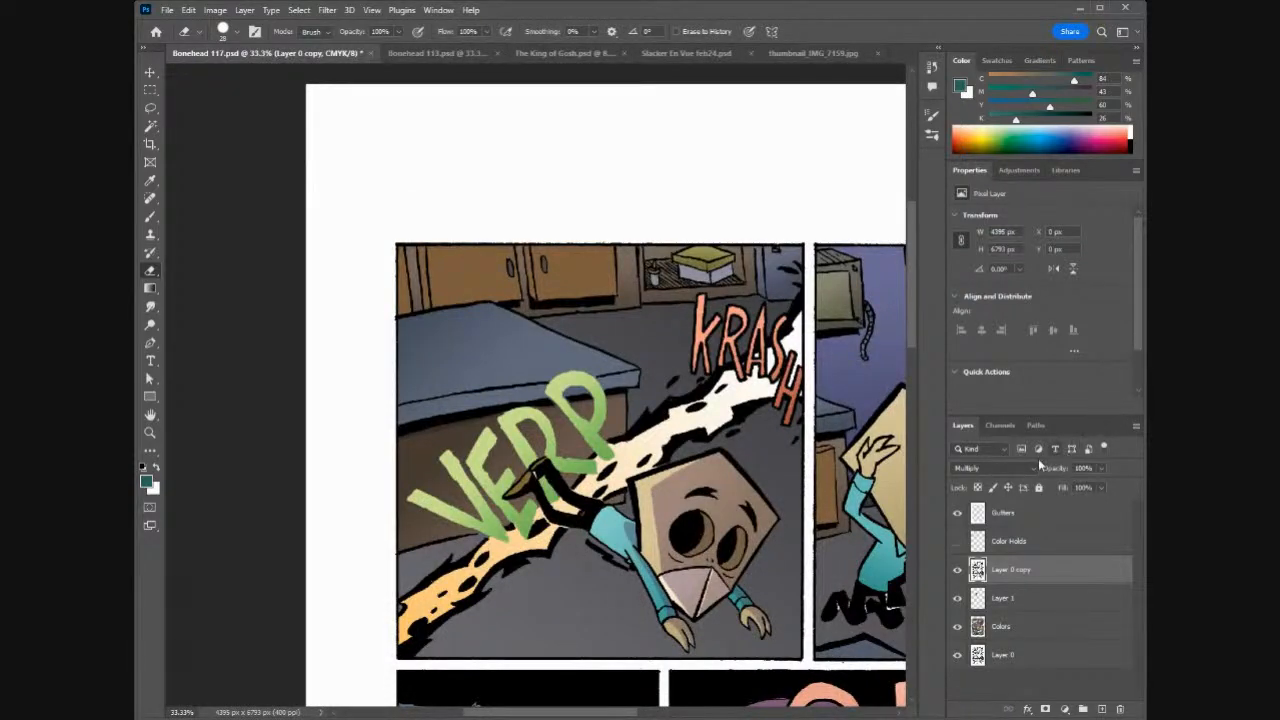
click(958, 541)
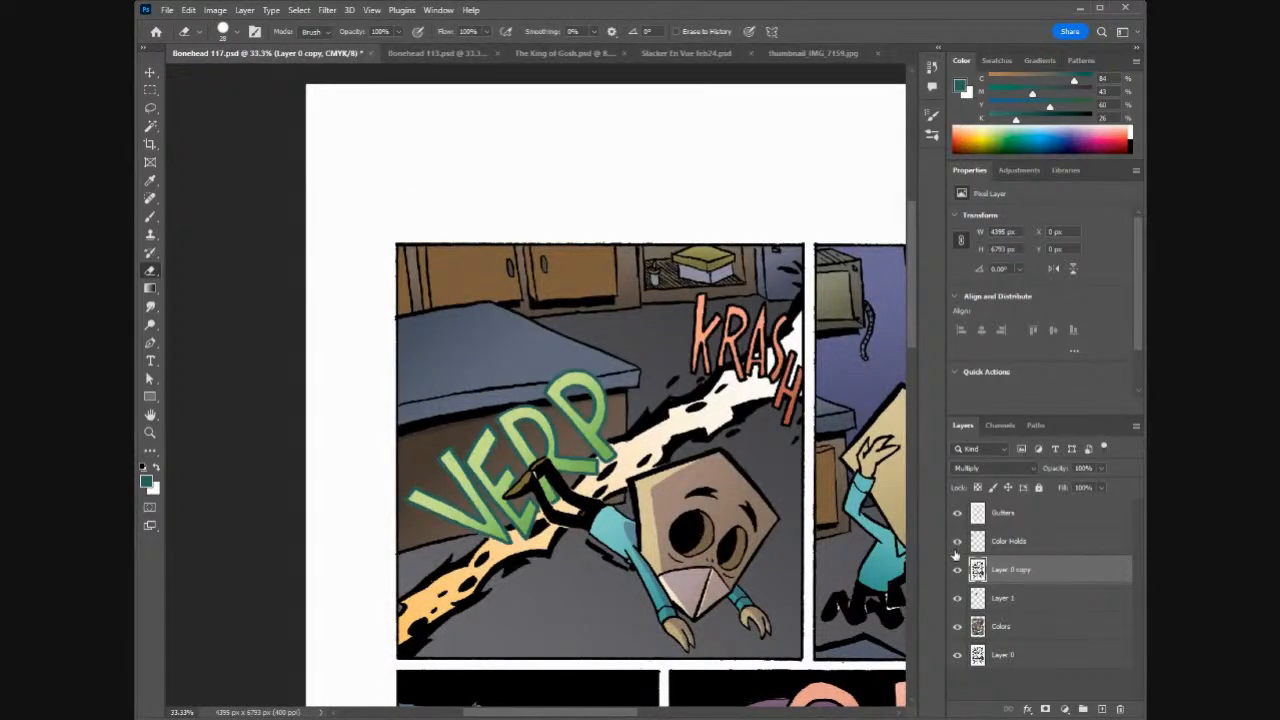